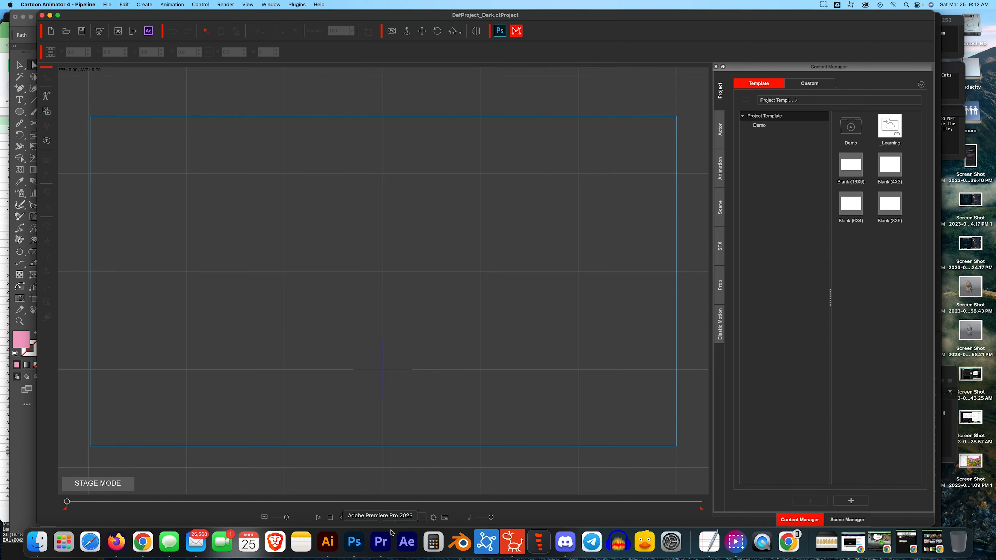
# - Switch to Premiere Pro and scrub the balloon sequence back to 3:52:02 to review the girl in the scene
pyautogui.click(329, 543)
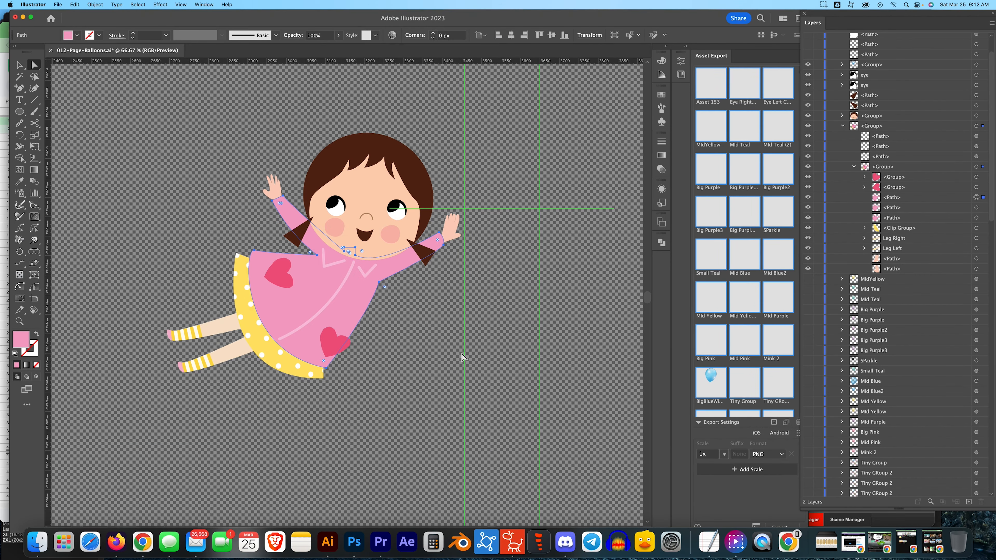
pyautogui.click(381, 541)
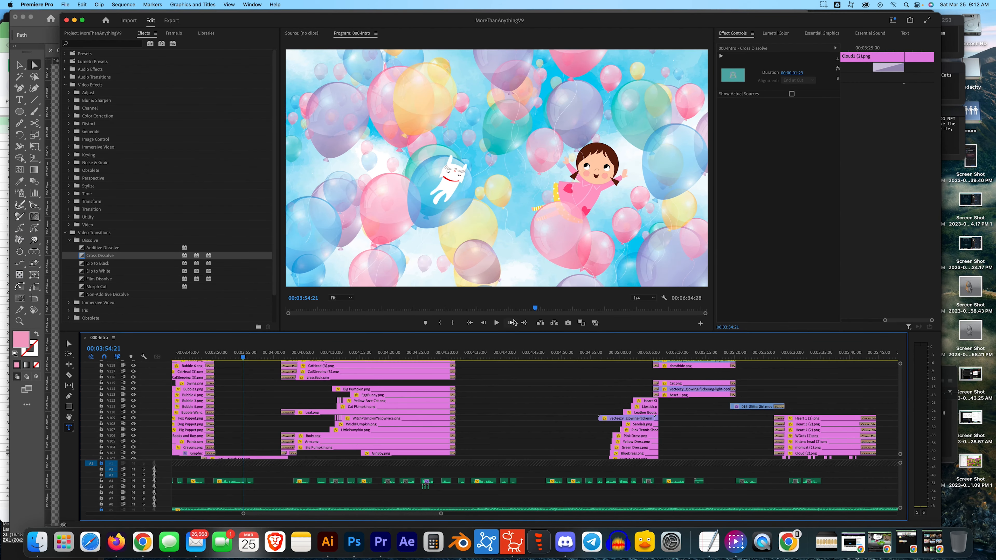
pyautogui.moveTo(243, 358)
pyautogui.mouseDown()
pyautogui.moveTo(228, 358)
pyautogui.moveTo(276, 360)
pyautogui.moveTo(215, 363)
pyautogui.moveTo(270, 365)
pyautogui.moveTo(228, 366)
pyautogui.mouseUp()
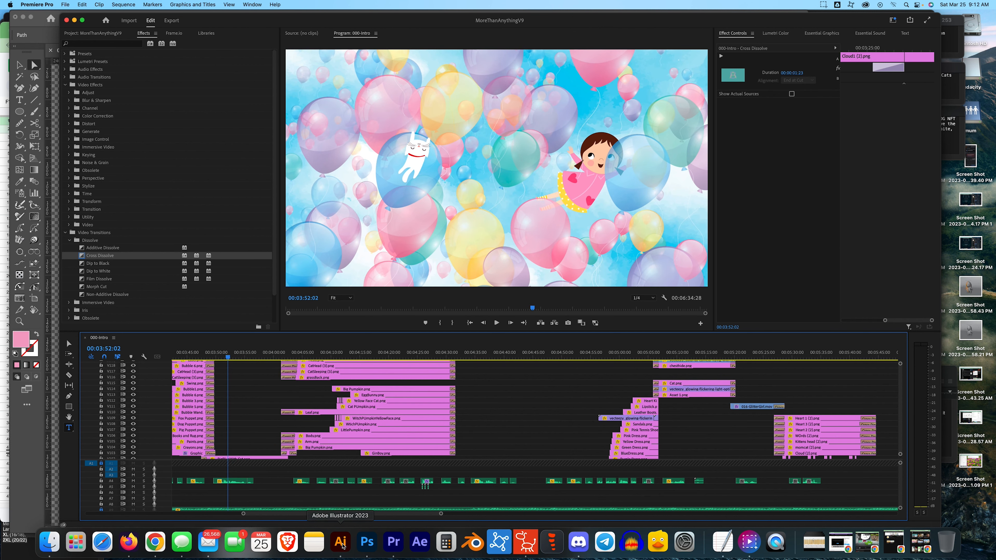
# - Switch to Illustrator and select the girl's pink dress path in the balloons page artwork
pyautogui.click(341, 544)
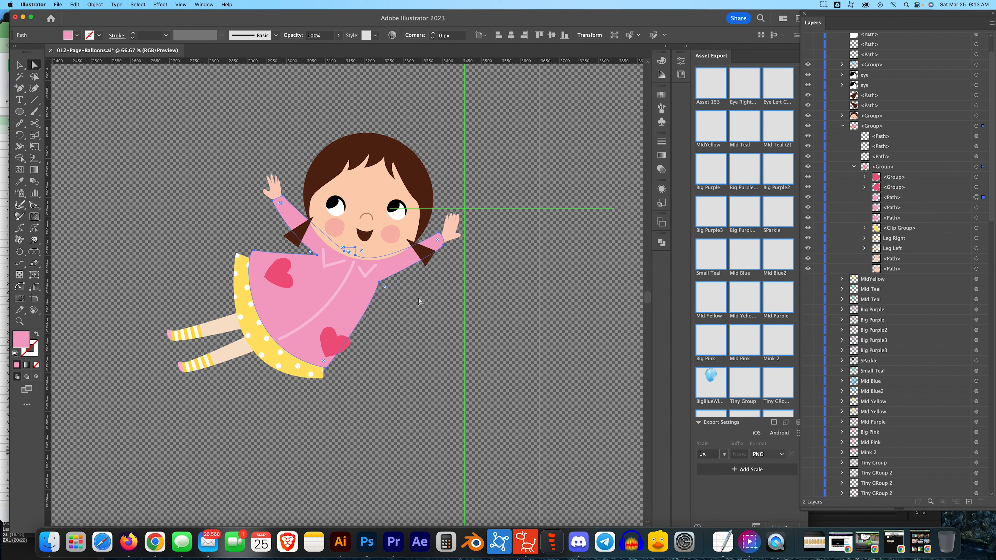
pyautogui.press('super+equal')
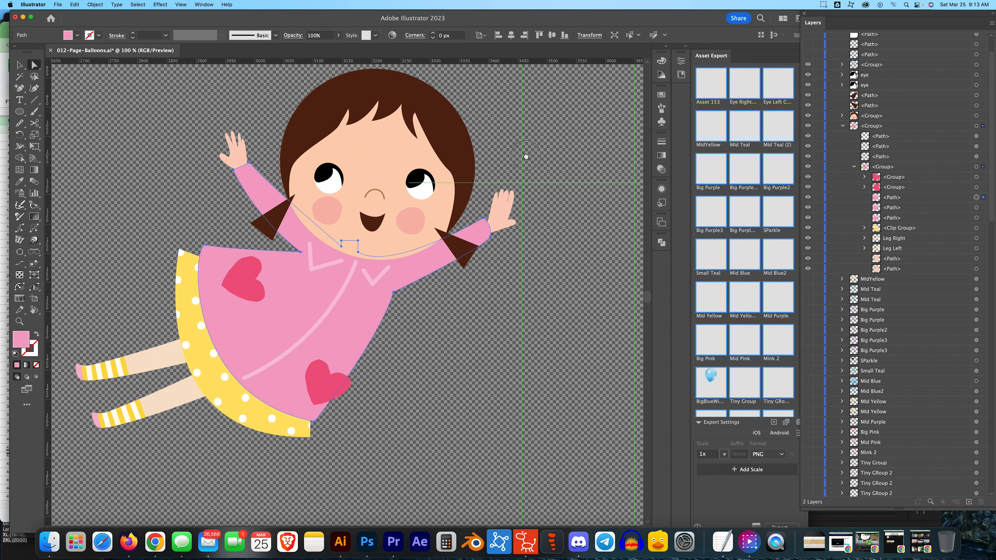
pyautogui.moveTo(526, 156); pyautogui.dragTo(584, 190)
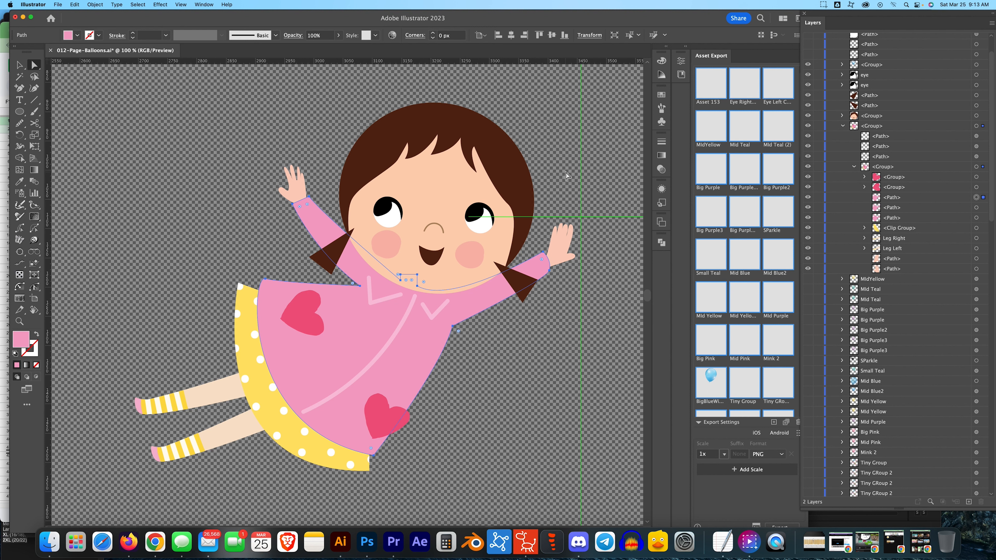
pyautogui.moveTo(574, 151); pyautogui.dragTo(548, 127)
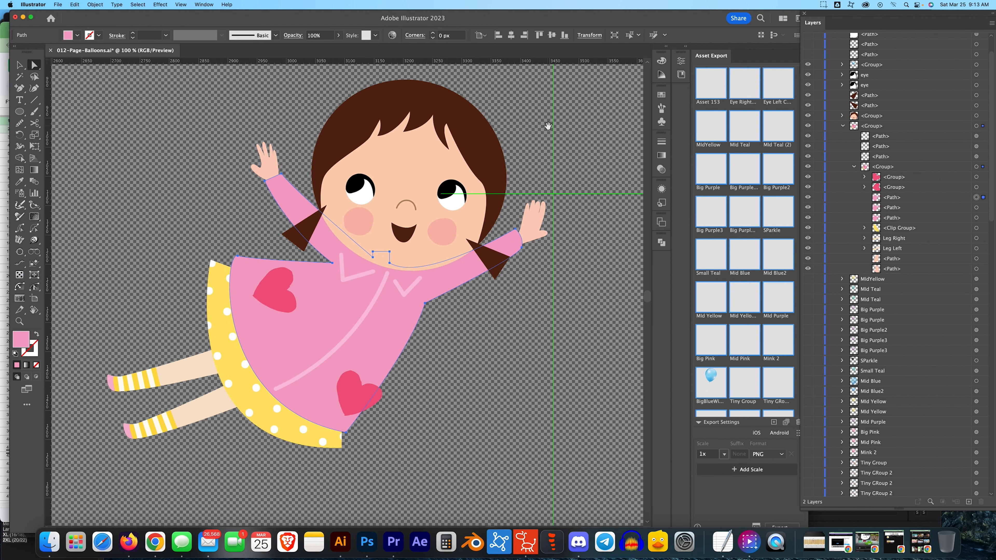
pyautogui.click(473, 370)
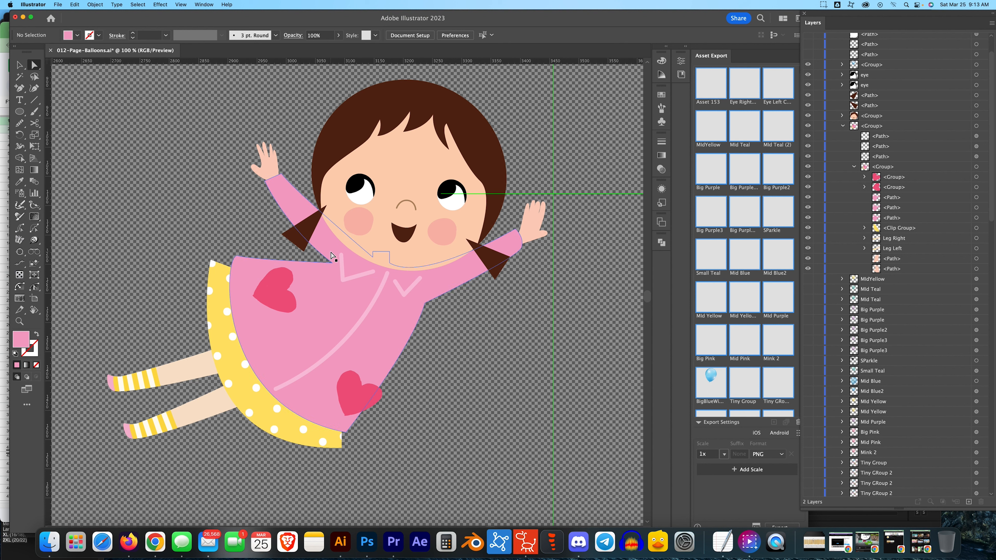
pyautogui.click(446, 289)
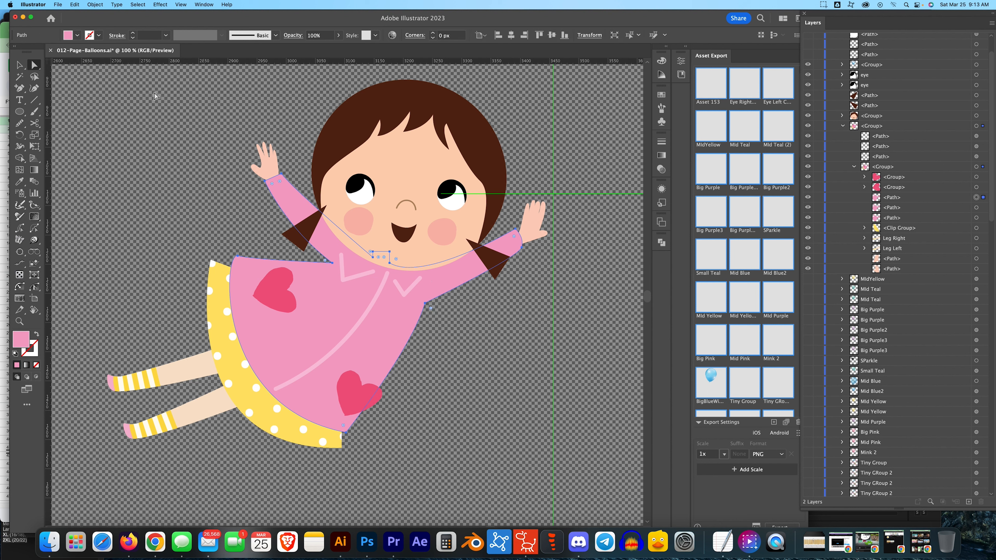
pyautogui.click(95, 5)
pyautogui.moveTo(135, 345)
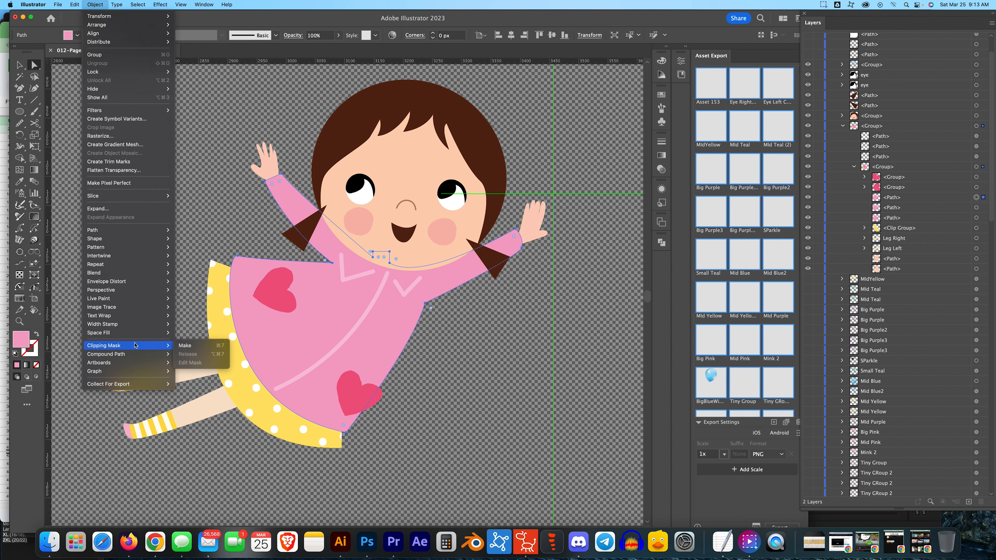
pyautogui.click(471, 380)
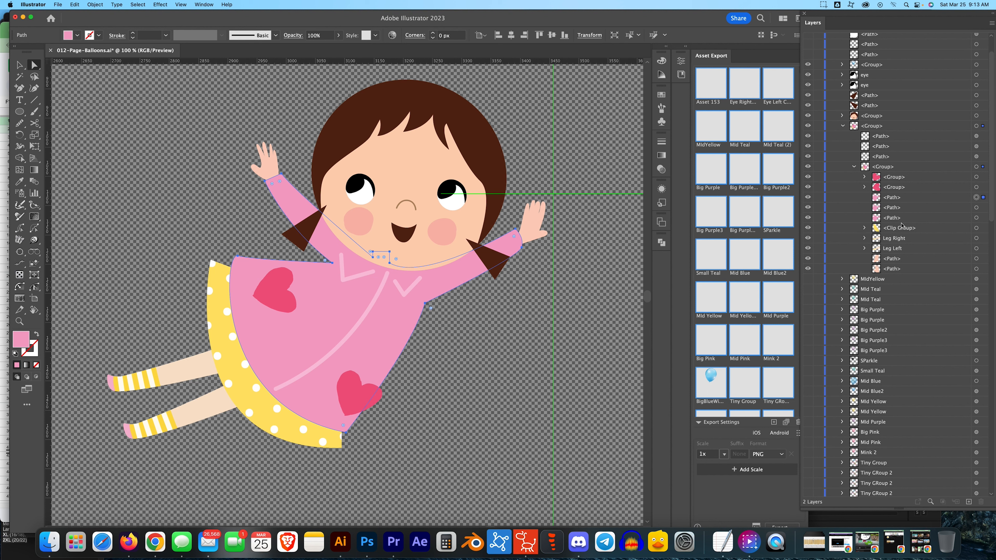
# - Hide the upper two pink dress path copies and knife-cut the remaining copy along a curve from the right armpit to the neck
pyautogui.moveTo(809, 200); pyautogui.dragTo(808, 208)
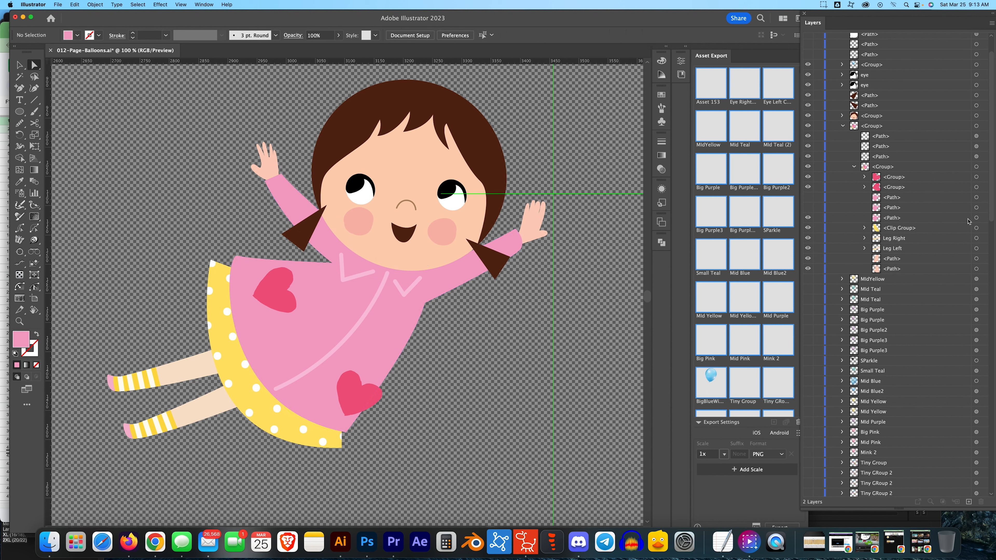
pyautogui.scroll(2, 464, 313)
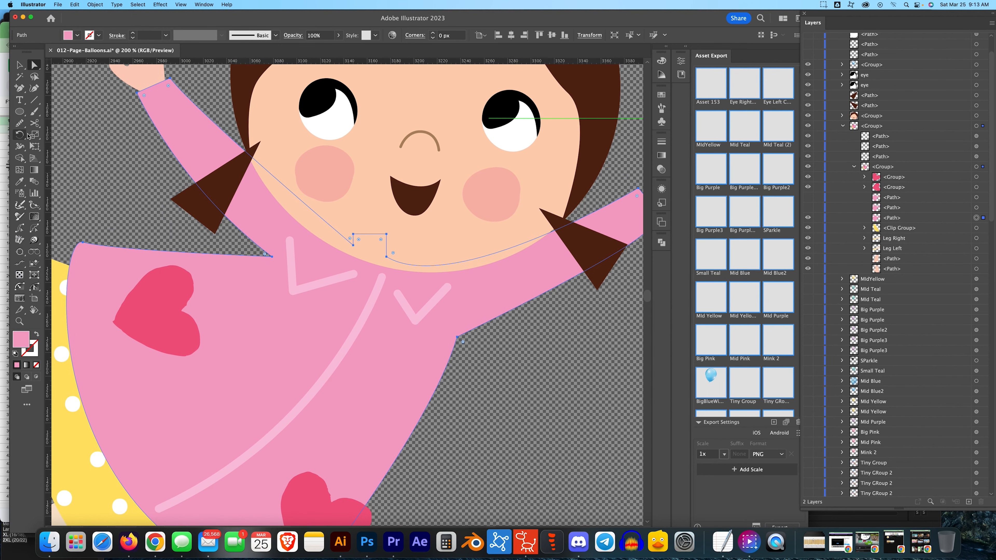
pyautogui.click(46, 128)
pyautogui.click(65, 147)
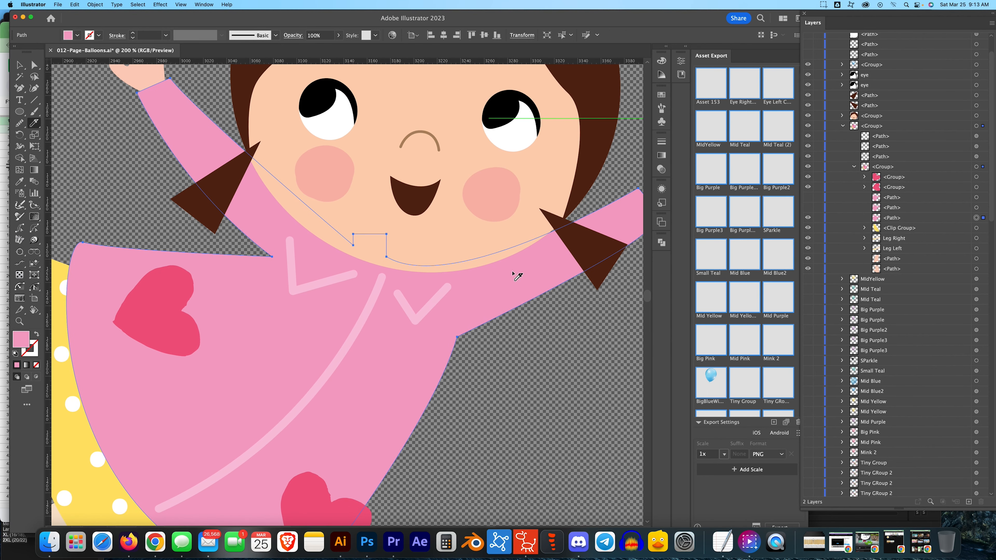
pyautogui.click(984, 220)
pyautogui.click(209, 7)
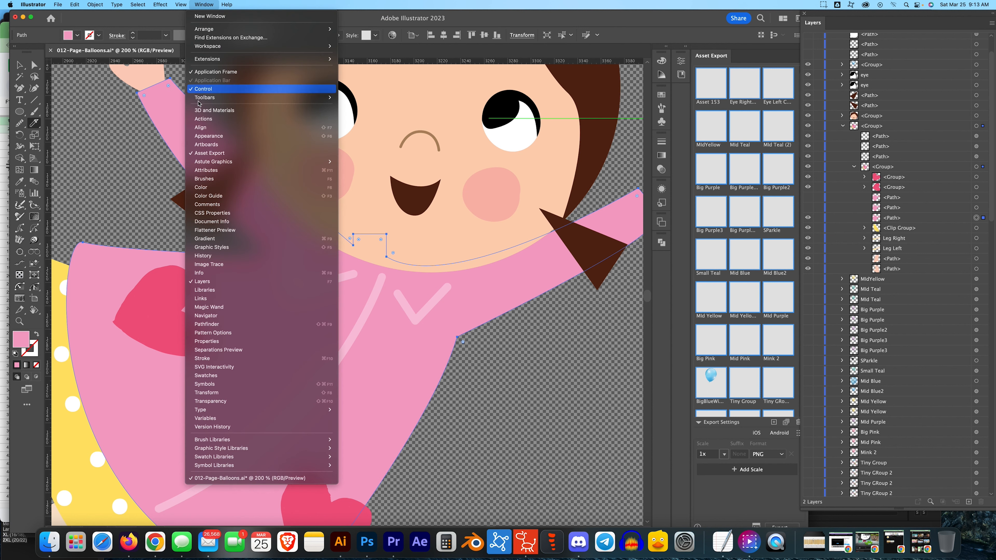
pyautogui.click(511, 20)
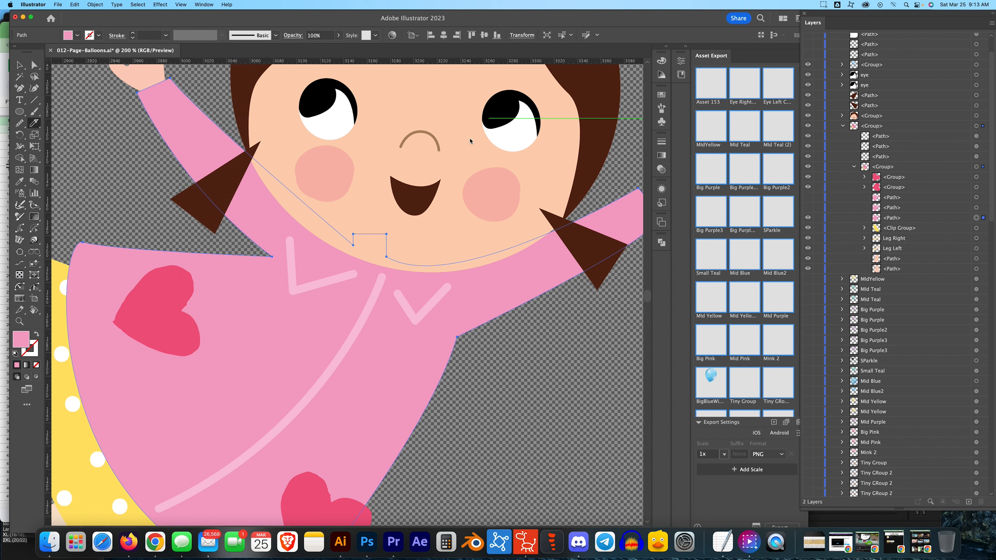
pyautogui.click(457, 337)
pyautogui.click(444, 265)
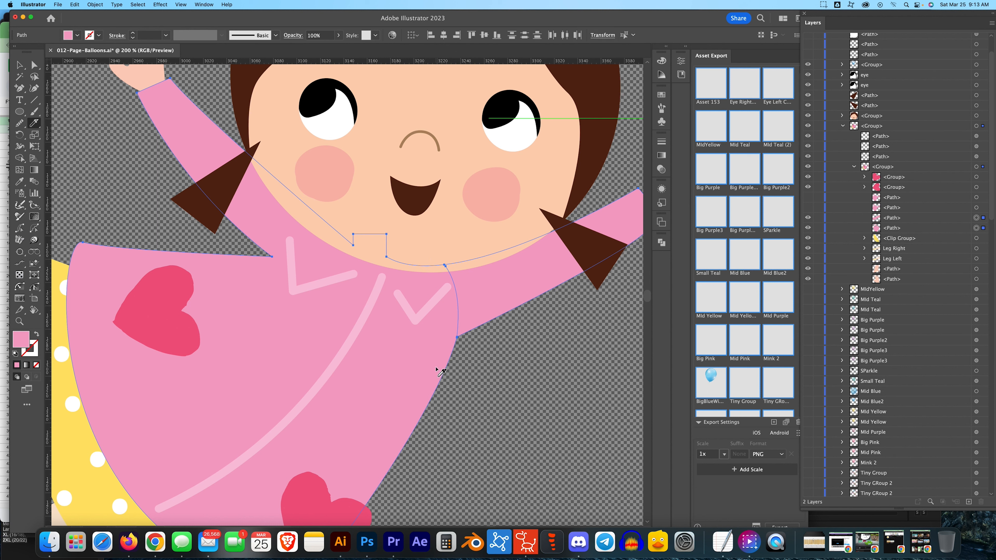
# - Delete the cut-off right sleeve piece, keeping the rest of the dress shape
pyautogui.press('a')
pyautogui.click(494, 369)
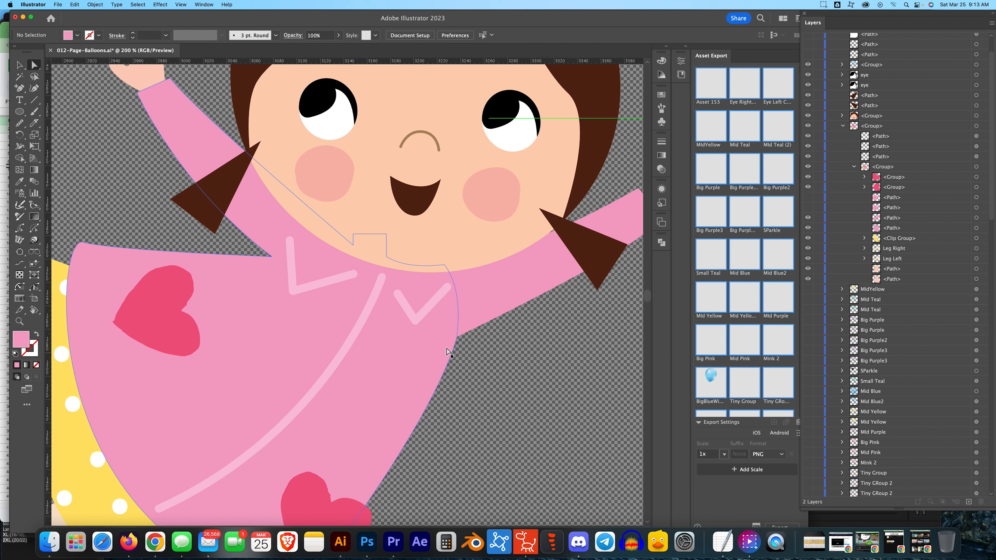
pyautogui.click(483, 311)
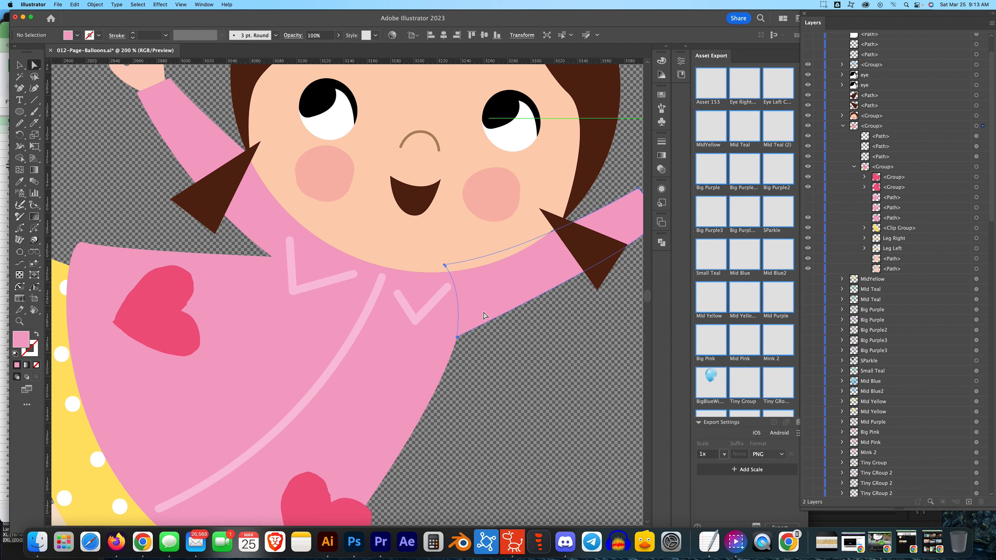
pyautogui.press('Delete')
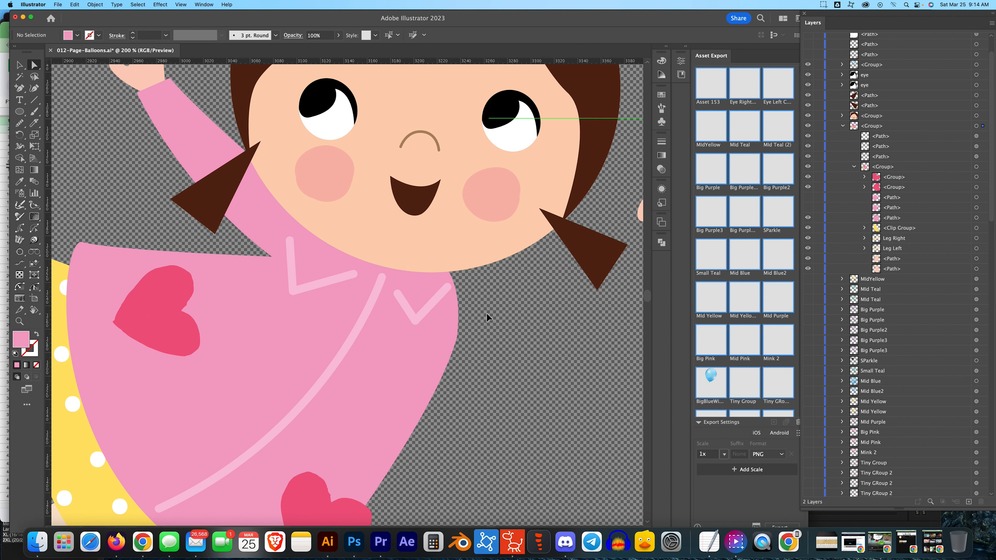
pyautogui.press('super+z')
pyautogui.press('super+z')
pyautogui.press('super+shift+z')
pyautogui.click(496, 333)
pyautogui.click(486, 289)
pyautogui.press('Delete')
# - Cut the left sleeve off the dress with the Knife, curving from the armpit to the neck, and delete the sleeve piece
pyautogui.click(384, 329)
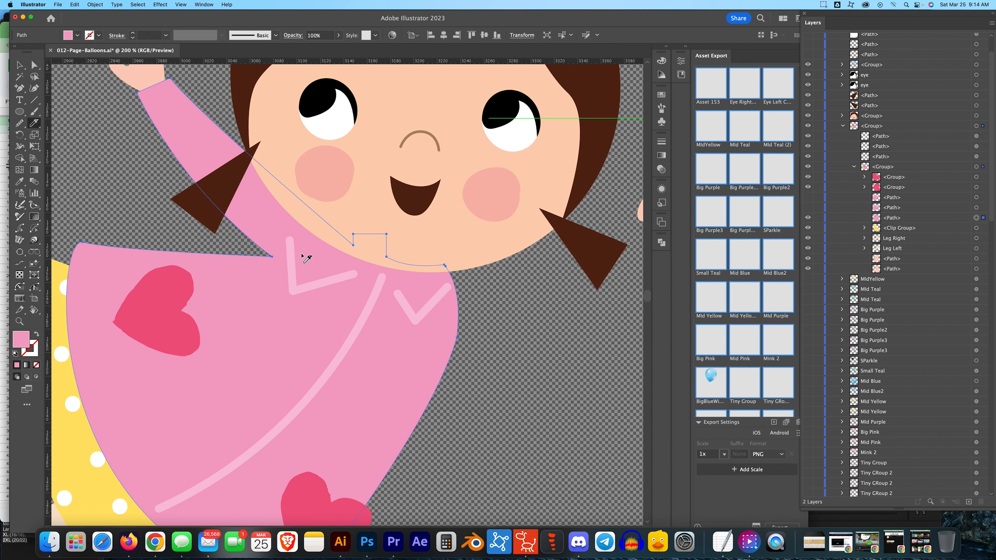
pyautogui.click(452, 380)
pyautogui.click(429, 379)
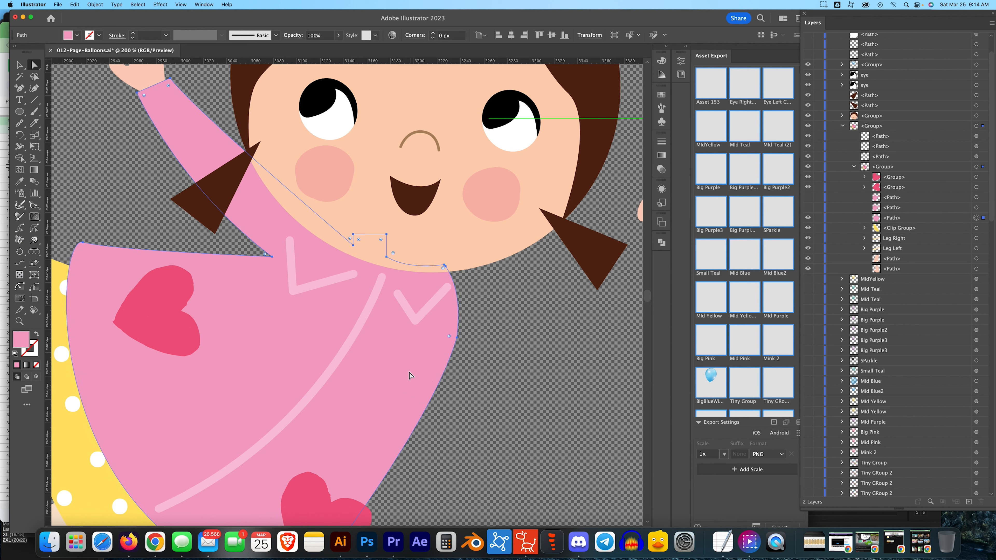
pyautogui.press('n')
pyautogui.moveTo(265, 255)
pyautogui.mouseDown()
pyautogui.moveTo(313, 241)
pyautogui.moveTo(328, 223)
pyautogui.moveTo(351, 236)
pyautogui.mouseUp()
pyautogui.press('a')
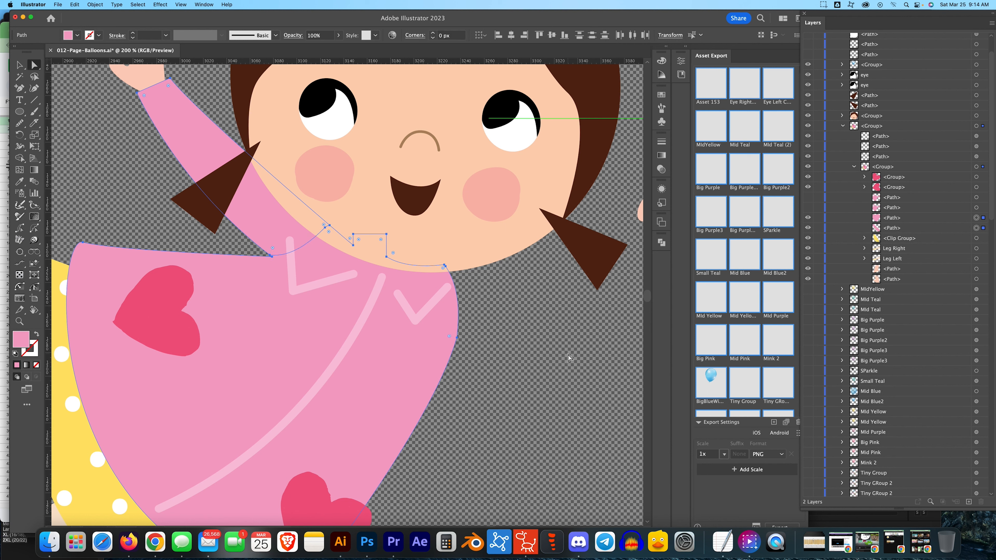
pyautogui.click(265, 240)
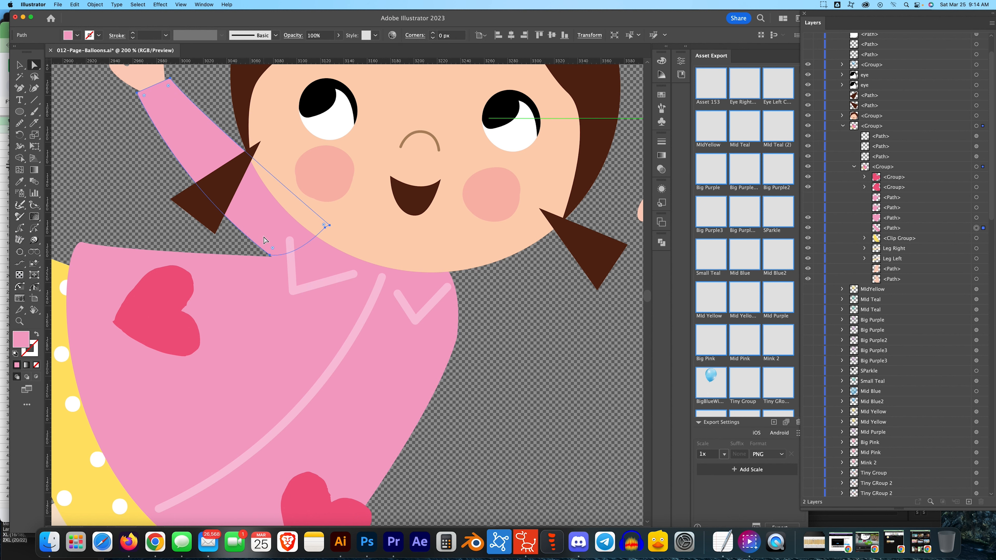
pyautogui.press('Delete')
# - Smooth the remaining dress outline around the removed sleeves with the Smooth tool
pyautogui.moveTo(475, 303); pyautogui.dragTo(495, 242)
pyautogui.click(318, 253)
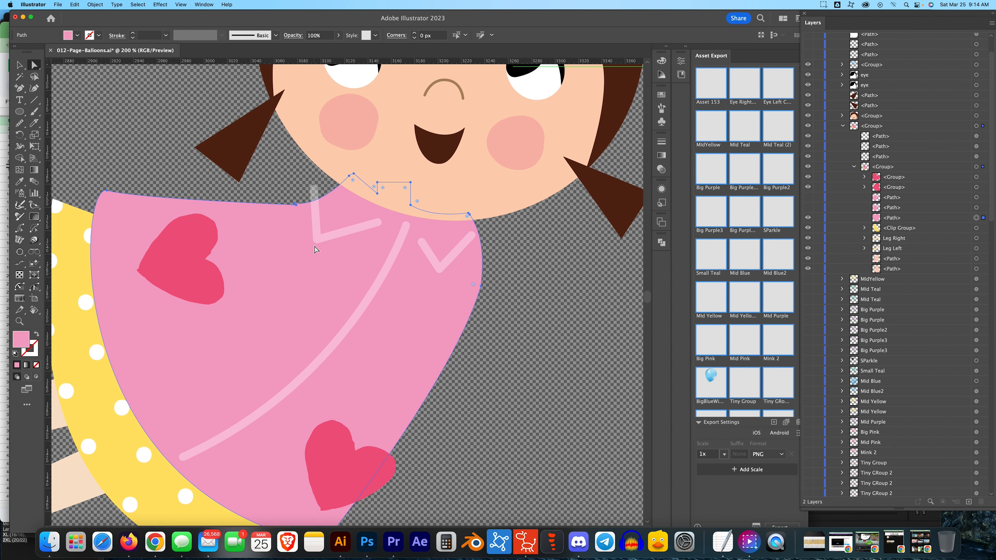
pyautogui.click(19, 122)
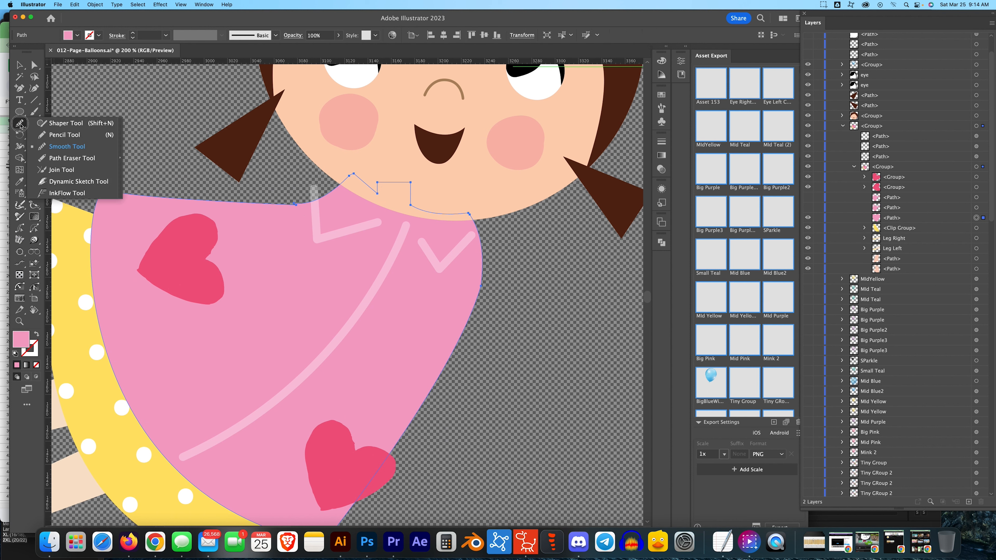
pyautogui.click(59, 138)
pyautogui.moveTo(305, 202); pyautogui.dragTo(240, 205)
pyautogui.moveTo(240, 206); pyautogui.dragTo(311, 199)
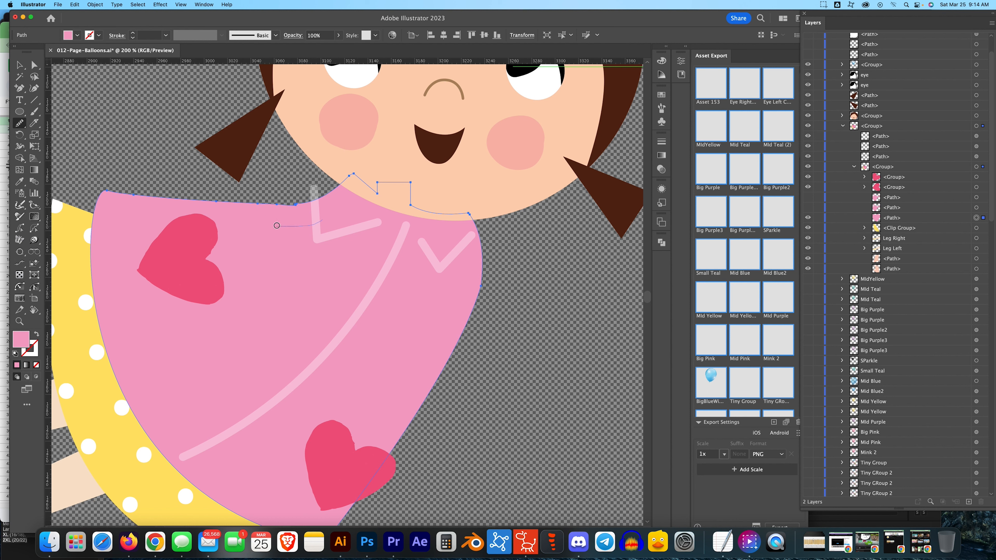
pyautogui.moveTo(226, 231)
pyautogui.mouseDown()
pyautogui.moveTo(302, 197)
pyautogui.moveTo(406, 182)
pyautogui.moveTo(473, 229)
pyautogui.mouseUp()
pyautogui.moveTo(459, 198); pyautogui.dragTo(506, 293)
pyautogui.moveTo(226, 209)
pyautogui.mouseDown()
pyautogui.moveTo(324, 202)
pyautogui.moveTo(355, 184)
pyautogui.moveTo(344, 179)
pyautogui.mouseUp()
pyautogui.click(21, 124)
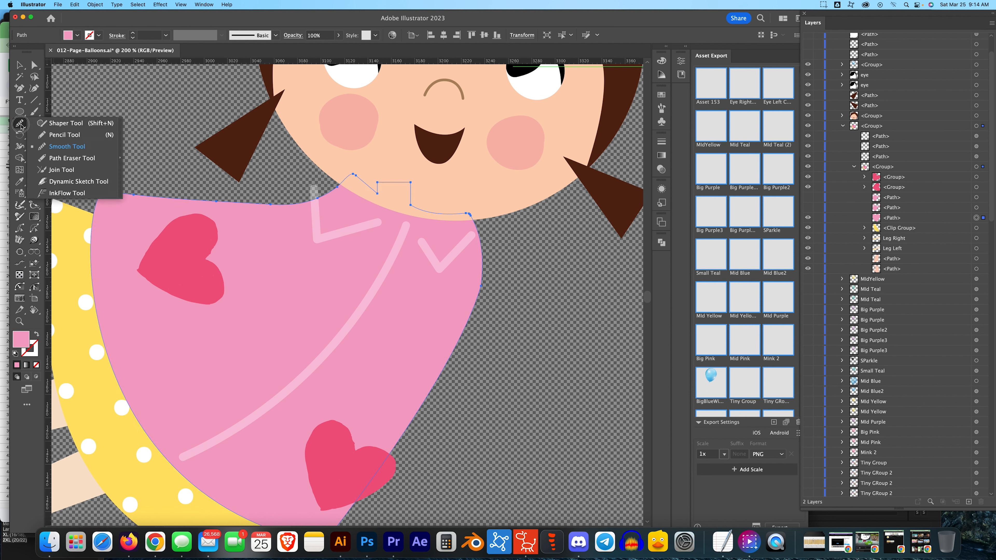
pyautogui.click(72, 150)
pyautogui.press('a')
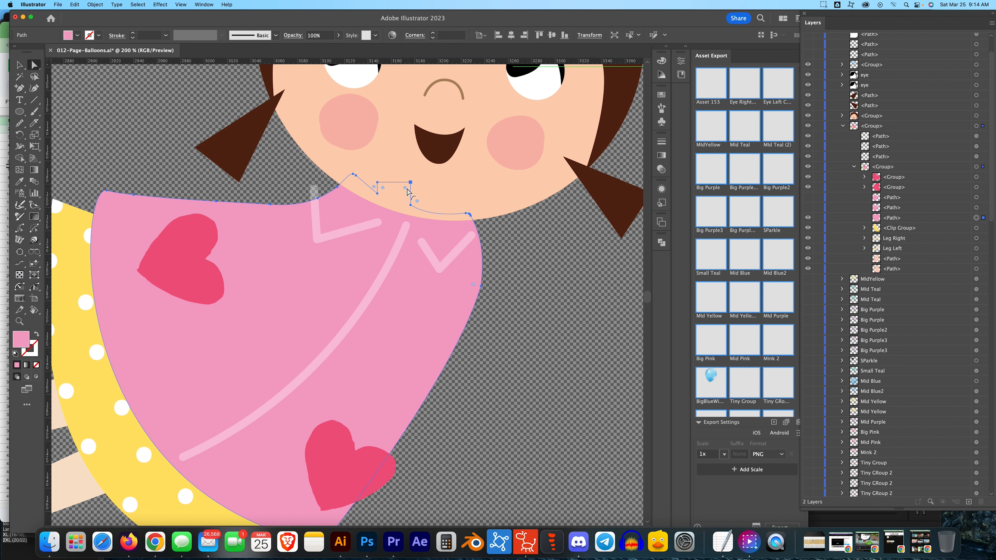
# - Rename the sleeveless dress path as "Torso"
pyautogui.scroll(10, 428, 194)
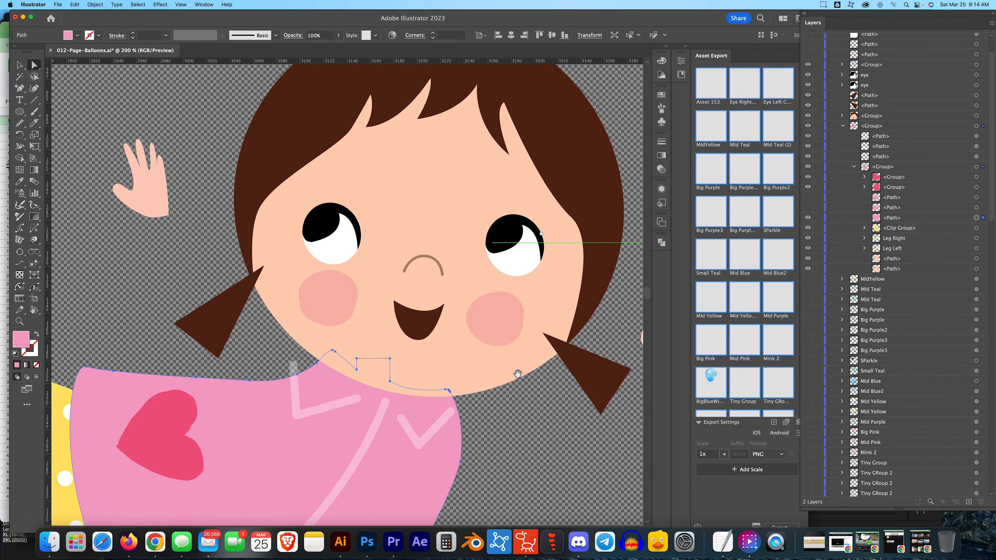
pyautogui.scroll(-8, 521, 446)
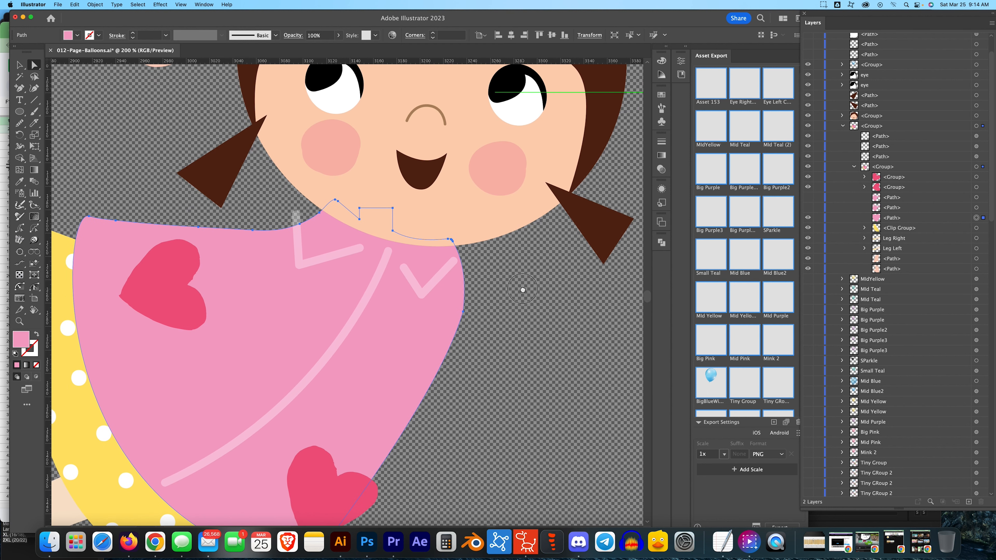
pyautogui.doubleClick(893, 219)
pyautogui.write('Torso')
pyautogui.press('Return')
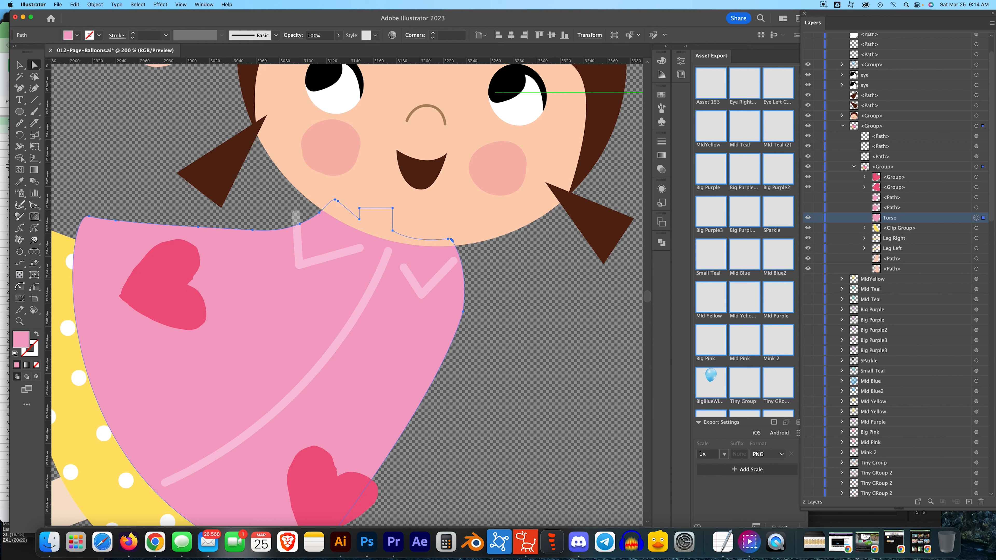
# - Hide the Torso path, then show and select the full dress copy directly above it
pyautogui.click(893, 208)
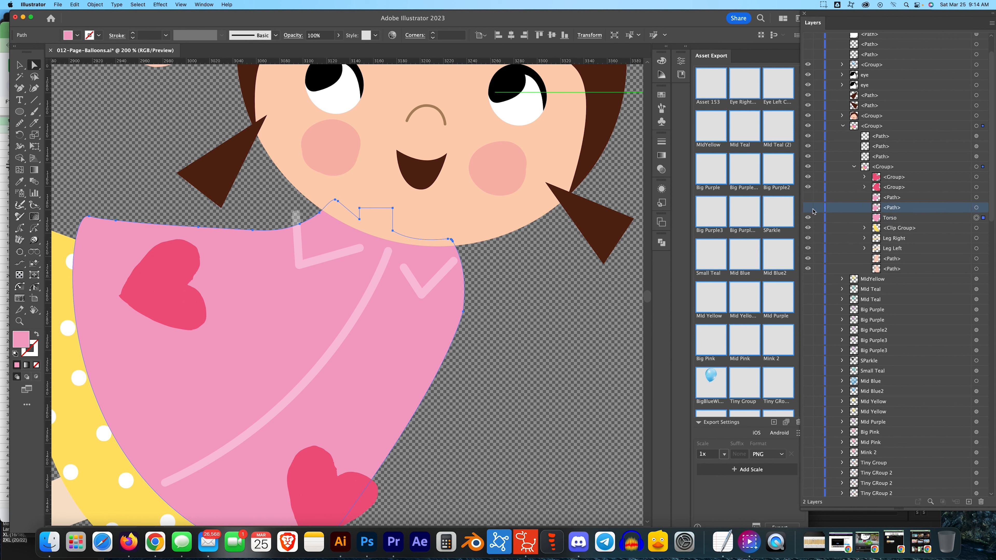
pyautogui.click(809, 218)
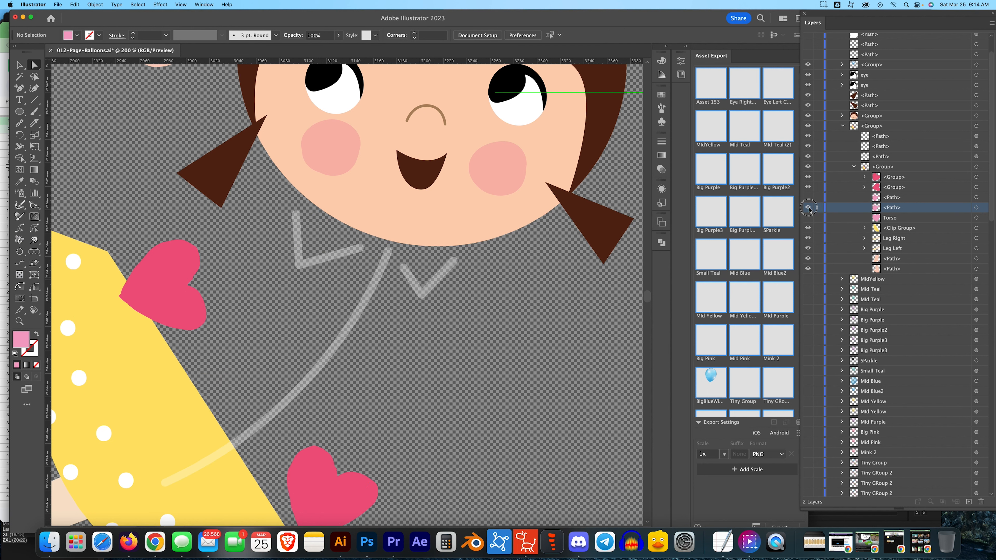
pyautogui.click(809, 208)
pyautogui.click(981, 209)
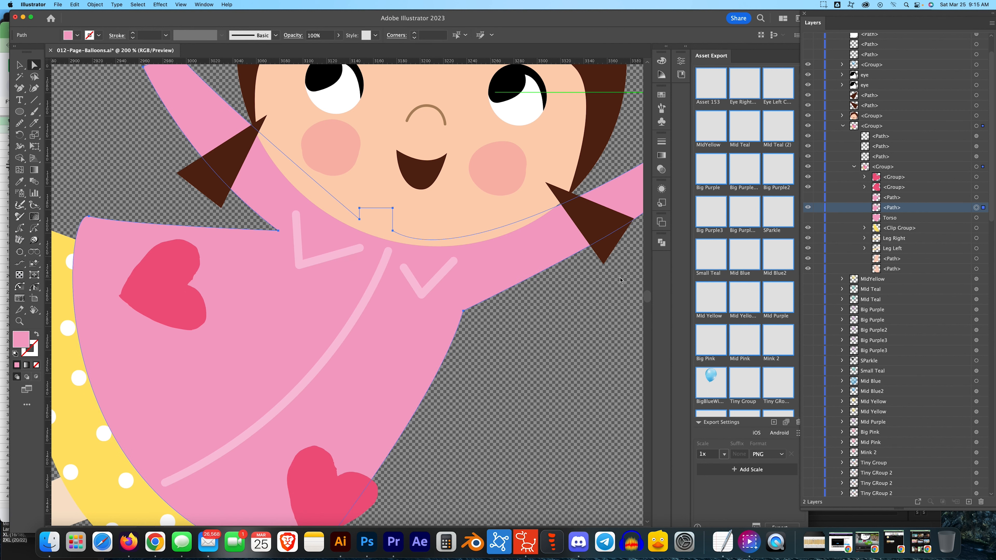
# - Cut the dress copy with the Knife, curving from the left armpit to the neck, and delete everything except the left sleeve
pyautogui.moveTo(531, 323); pyautogui.dragTo(392, 287)
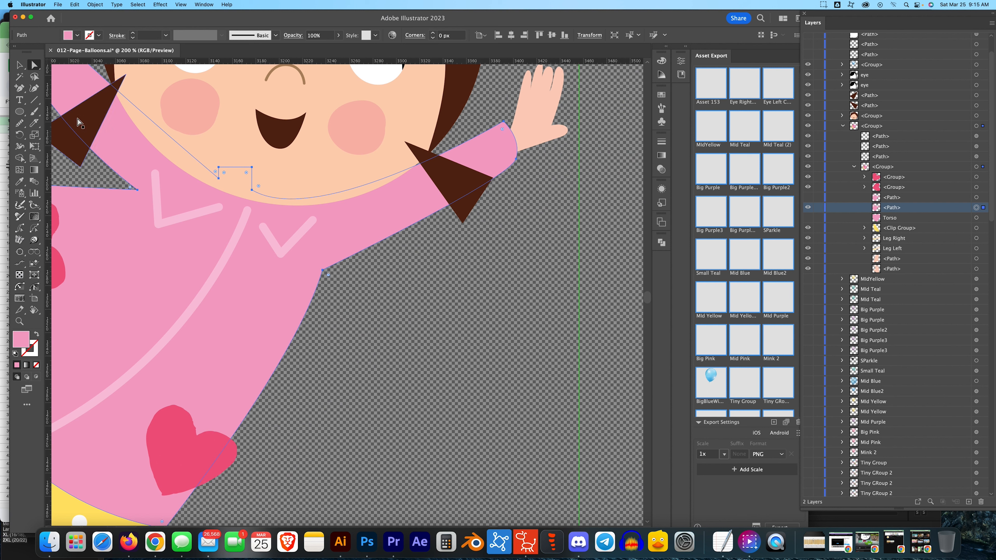
pyautogui.click(35, 124)
pyautogui.moveTo(325, 271)
pyautogui.mouseDown()
pyautogui.moveTo(280, 267)
pyautogui.moveTo(266, 250)
pyautogui.moveTo(270, 215)
pyautogui.moveTo(317, 195)
pyautogui.mouseUp()
pyautogui.press('a')
pyautogui.click(422, 310)
pyautogui.click(280, 327)
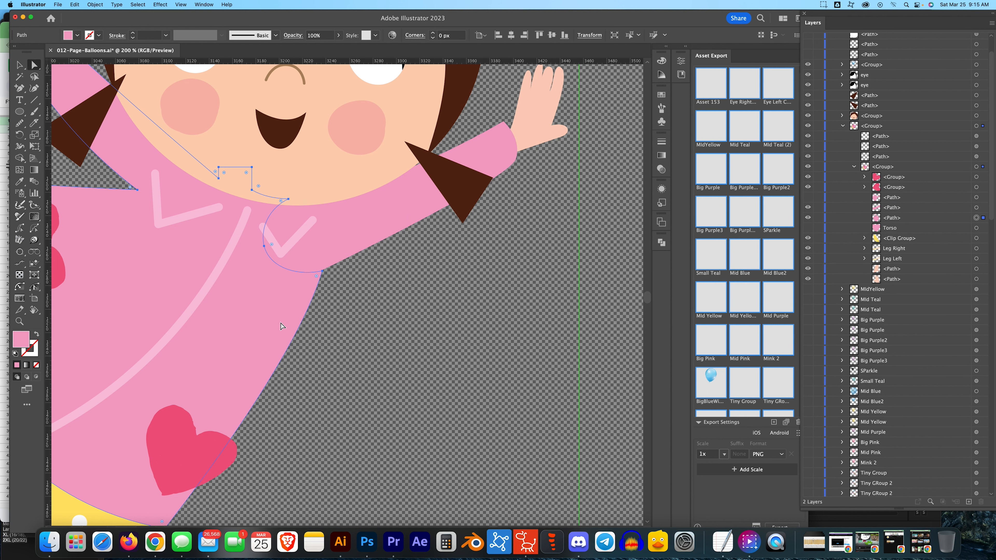
pyautogui.press('Delete')
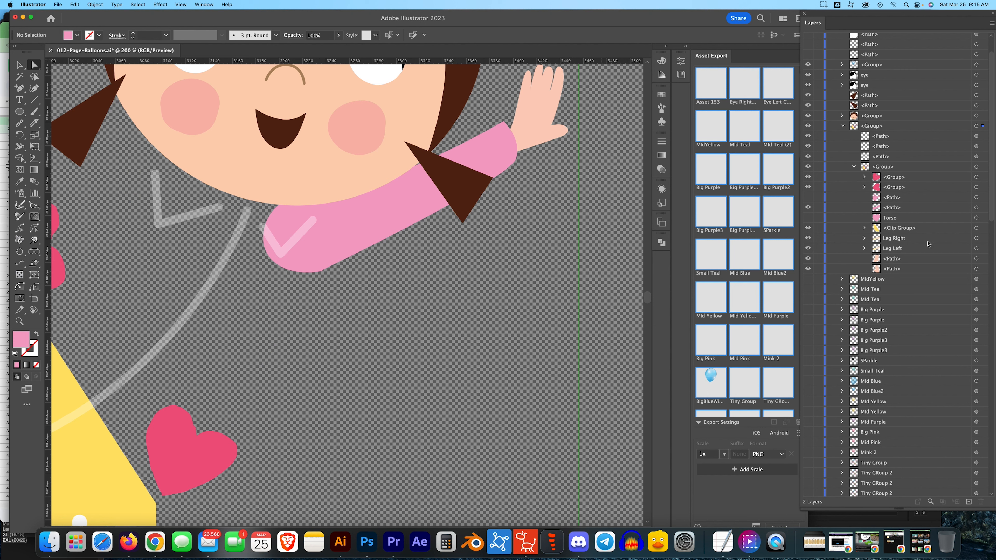
# - Rename the path of the hand beside the left sleeve as "HandLeft"
pyautogui.click(983, 250)
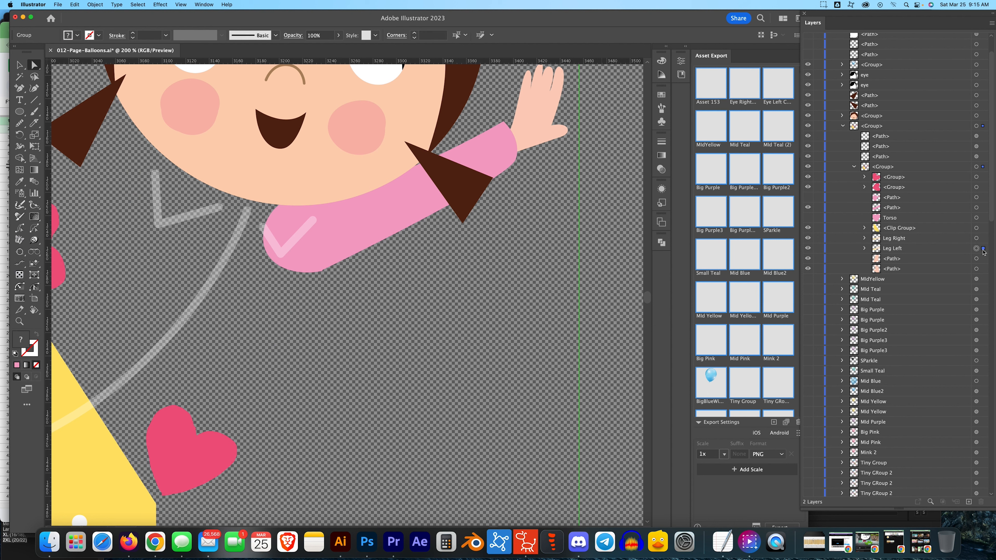
pyautogui.click(982, 239)
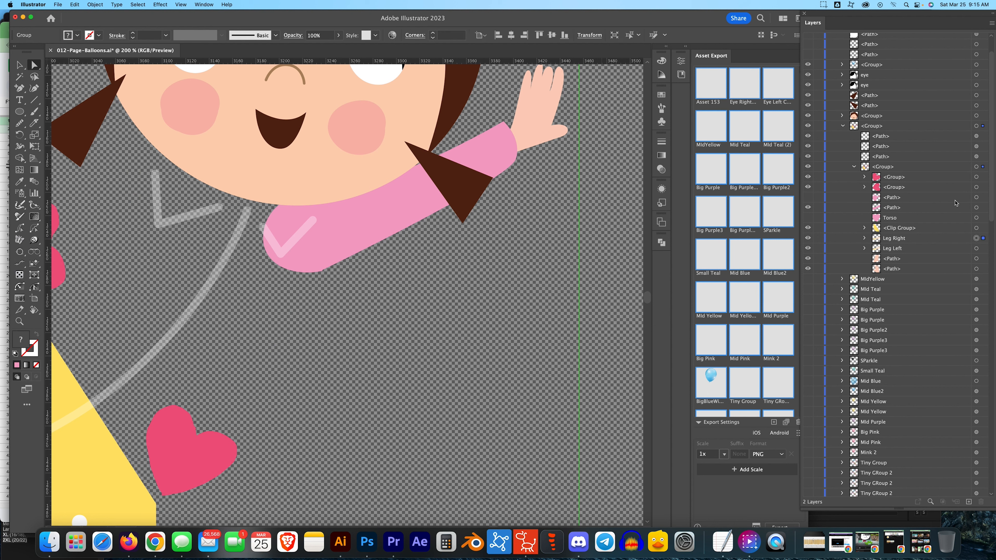
pyautogui.click(563, 139)
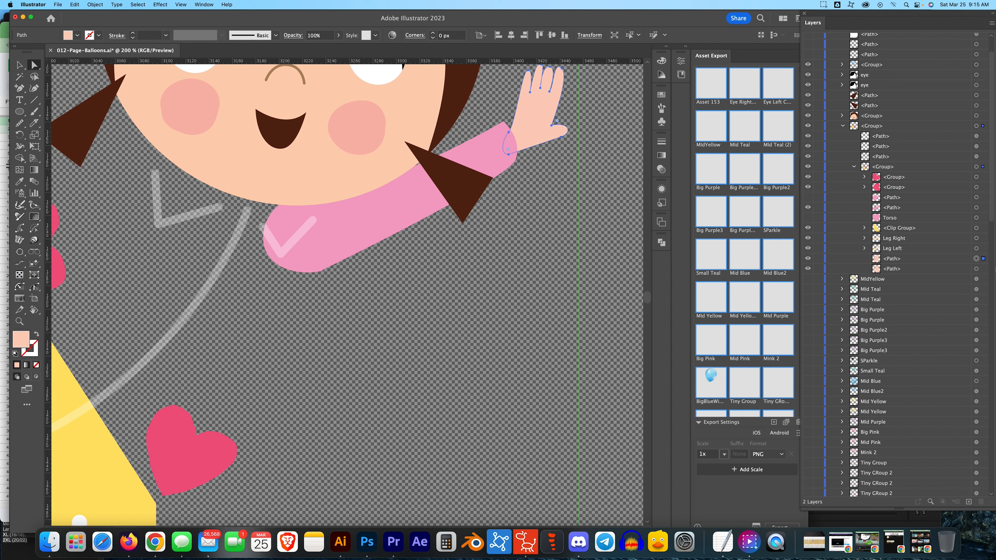
pyautogui.doubleClick(890, 258)
pyautogui.write('H')
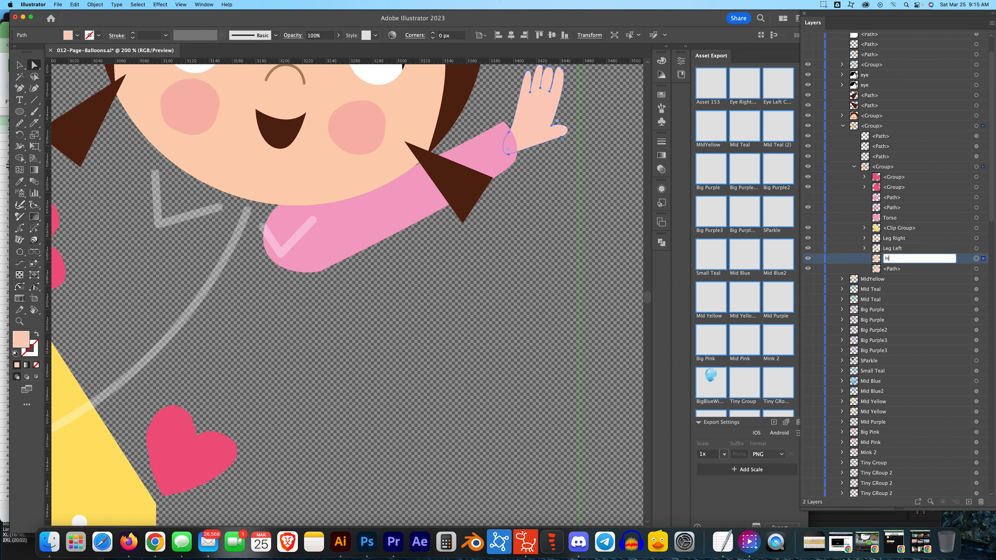
pyautogui.press('Return')
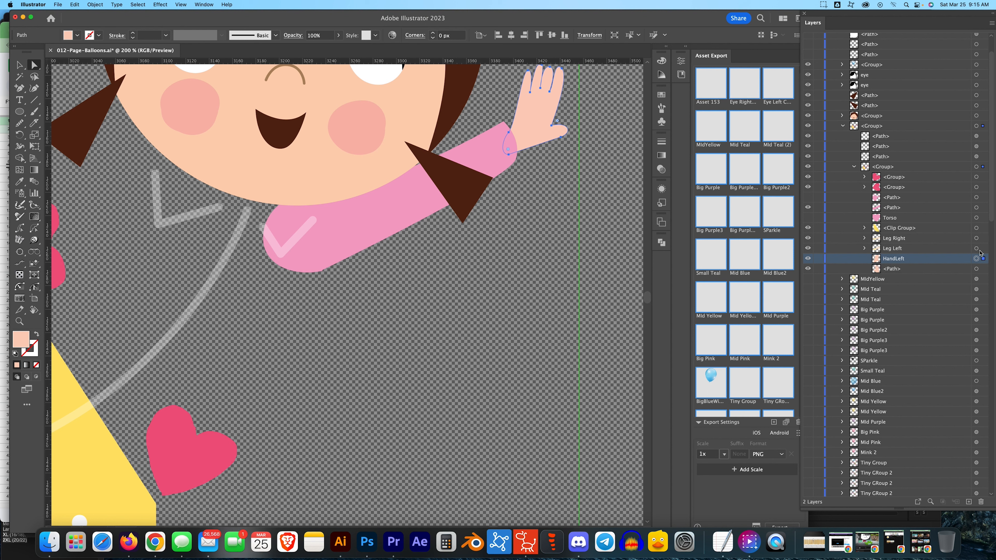
# - Group the left sleeve with HandLeft as "ArmLeft" and move that group out of the body group, directly above it
pyautogui.keyDown('shift'); pyautogui.click(983, 207); pyautogui.keyUp('shift')
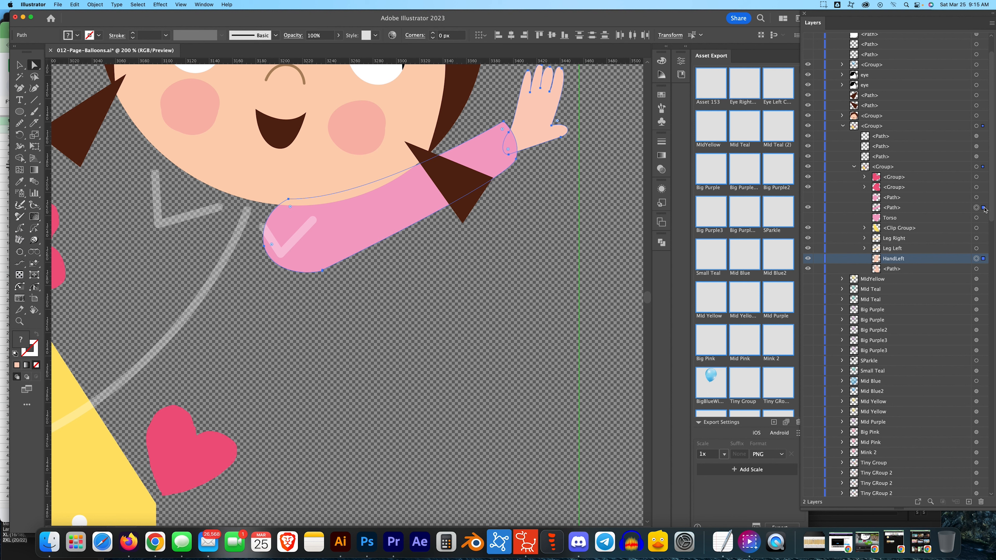
pyautogui.press('super+g')
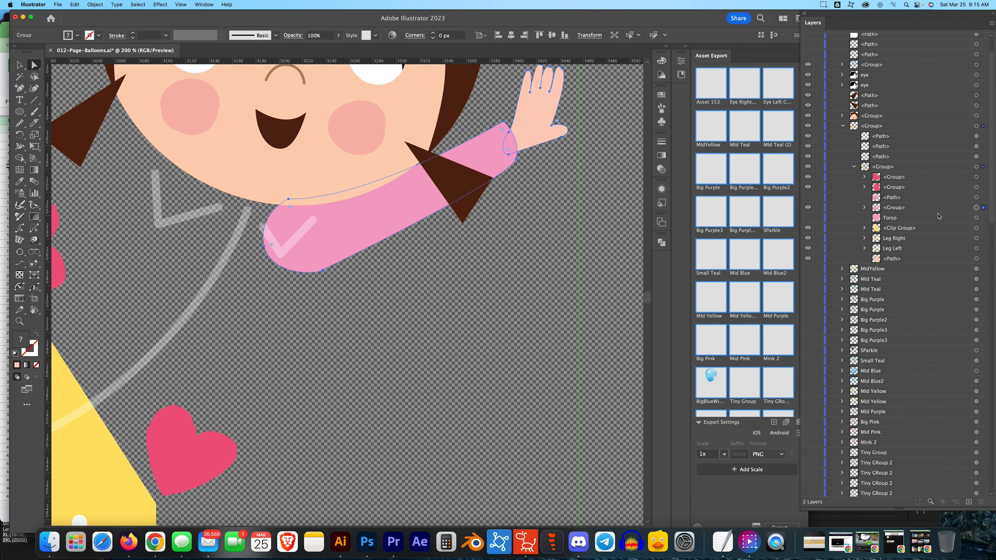
pyautogui.doubleClick(900, 208)
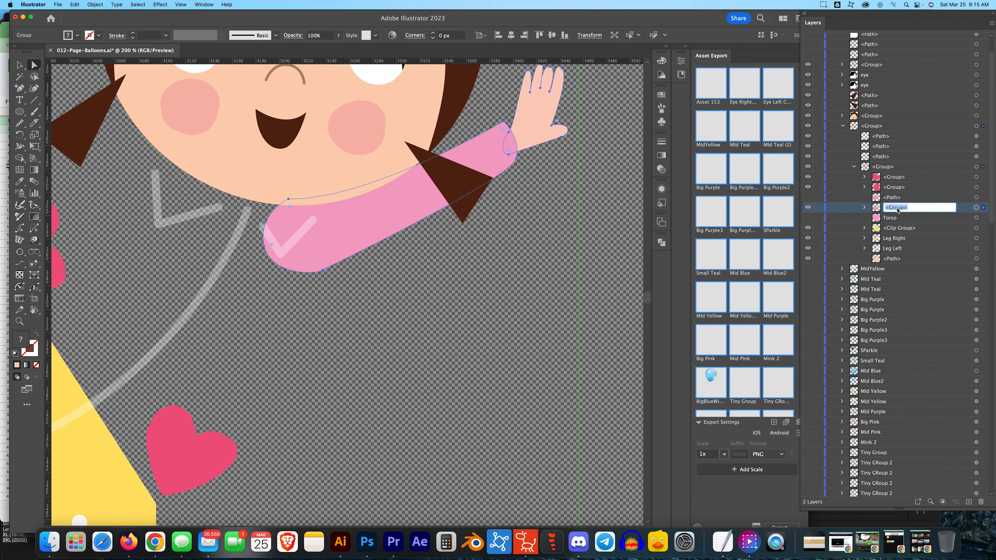
pyautogui.write('ArmLeft')
pyautogui.press('Return')
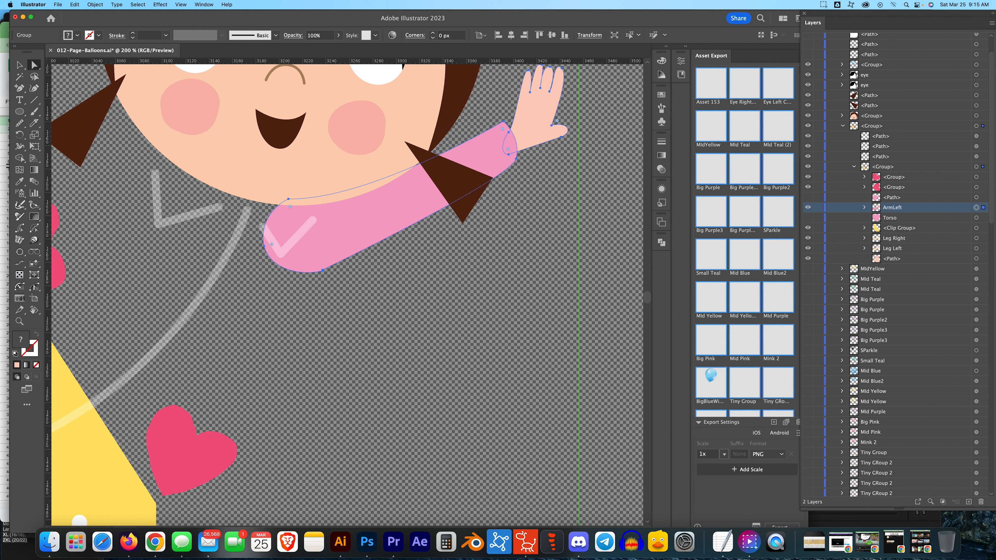
pyautogui.moveTo(897, 209); pyautogui.dragTo(873, 127)
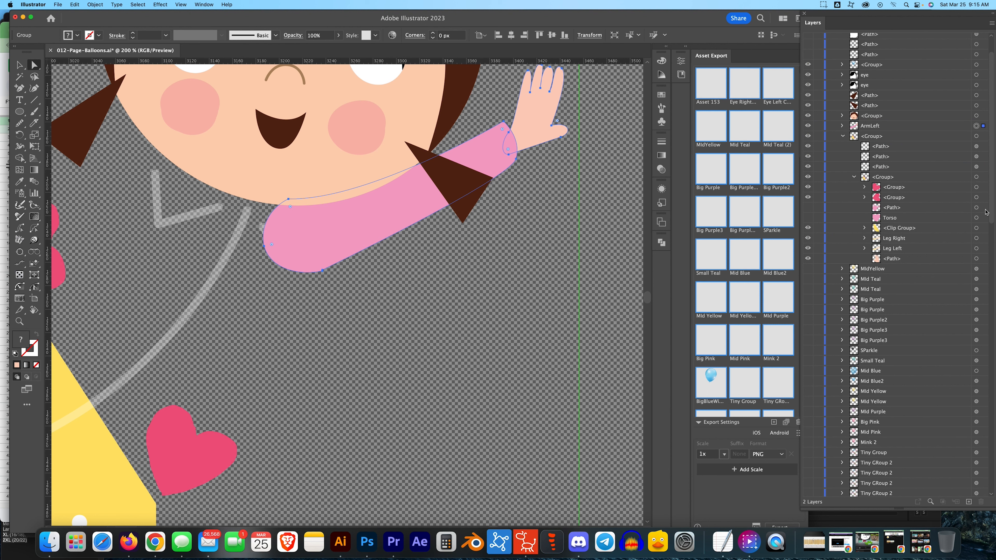
pyautogui.press('super+shift+a')
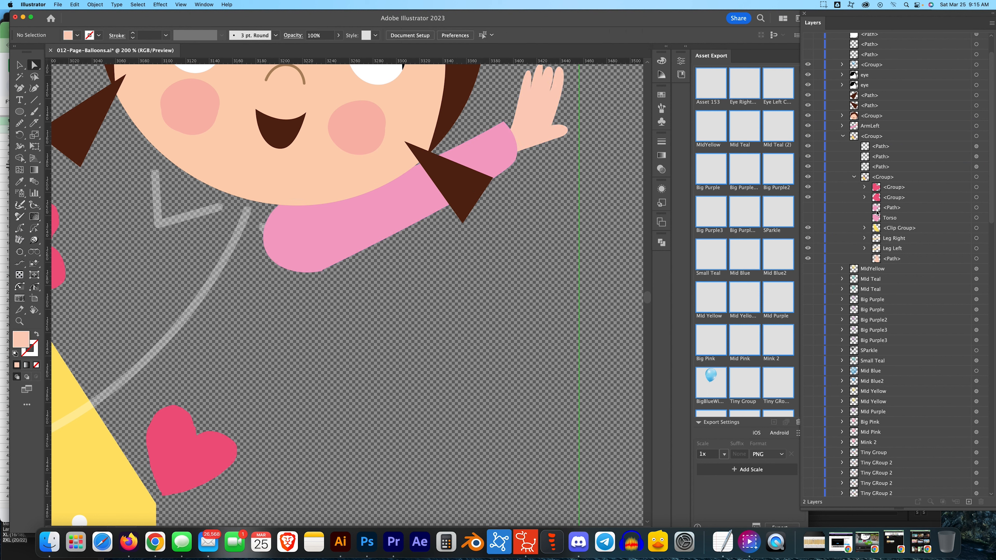
# - Show the remaining hidden dress copy and group it with the right hand
pyautogui.click(808, 207)
pyautogui.click(986, 208)
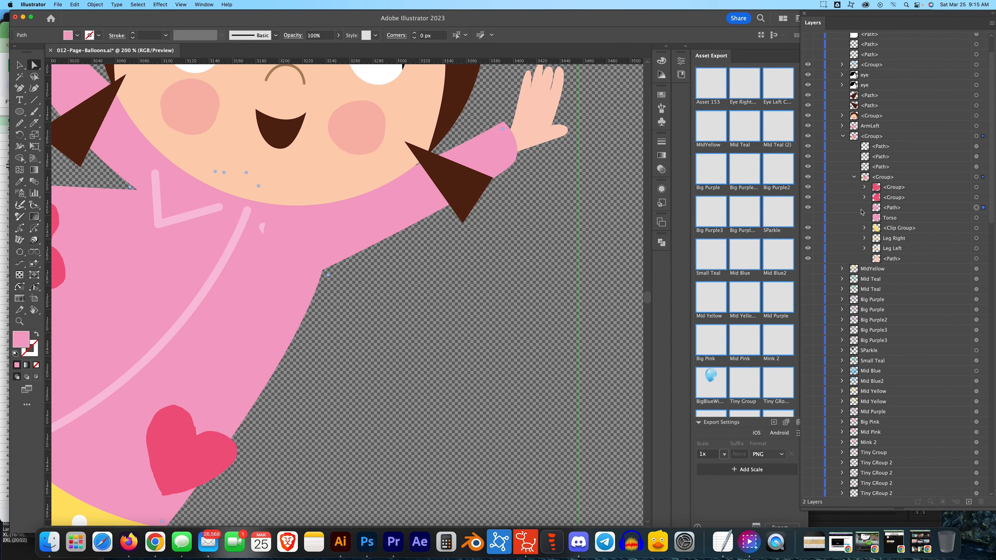
pyautogui.moveTo(172, 266); pyautogui.dragTo(507, 427)
pyautogui.keyDown('shift'); pyautogui.click(356, 176); pyautogui.keyUp('shift')
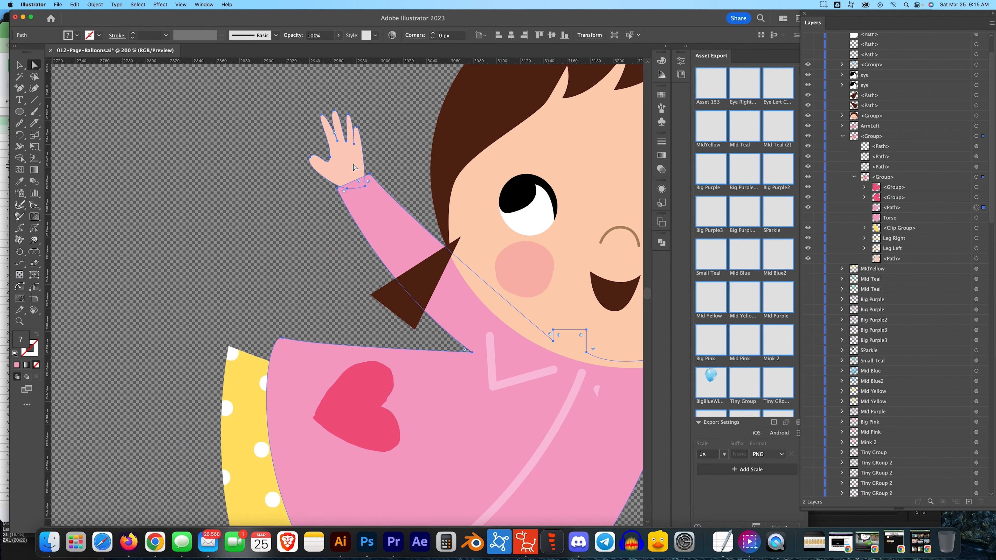
pyautogui.press('super+g')
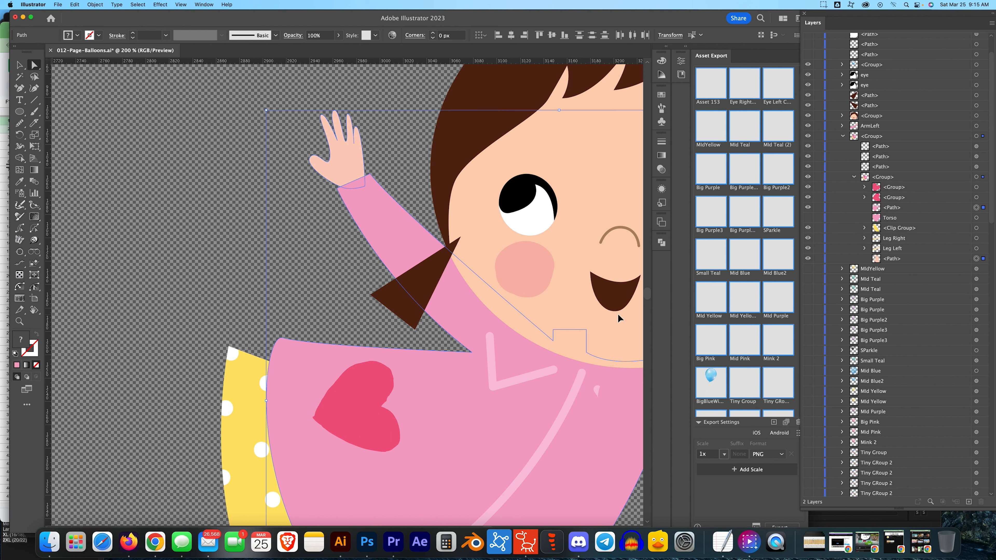
# - Rename the dress-and-hand group as "ArmRight" and move it out of the body group, directly below ArmLeft
pyautogui.doubleClick(895, 209)
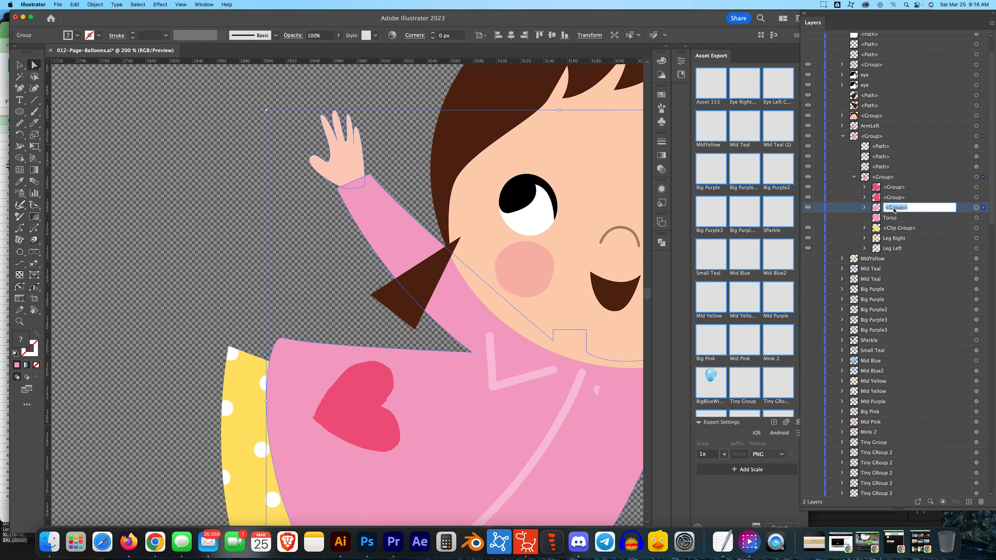
pyautogui.write('ArmRight')
pyautogui.press('Return')
pyautogui.moveTo(896, 209); pyautogui.dragTo(872, 132)
# - Cut the dress in ArmRight with the Knife, curving from the right armpit to the neck, and delete everything except the sleeve
pyautogui.moveTo(409, 336); pyautogui.dragTo(290, 283)
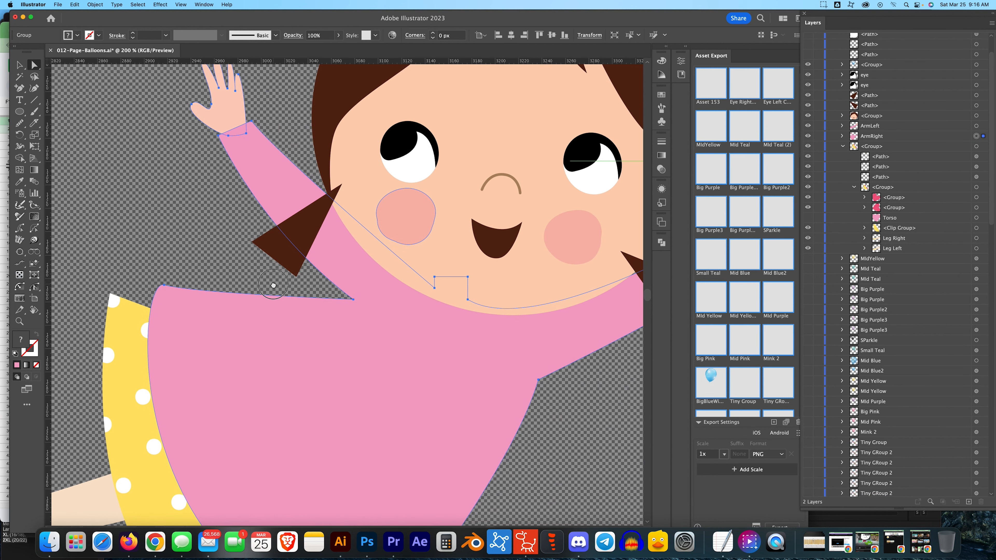
pyautogui.click(35, 123)
pyautogui.moveTo(353, 299)
pyautogui.mouseDown()
pyautogui.moveTo(405, 303)
pyautogui.moveTo(416, 266)
pyautogui.mouseUp()
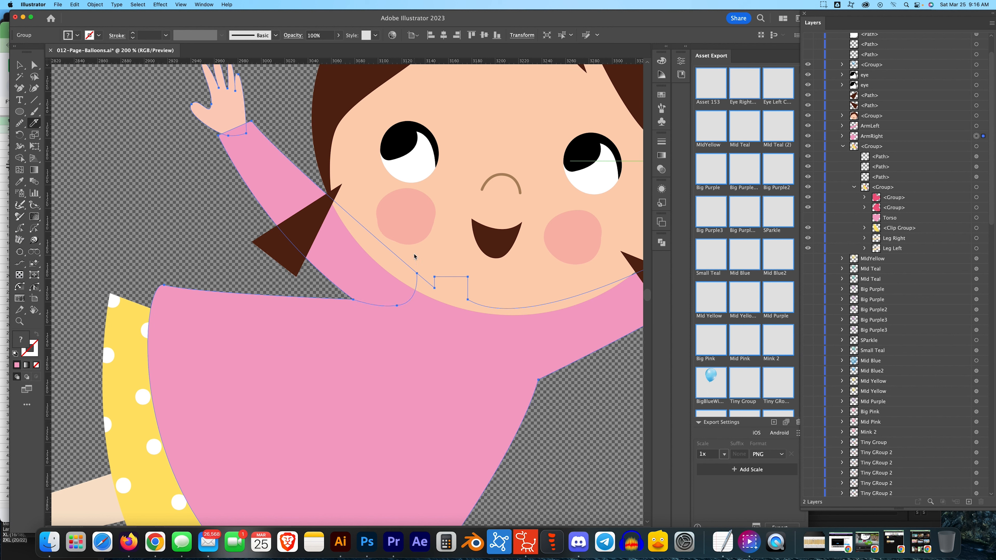
pyautogui.click(843, 146)
pyautogui.click(843, 135)
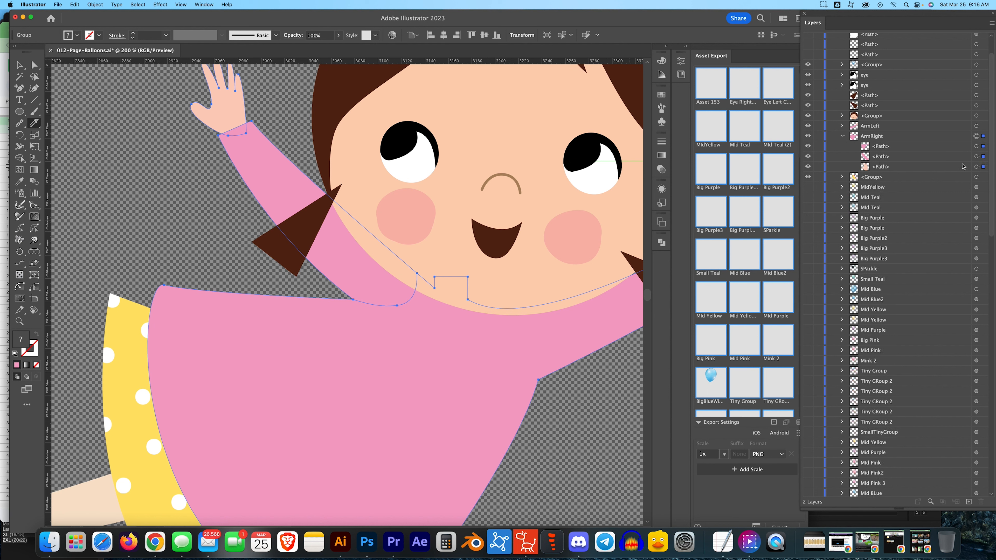
pyautogui.click(982, 149)
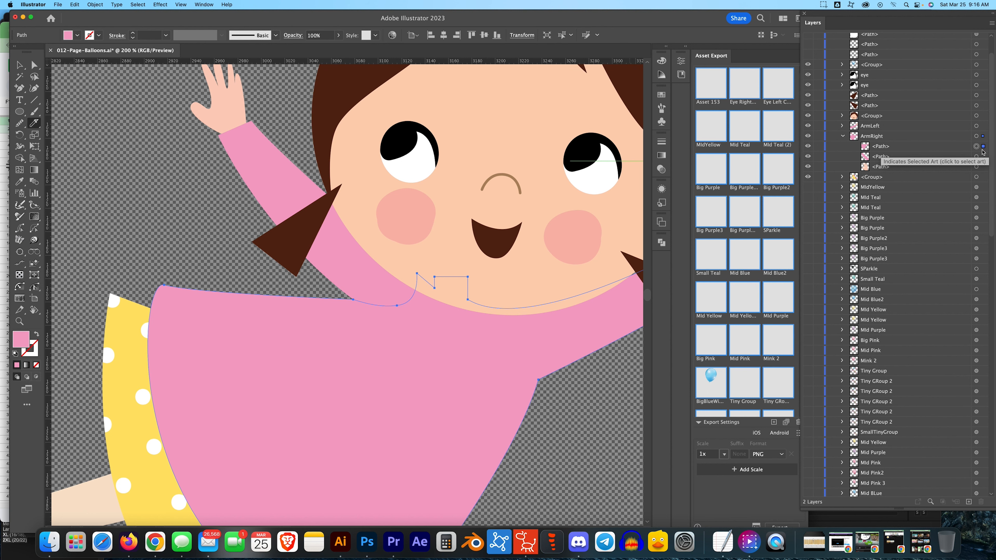
pyautogui.press('Delete')
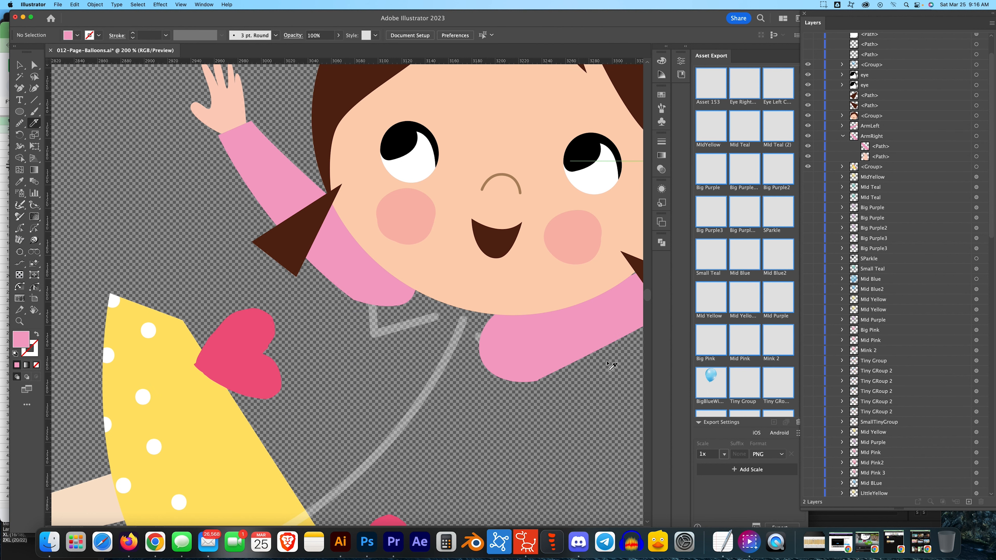
pyautogui.click(842, 135)
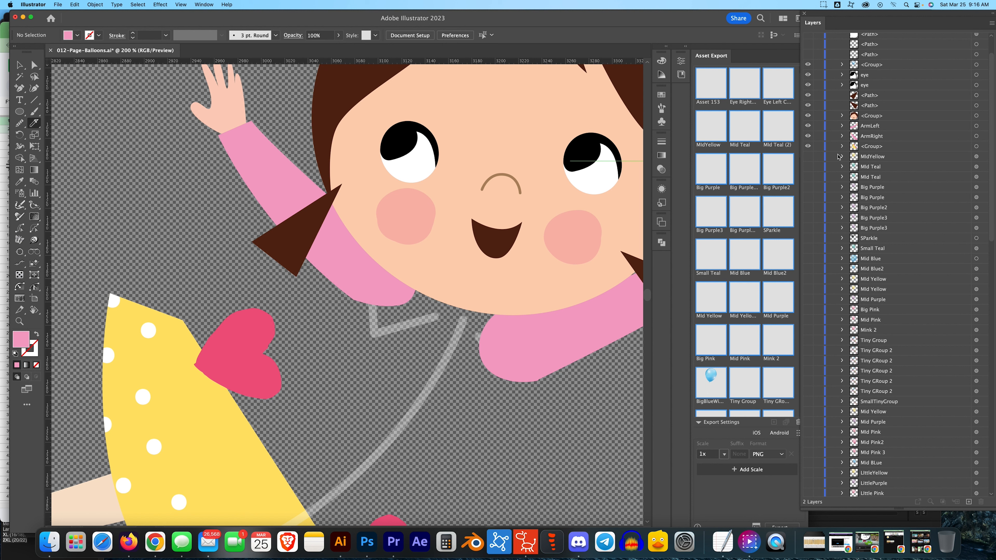
pyautogui.click(843, 136)
pyautogui.click(842, 136)
# - Show the Torso path and group it with the dotted yellow skirt clip group and the two heart groups
pyautogui.click(842, 146)
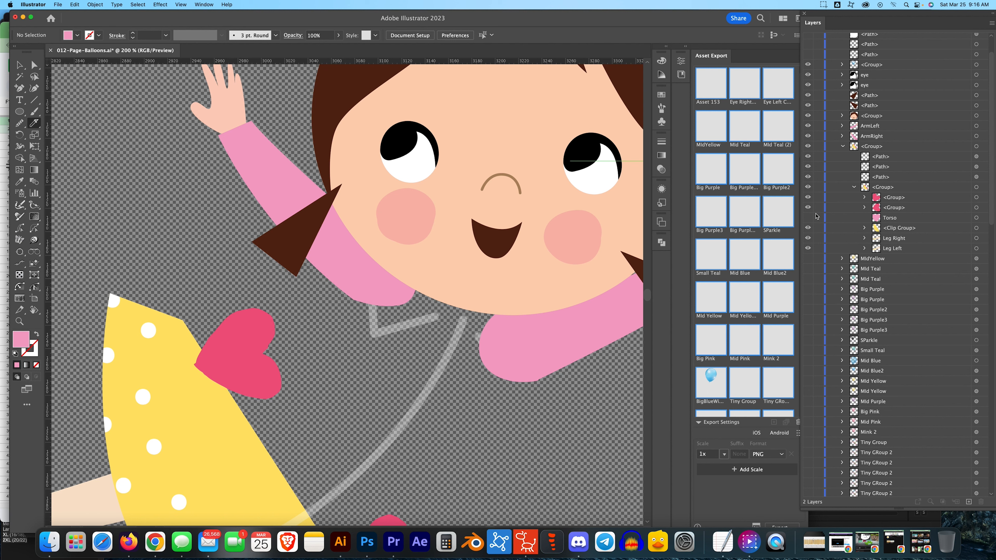
pyautogui.click(807, 218)
pyautogui.moveTo(556, 455); pyautogui.dragTo(563, 311)
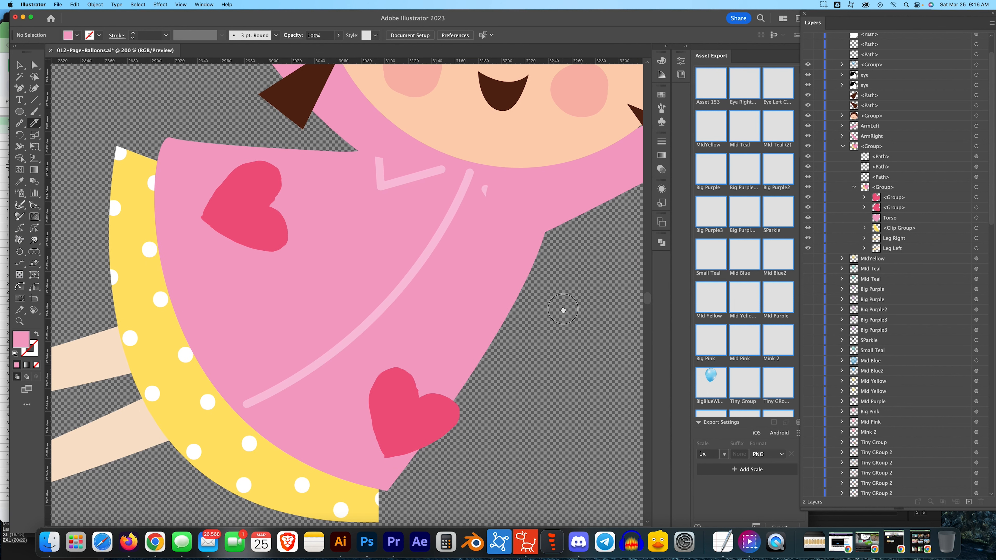
pyautogui.click(985, 228)
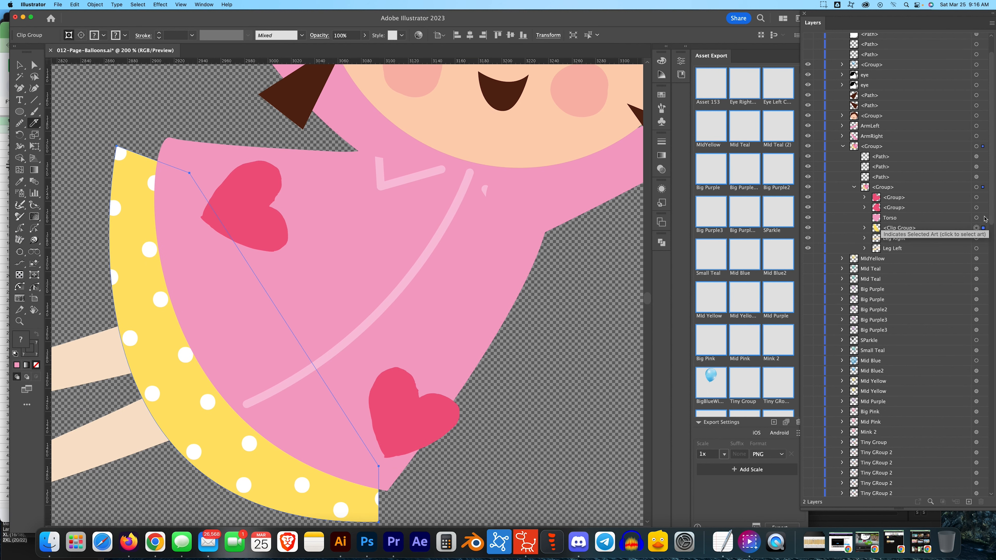
pyautogui.keyDown('shift'); pyautogui.click(983, 217); pyautogui.keyUp('shift')
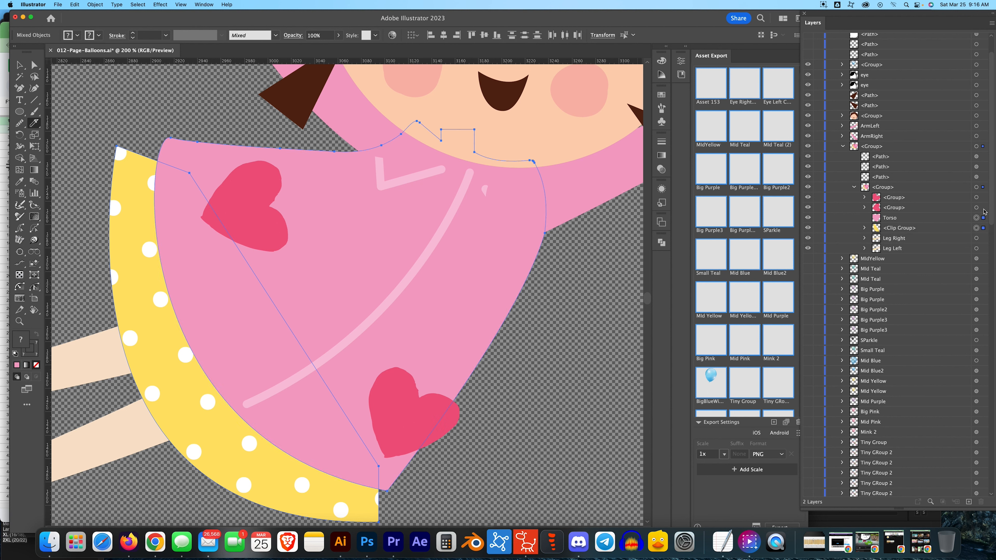
pyautogui.keyDown('shift'); pyautogui.click(983, 197); pyautogui.keyUp('shift')
pyautogui.keyDown('shift'); pyautogui.click(983, 207); pyautogui.keyUp('shift')
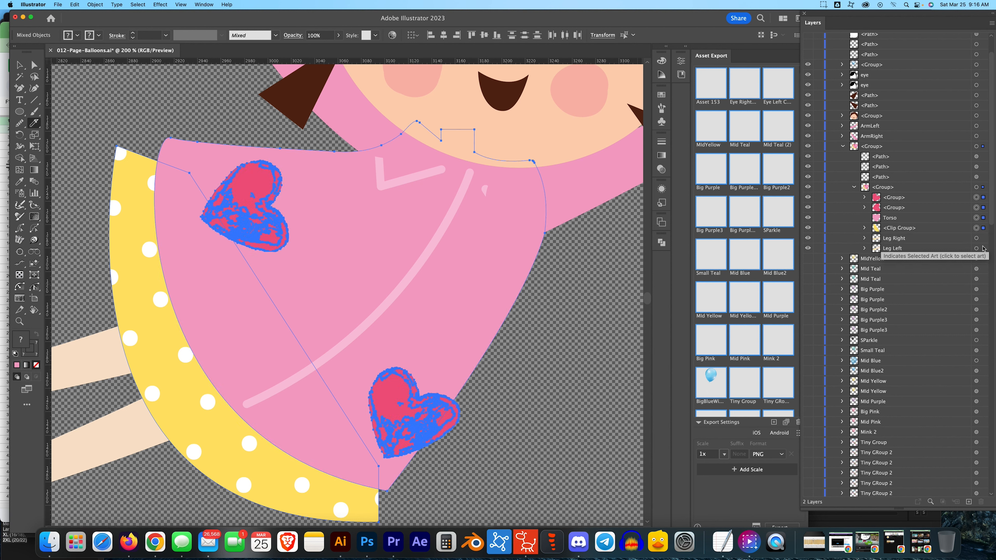
pyautogui.press('super+g')
# - Rename the group of dress, skirt and hearts as "Torso" and move it out of the body group, directly above ArmLeft
pyautogui.doubleClick(899, 197)
pyautogui.write('Torso')
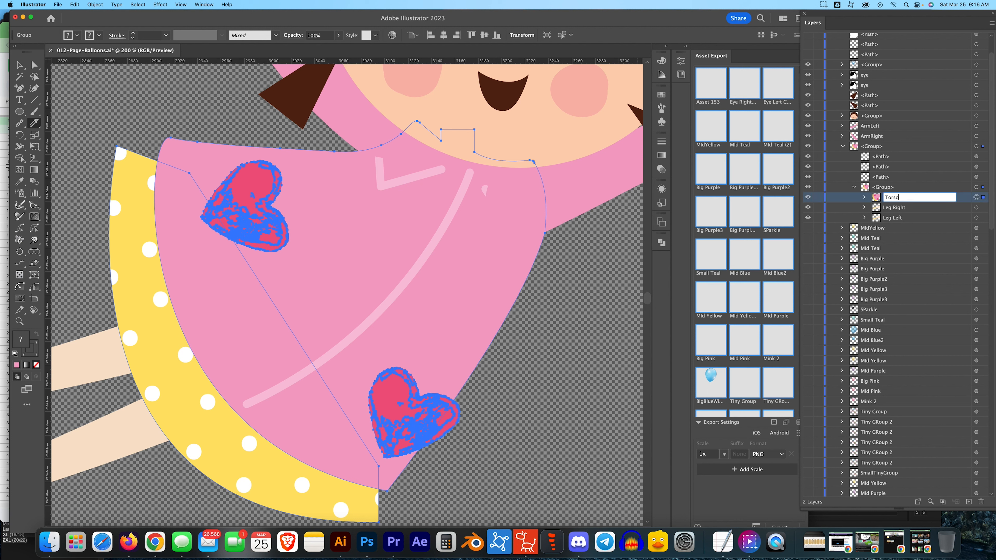
pyautogui.press('Return')
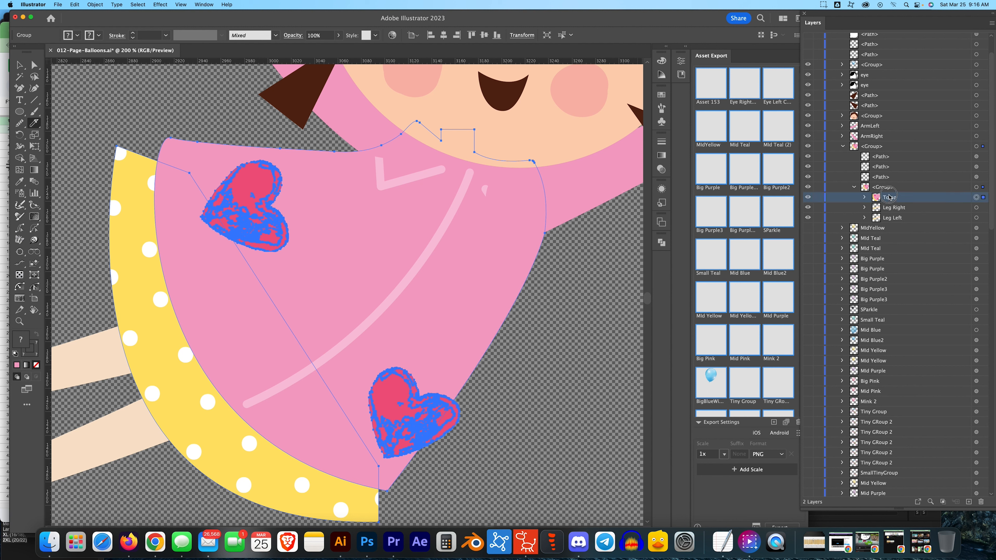
pyautogui.click(875, 136)
pyautogui.moveTo(875, 135); pyautogui.dragTo(871, 121)
# - Rename the face group directly above Torso as "Head"
pyautogui.doubleClick(868, 117)
pyautogui.write('Head')
pyautogui.press('Return')
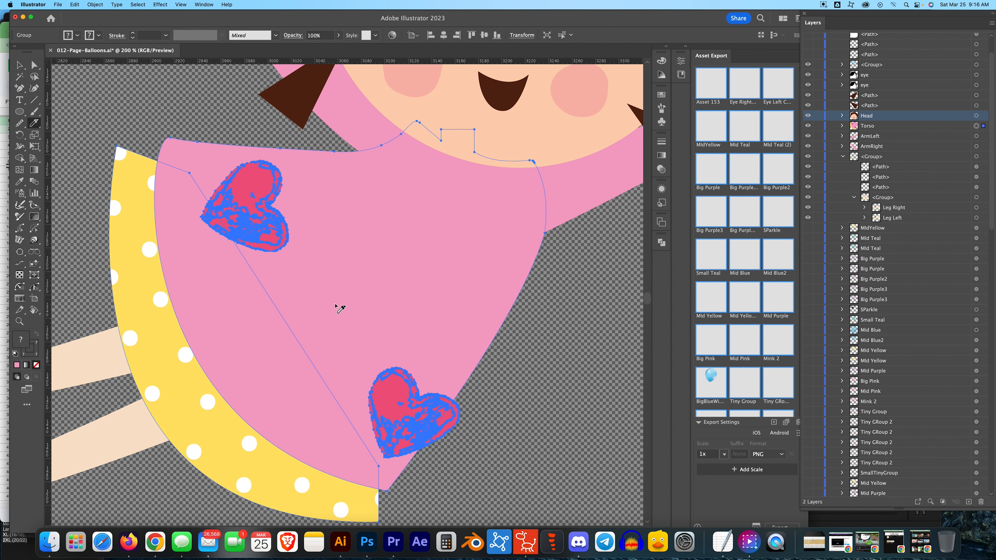
# - Select the Leg Left group and move it out of the body group, directly below ArmRight
pyautogui.moveTo(154, 482); pyautogui.dragTo(417, 390)
pyautogui.press('a')
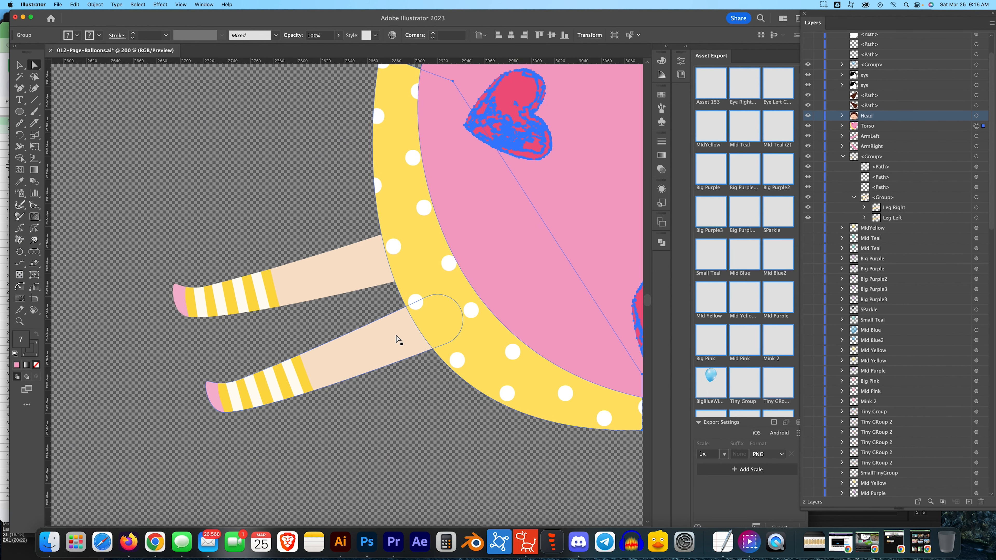
pyautogui.click(397, 338)
pyautogui.click(977, 218)
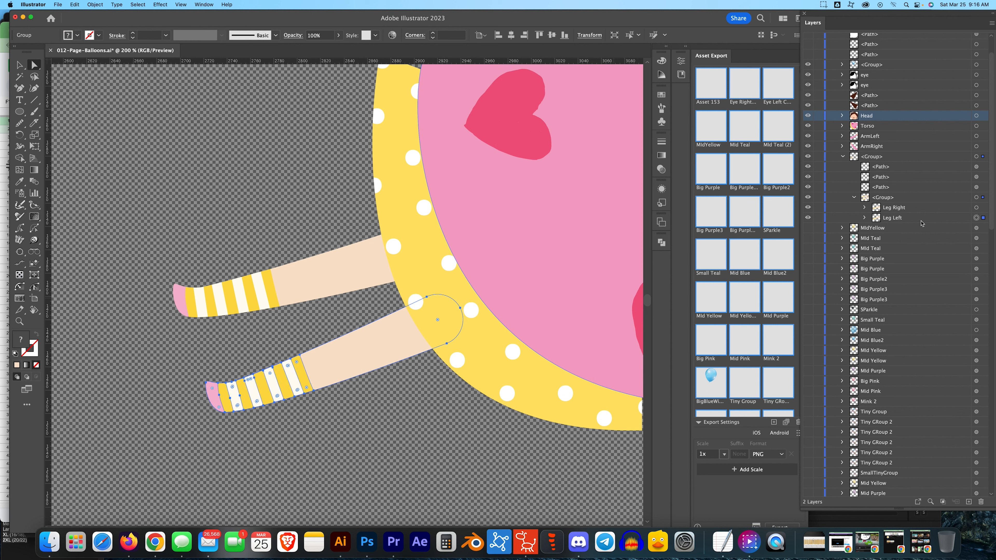
pyautogui.moveTo(907, 221); pyautogui.dragTo(895, 165)
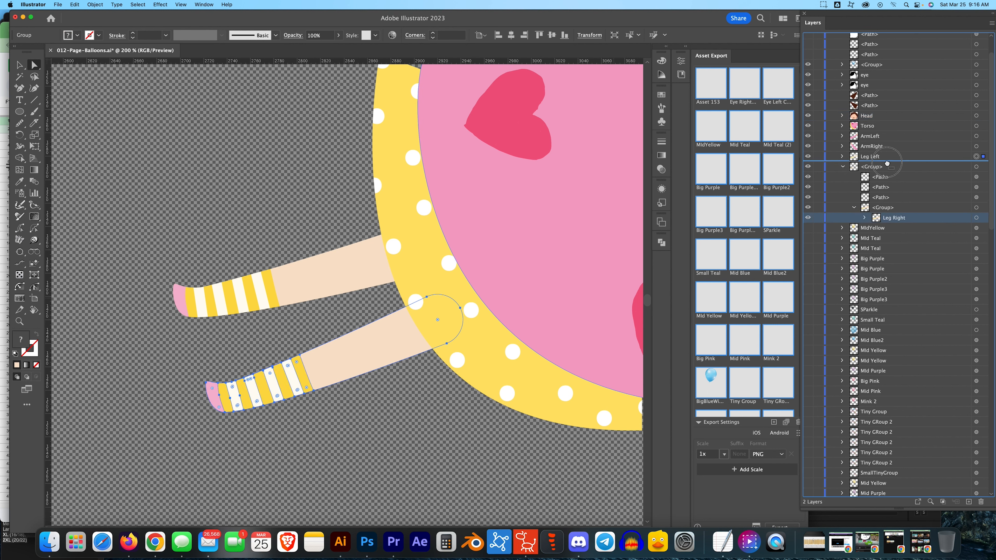
# - Move the group of three white dress-line paths into the Torso group
pyautogui.click(983, 188)
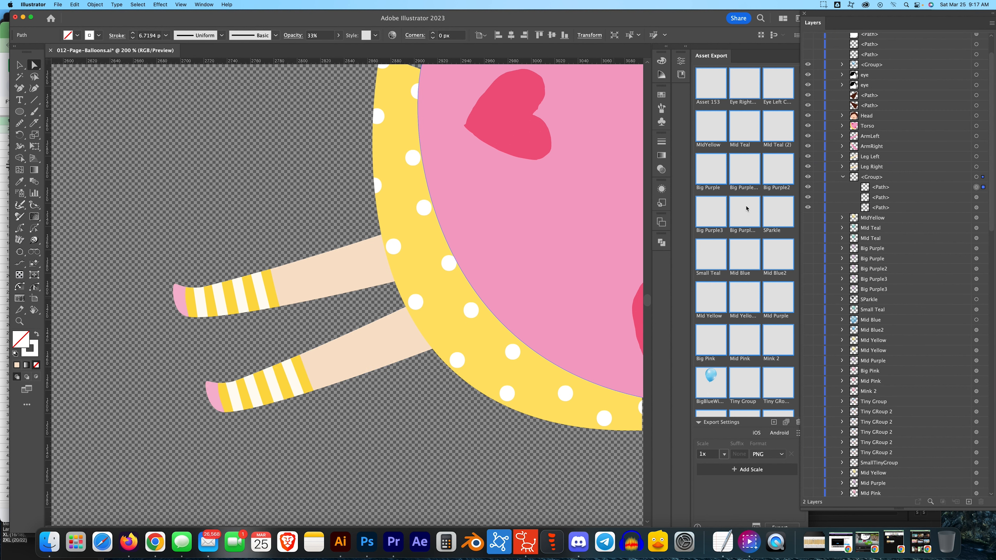
pyautogui.press('super+1')
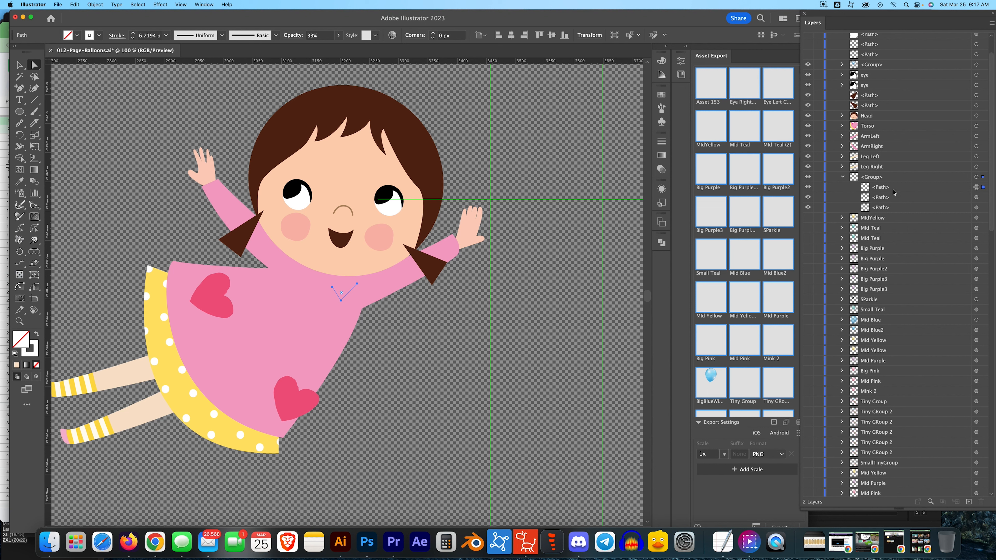
pyautogui.click(976, 207)
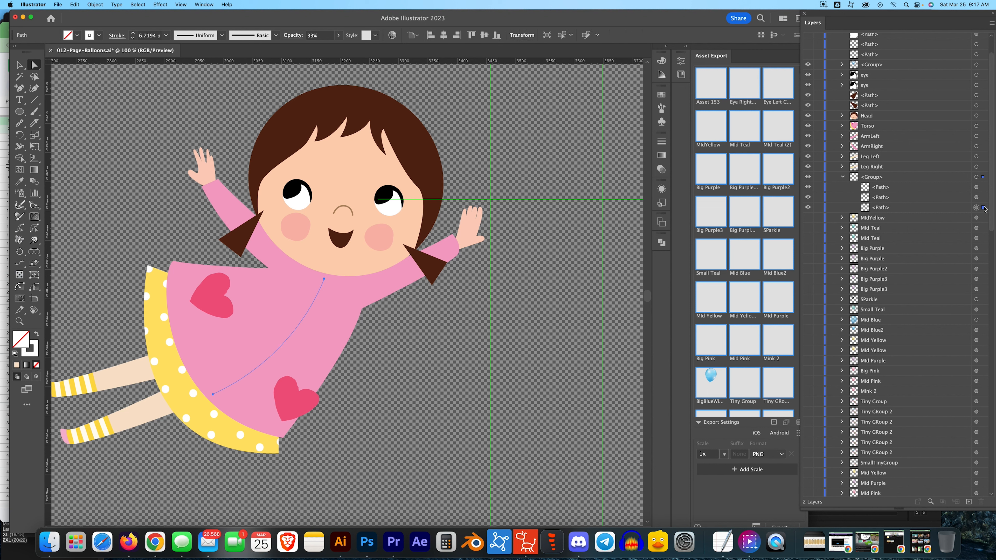
pyautogui.click(976, 177)
pyautogui.moveTo(870, 176); pyautogui.dragTo(850, 128)
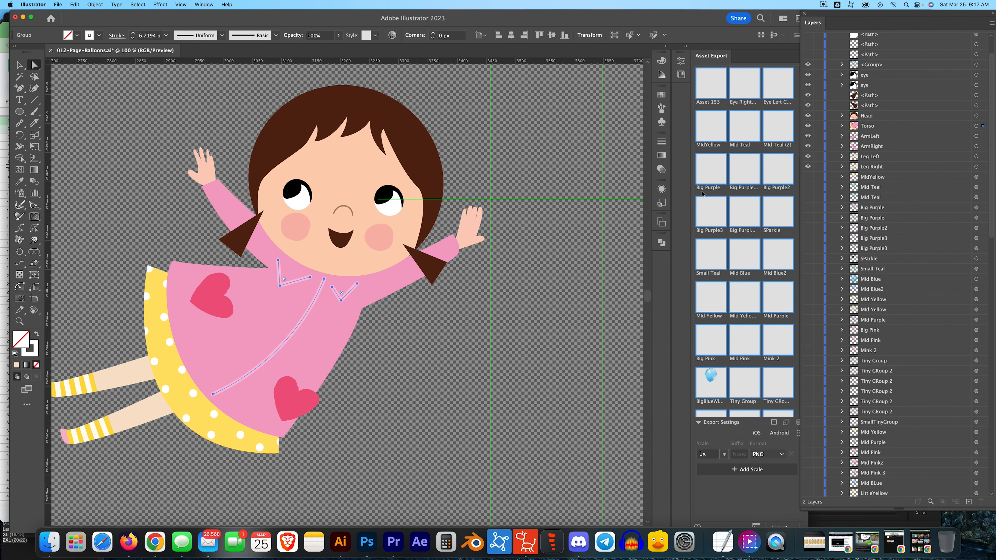
pyautogui.click(338, 406)
# - Unite the many paths of the lower heart group inside Torso with Pathfinder
pyautogui.scroll(1, 337, 403)
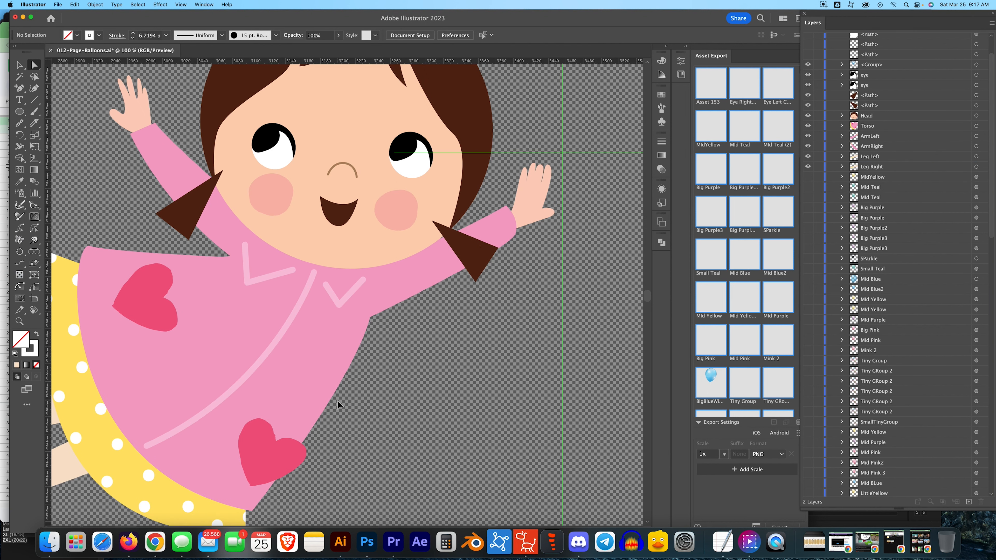
pyautogui.scroll(1, 337, 400)
pyautogui.scroll(-6, 507, 305)
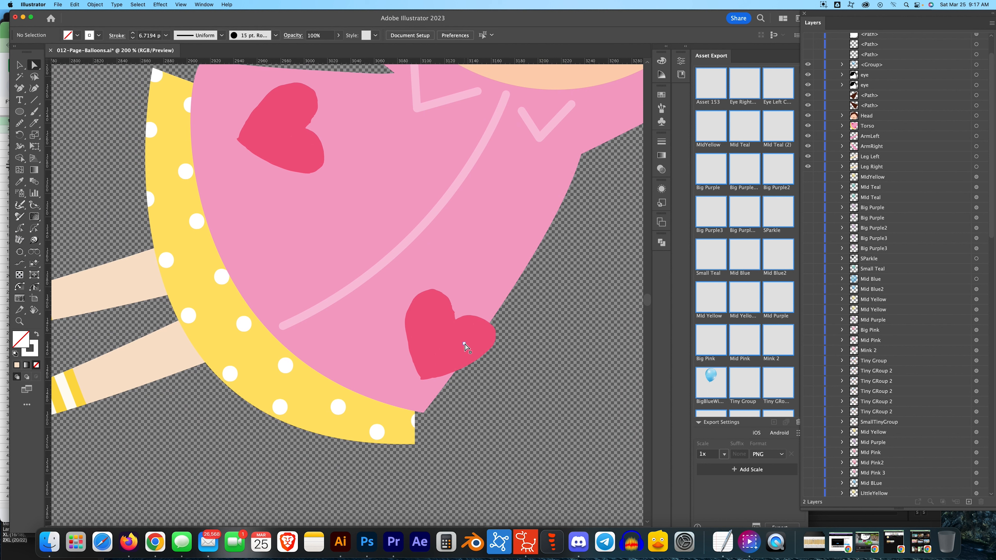
pyautogui.click(841, 126)
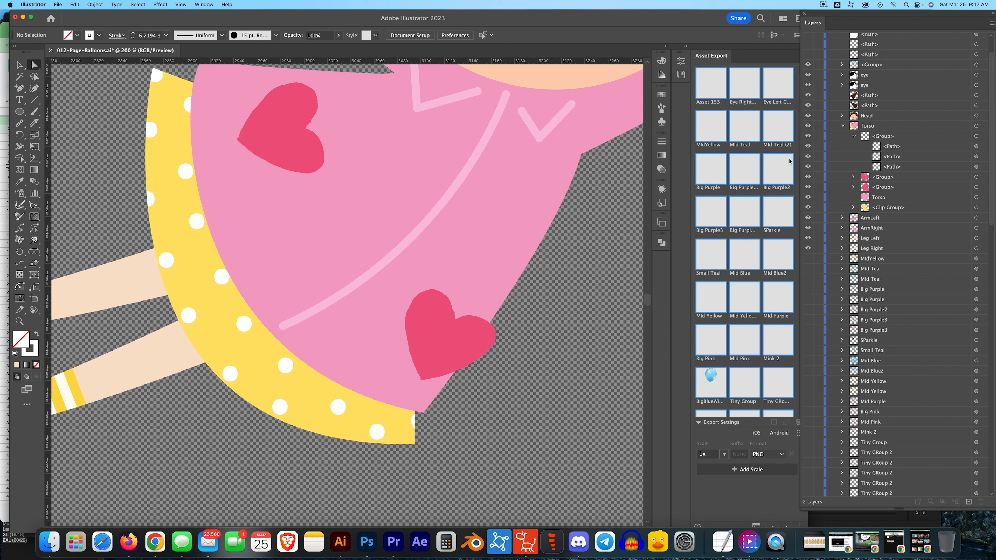
pyautogui.click(983, 177)
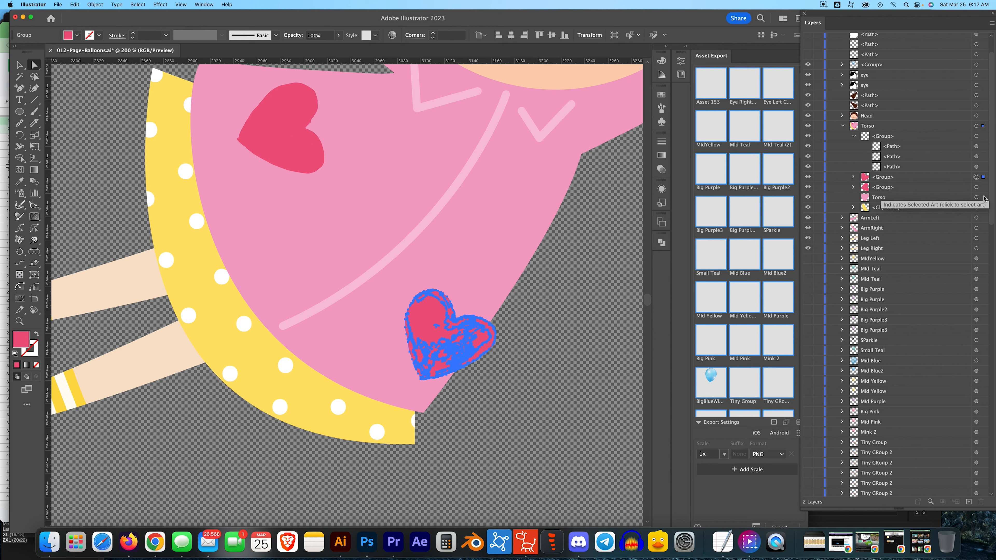
pyautogui.click(853, 177)
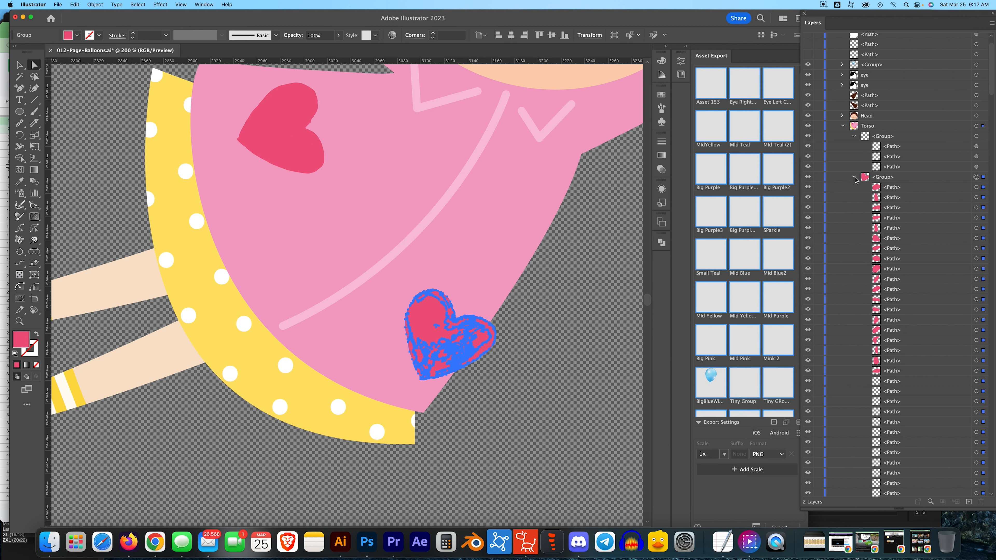
pyautogui.click(853, 178)
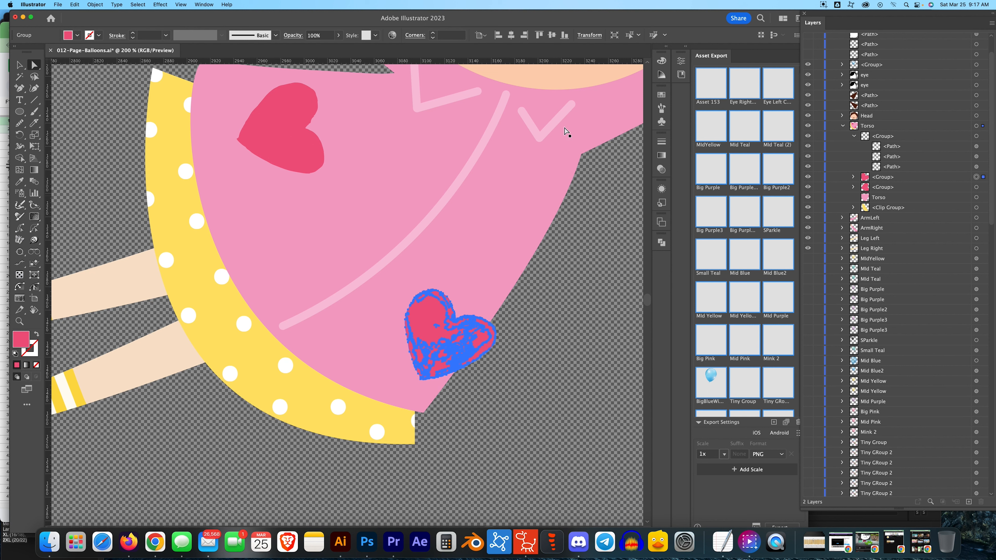
pyautogui.click(203, 4)
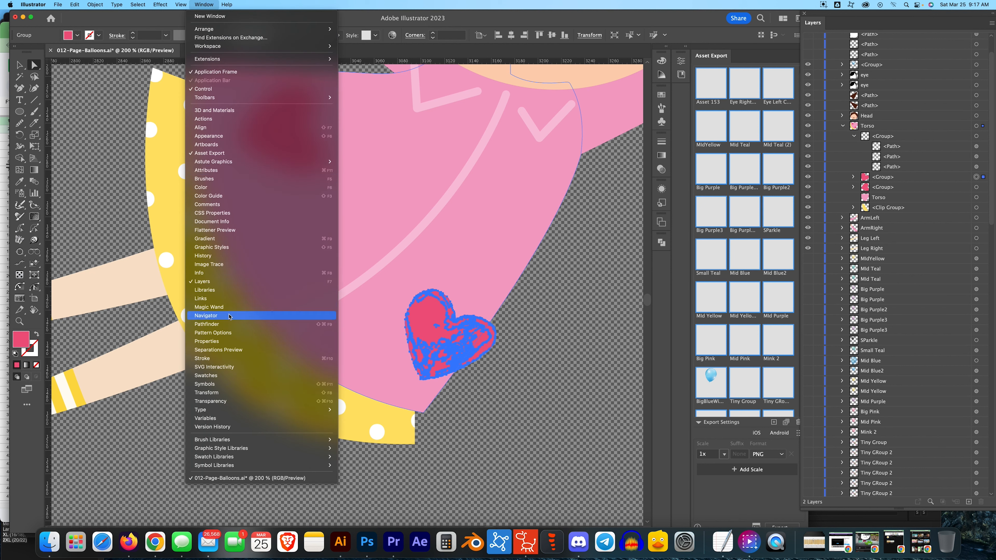
pyautogui.click(229, 324)
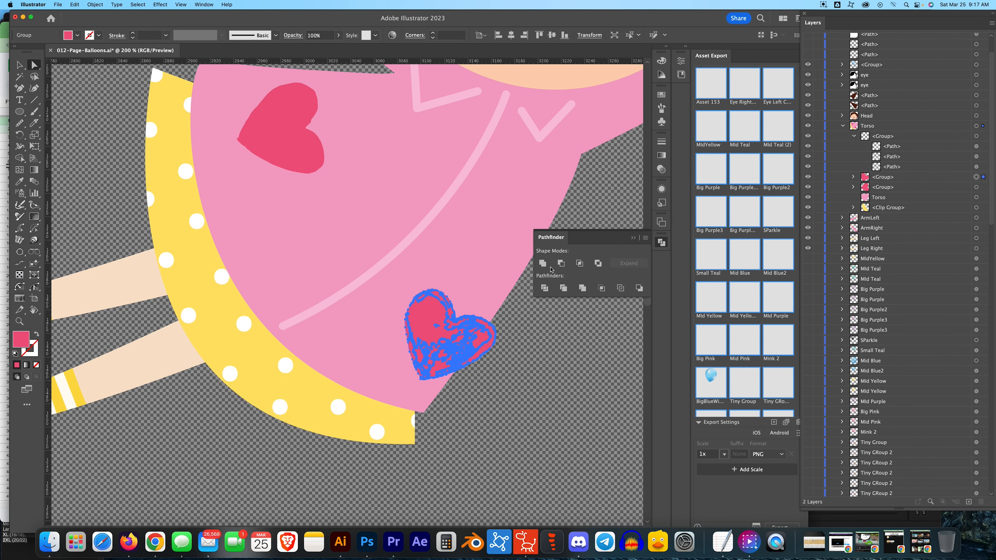
pyautogui.click(543, 263)
pyautogui.click(537, 384)
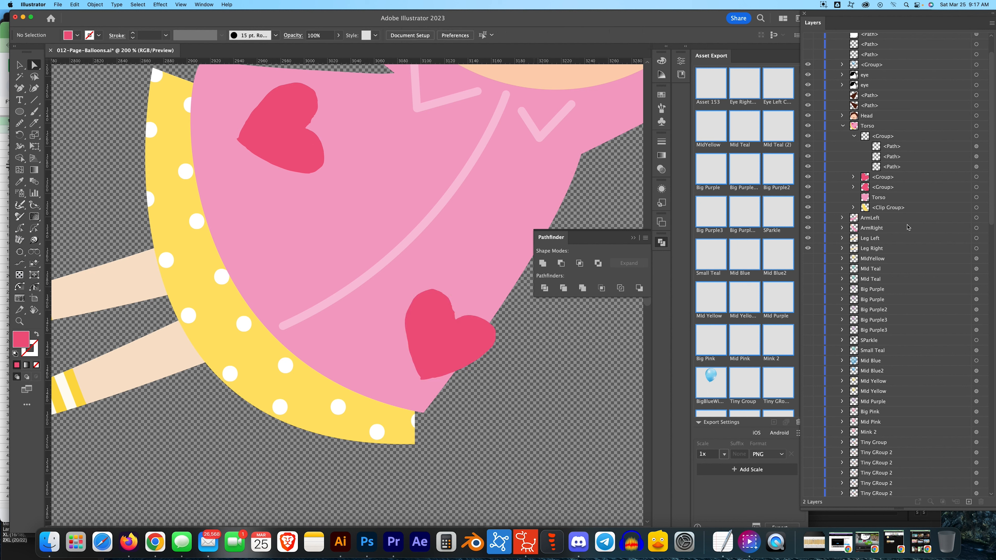
# - Simplify the lower heart's compound path to reduce its anchor points
pyautogui.click(465, 338)
pyautogui.click(101, 6)
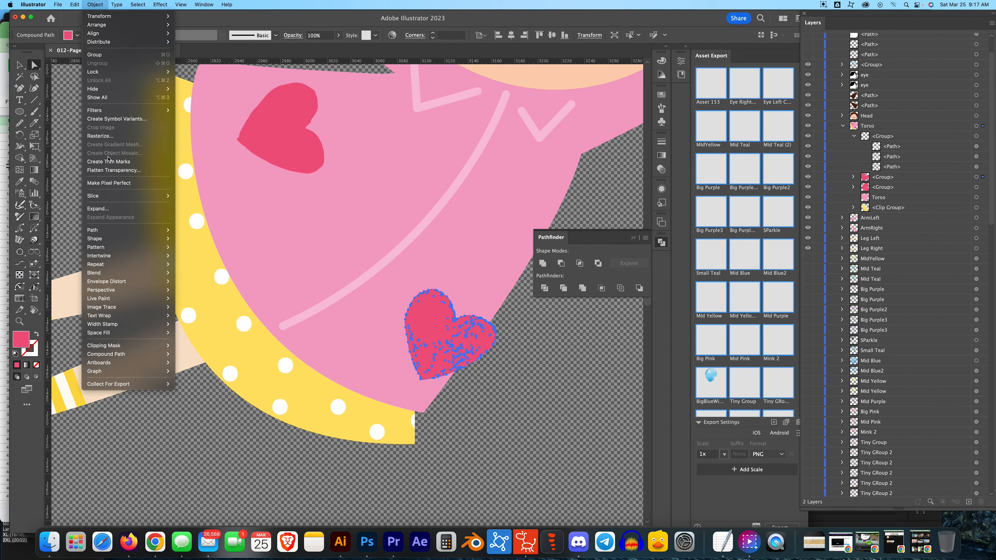
pyautogui.moveTo(118, 229)
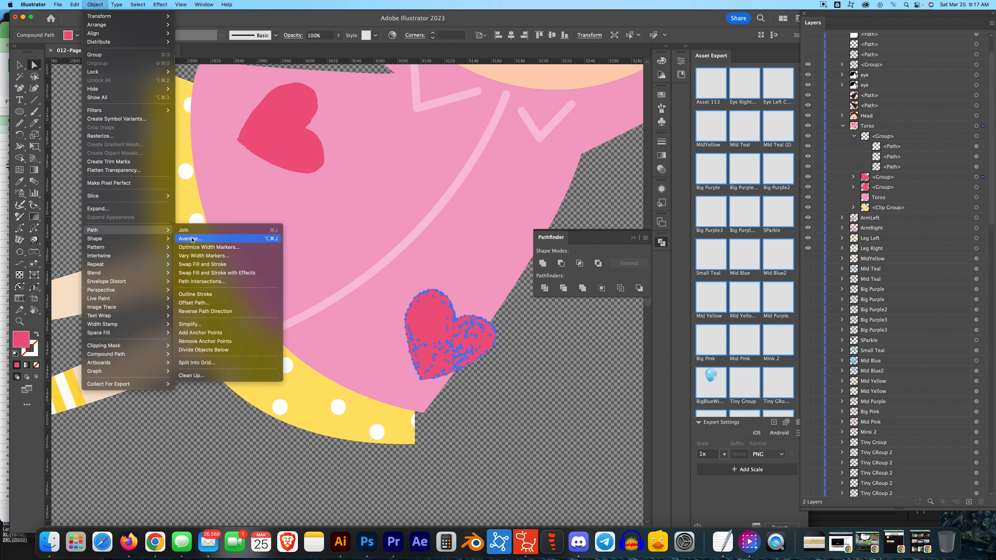
pyautogui.click(200, 325)
pyautogui.moveTo(338, 302); pyautogui.dragTo(324, 304)
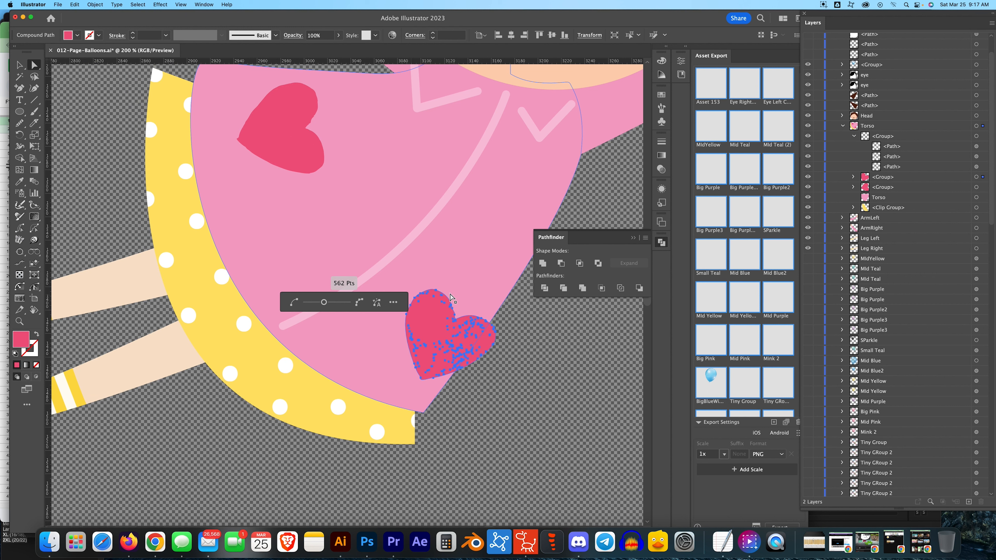
pyautogui.click(95, 4)
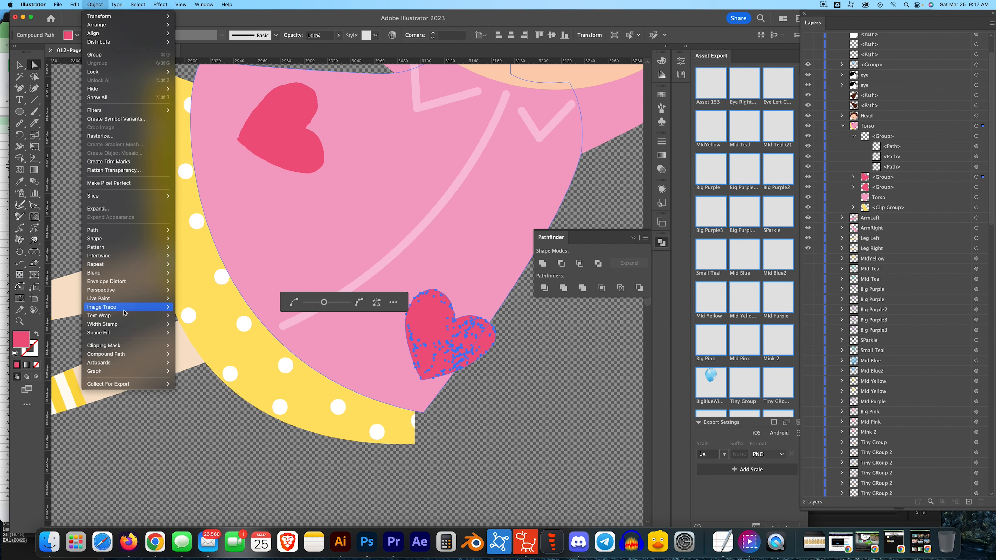
pyautogui.moveTo(126, 348)
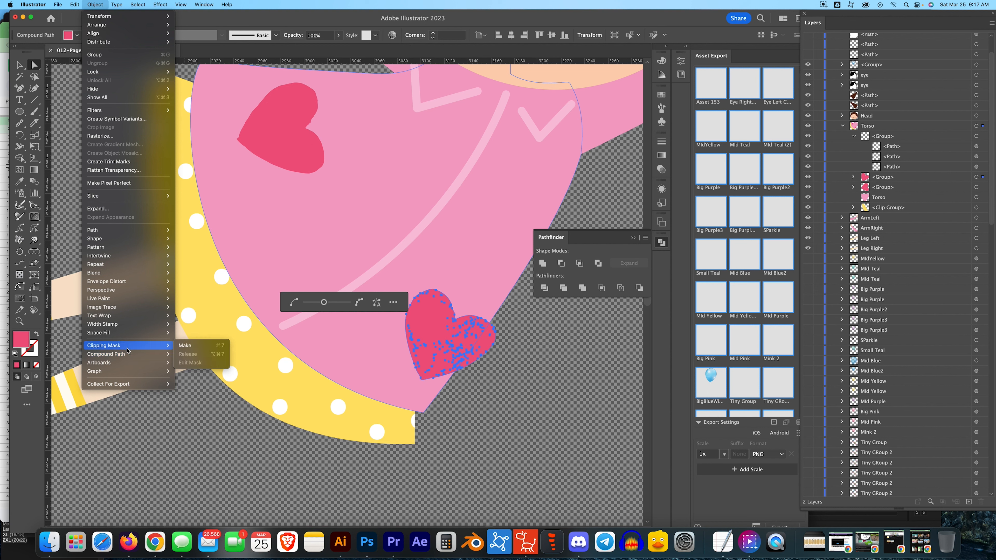
pyautogui.click(219, 355)
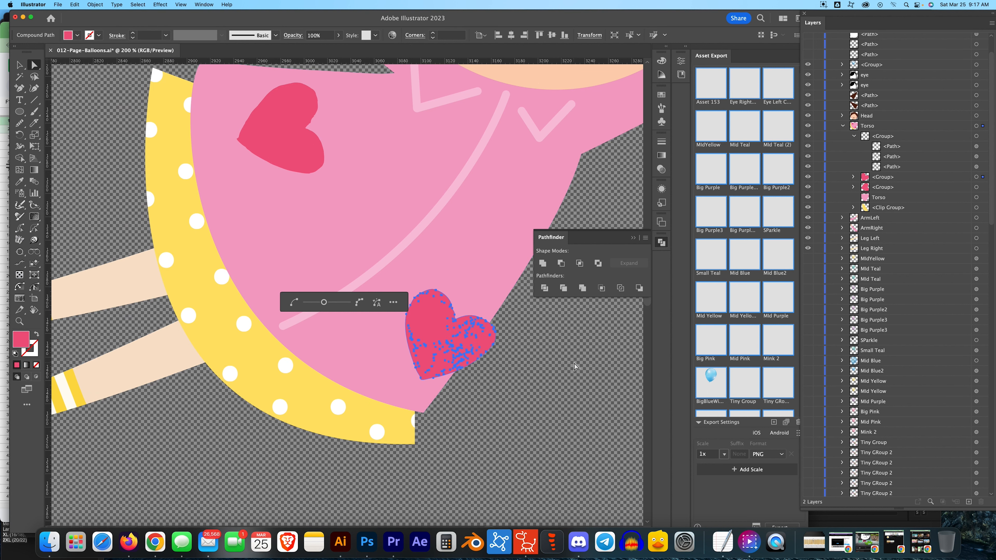
# - Delete the four small leftover paths from the lower heart's group, keeping its compound path
pyautogui.click(853, 177)
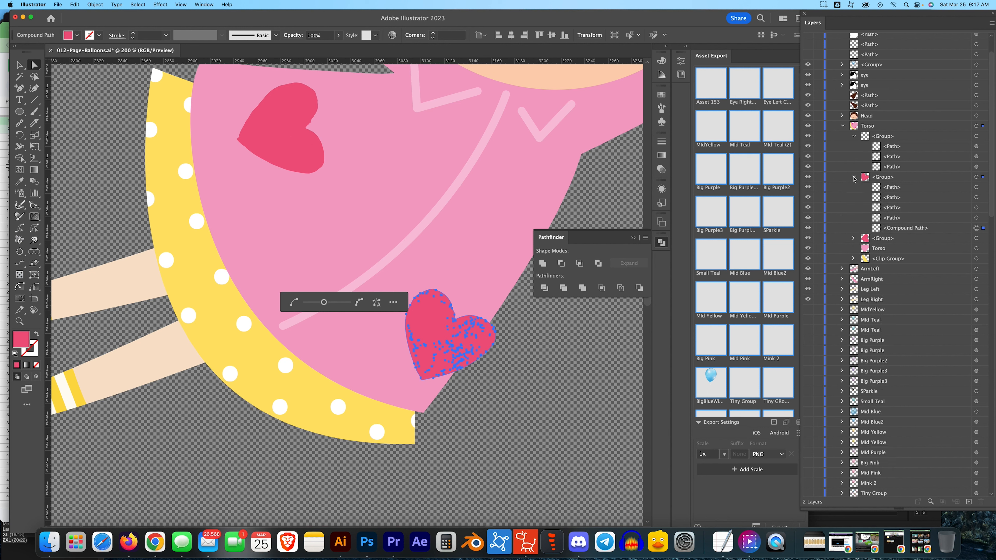
pyautogui.click(983, 218)
pyautogui.keyDown('shift'); pyautogui.click(982, 208); pyautogui.keyUp('shift')
pyautogui.keyDown('shift'); pyautogui.click(982, 198); pyautogui.keyUp('shift')
pyautogui.keyDown('shift'); pyautogui.click(981, 188); pyautogui.keyUp('shift')
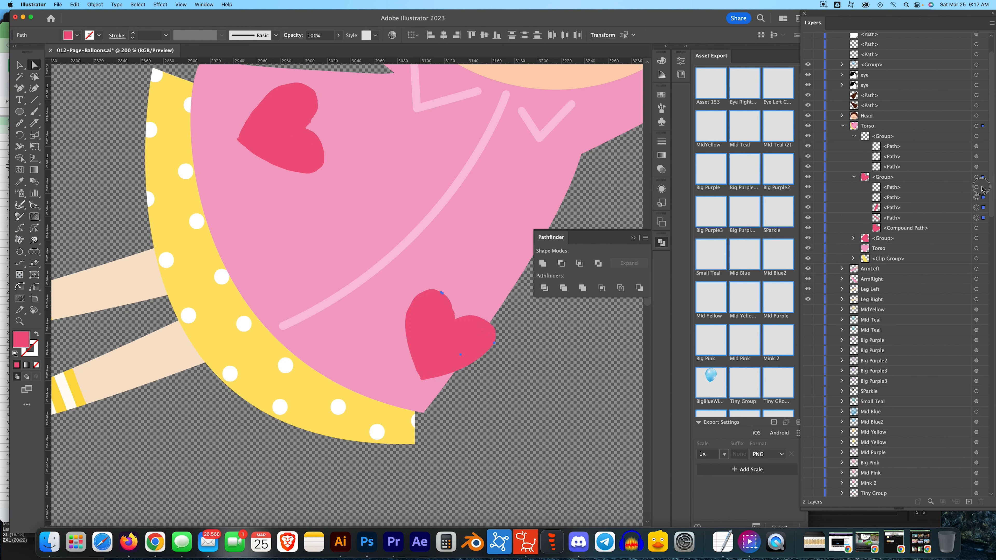
pyautogui.press('Delete')
# - Move the lower heart's compound path out of its group, directly above the Torso path
pyautogui.moveTo(935, 186); pyautogui.dragTo(904, 172)
pyautogui.click(879, 198)
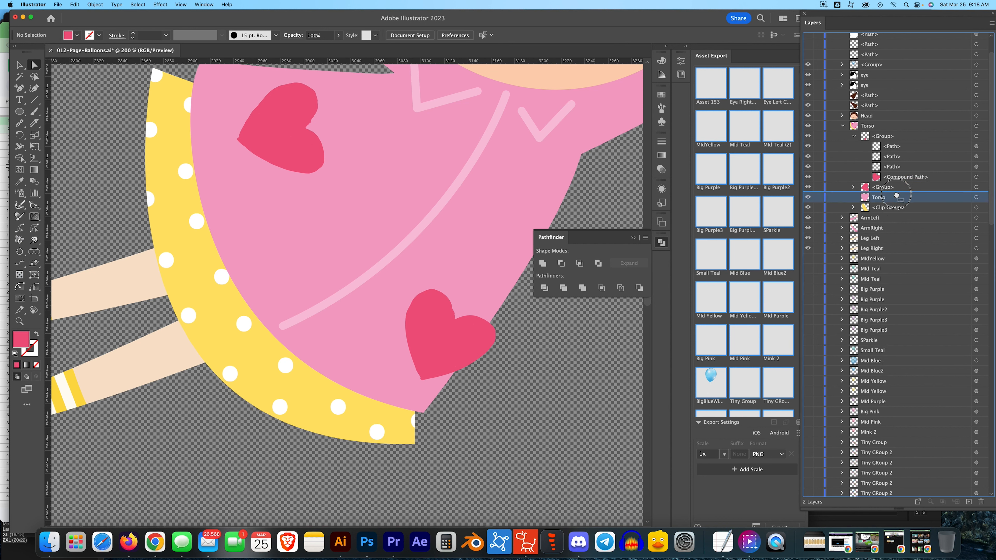
pyautogui.moveTo(897, 181); pyautogui.dragTo(889, 197)
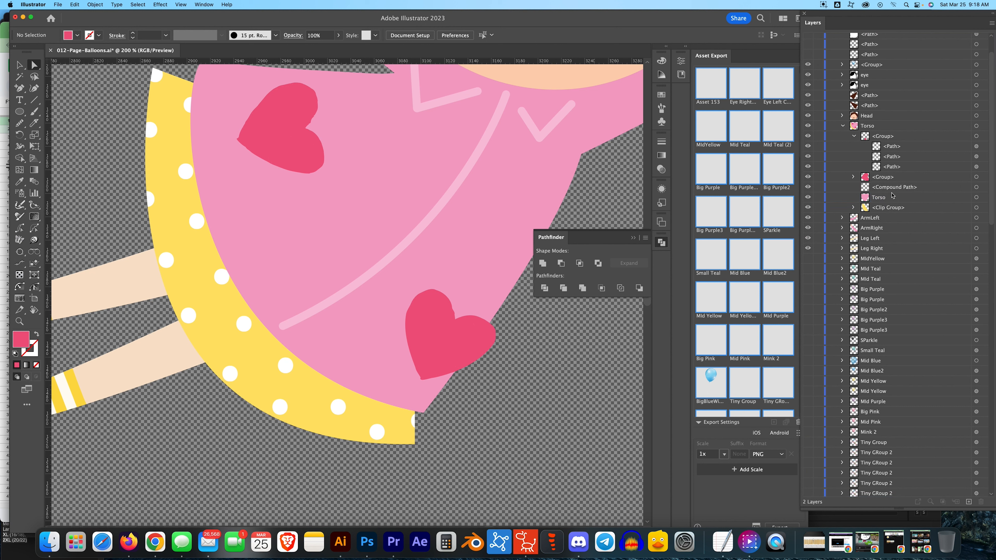
# - Trim away the part of the lower heart that overhangs the dress edge with the Shape Builder tool
pyautogui.click(982, 188)
pyautogui.keyDown('shift'); pyautogui.click(982, 197); pyautogui.keyUp('shift')
pyautogui.hotkey('shift', 'm')
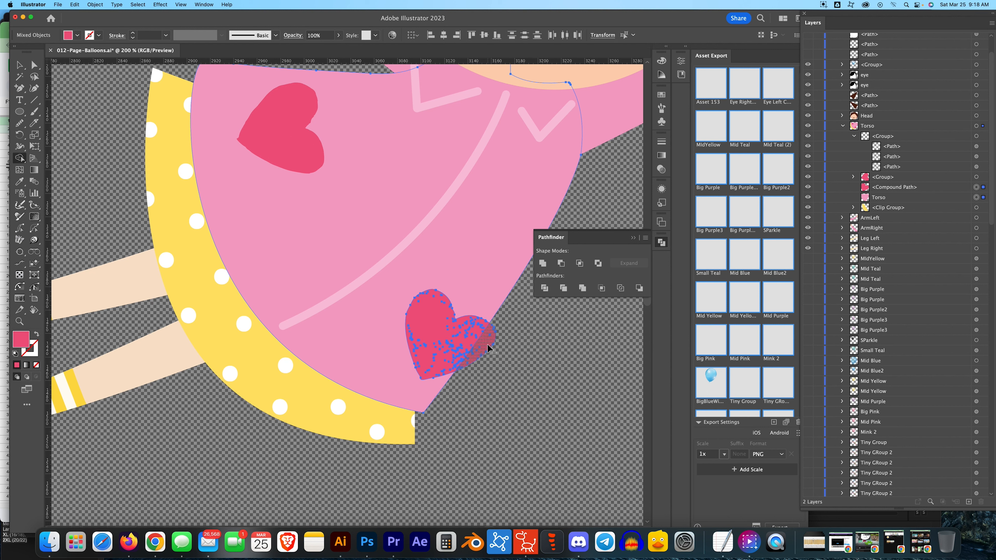
pyautogui.keyDown('alt'); pyautogui.click(485, 348); pyautogui.keyUp('alt')
pyautogui.press('a')
pyautogui.click(522, 361)
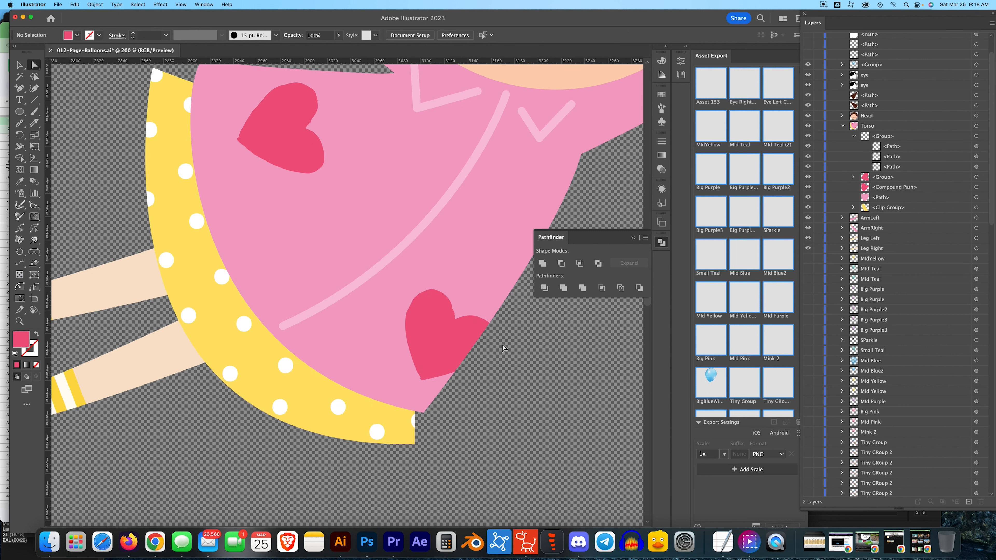
# - Close Pathfinder and collapse the Torso group with the whole girl in view
pyautogui.press('super+minus')
pyautogui.press('super+minus')
pyautogui.press('super+minus')
pyautogui.press('super+minus')
pyautogui.press('super+equal')
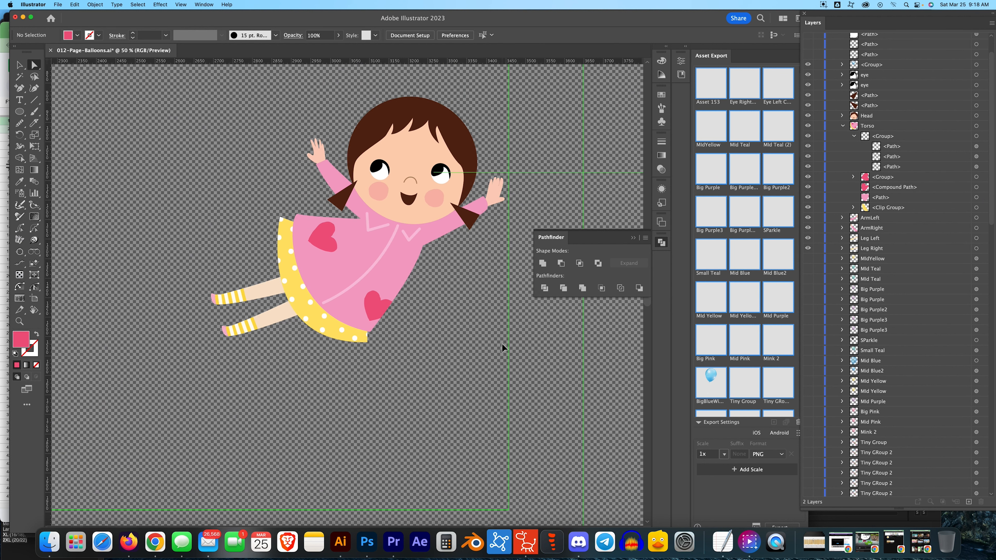
pyautogui.scroll(3, 498, 325)
pyautogui.hscroll(3, 497, 326)
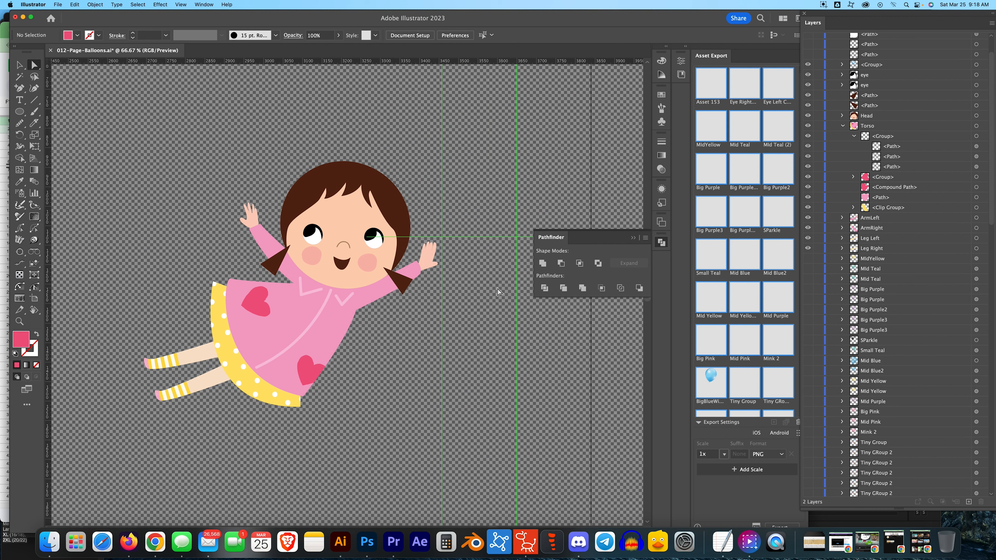
pyautogui.click(633, 238)
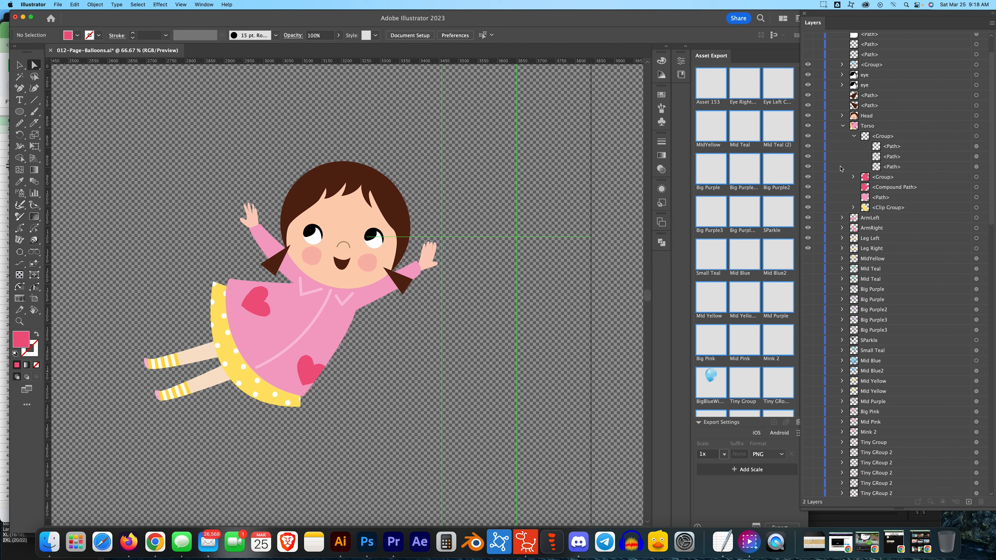
pyautogui.click(842, 128)
# - Rename the pigtail path directly above Head as "PigtailLeft"
pyautogui.click(871, 107)
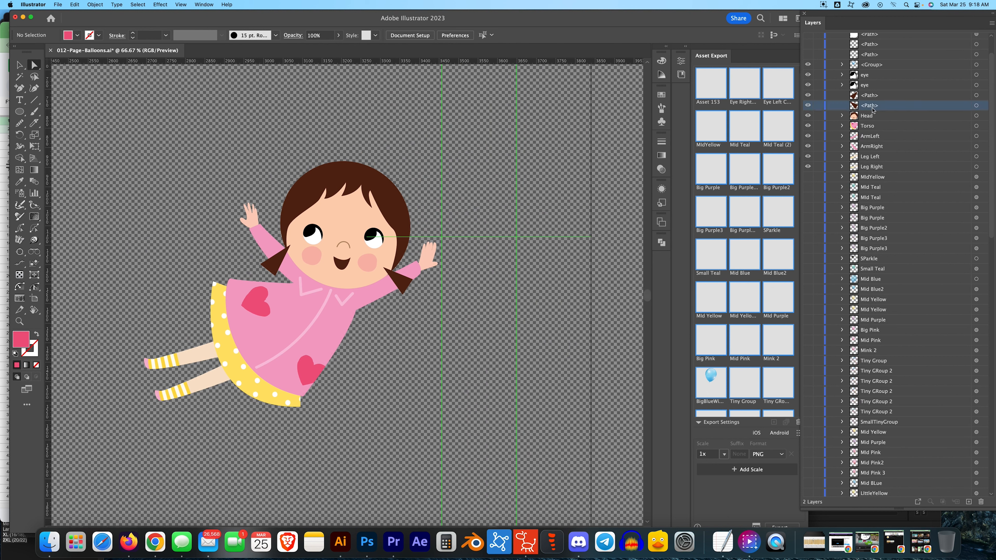
pyautogui.doubleClick(872, 107)
pyautogui.write('P')
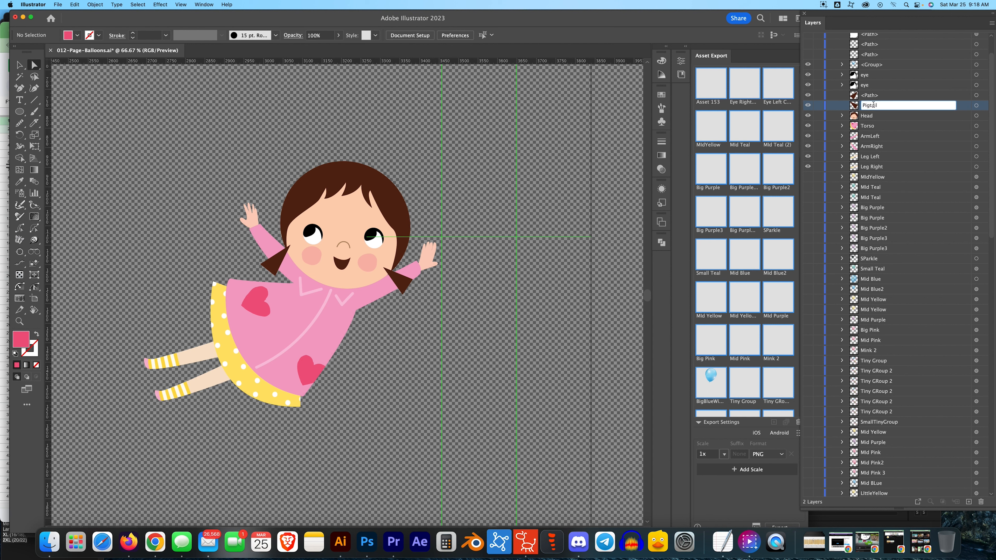
pyautogui.write('igtail')
pyautogui.click(983, 106)
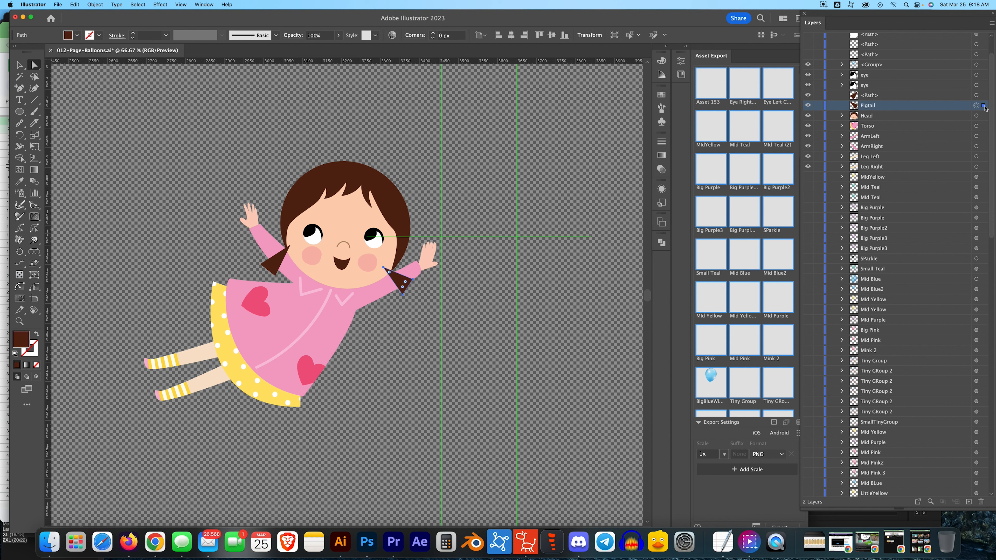
pyautogui.doubleClick(883, 109)
pyautogui.press('Right')
pyautogui.write('Le')
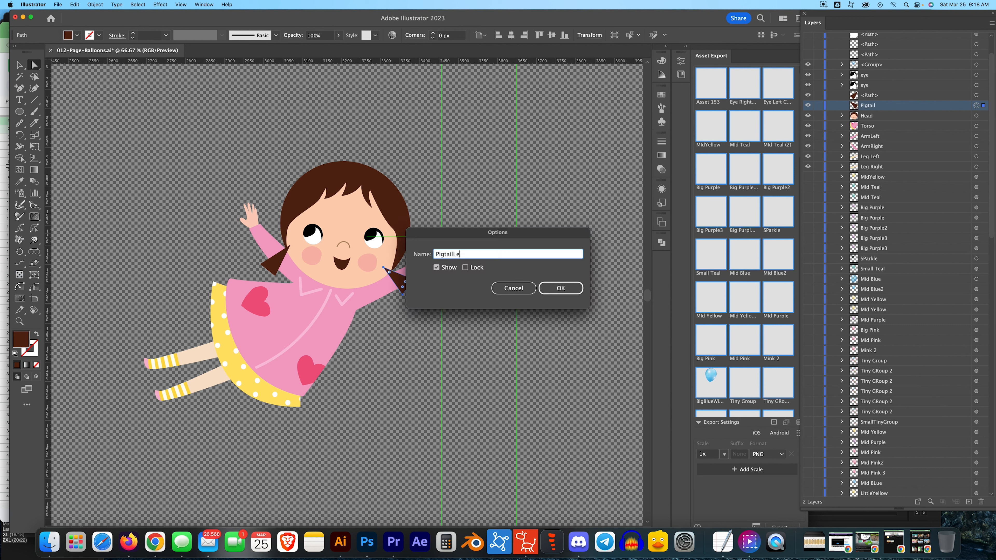
pyautogui.write('ft')
pyautogui.press('Return')
# - Rename the other pigtail path, directly above PigtailLeft, as "PigtailRight"
pyautogui.click(986, 95)
pyautogui.doubleClick(869, 96)
pyautogui.write('Pi')
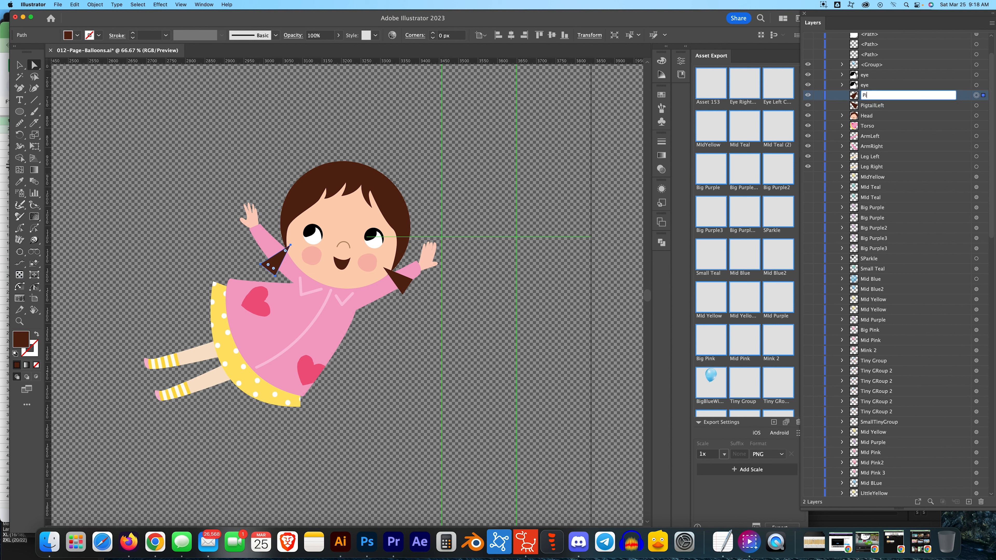
pyautogui.write('gtailRight')
pyautogui.press('Return')
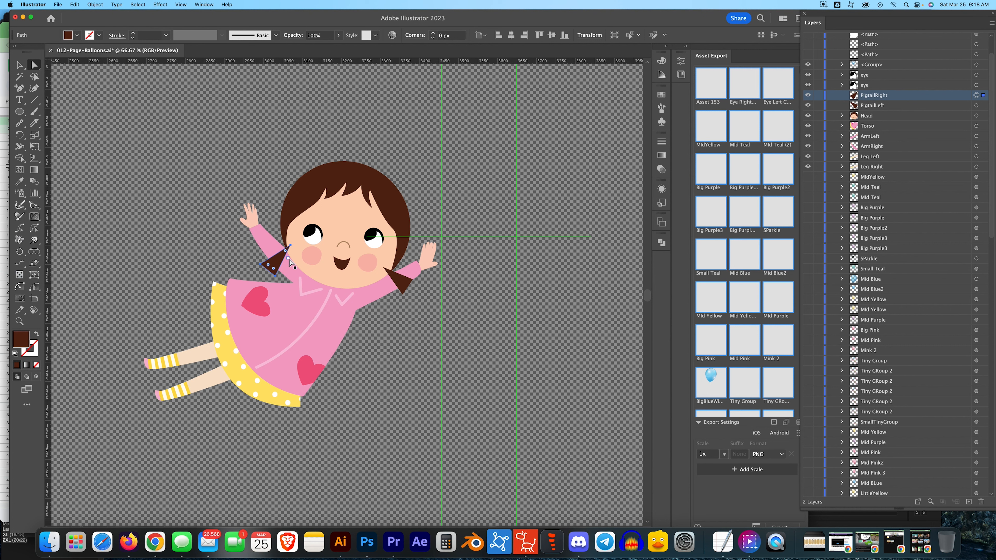
pyautogui.press('super+=')
pyautogui.press('super+=')
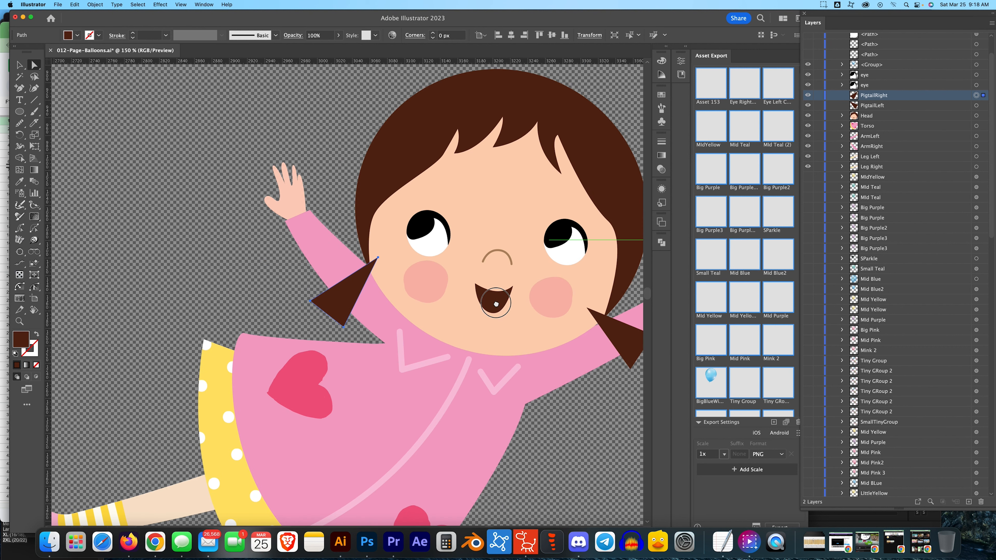
# - Draw a curved three-point path along the lower edge of the eye on the drawing's left side with the Pen tool
pyautogui.moveTo(500, 309); pyautogui.dragTo(371, 277)
pyautogui.click(984, 85)
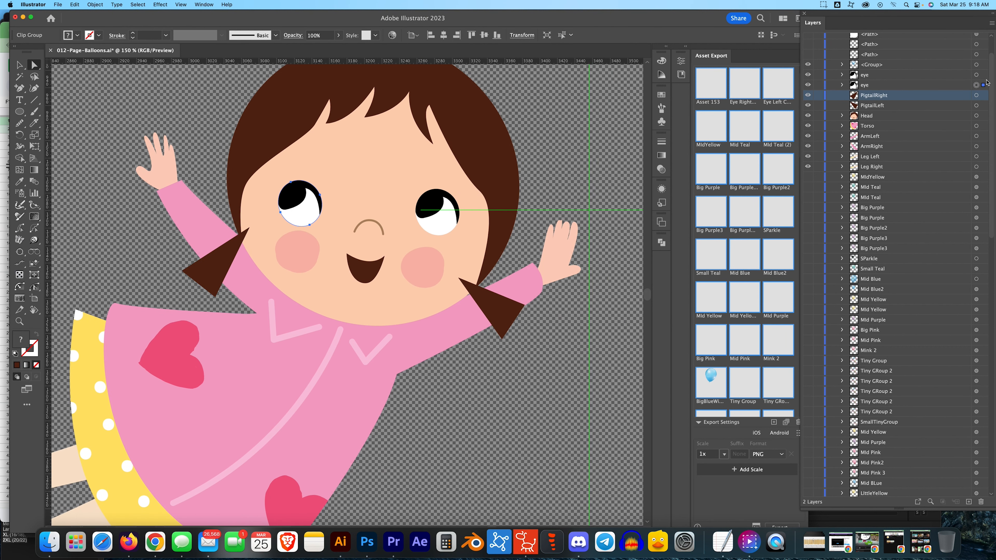
pyautogui.keyDown('shift'); pyautogui.click(983, 74); pyautogui.keyUp('shift')
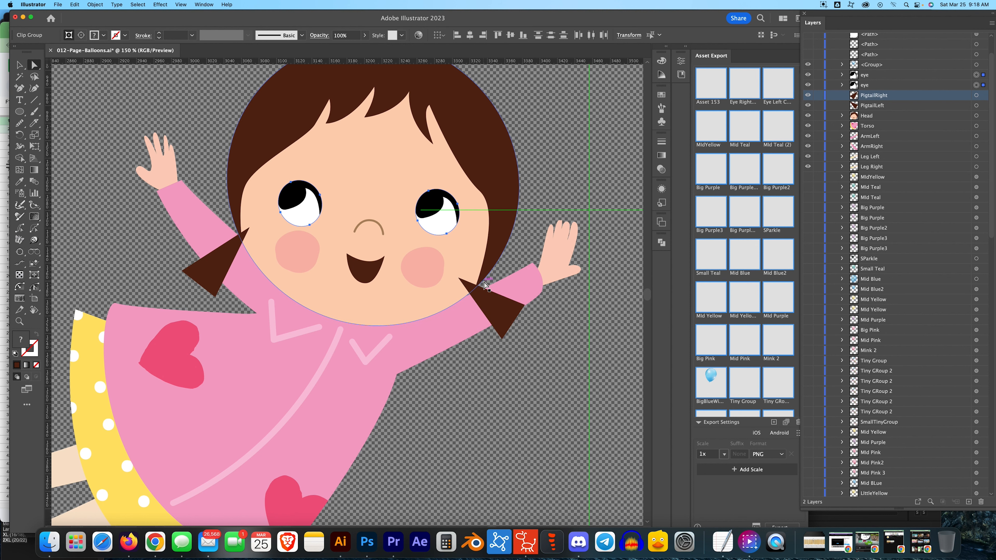
pyautogui.press('super+=')
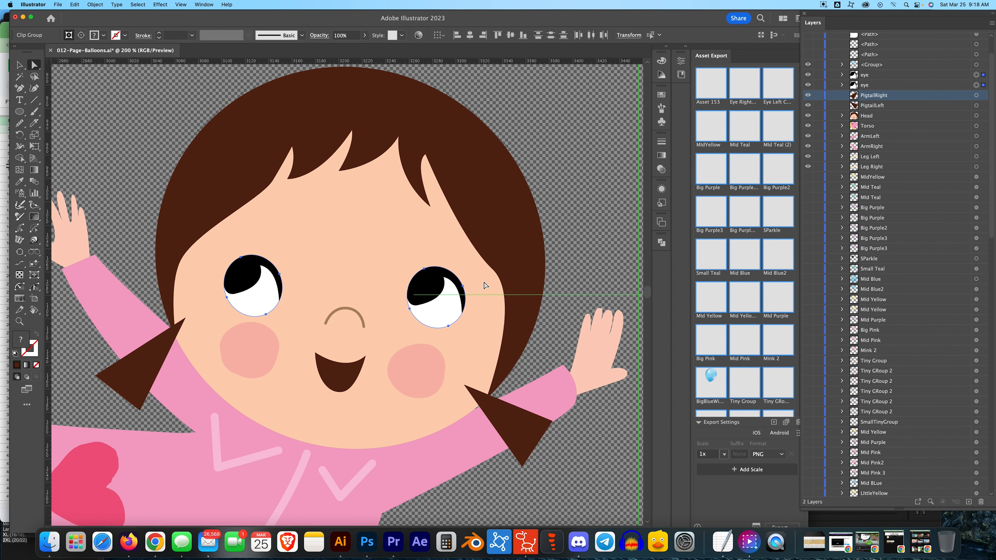
pyautogui.moveTo(381, 331); pyautogui.dragTo(384, 251)
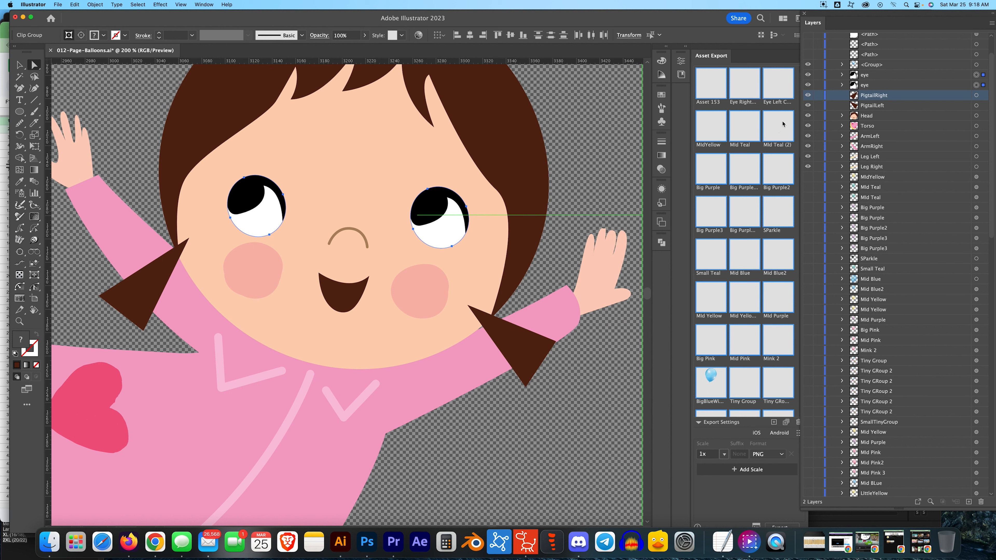
pyautogui.press('super+=')
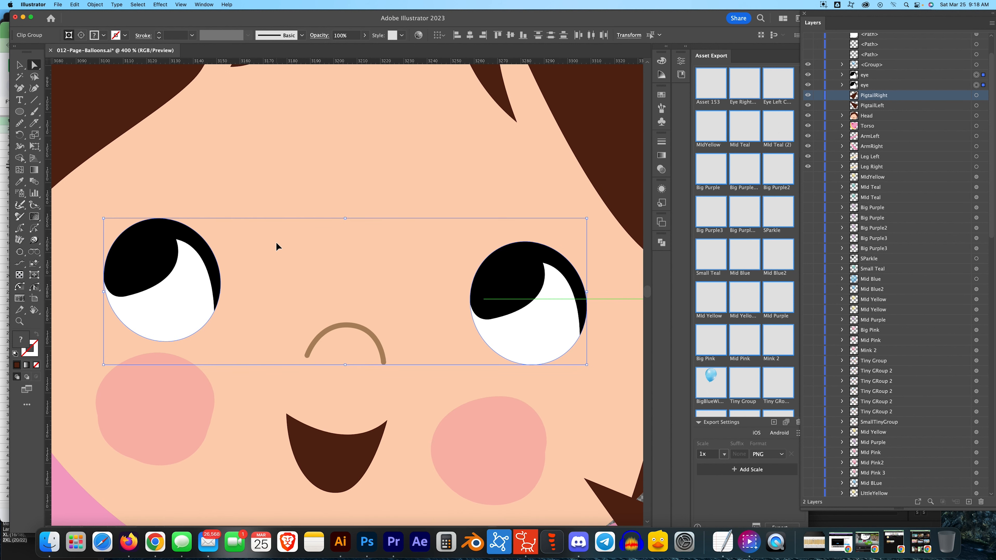
pyautogui.press('super+shift+a')
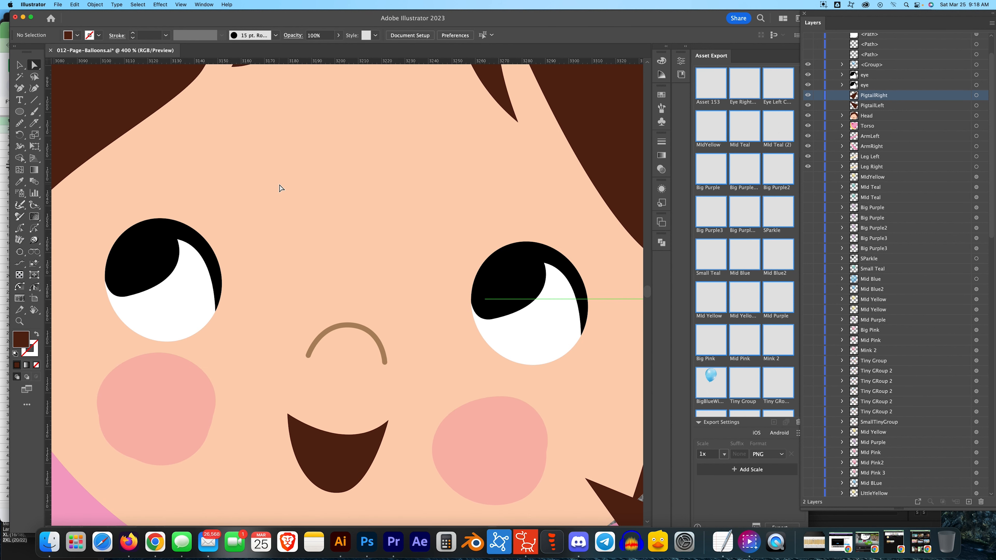
pyautogui.press('p')
pyautogui.click(105, 284)
pyautogui.moveTo(163, 341); pyautogui.dragTo(210, 341)
pyautogui.click(220, 297)
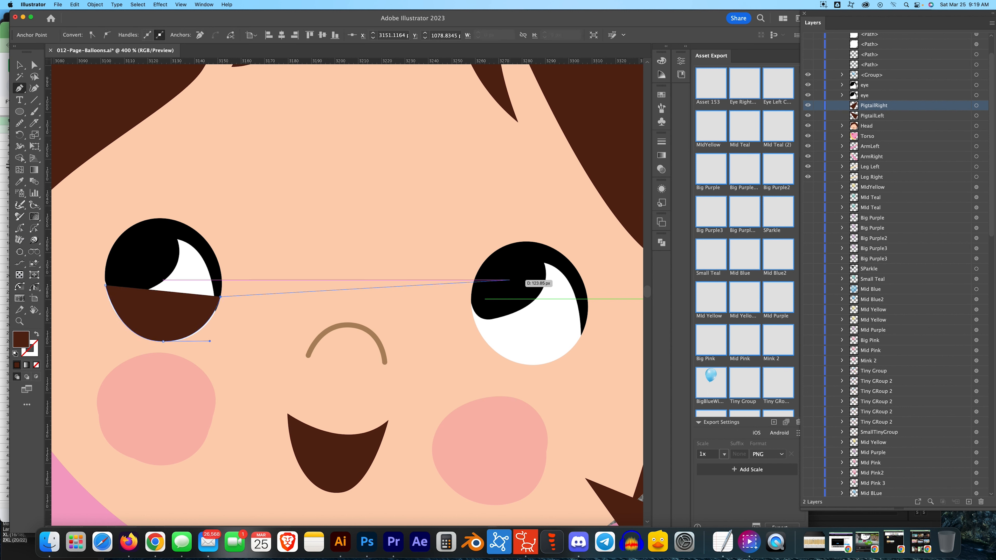
# - Give the new eyelid curve no fill and a black 2 pt stroke
pyautogui.click(983, 105)
pyautogui.scroll(2, 983, 79)
pyautogui.click(983, 48)
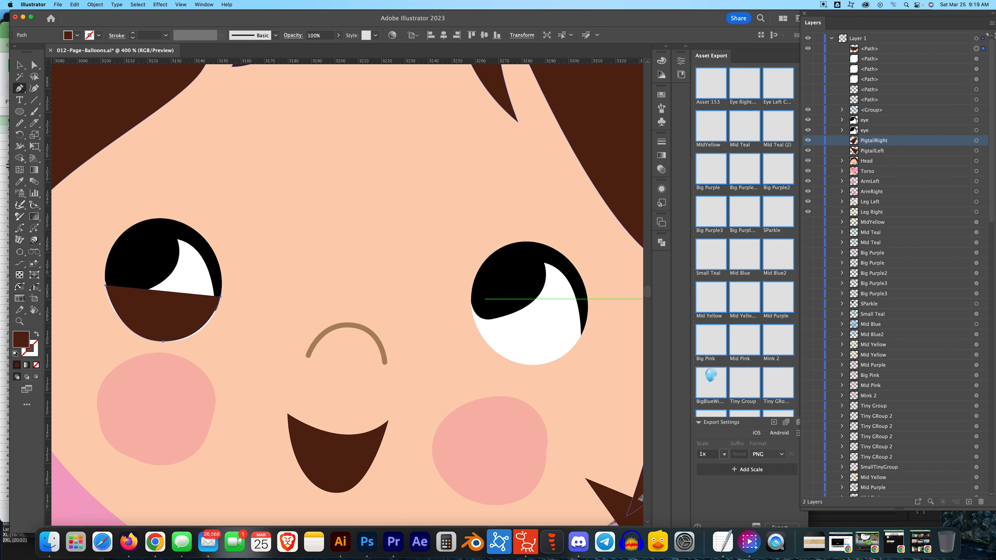
pyautogui.click(133, 33)
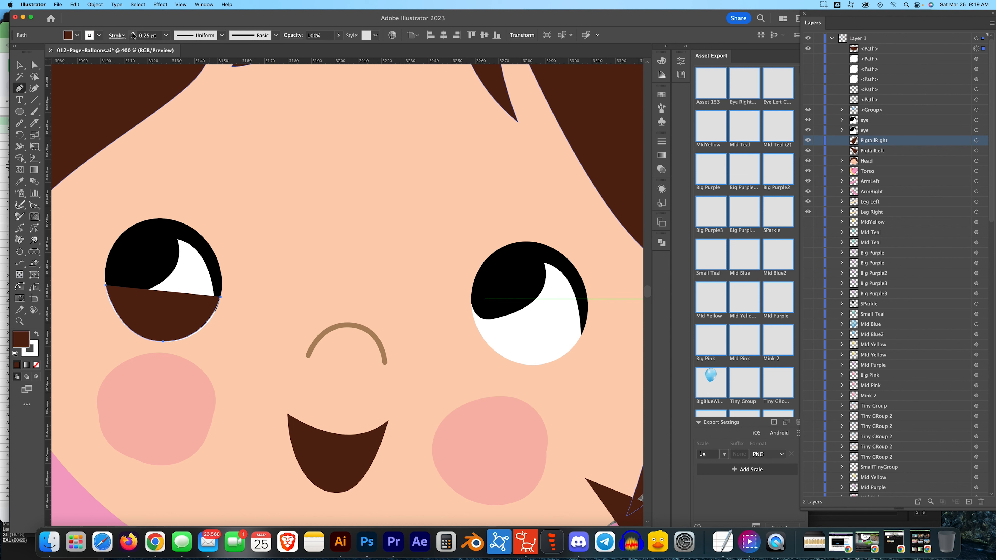
pyautogui.click(77, 35)
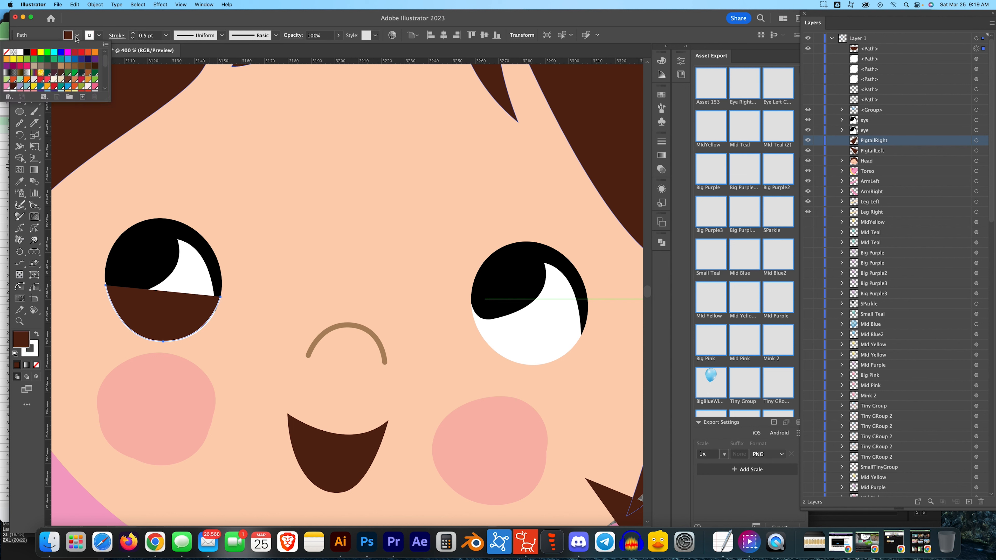
pyautogui.click(6, 53)
pyautogui.click(98, 38)
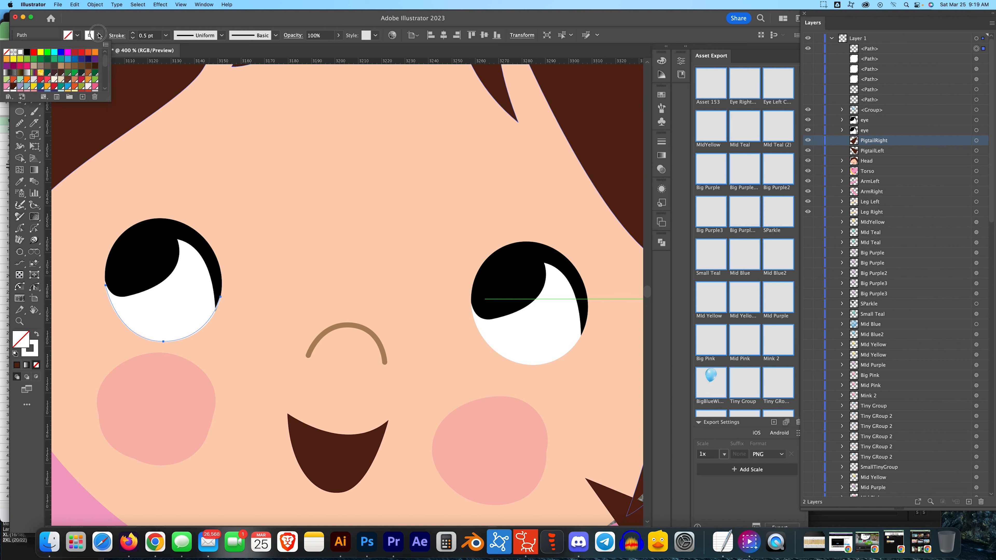
pyautogui.click(27, 52)
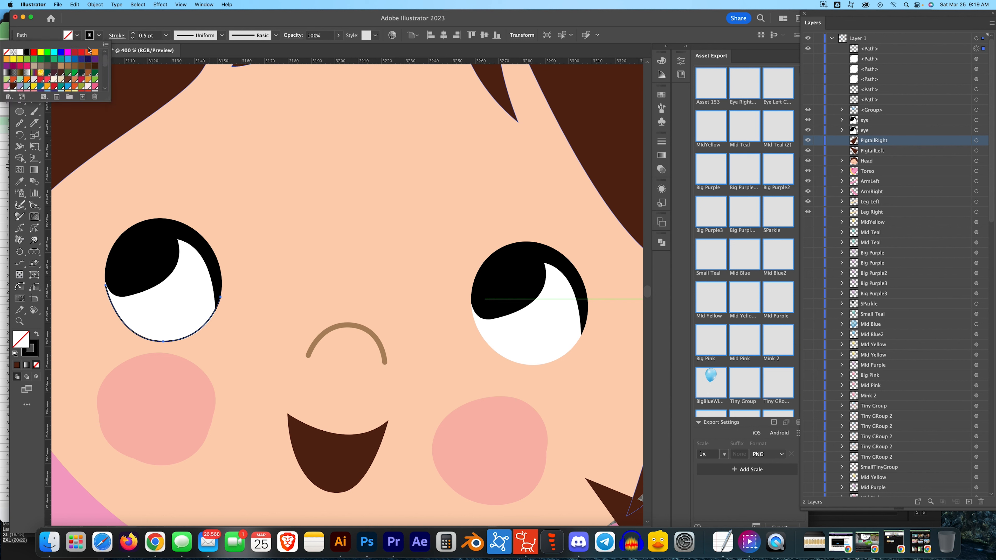
pyautogui.click(133, 33)
pyautogui.click(132, 34)
pyautogui.click(133, 34)
pyautogui.click(133, 34)
# - Apply the width profile with tapered ends to the eyelid curve and set round caps and round corners
pyautogui.click(222, 35)
pyautogui.click(197, 66)
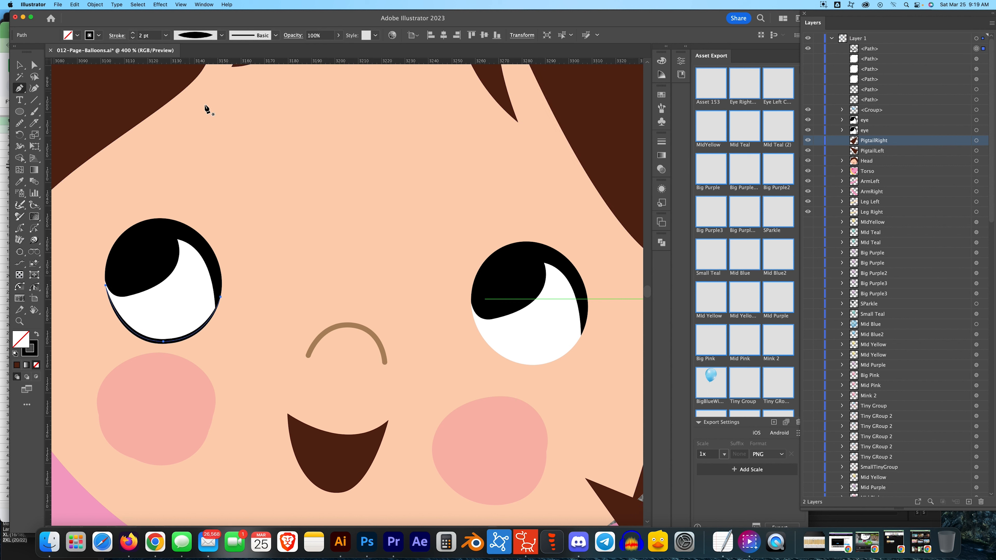
pyautogui.click(121, 38)
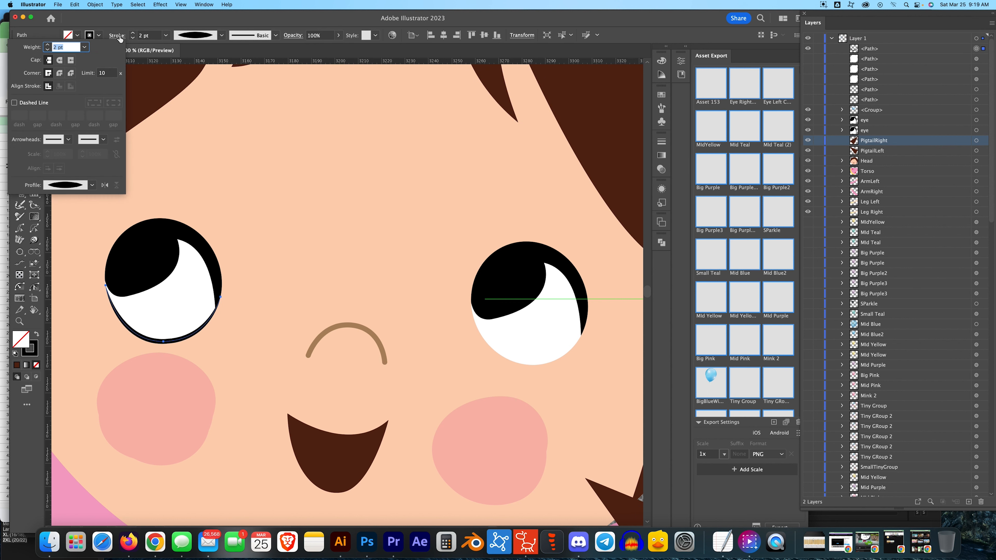
pyautogui.click(59, 60)
pyautogui.click(59, 73)
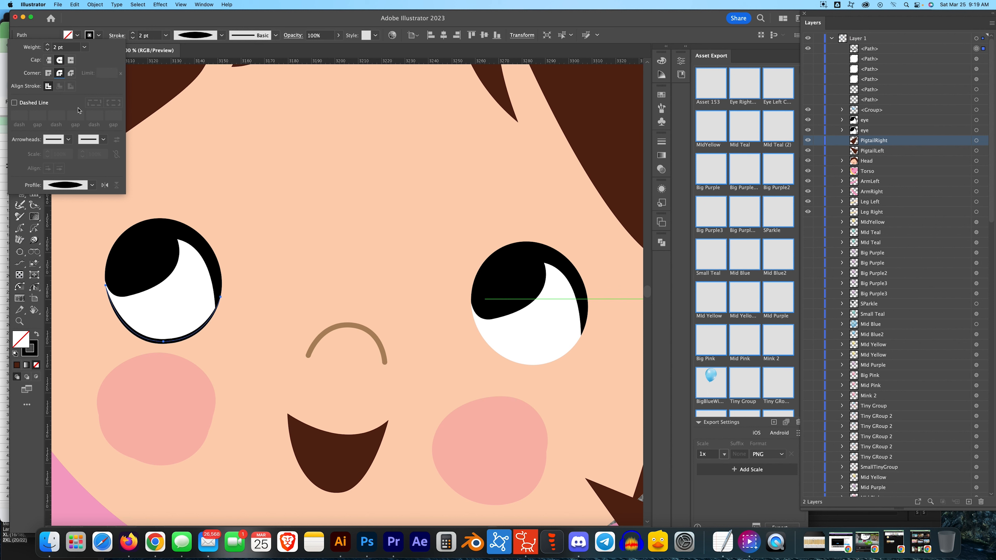
pyautogui.click(118, 34)
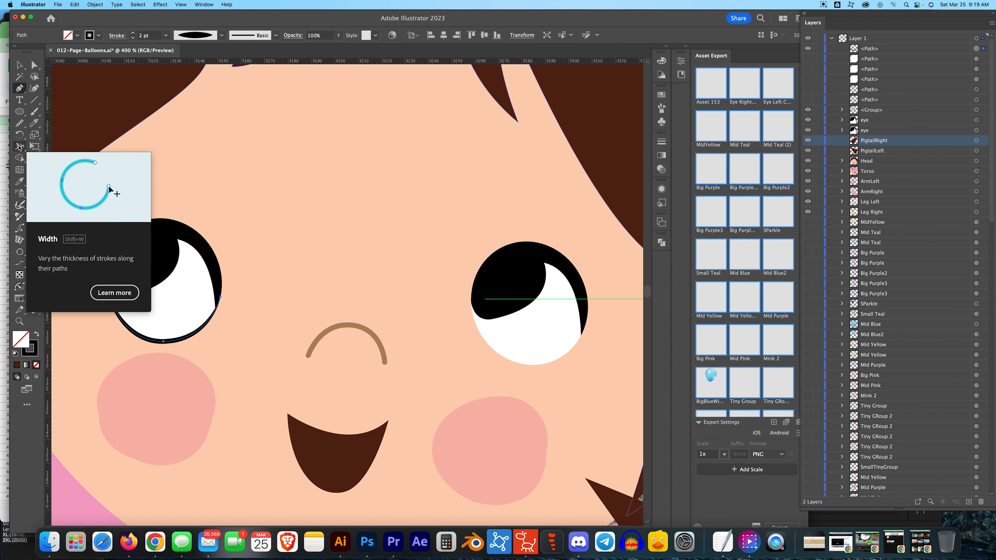
# - Widen the eyelid curve at both ends and at its lowest point with the Width tool, to about 3.14 pt
pyautogui.click(20, 147)
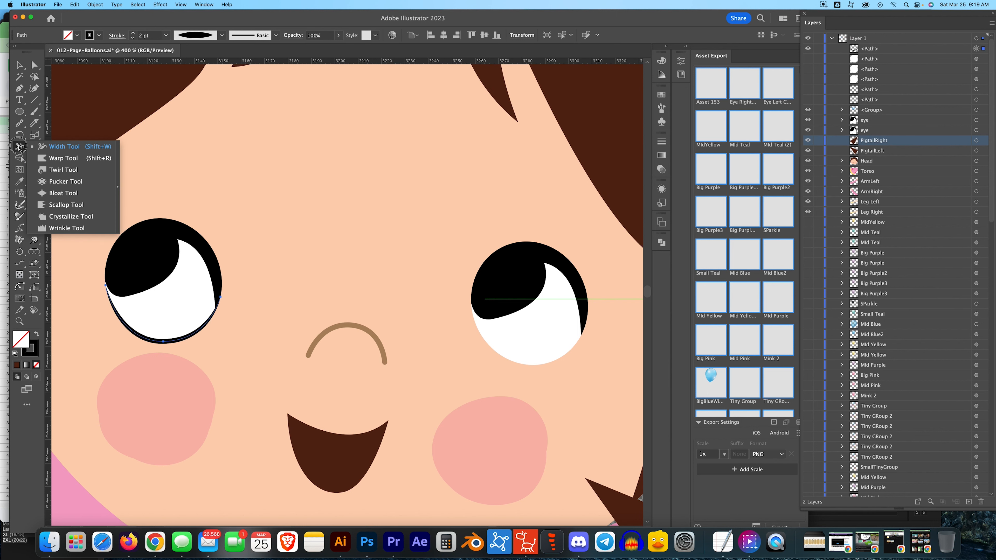
pyautogui.click(63, 146)
pyautogui.press('super+equal')
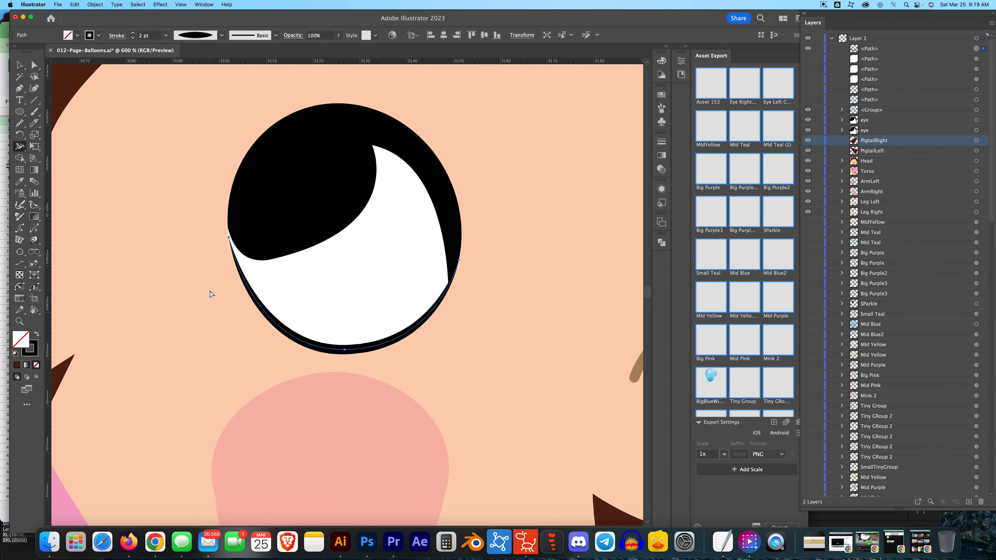
pyautogui.press('space')
pyautogui.moveTo(302, 278); pyautogui.dragTo(326, 283)
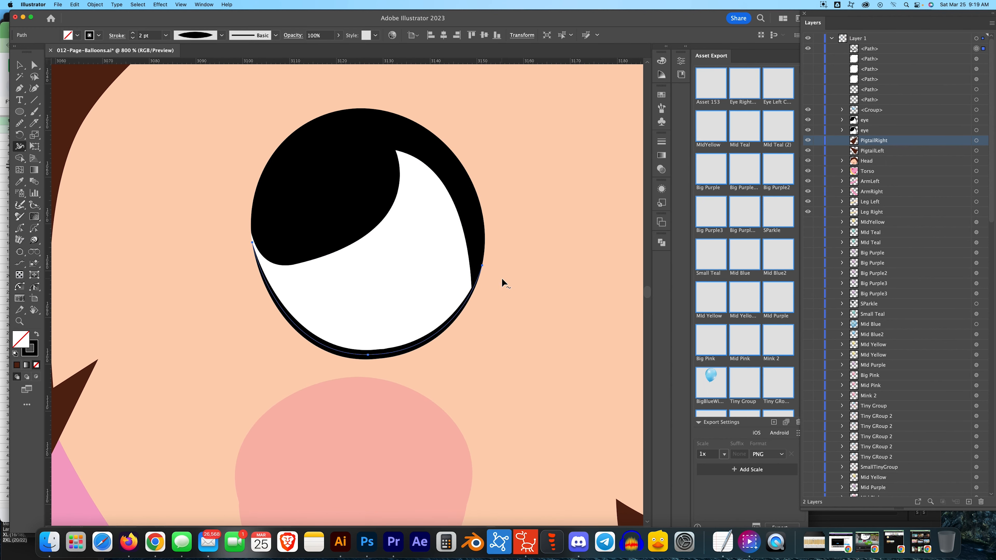
pyautogui.moveTo(481, 266); pyautogui.dragTo(484, 267)
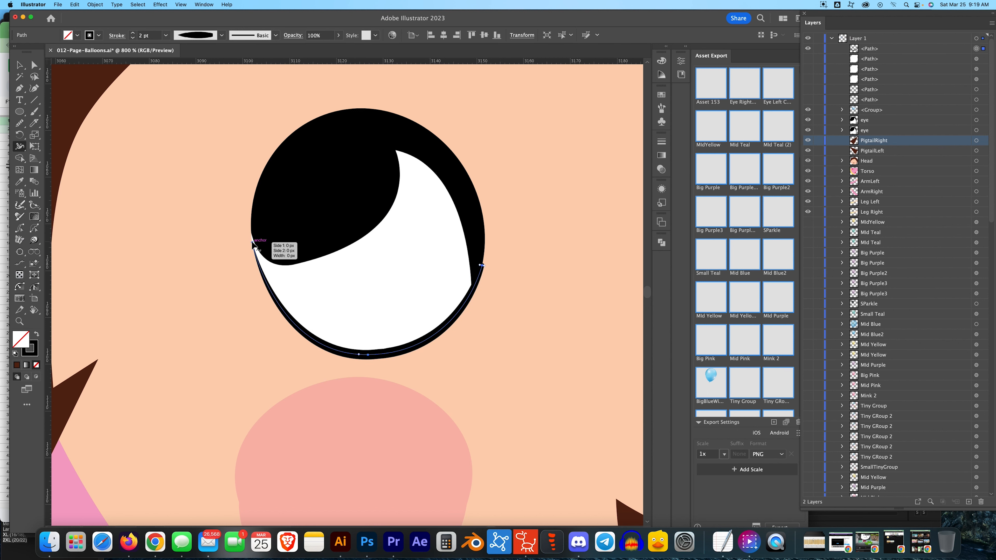
pyautogui.moveTo(252, 242); pyautogui.dragTo(250, 242)
pyautogui.moveTo(368, 355); pyautogui.dragTo(366, 363)
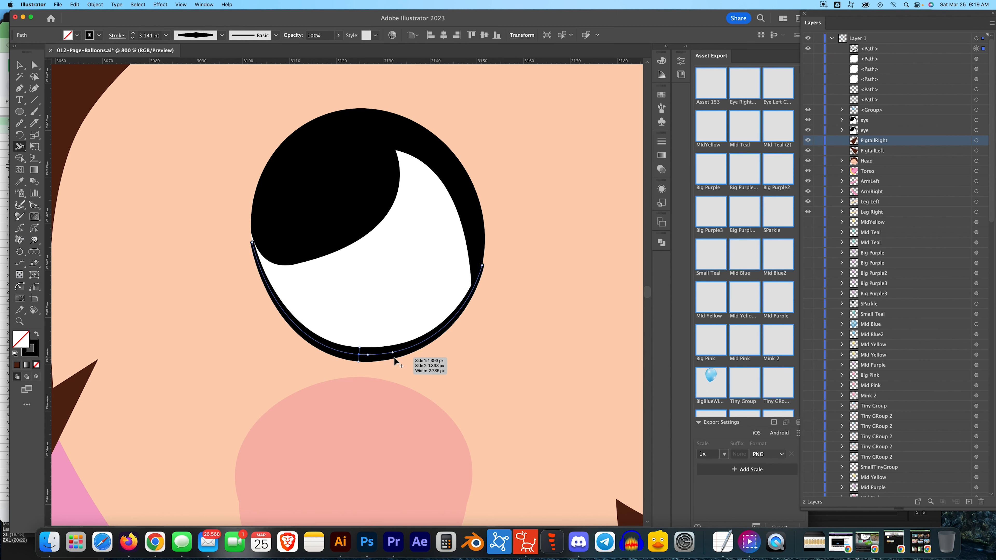
# - Temporarily hide the eye behind the new curve to check how the closed eye looks on the face
pyautogui.press('super+minus')
pyautogui.press('super+minus')
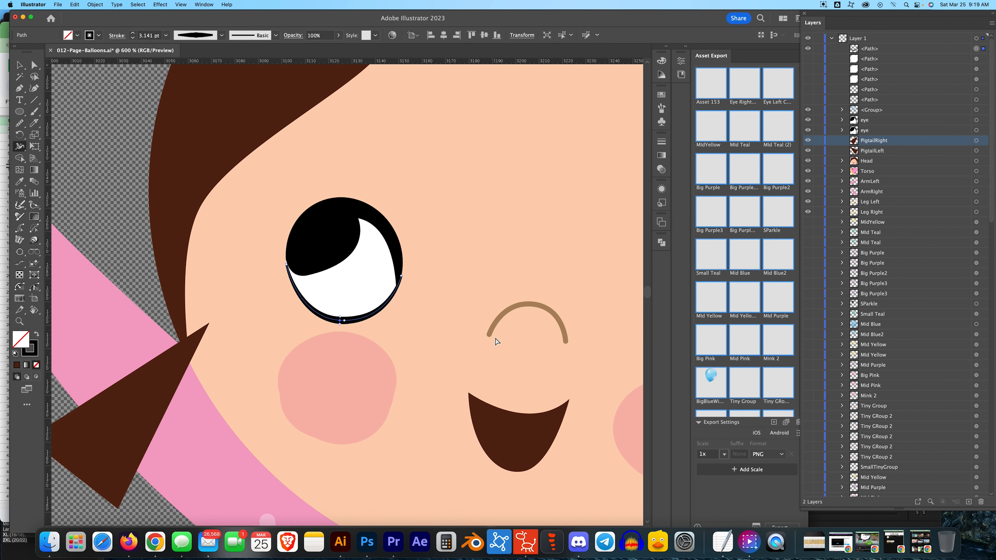
pyautogui.click(808, 130)
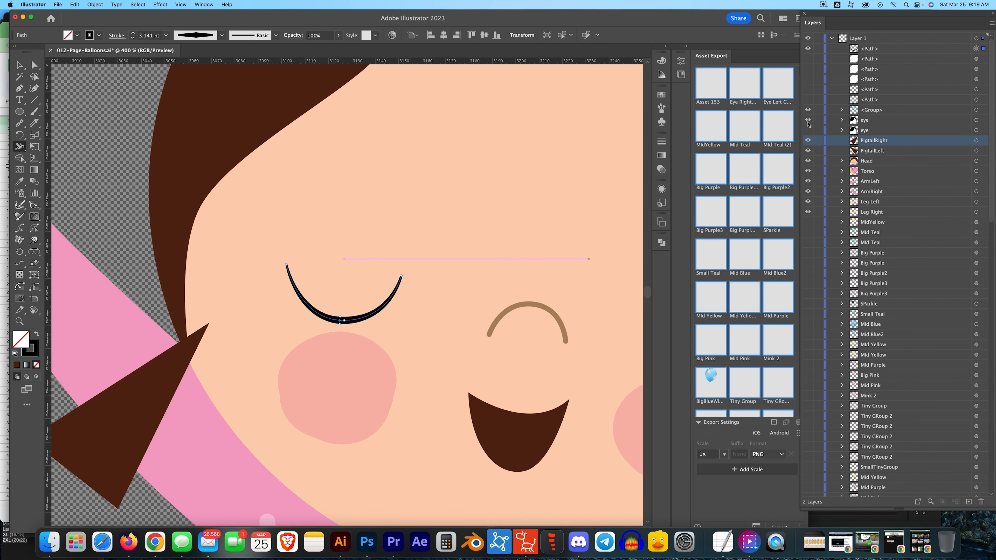
pyautogui.click(808, 130)
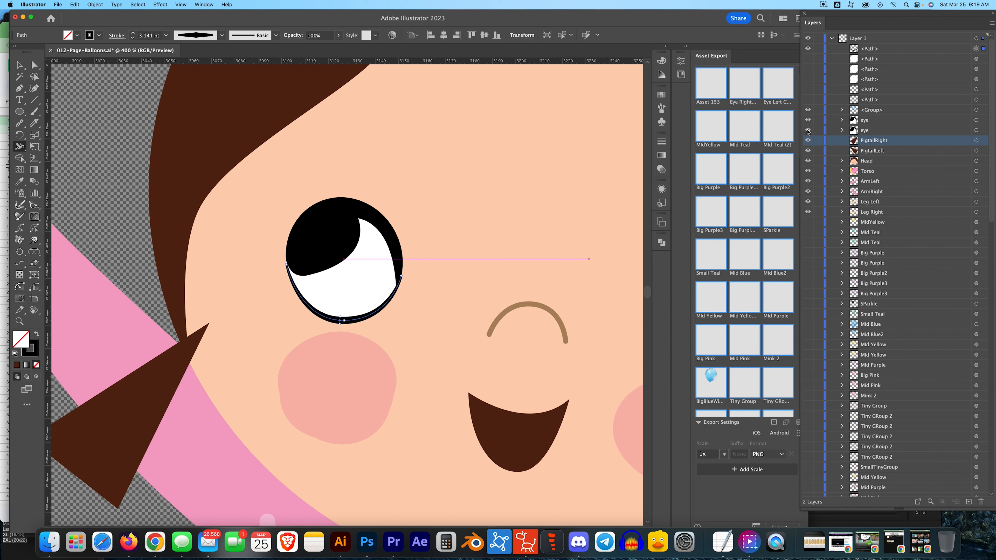
# - Move the eyelid curve's path in the stacking order to directly above the two eye groups
pyautogui.press('super+minus')
pyautogui.press('super+minus')
pyautogui.press('super+minus')
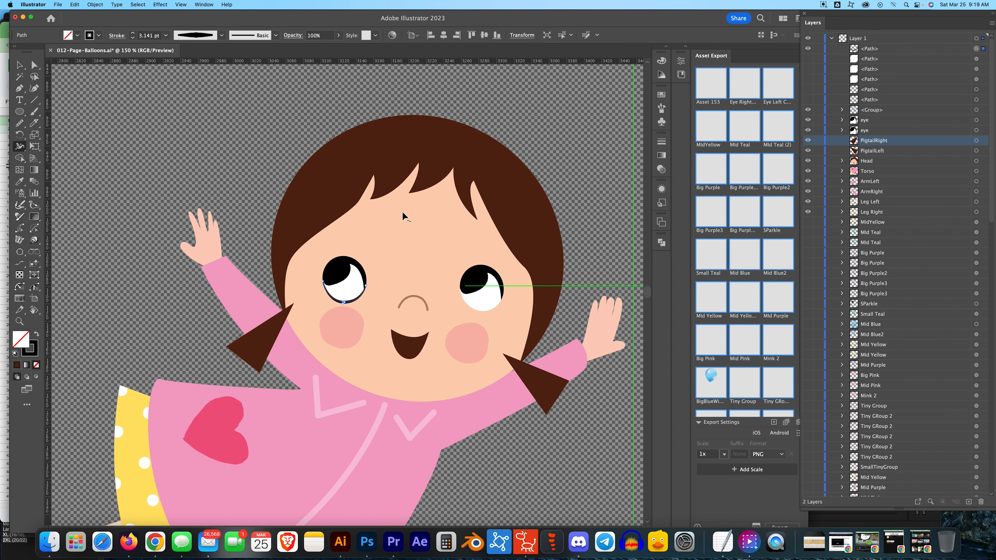
pyautogui.hscroll(3, 503, 189)
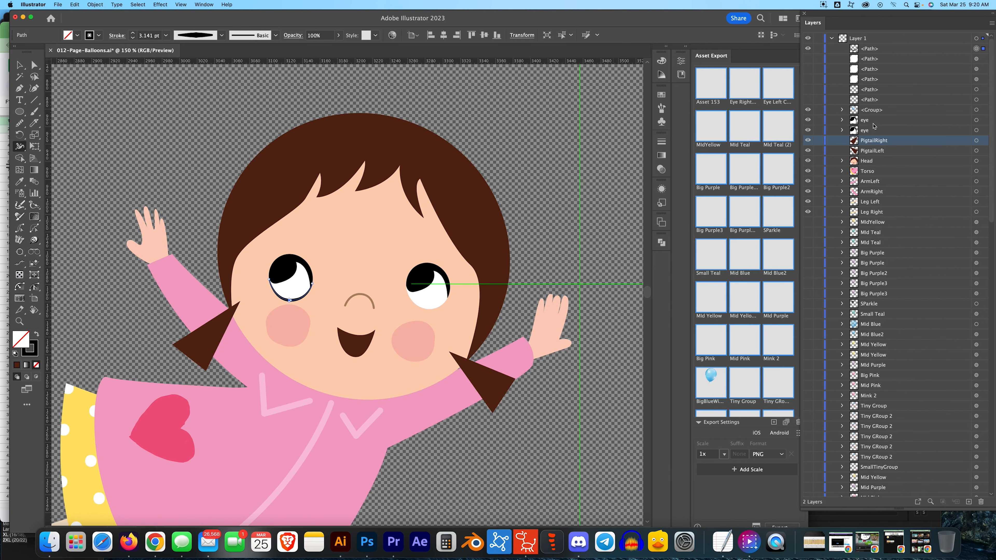
pyautogui.moveTo(880, 50); pyautogui.dragTo(868, 115)
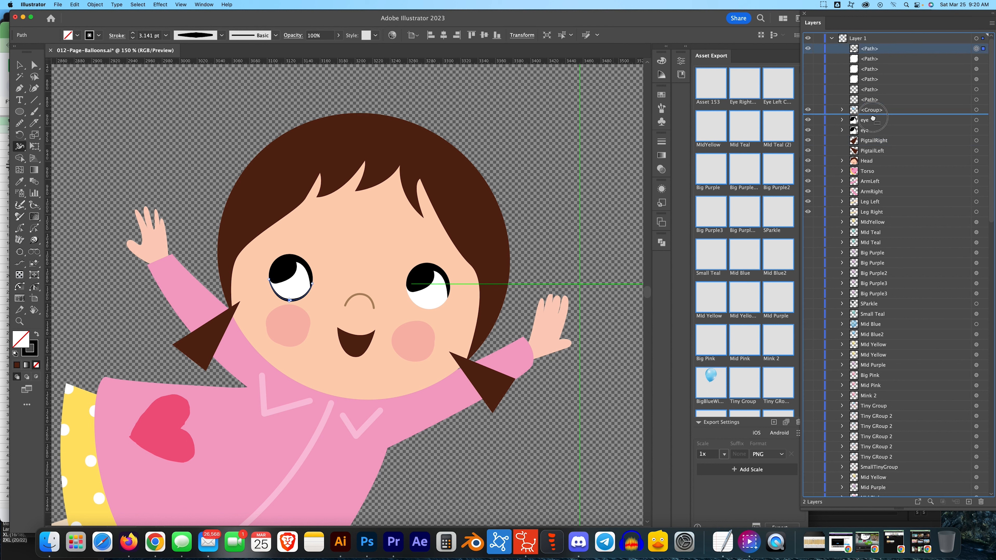
pyautogui.click(981, 122)
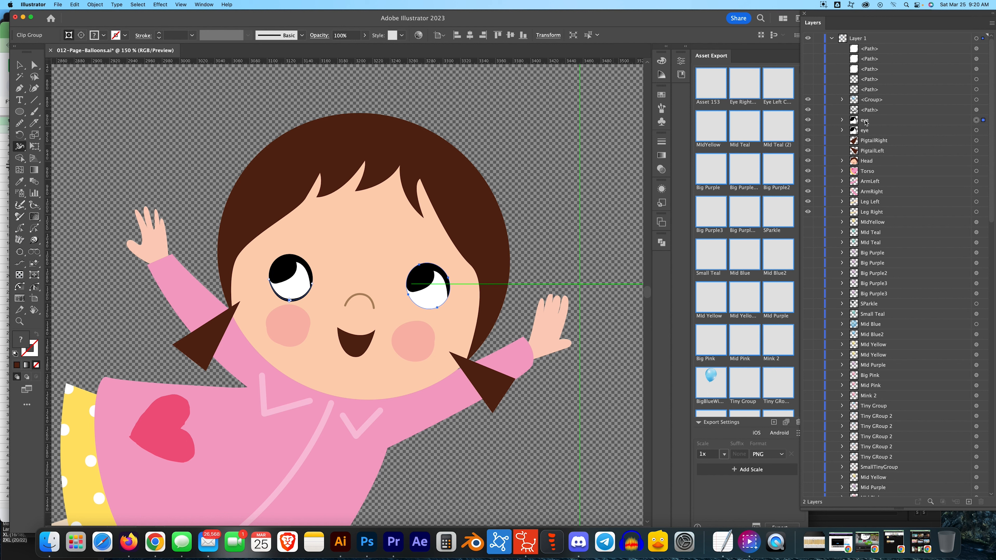
# - Duplicate the eyelid curve and nudge the copy into place along the lower edge of the other eye
pyautogui.click(983, 111)
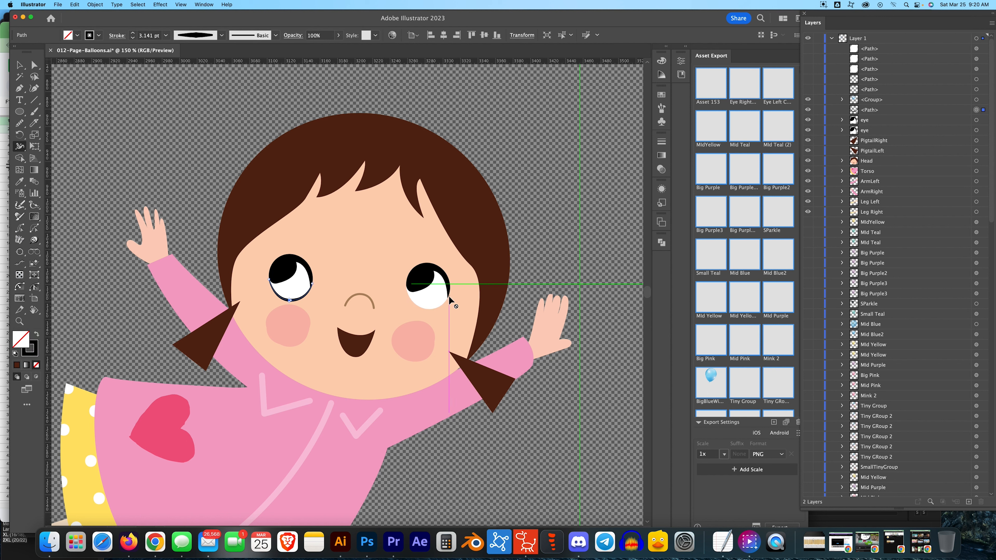
pyautogui.press('v')
pyautogui.hotkey('alt', 'Right')
pyautogui.hotkey('shift', 'Right')
pyautogui.hotkey('shift', 'Right')
pyautogui.hotkey('shift', 'Right')
pyautogui.hotkey('shift', 'Right')
pyautogui.hotkey('shift', 'Right')
pyautogui.hotkey('shift', 'Right')
pyautogui.hotkey('shift', 'Right')
pyautogui.hotkey('shift', 'Right')
pyautogui.hotkey('shift', 'Right')
pyautogui.hotkey('shift', 'Right')
pyautogui.hotkey('shift', 'Right')
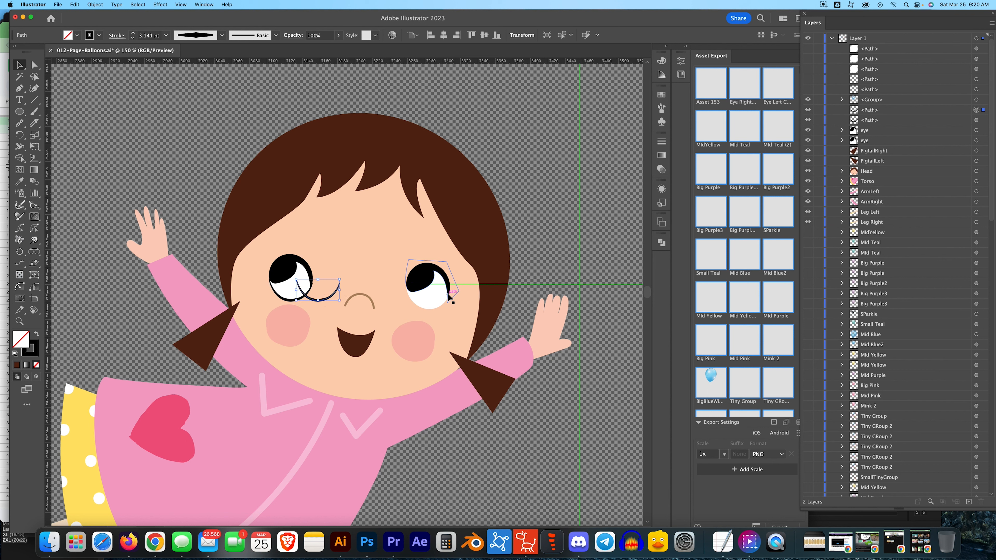
pyautogui.hotkey('shift', 'Right')
pyautogui.hotkey('shift', 'Right')
pyautogui.hotkey('shift', 'Right')
pyautogui.hotkey('shift', 'Right')
pyautogui.hotkey('shift', 'Right')
pyautogui.hotkey('shift', 'Right')
pyautogui.hotkey('shift', 'Right')
pyautogui.hotkey('shift', 'Right')
pyautogui.hotkey('shift', 'Right')
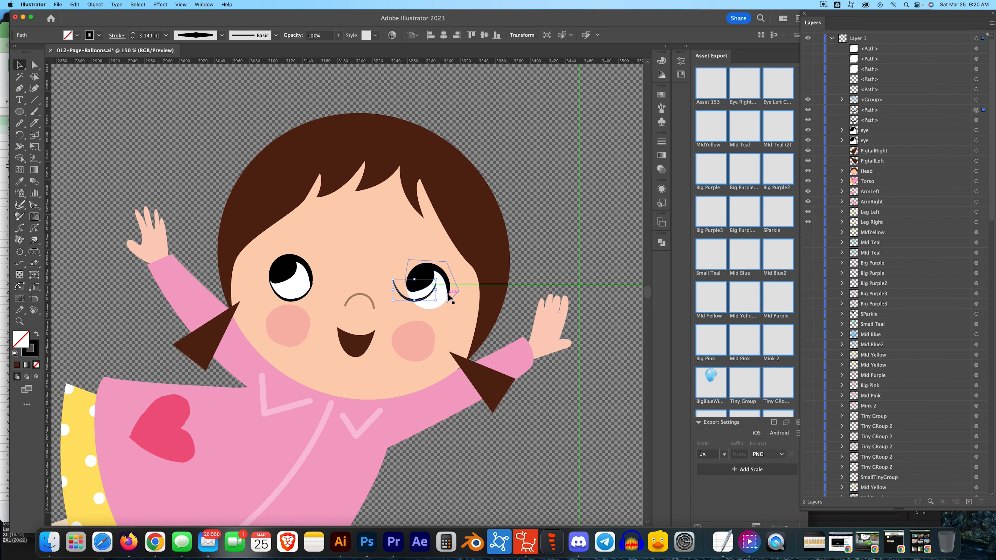
pyautogui.hotkey('shift', 'Left')
pyautogui.hotkey('shift', 'Left')
pyautogui.hotkey('shift', 'Left')
pyautogui.hotkey('shift', 'Left')
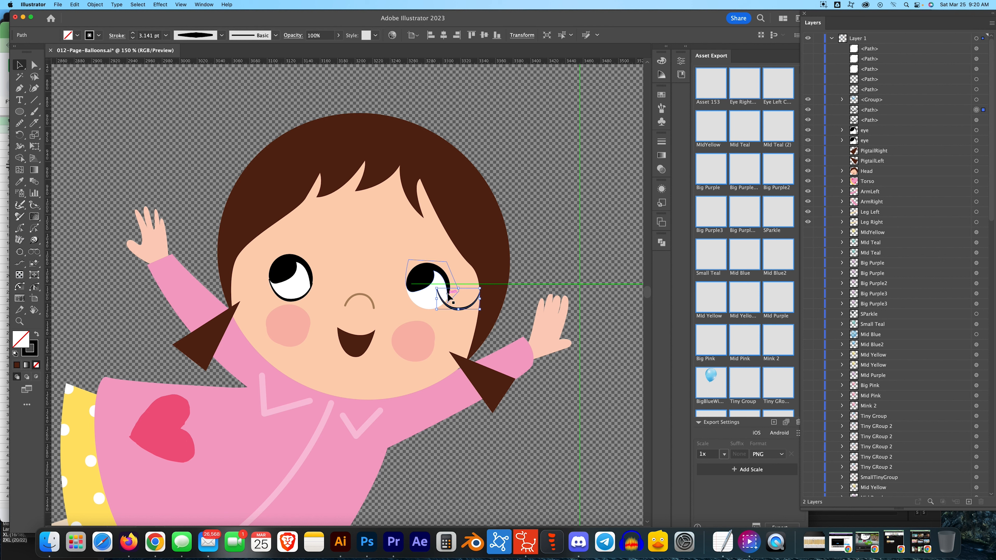
pyautogui.press('Left')
pyautogui.press('Left')
pyautogui.press('Left')
pyautogui.press('Left')
pyautogui.press('Left')
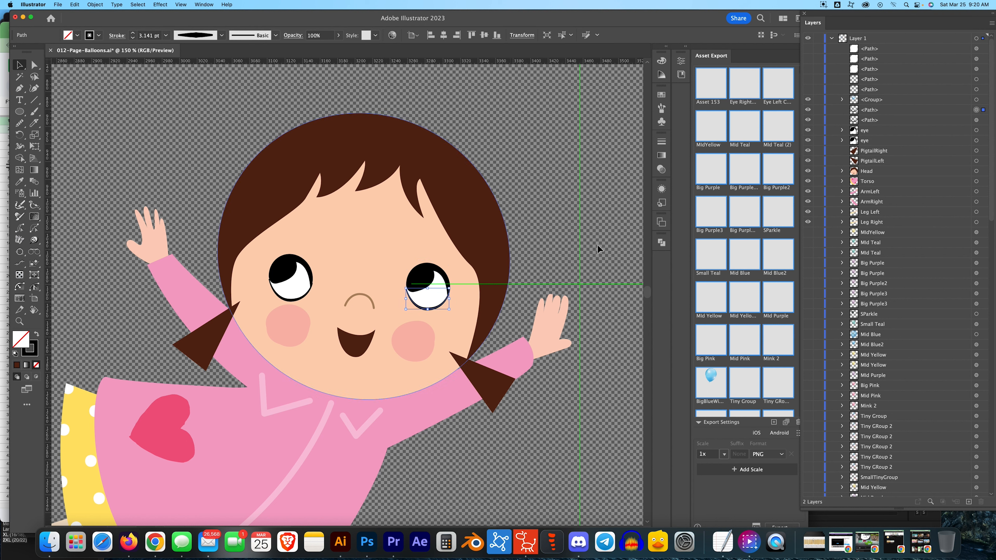
# - Check the closed eyes with both eye groups temporarily hidden, and set the stroke of both eyelid curves to 5 pt
pyautogui.moveTo(808, 130); pyautogui.dragTo(807, 141)
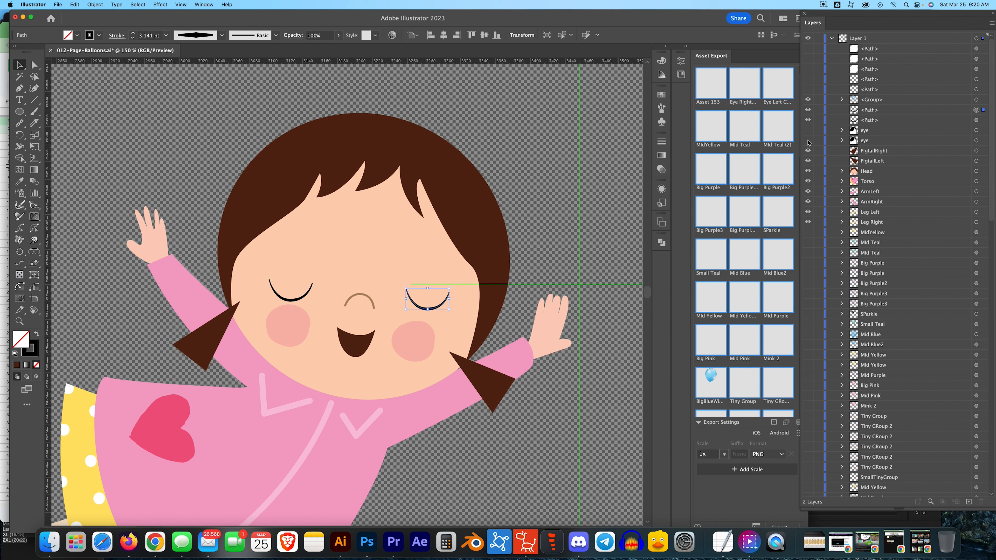
pyautogui.moveTo(808, 132); pyautogui.dragTo(808, 110)
pyautogui.click(983, 111)
pyautogui.keyDown('shift'); pyautogui.click(984, 120); pyautogui.keyUp('shift')
pyautogui.click(133, 33)
pyautogui.click(133, 33)
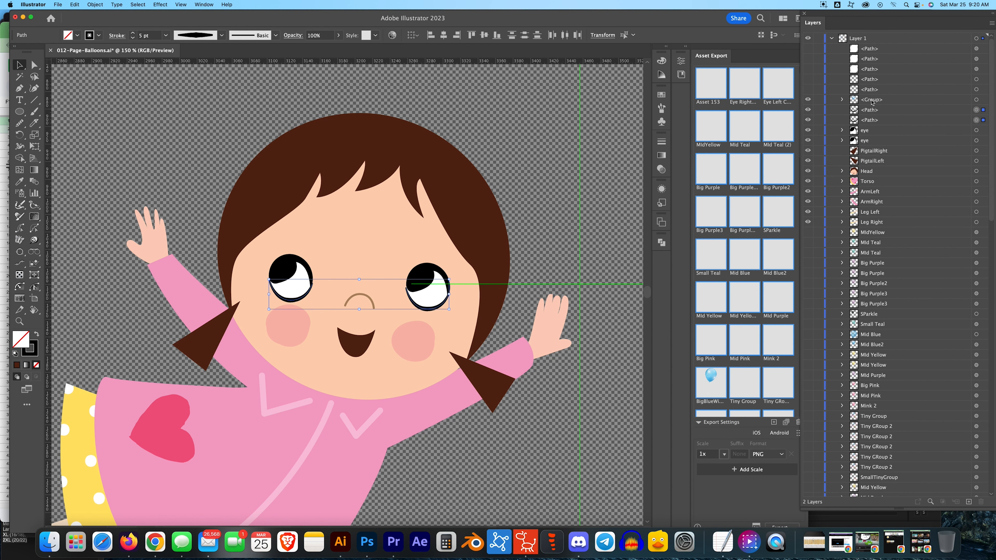
# - Hide the unnamed group directly above the two eyelid curve paths
pyautogui.click(984, 101)
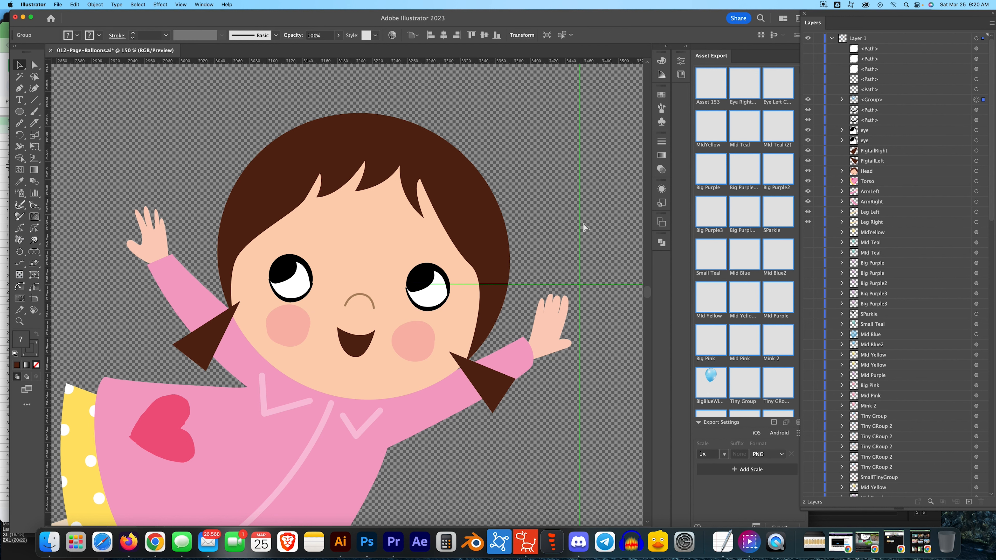
pyautogui.press('super+minus')
pyautogui.press('super+minus')
pyautogui.press('super+minus')
pyautogui.press('super+minus')
pyautogui.click(807, 100)
pyautogui.moveTo(497, 216); pyautogui.dragTo(205, 225)
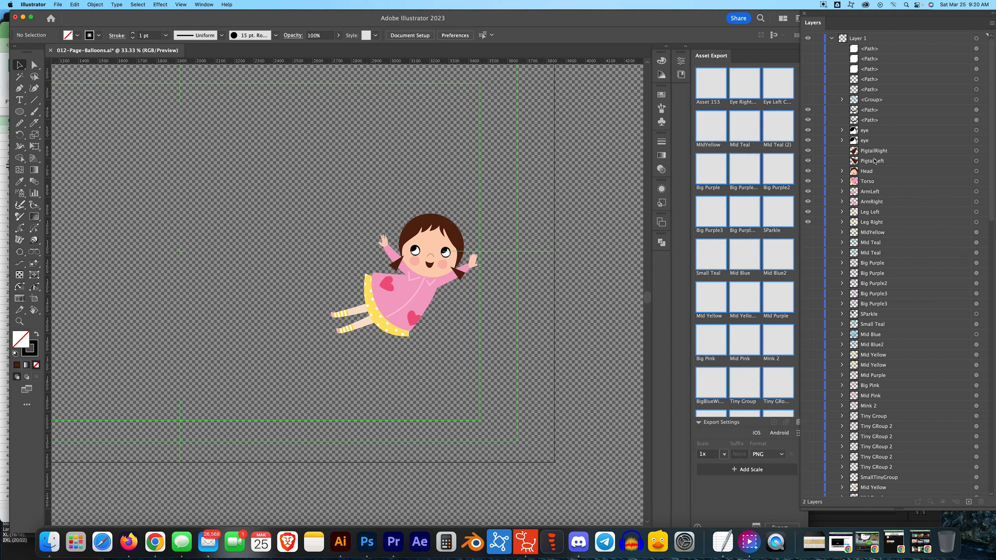
# - Add the girl's twelve visible parts, from the eyelid curves and eyes down to Leg Right, to Asset Export as separate assets
pyautogui.click(982, 111)
pyautogui.keyDown('shift'); pyautogui.click(982, 120); pyautogui.keyUp('shift')
pyautogui.keyDown('shift'); pyautogui.click(982, 131); pyautogui.keyUp('shift')
pyautogui.keyDown('shift'); pyautogui.click(983, 141); pyautogui.keyUp('shift')
pyautogui.keyDown('shift'); pyautogui.click(983, 151); pyautogui.keyUp('shift')
pyautogui.keyDown('shift'); pyautogui.click(983, 161); pyautogui.keyUp('shift')
pyautogui.keyDown('shift'); pyautogui.click(983, 171); pyautogui.keyUp('shift')
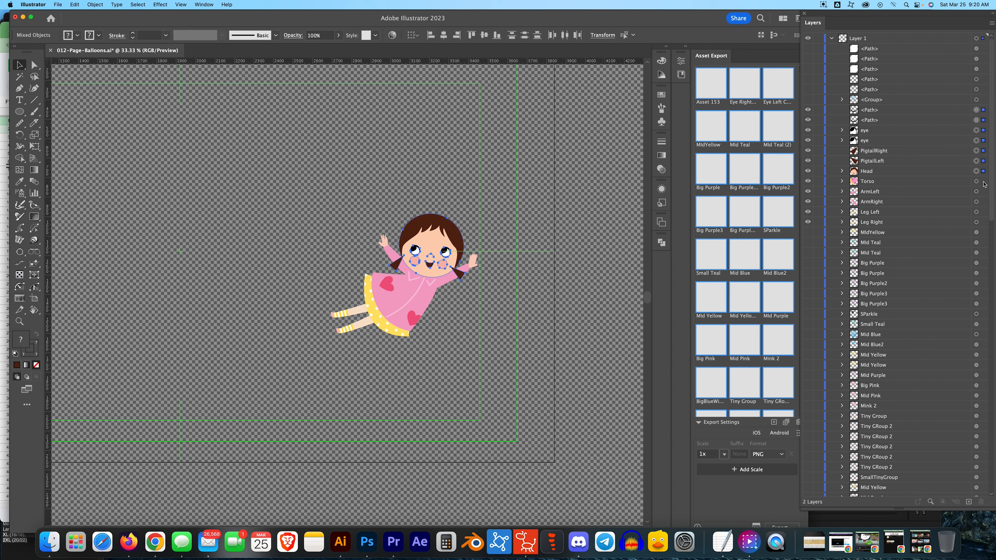
pyautogui.keyDown('shift'); pyautogui.click(982, 181); pyautogui.keyUp('shift')
pyautogui.keyDown('shift'); pyautogui.click(982, 191); pyautogui.keyUp('shift')
pyautogui.keyDown('shift'); pyautogui.click(983, 201); pyautogui.keyUp('shift')
pyautogui.keyDown('shift'); pyautogui.click(983, 211); pyautogui.keyUp('shift')
pyautogui.keyDown('shift'); pyautogui.click(982, 222); pyautogui.keyUp('shift')
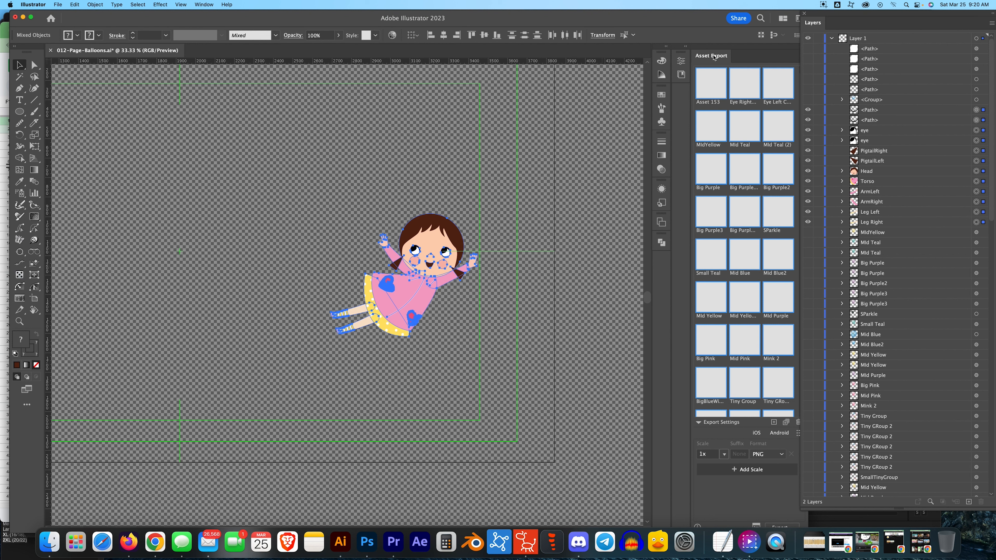
pyautogui.click(208, 3)
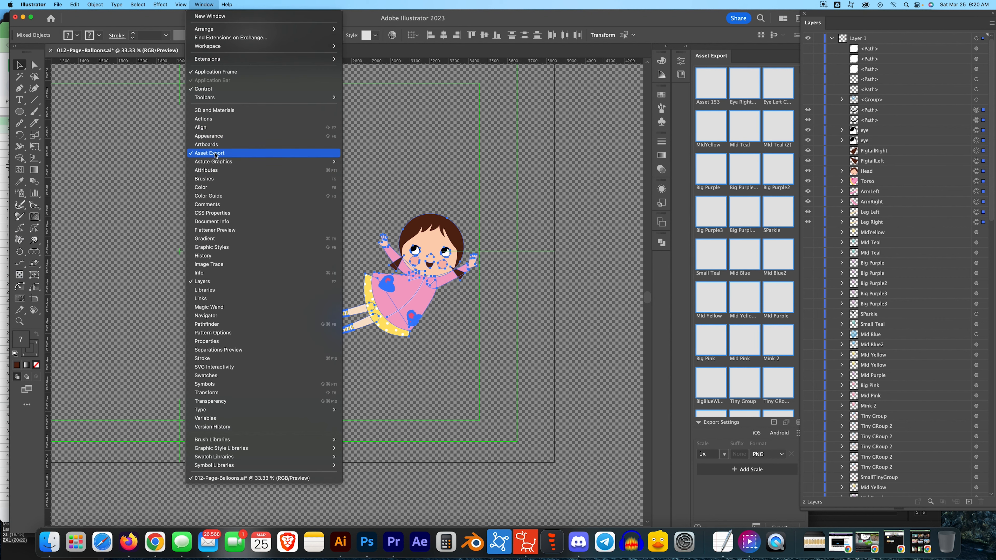
pyautogui.click(702, 61)
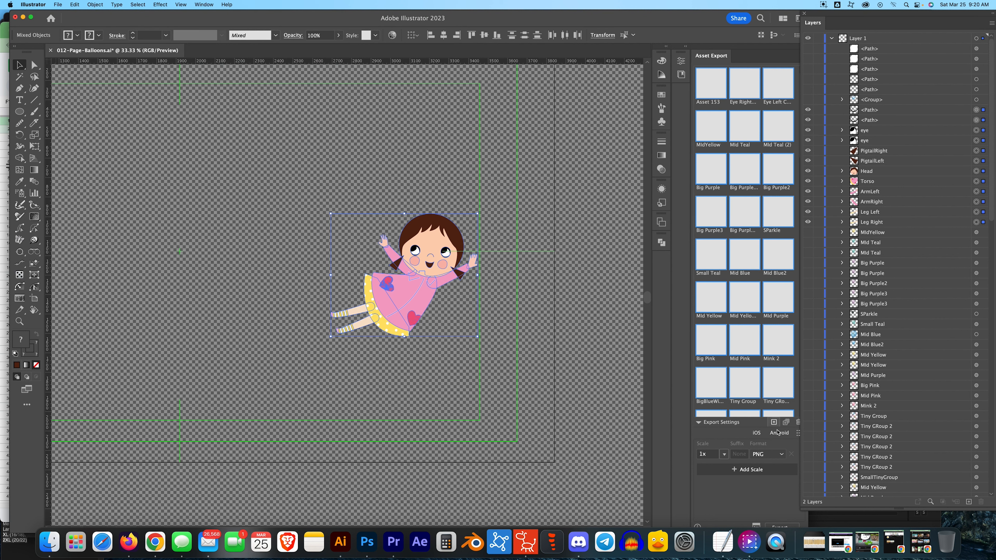
pyautogui.click(787, 422)
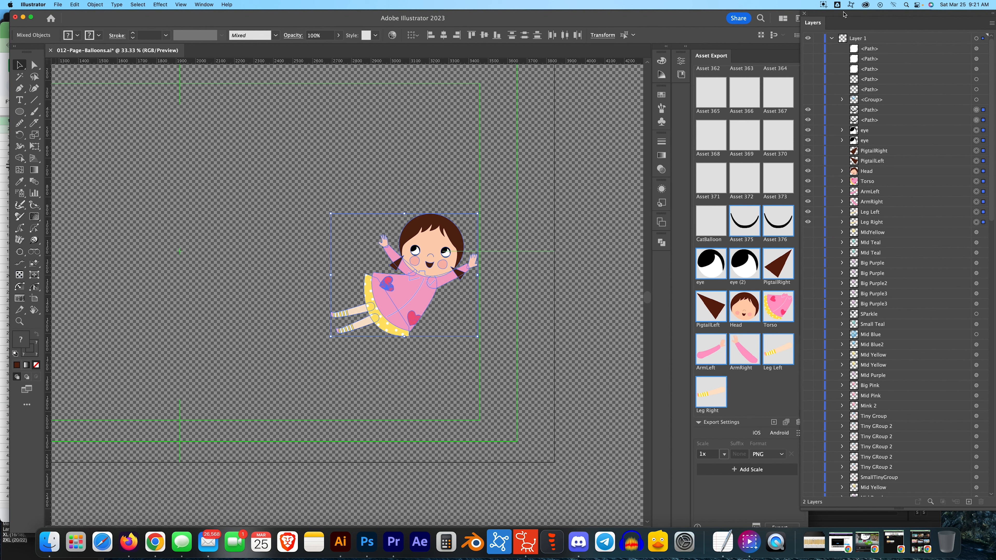
# - Move the Layers panel clear of the export assets and look through the export presets, file format list and Export for Screens options
pyautogui.moveTo(947, 14); pyautogui.dragTo(929, 24)
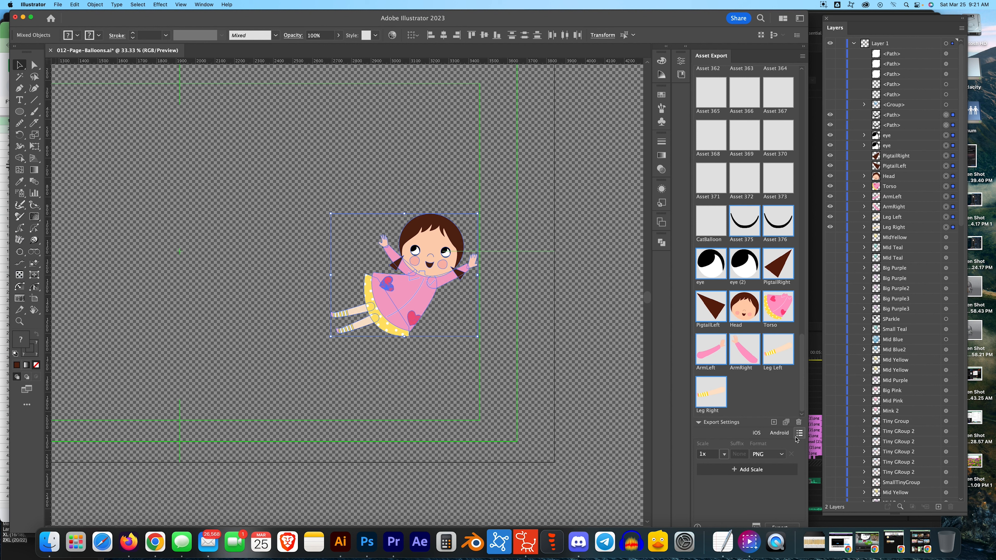
pyautogui.click(799, 433)
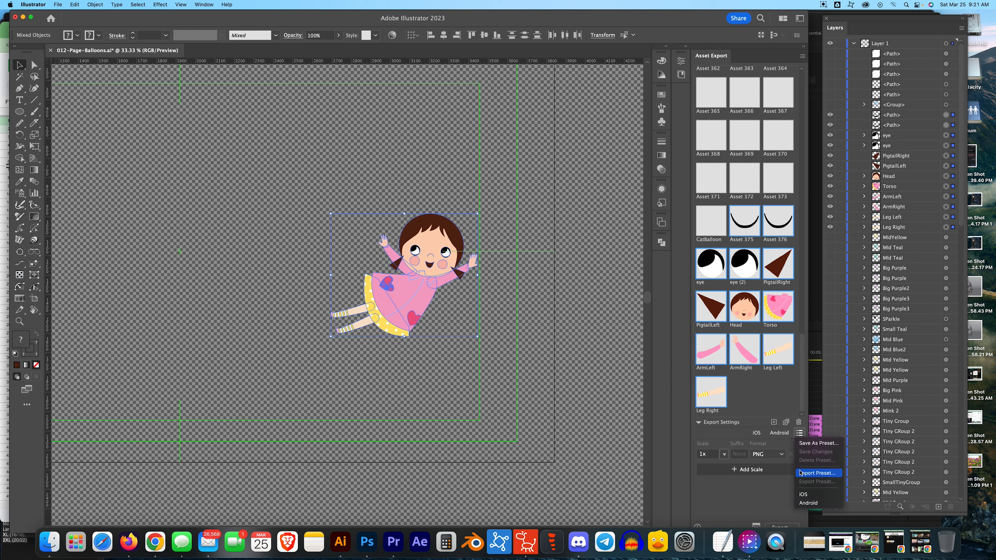
pyautogui.click(735, 443)
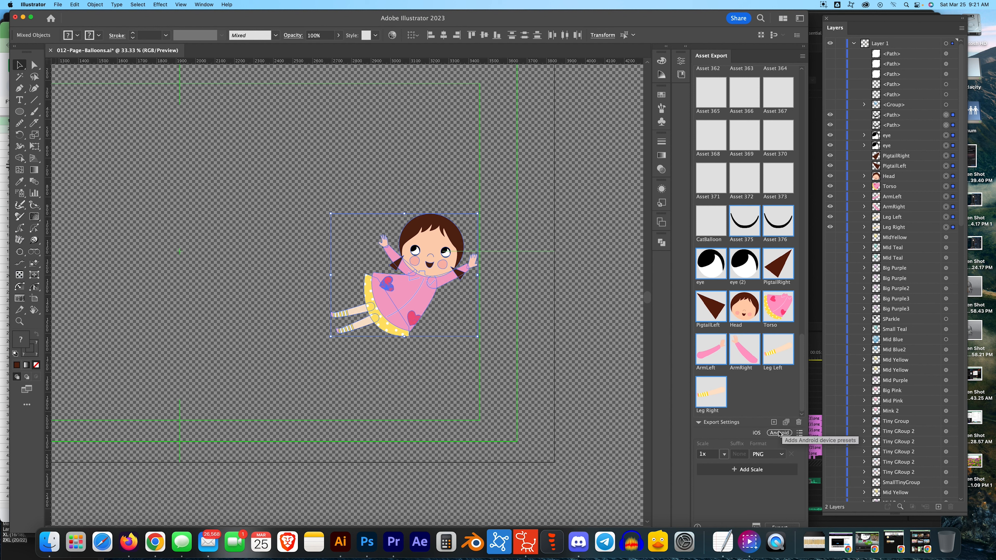
pyautogui.click(698, 423)
pyautogui.click(699, 422)
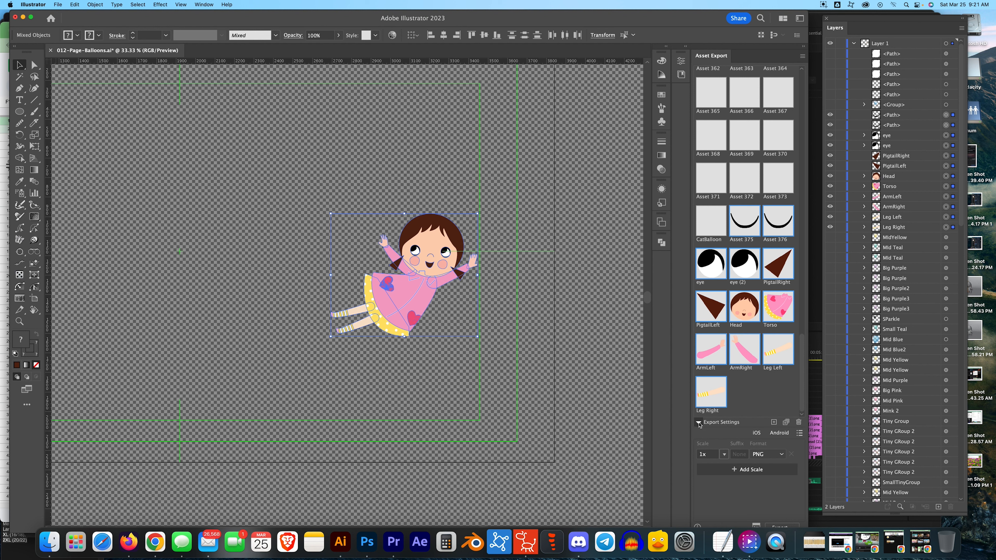
pyautogui.click(780, 454)
pyautogui.click(780, 454)
pyautogui.click(756, 526)
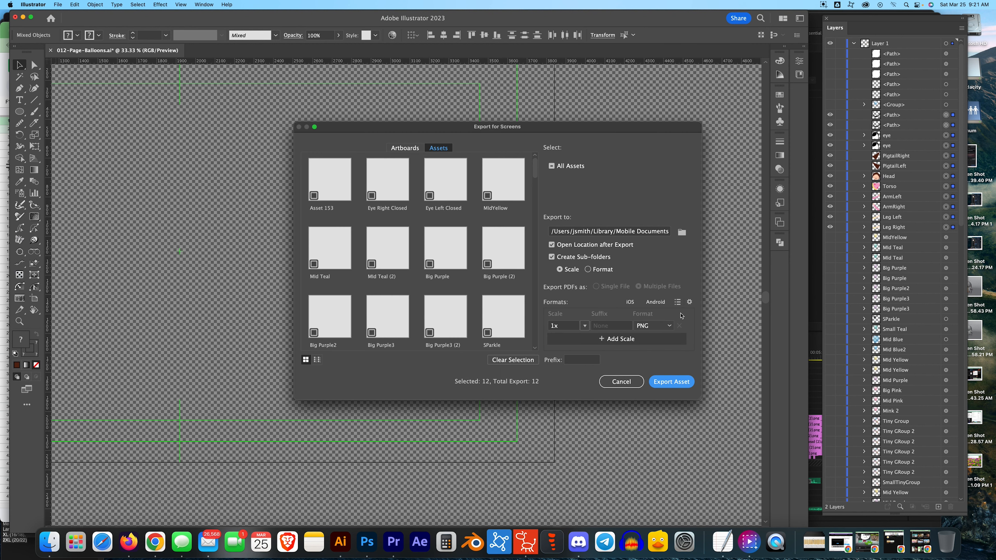
pyautogui.click(625, 380)
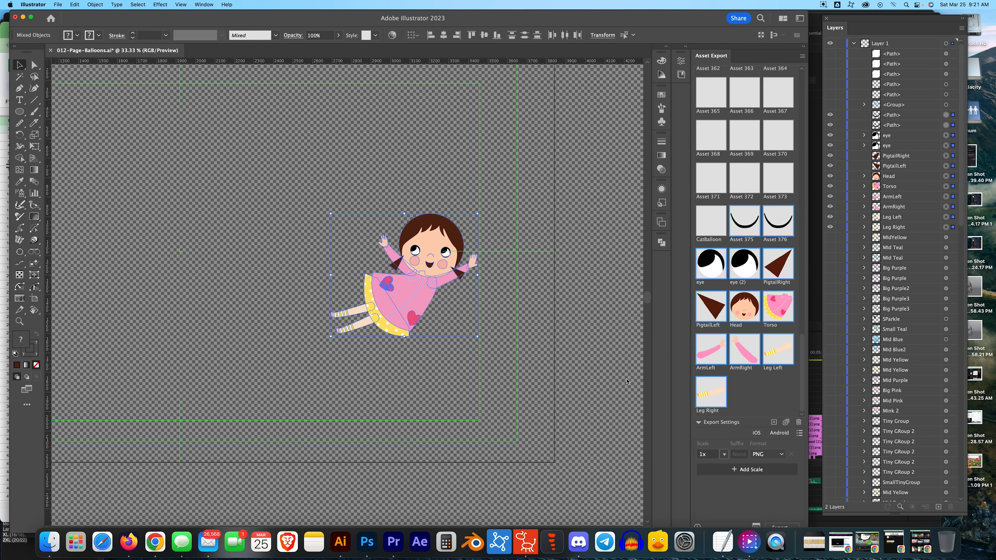
pyautogui.click(799, 433)
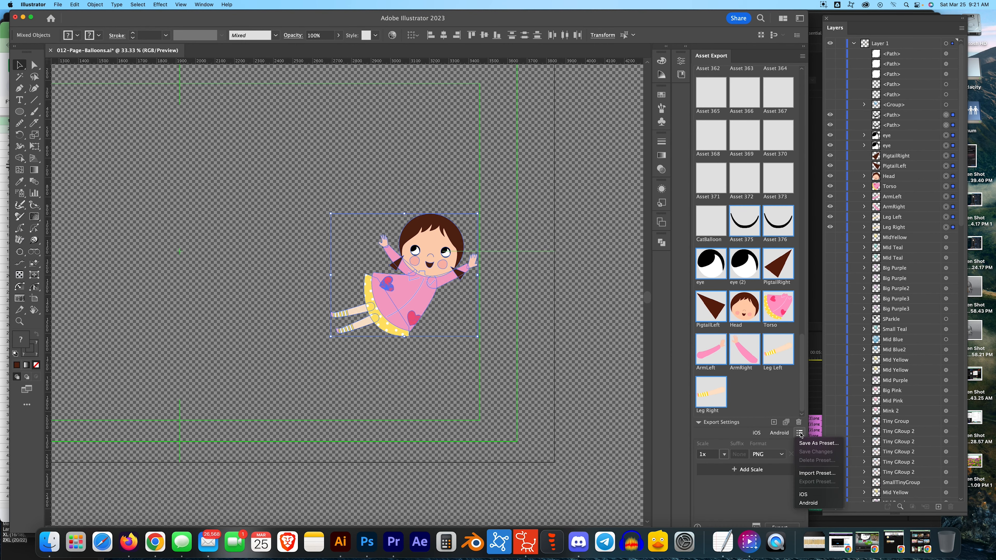
pyautogui.click(819, 474)
pyautogui.click(600, 258)
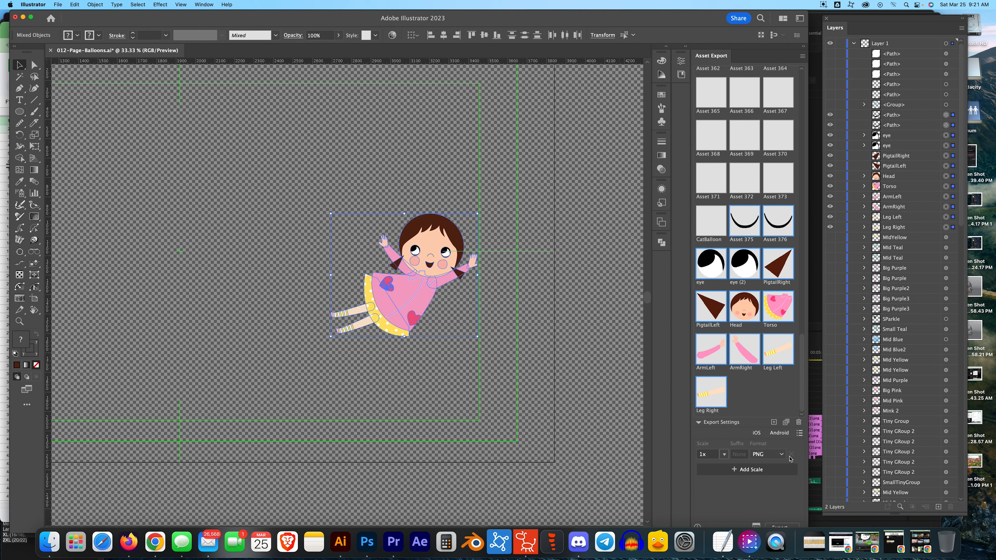
pyautogui.click(745, 469)
pyautogui.click(768, 468)
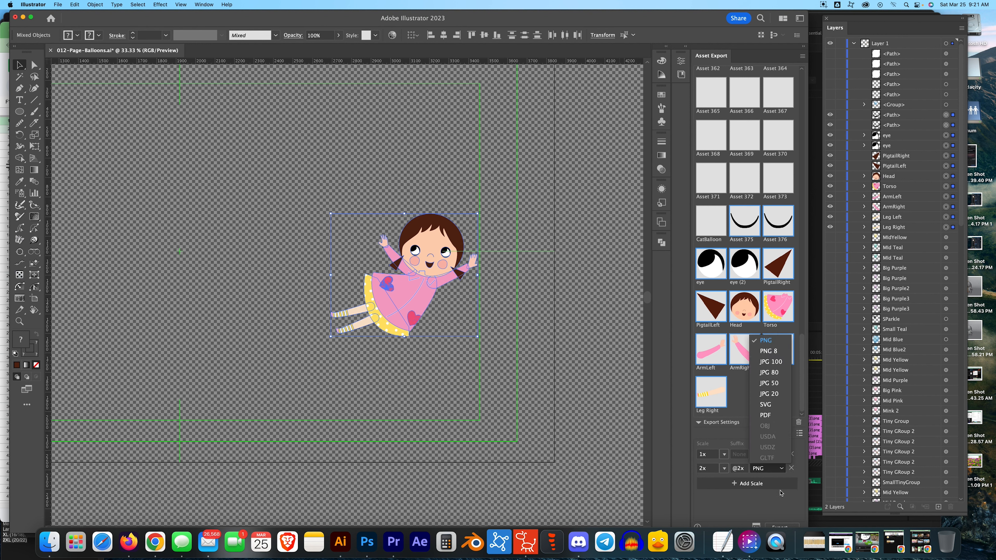
pyautogui.click(789, 476)
pyautogui.click(791, 468)
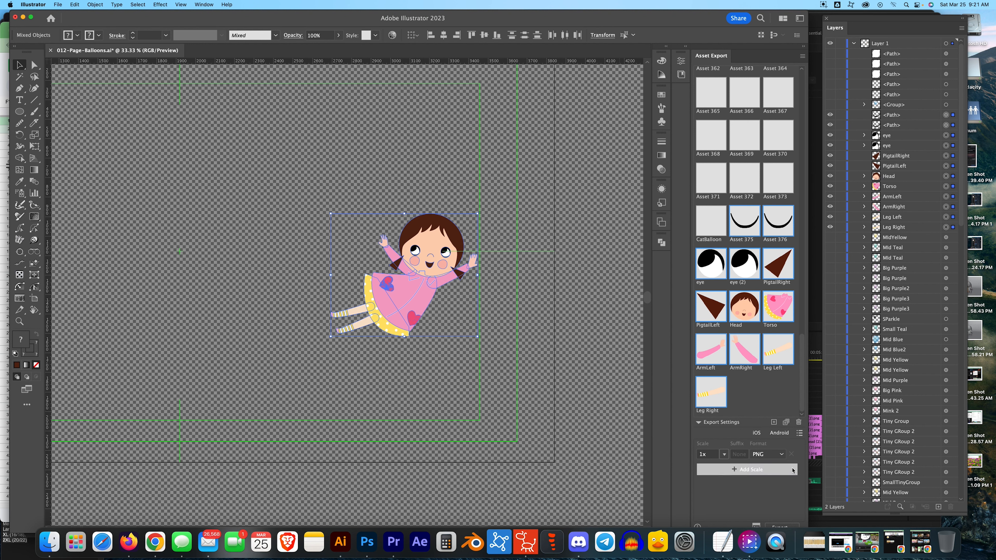
# - Examine the PNG anti-aliasing options and the PDF presets in the Export for Screens format settings, leaving both dialogs without saving
pyautogui.click(756, 526)
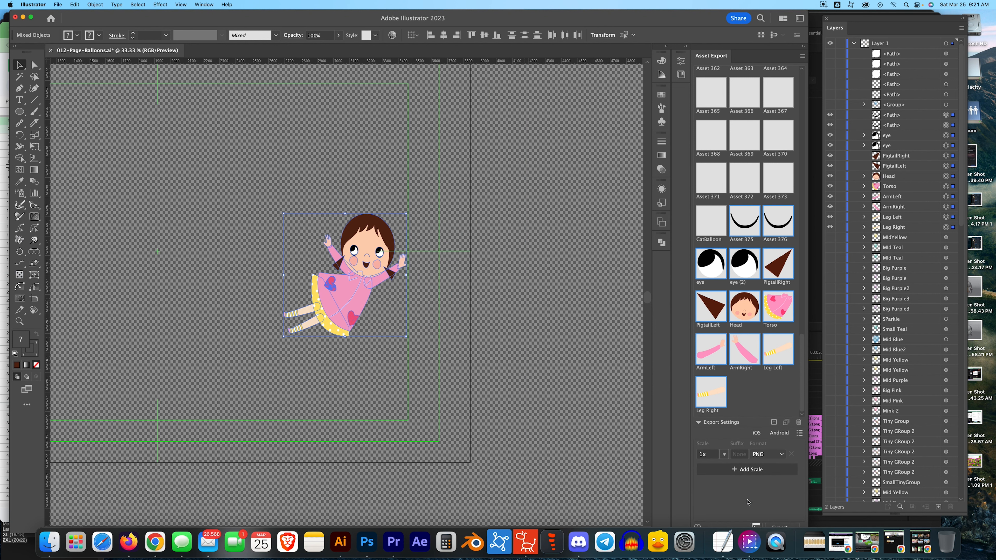
pyautogui.click(689, 301)
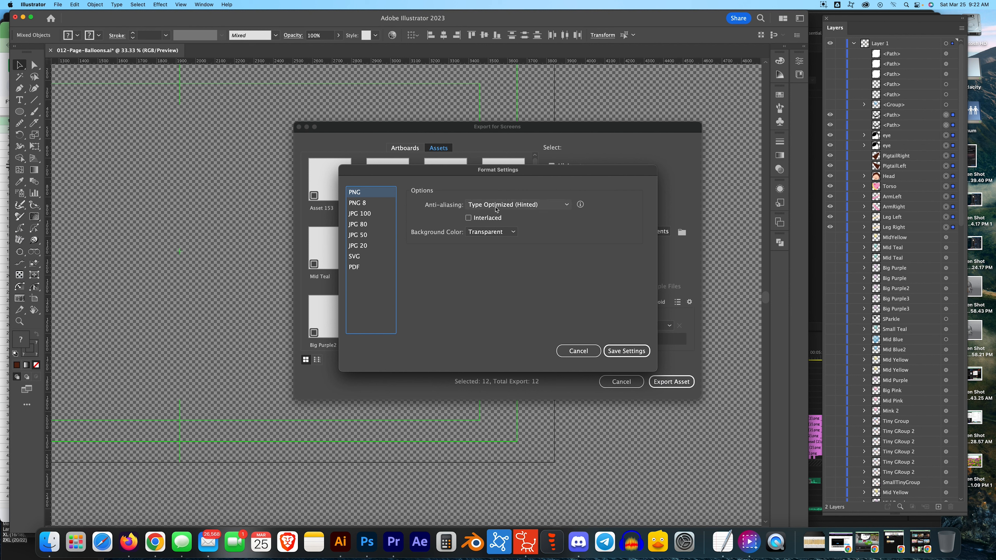
pyautogui.click(475, 208)
pyautogui.click(527, 241)
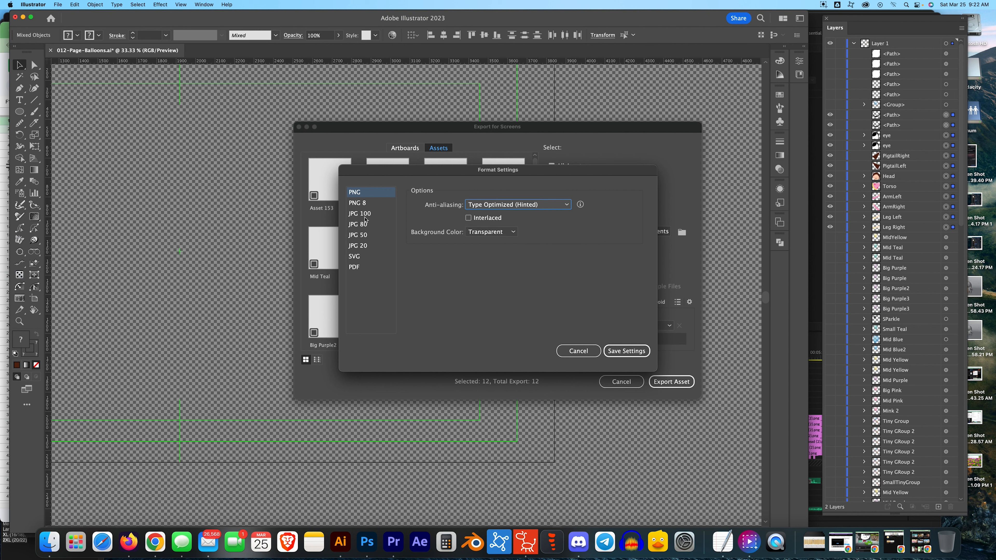
pyautogui.click(355, 267)
pyautogui.click(355, 192)
pyautogui.click(355, 267)
pyautogui.click(540, 193)
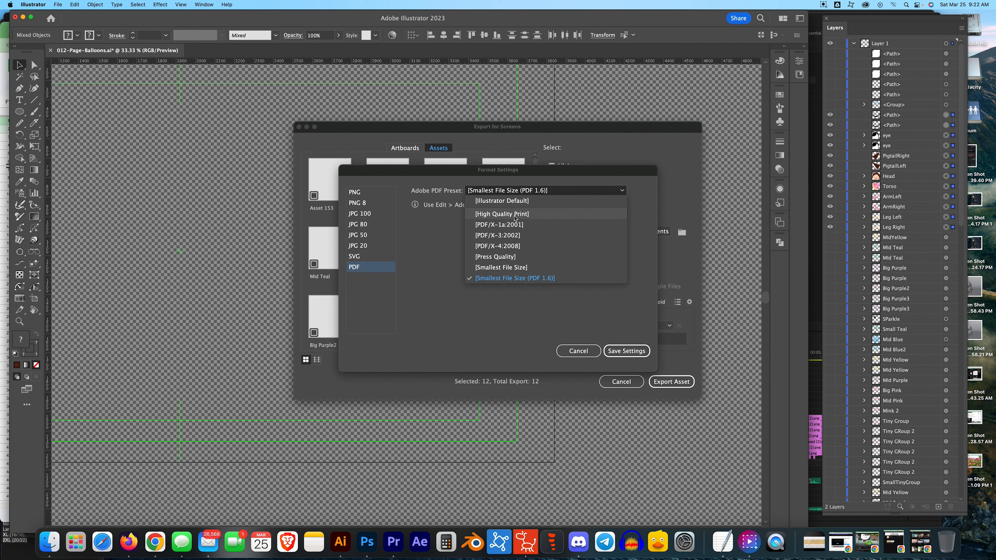
pyautogui.click(425, 294)
pyautogui.click(371, 193)
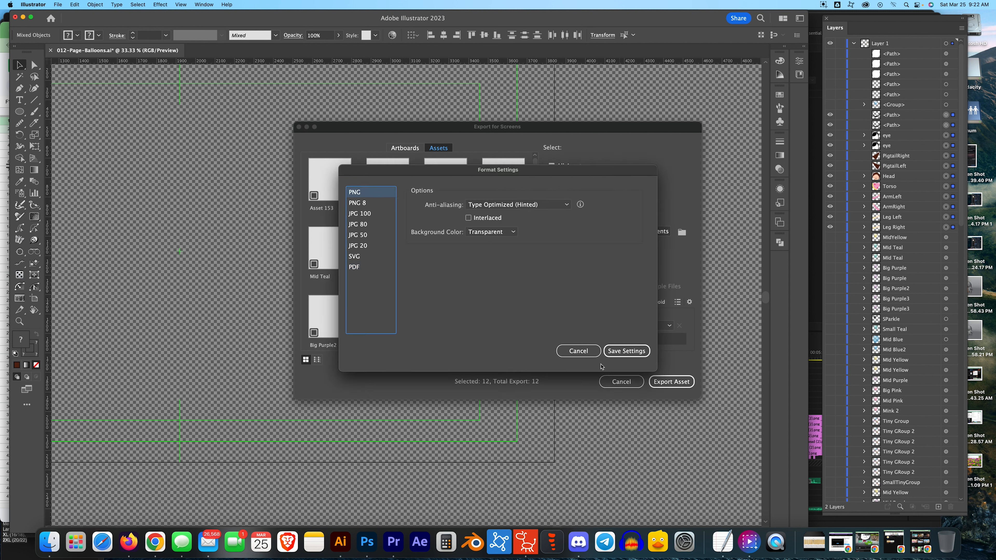
pyautogui.click(578, 351)
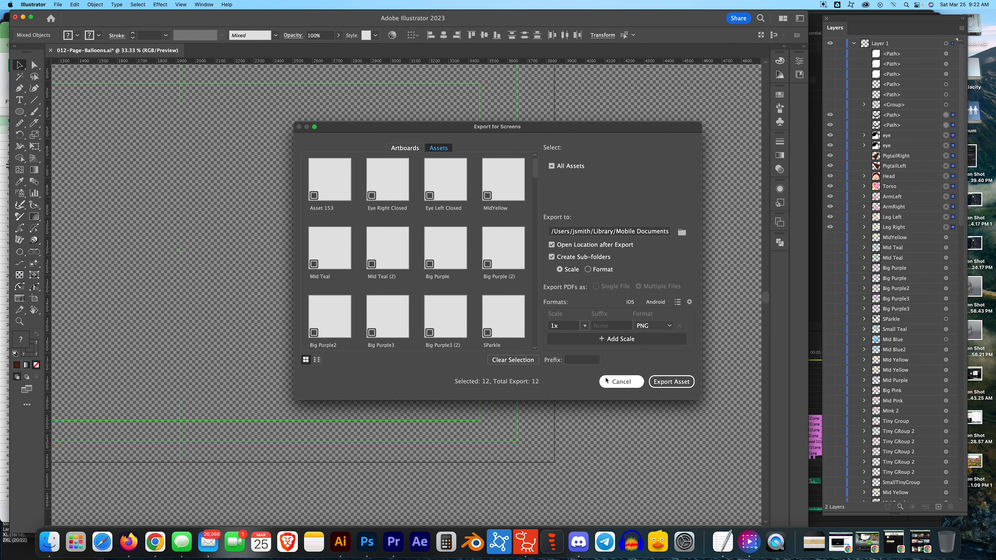
pyautogui.click(621, 382)
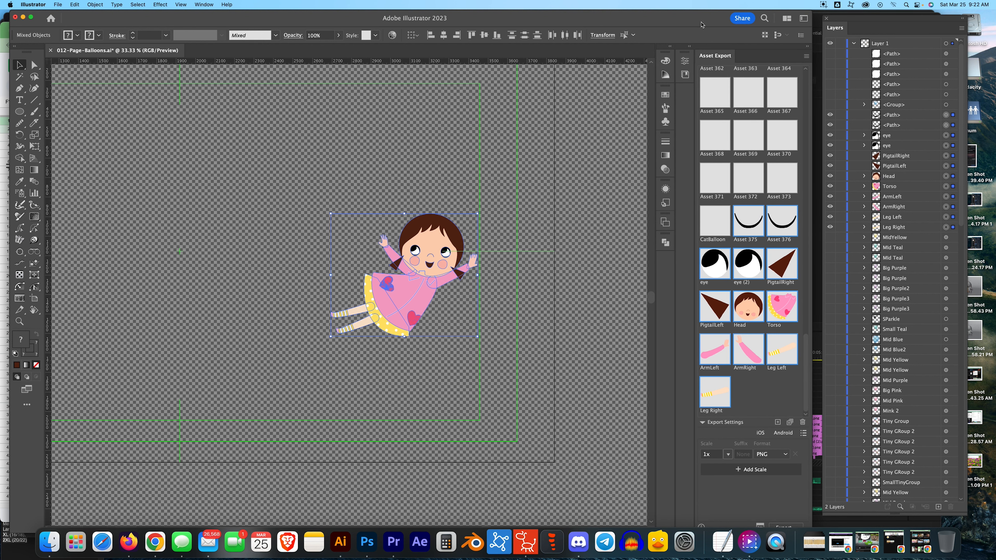
# - Export the twelve selected girl-part assets as 1x PNG files to the 012-PageBalloons folder
pyautogui.moveTo(695, 24)
pyautogui.mouseDown()
pyautogui.moveTo(704, 40)
pyautogui.moveTo(696, 13)
pyautogui.mouseUp()
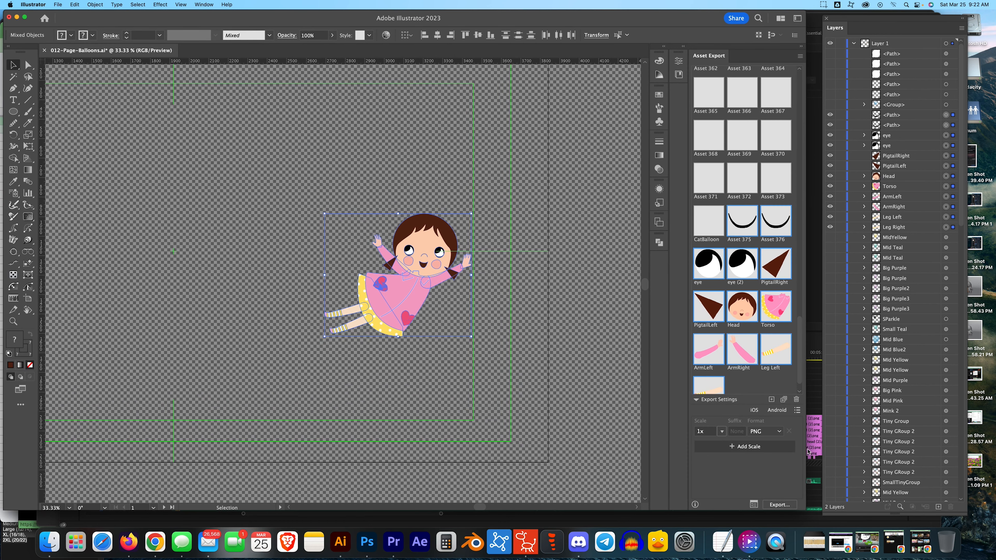
pyautogui.click(778, 505)
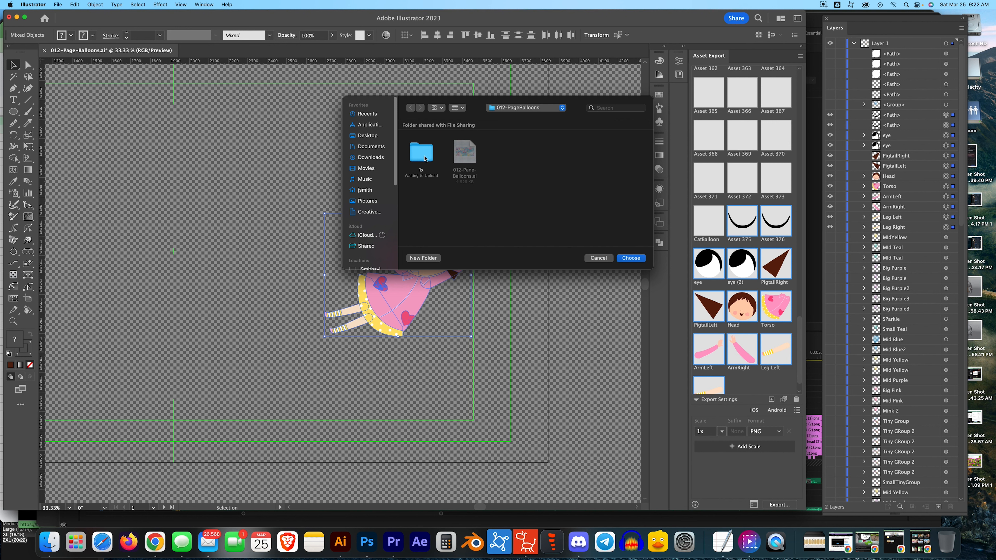
pyautogui.click(629, 258)
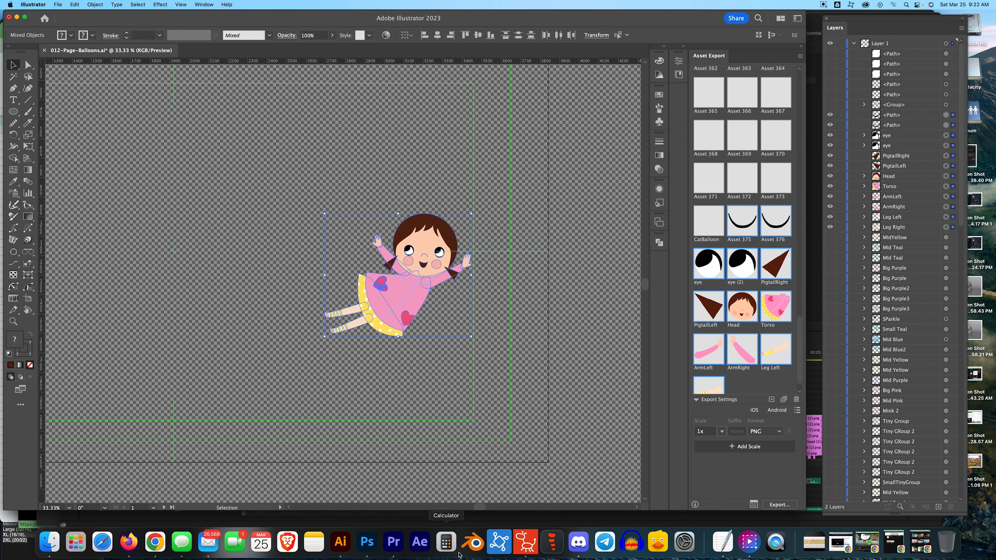
pyautogui.click(525, 541)
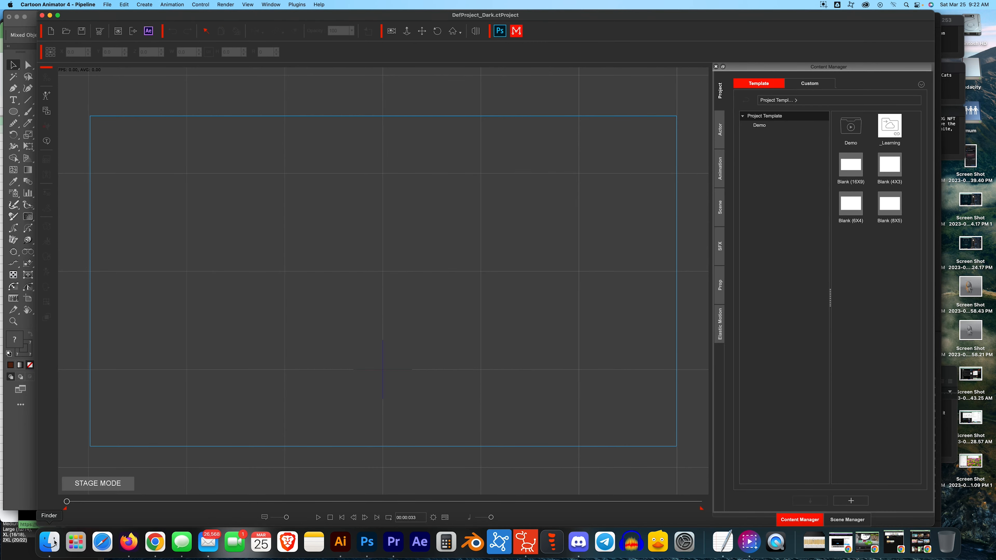
pyautogui.click(340, 543)
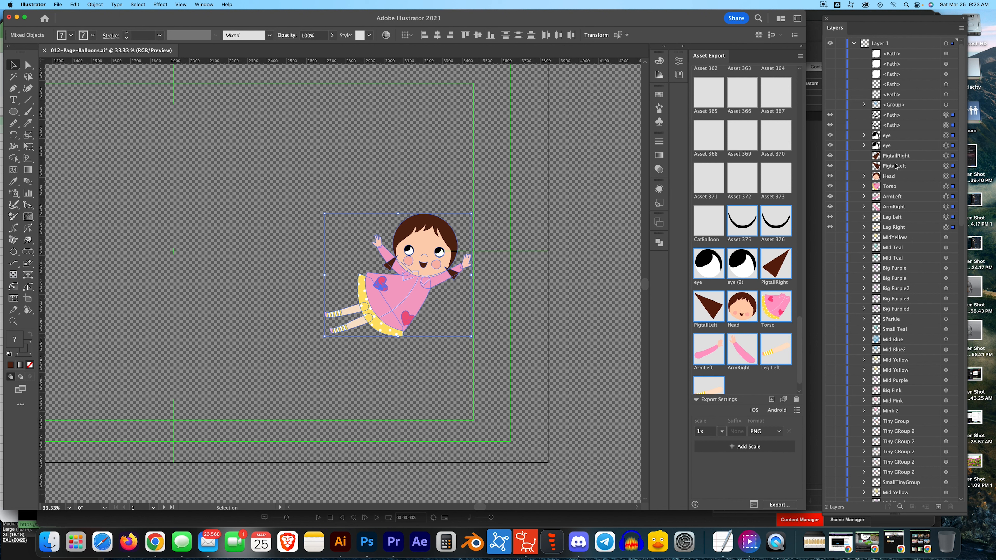
# - Group all the selected girl parts and name the group Girl
pyautogui.press('super+g')
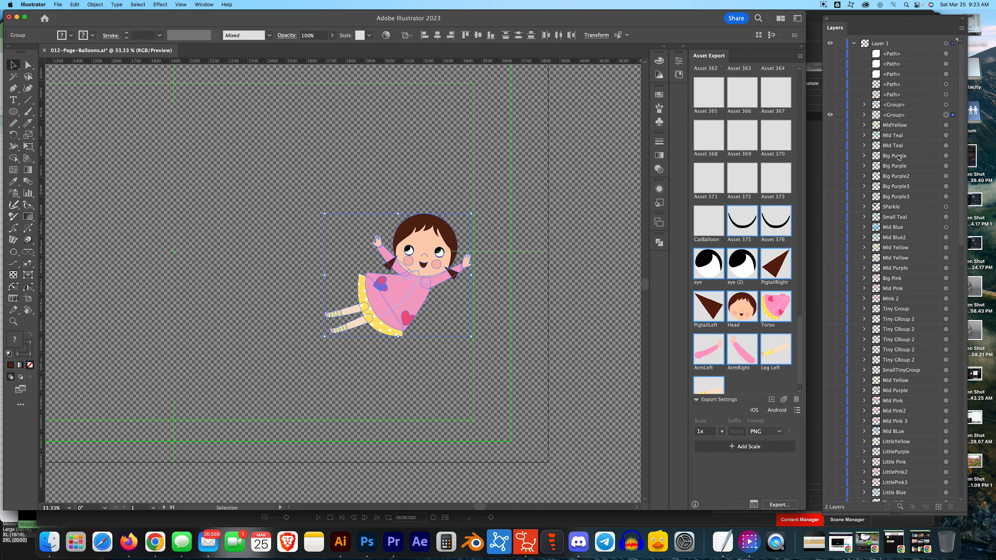
pyautogui.doubleClick(892, 115)
pyautogui.write('Girl')
pyautogui.press('Return')
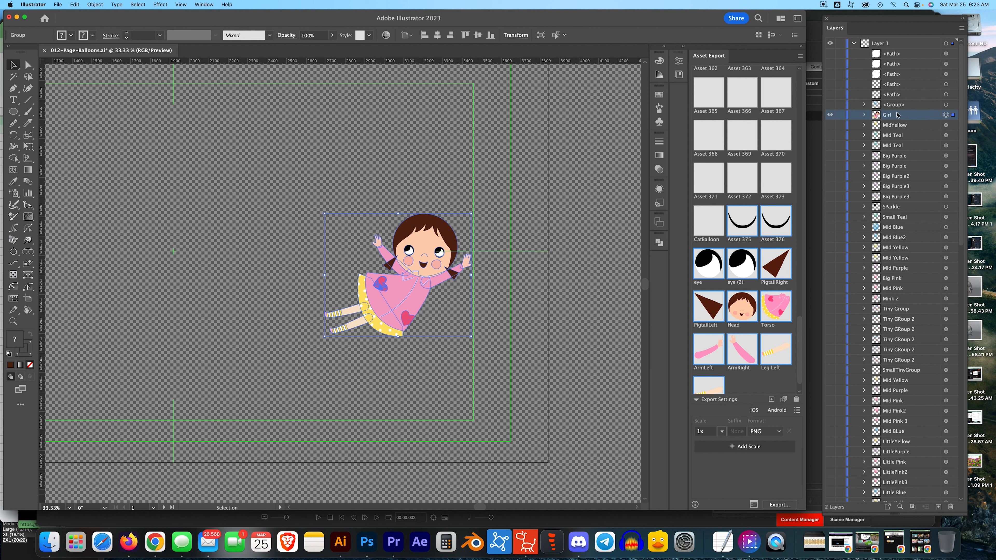
# - Add the Girl group to Asset Export as a single asset and name it GIRL-REFERENCE
pyautogui.click(771, 399)
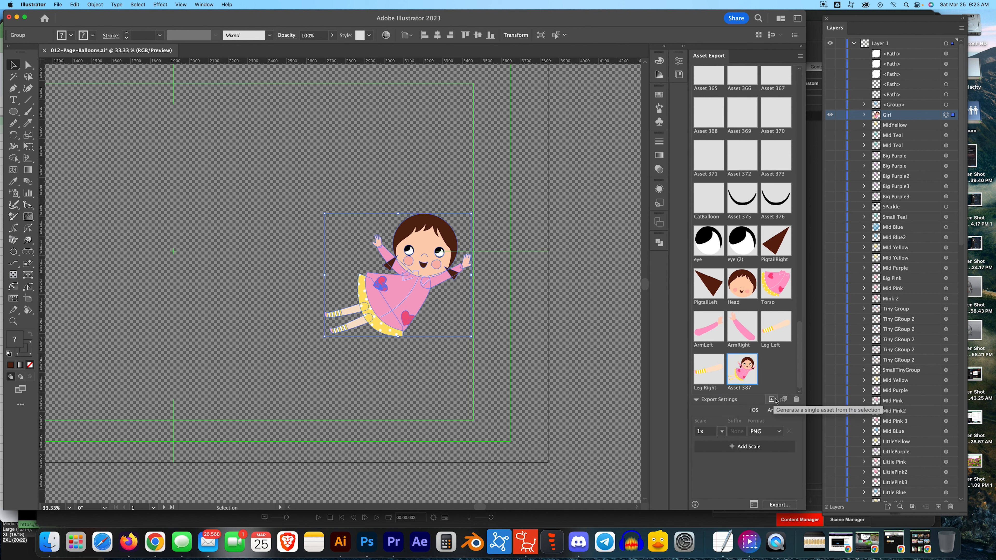
pyautogui.doubleClick(740, 389)
pyautogui.write('Gi')
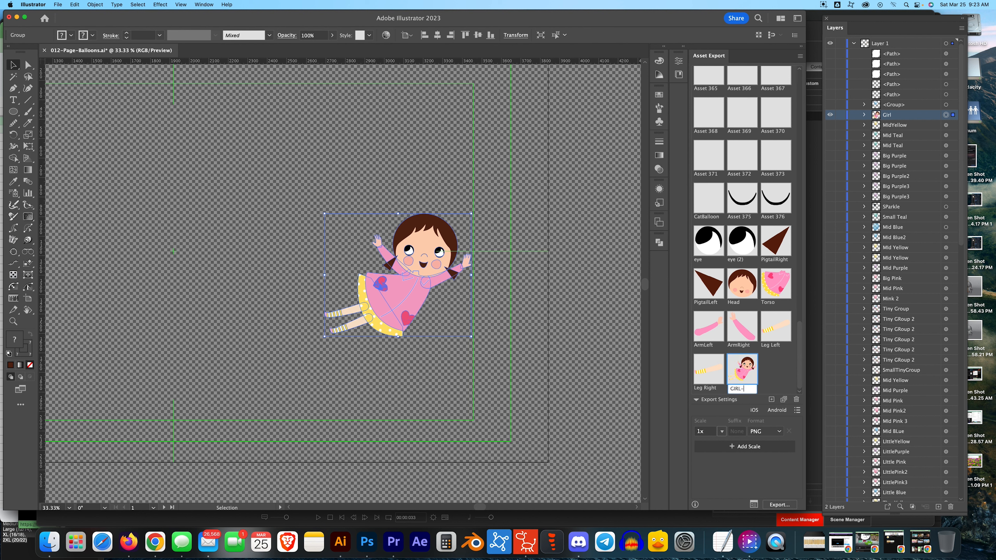
pyautogui.write('RL-REFERENCE')
pyautogui.press('Return')
# - Export the GIRL-REFERENCE asset as a 1x PNG and switch to Finder
pyautogui.click(786, 508)
pyautogui.click(627, 260)
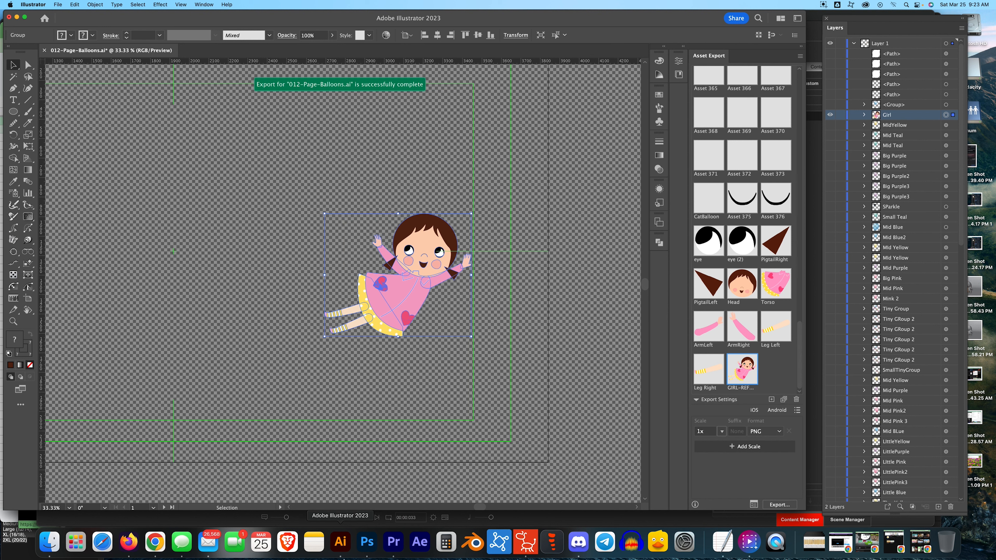
pyautogui.click(49, 541)
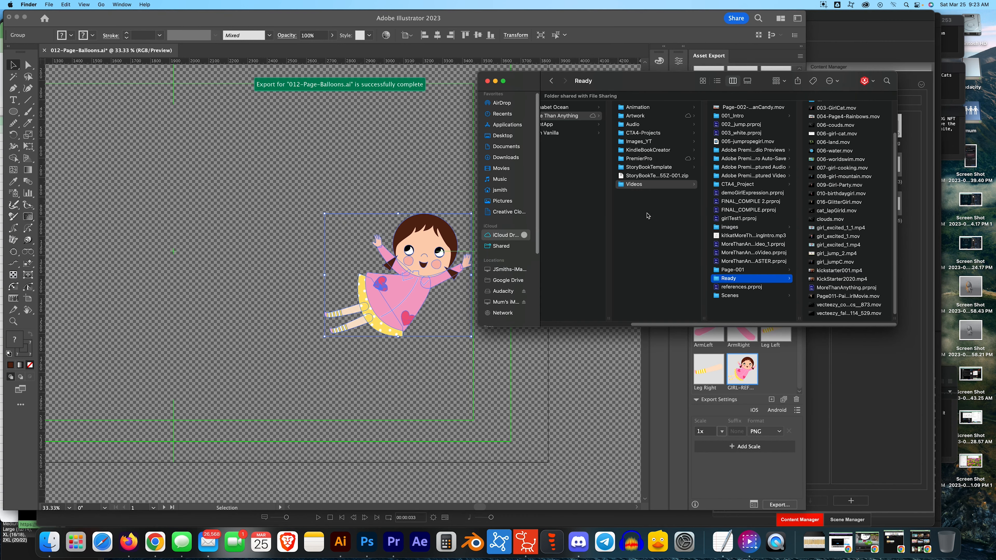
# - Open the 1x folder inside Artwork, Scenes, 012-Page-Balloons and show its files as icons
pyautogui.click(635, 116)
pyautogui.scroll(-5, 762, 296)
pyautogui.click(746, 262)
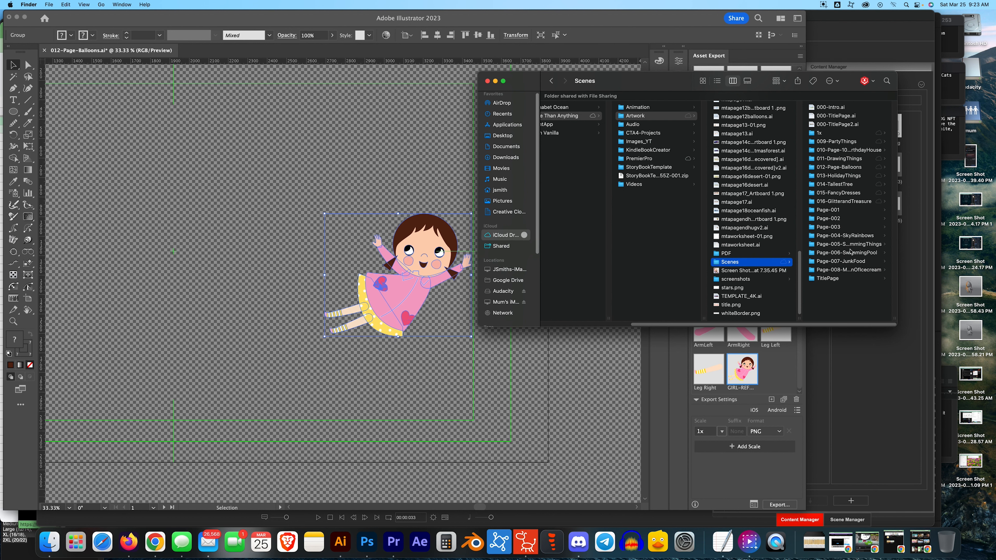
pyautogui.click(838, 167)
pyautogui.click(819, 108)
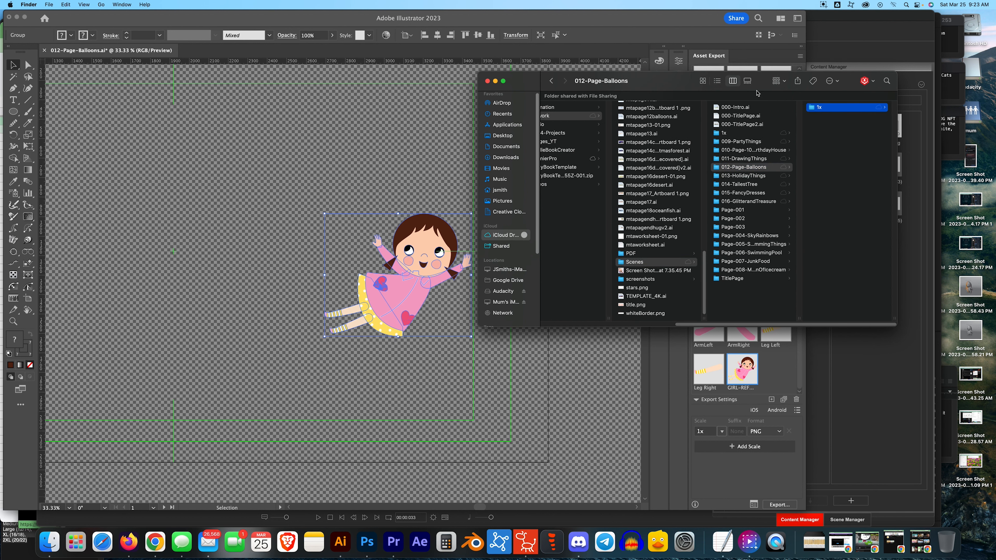
pyautogui.click(702, 82)
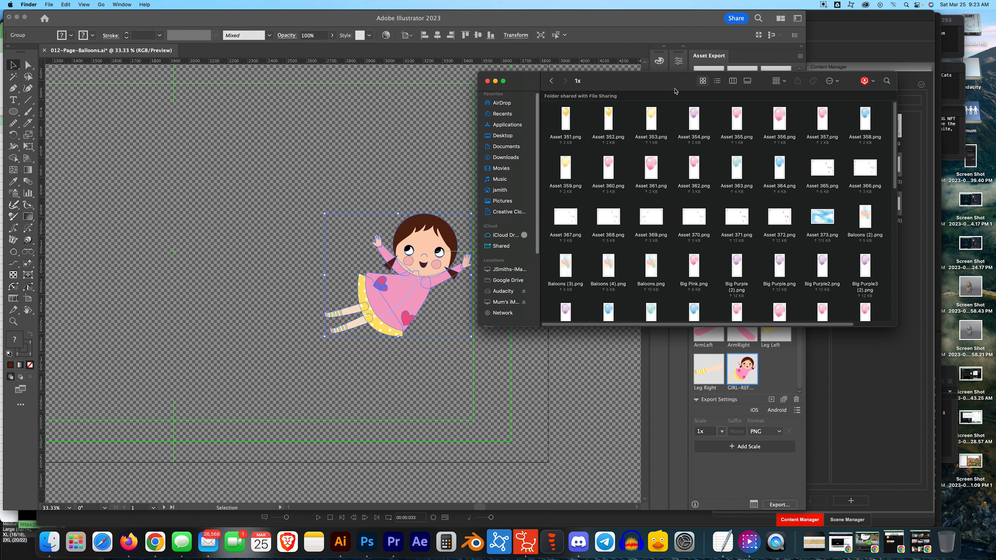
# - Sort the folder's files by date added and look through them for the exported girl parts
pyautogui.rightClick(636, 159)
pyautogui.moveTo(665, 205)
pyautogui.click(756, 274)
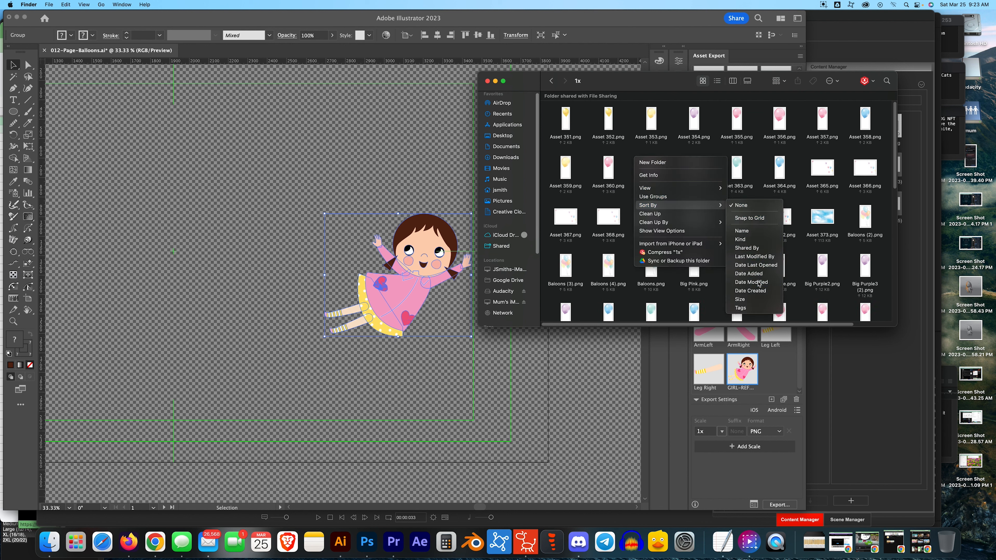
pyautogui.scroll(2, 649, 207)
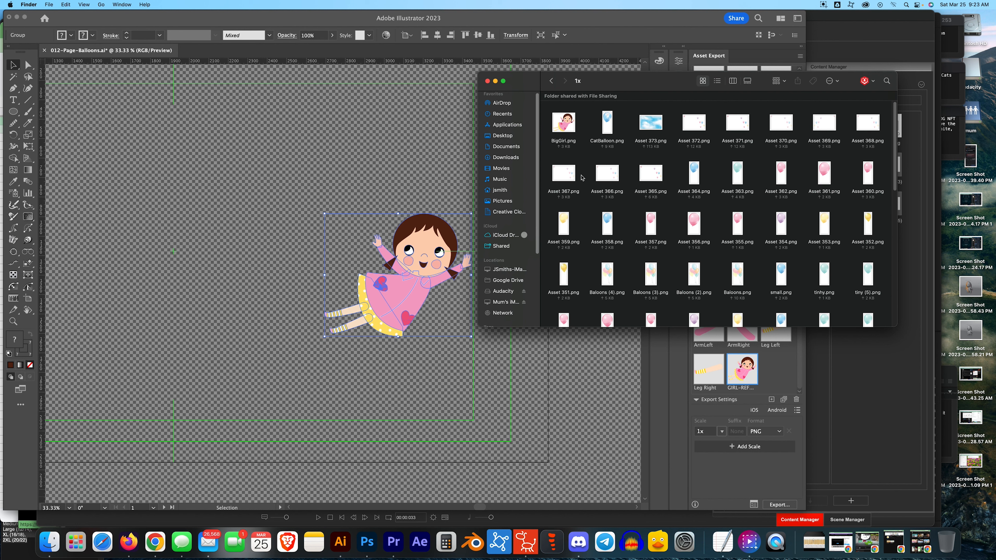
pyautogui.scroll(-3, 588, 208)
pyautogui.scroll(-5, 607, 211)
pyautogui.scroll(8, 610, 211)
pyautogui.click(733, 81)
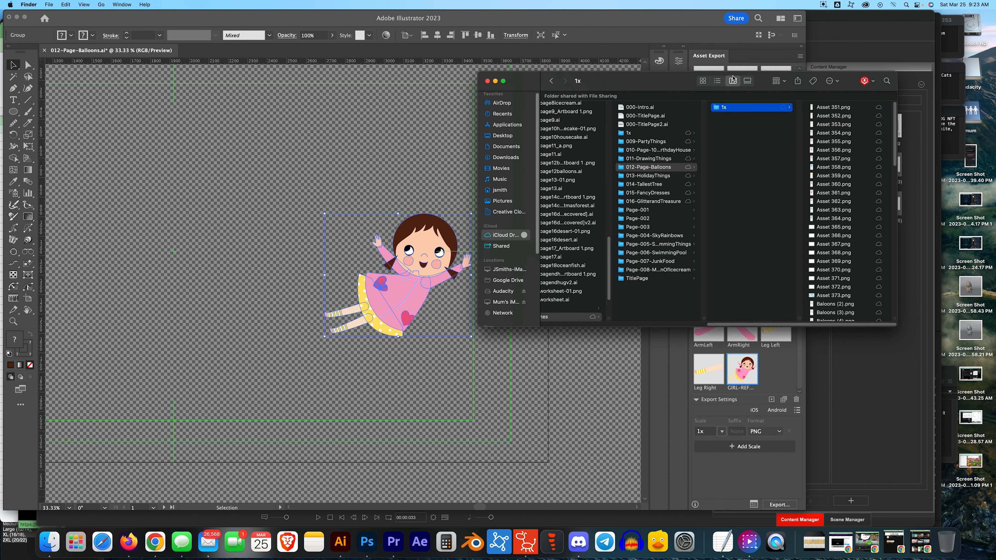
pyautogui.click(702, 80)
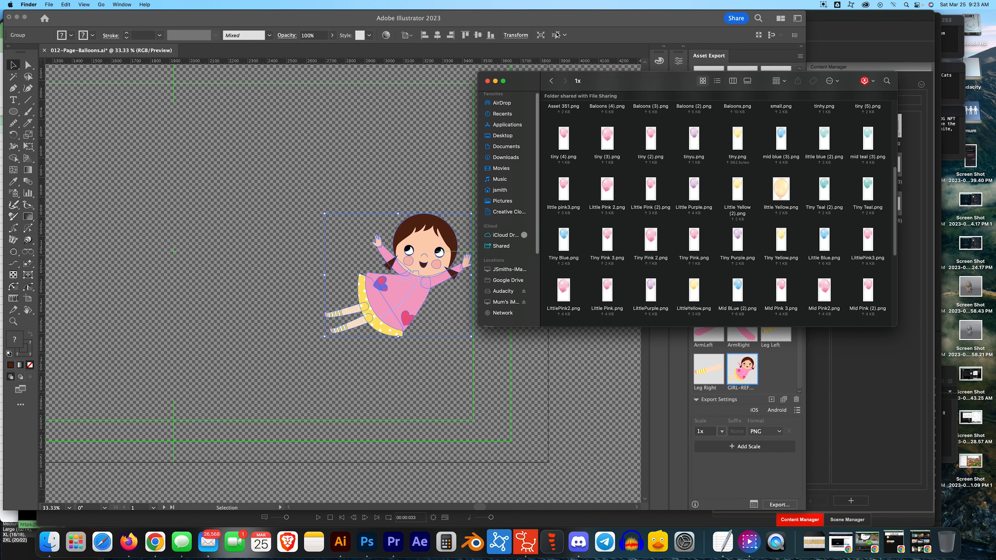
# - Switch to Illustrator, check where the export destination folder is located without exporting, and return to Finder
pyautogui.click(552, 21)
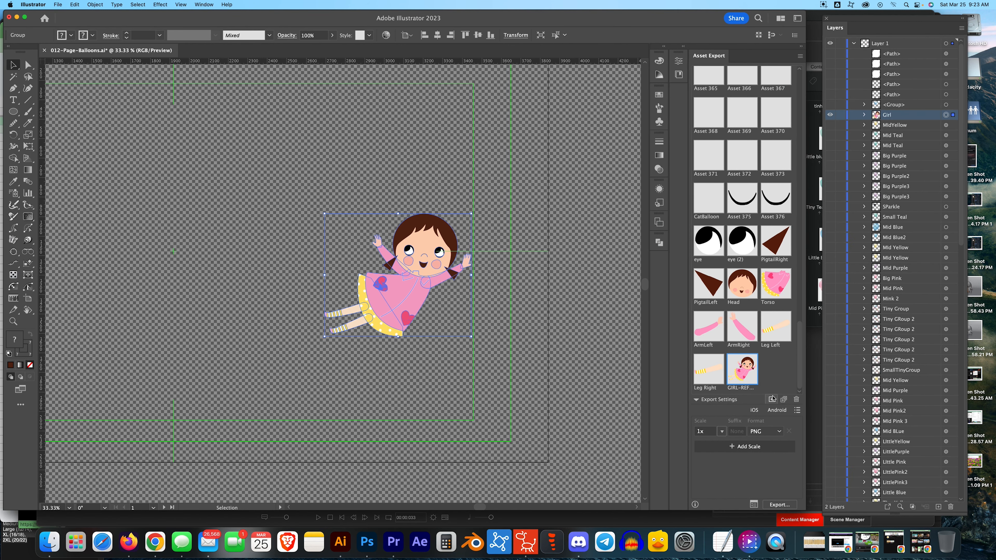
pyautogui.click(786, 505)
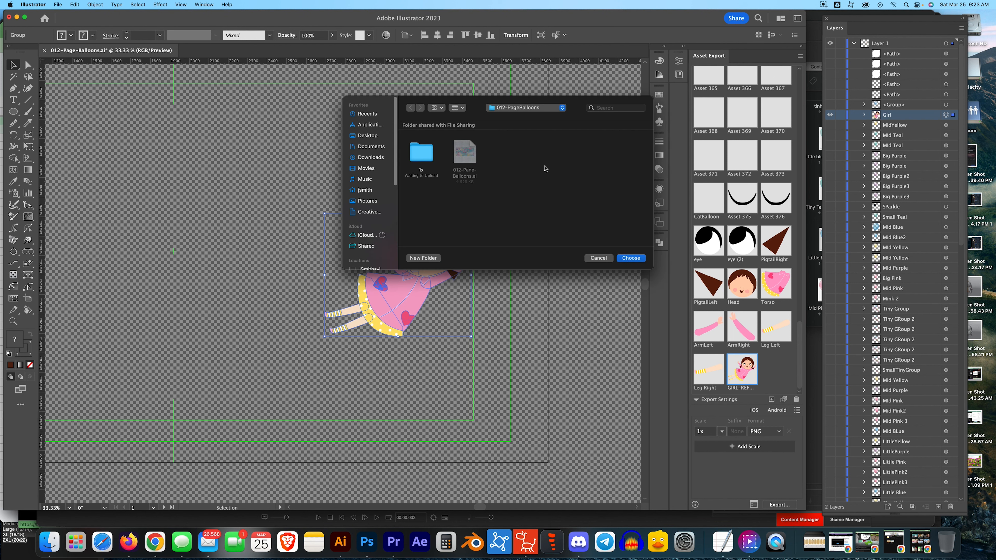
pyautogui.click(536, 109)
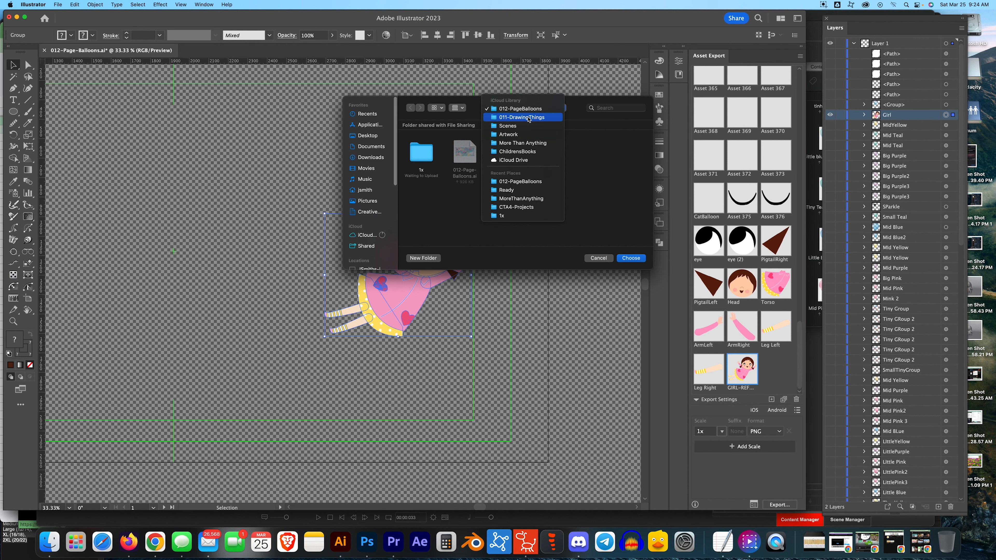
pyautogui.click(603, 258)
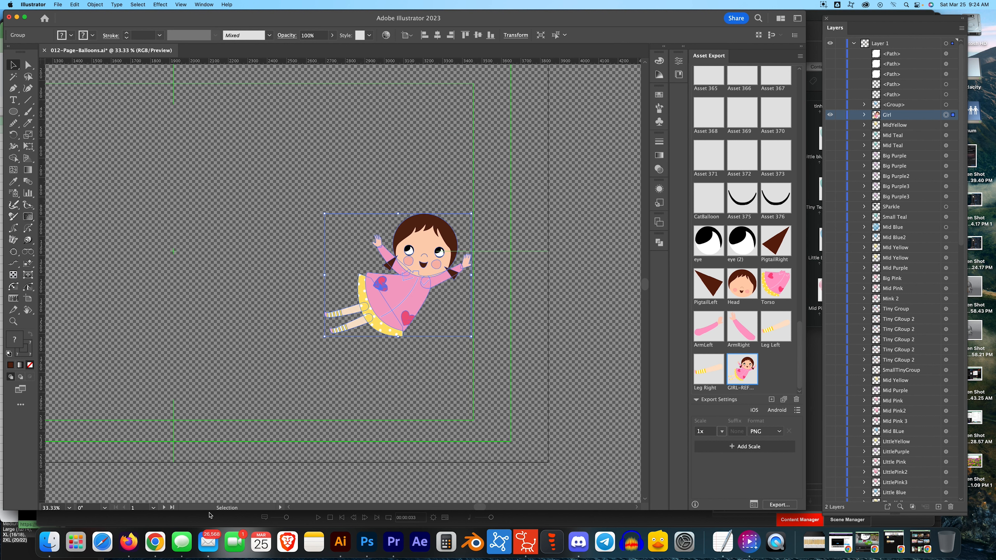
pyautogui.click(49, 541)
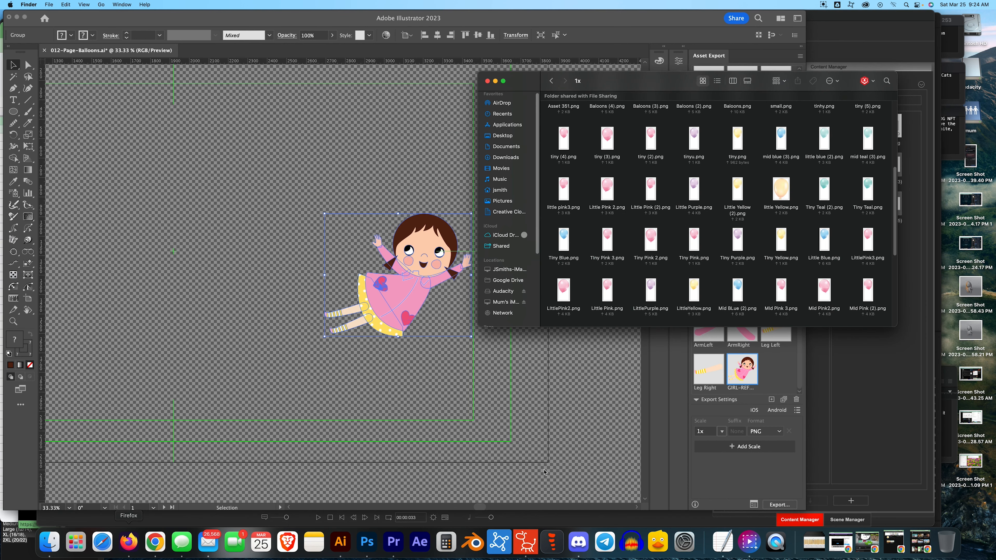
# - Open the 1x folder inside 011-DrawingThings, 012-PageBalloons and show its files as icons
pyautogui.click(732, 81)
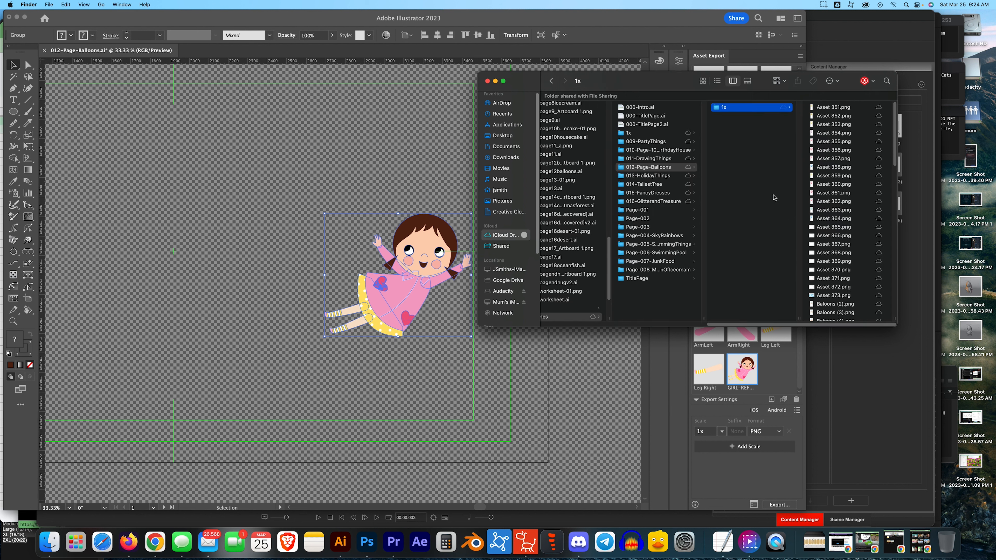
pyautogui.click(654, 157)
pyautogui.click(752, 124)
pyautogui.click(842, 109)
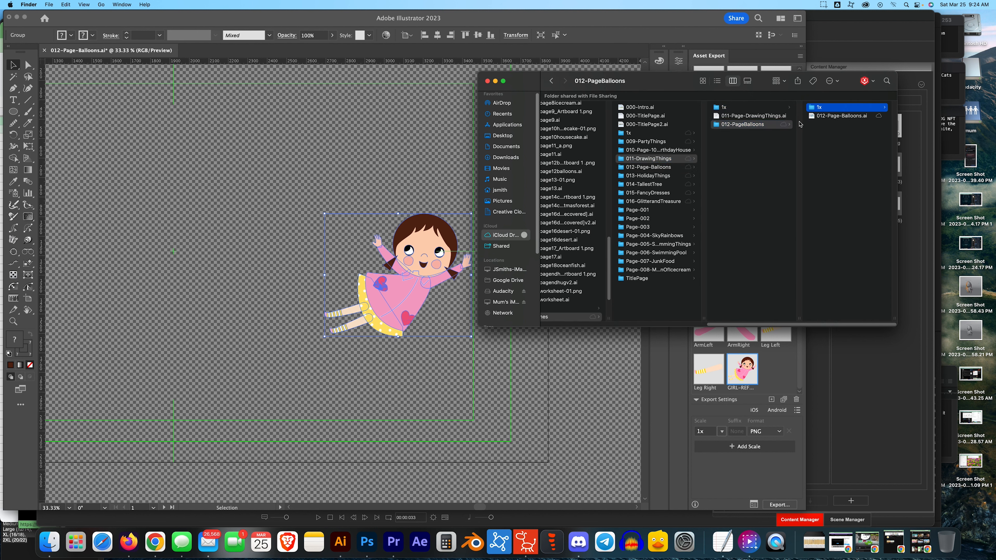
pyautogui.click(702, 80)
# - Sort the files in the 012-PageBalloons 1x folder by date added
pyautogui.rightClick(671, 156)
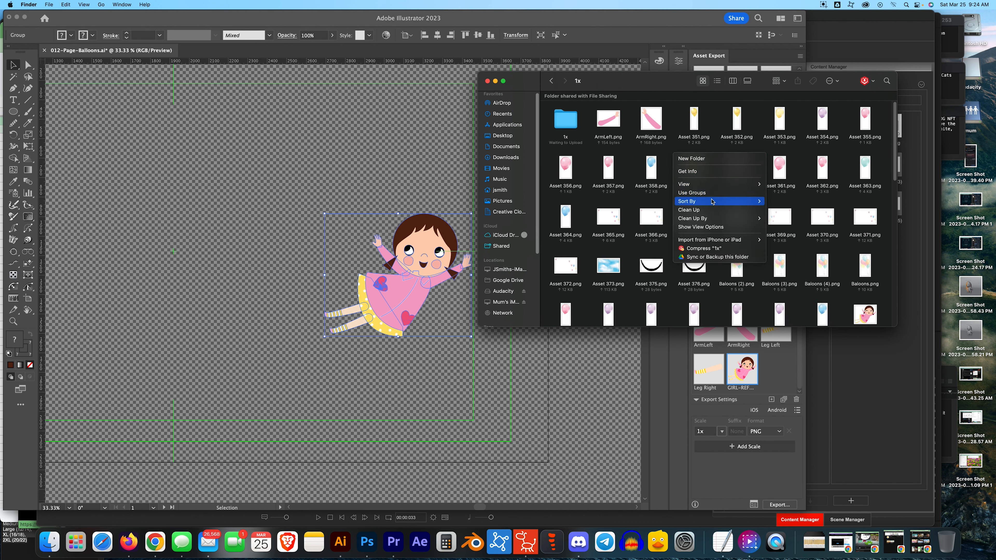
pyautogui.moveTo(731, 202)
pyautogui.click(787, 270)
pyautogui.scroll(1, 602, 137)
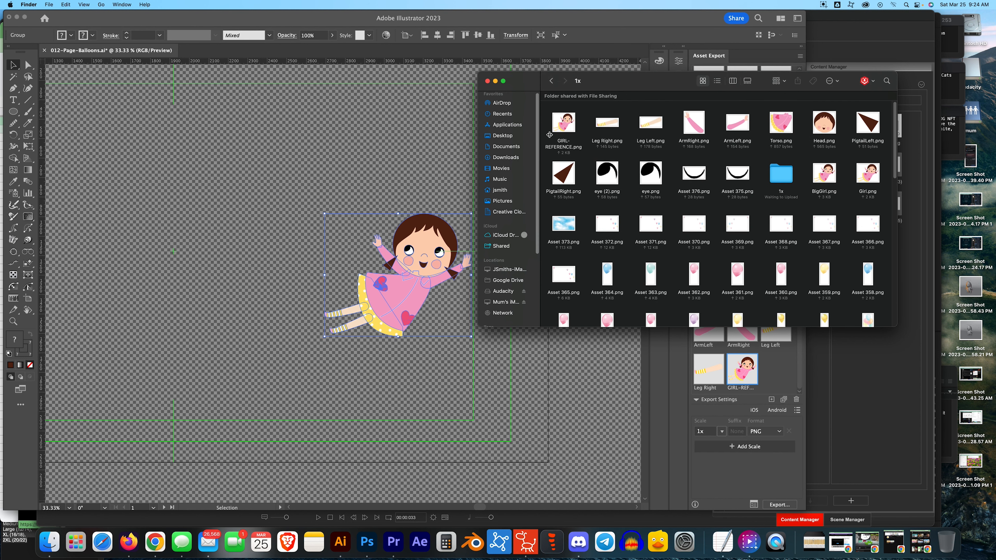
# - Switch to Cartoon Animator 4 and import GIRL-REFERENCE.png onto the stage as a G3 Free Bone Actor
pyautogui.click(525, 541)
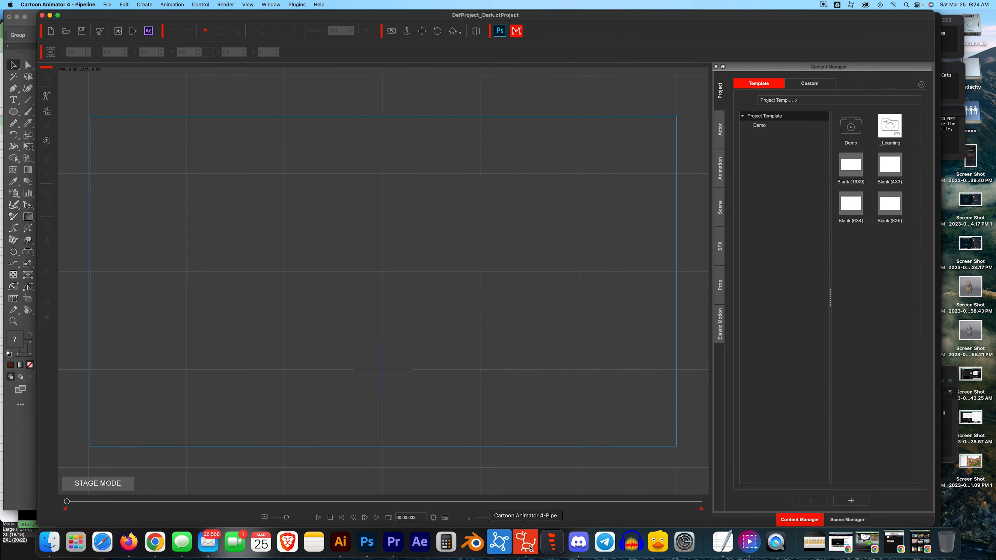
pyautogui.moveTo(565, 124); pyautogui.dragTo(382, 307)
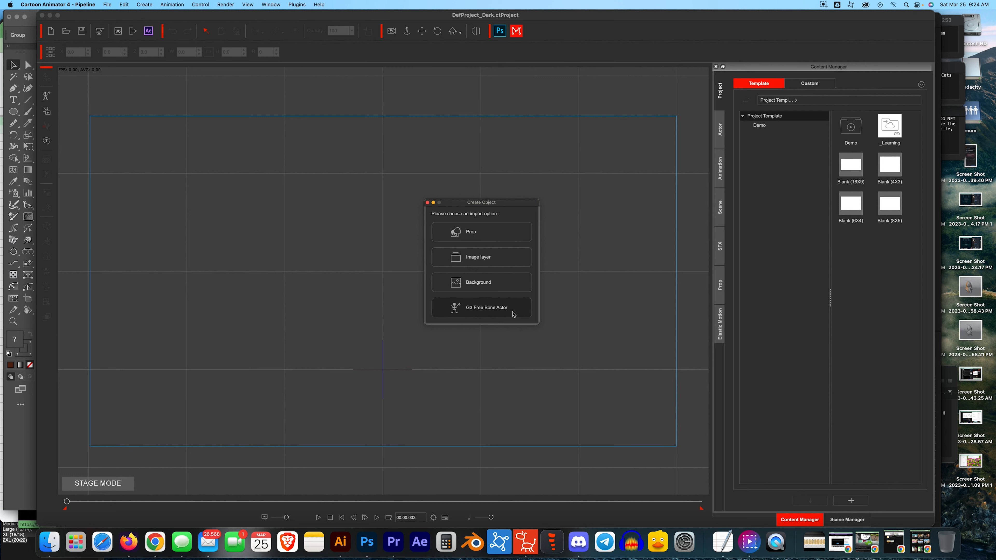
pyautogui.click(512, 312)
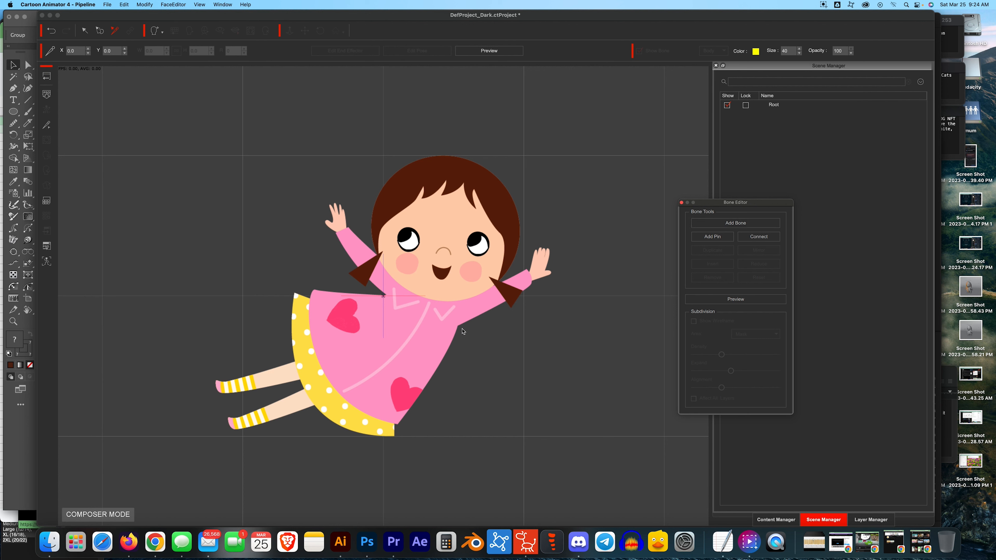
pyautogui.click(416, 340)
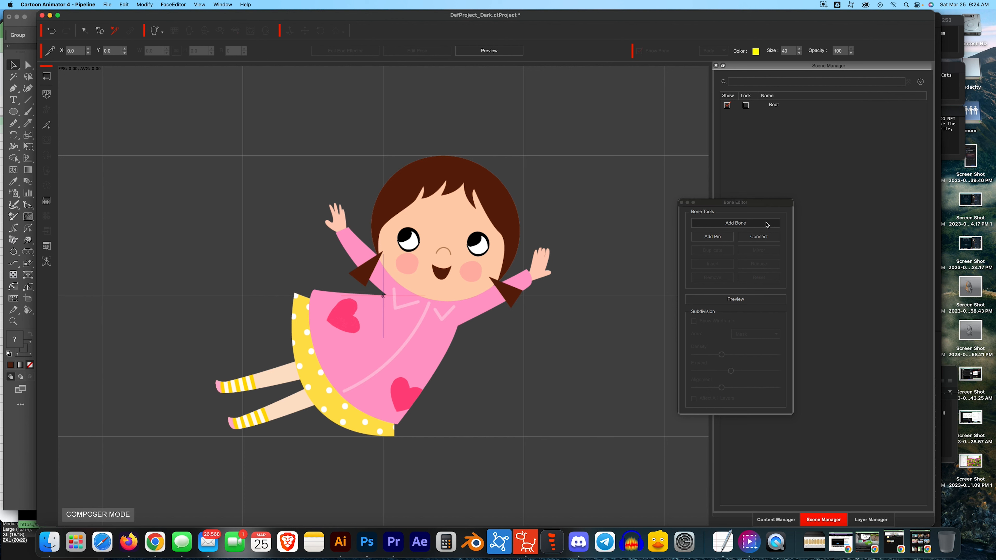
# - Add a hip bone in the girl's lower torso with two branches ending at the tops of the legs near the dress hem
pyautogui.click(755, 225)
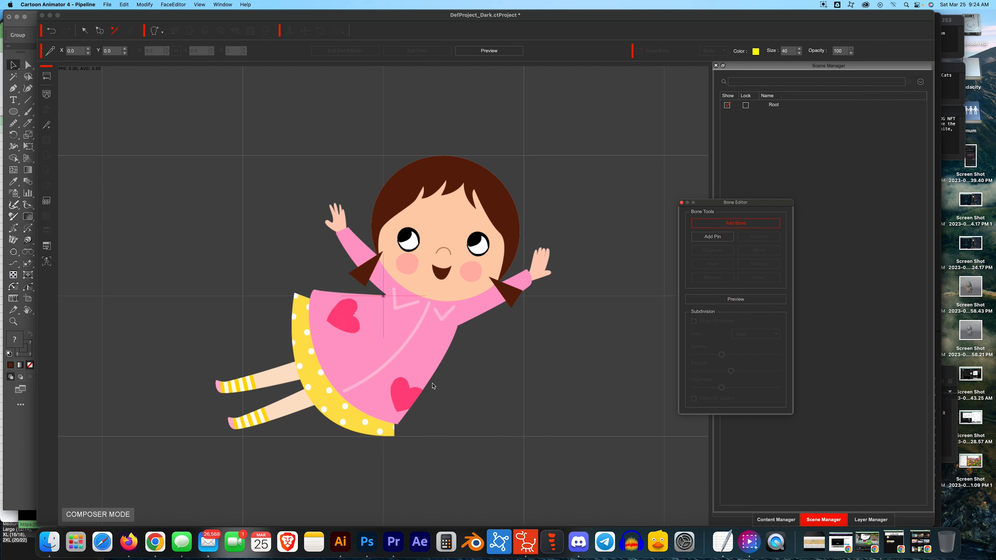
pyautogui.moveTo(356, 369); pyautogui.dragTo(308, 368)
pyautogui.click(307, 367)
pyautogui.rightClick(321, 376)
pyautogui.click(342, 369)
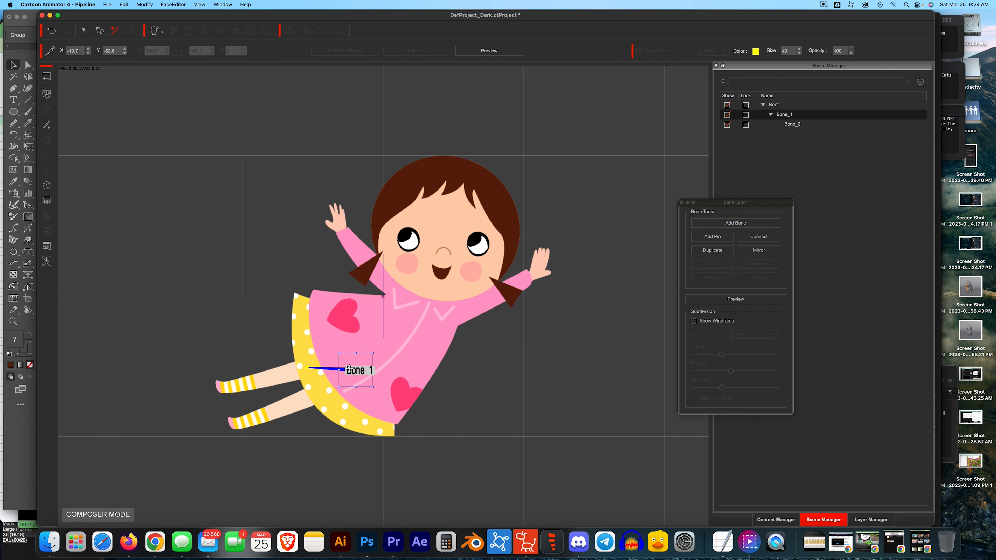
pyautogui.click(321, 392)
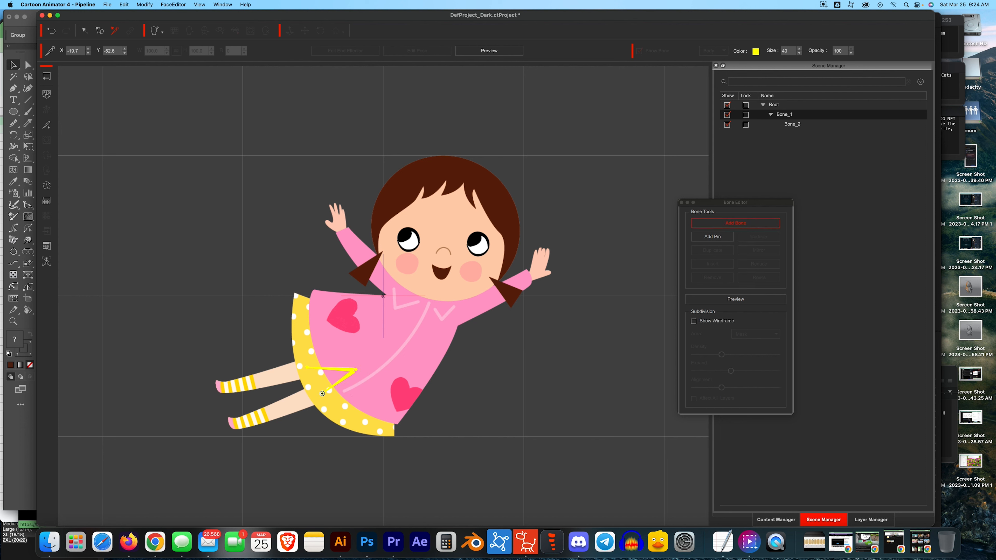
pyautogui.rightClick(317, 404)
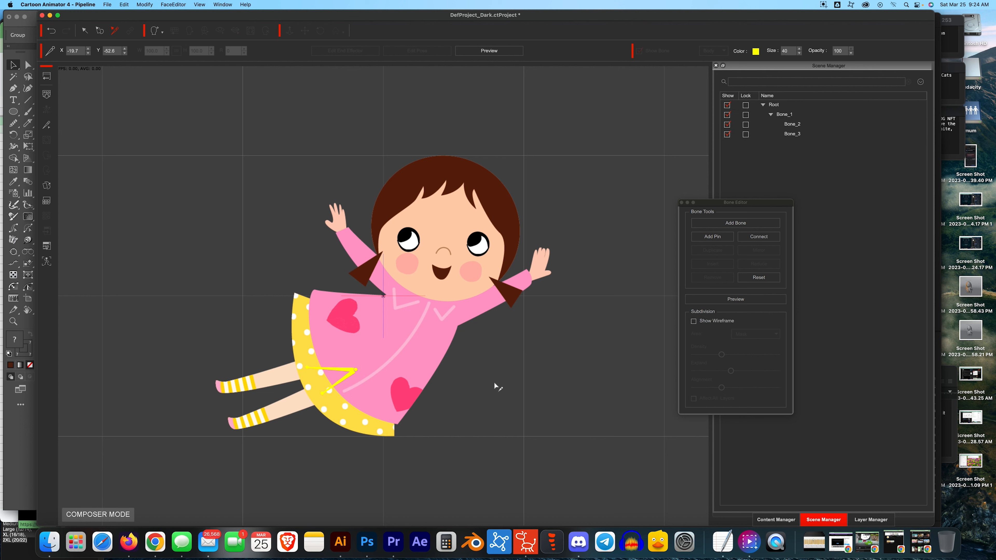
# - Add a spine bone from the hip bone up to the middle of the girl's torso
pyautogui.click(343, 370)
pyautogui.click(741, 223)
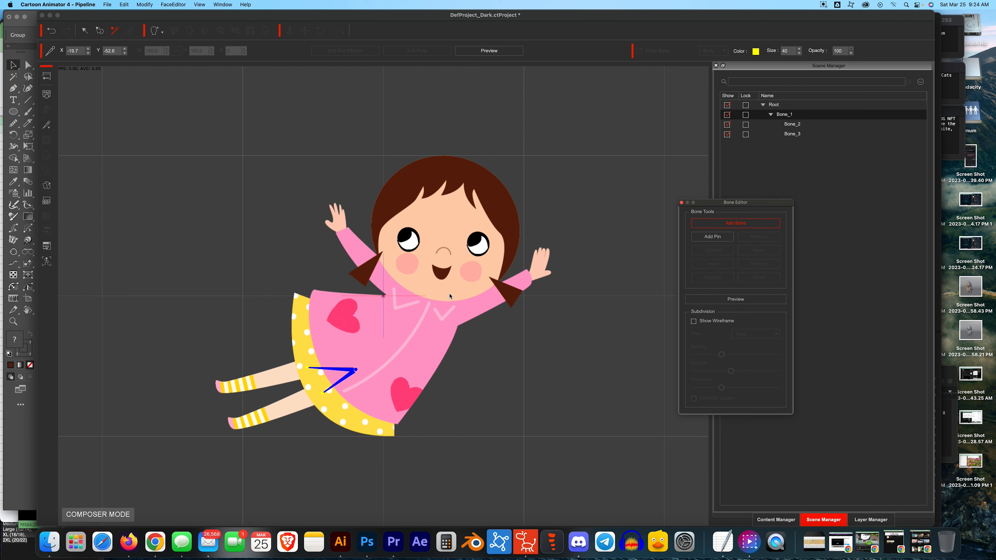
pyautogui.click(393, 348)
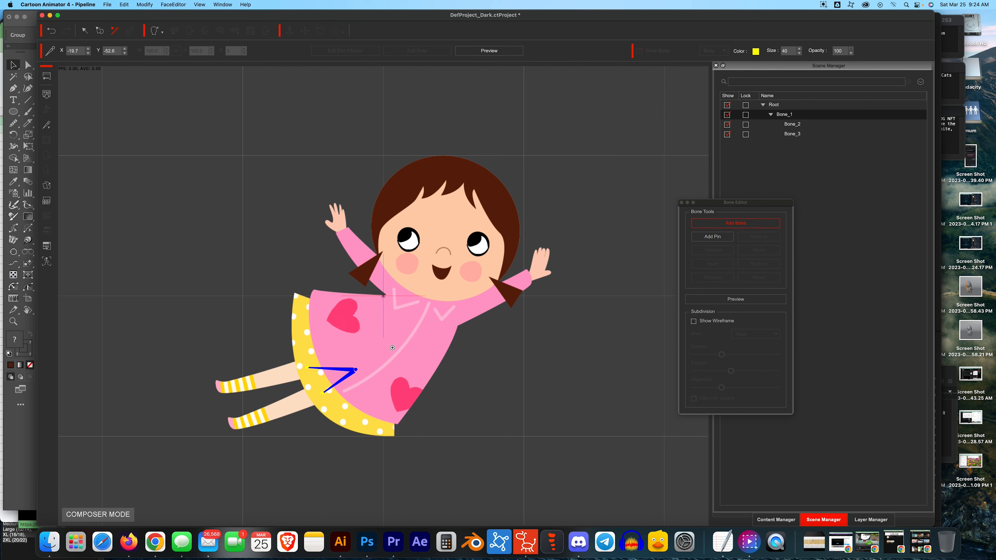
pyautogui.rightClick(393, 348)
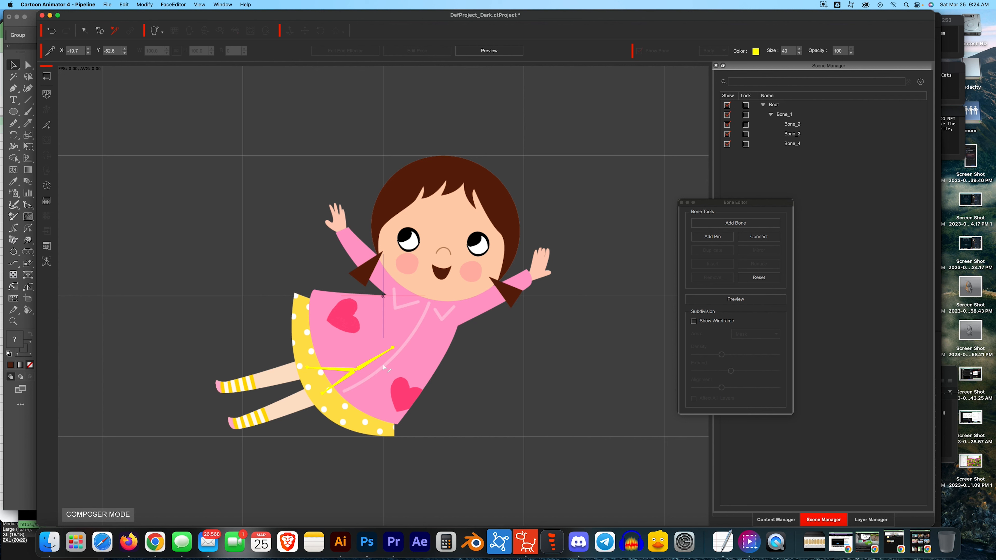
# - Extend the spine to a chest bone below the collar and branch it out to both shoulders
pyautogui.click(735, 222)
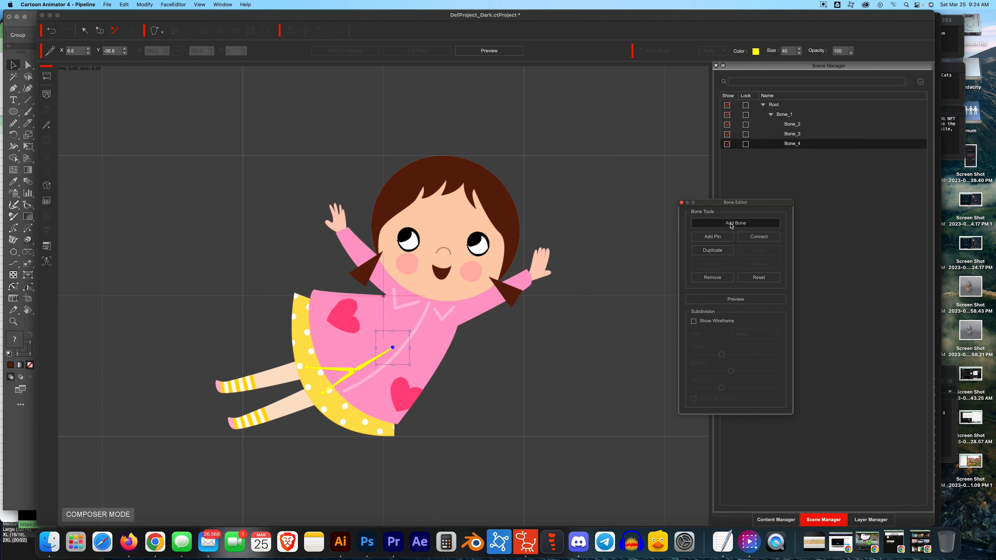
pyautogui.click(423, 311)
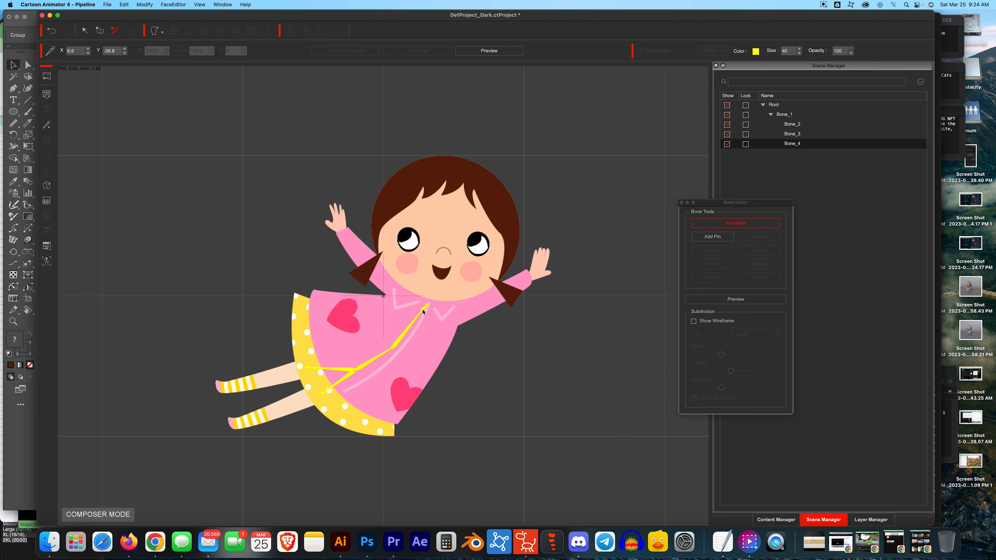
pyautogui.doubleClick(451, 312)
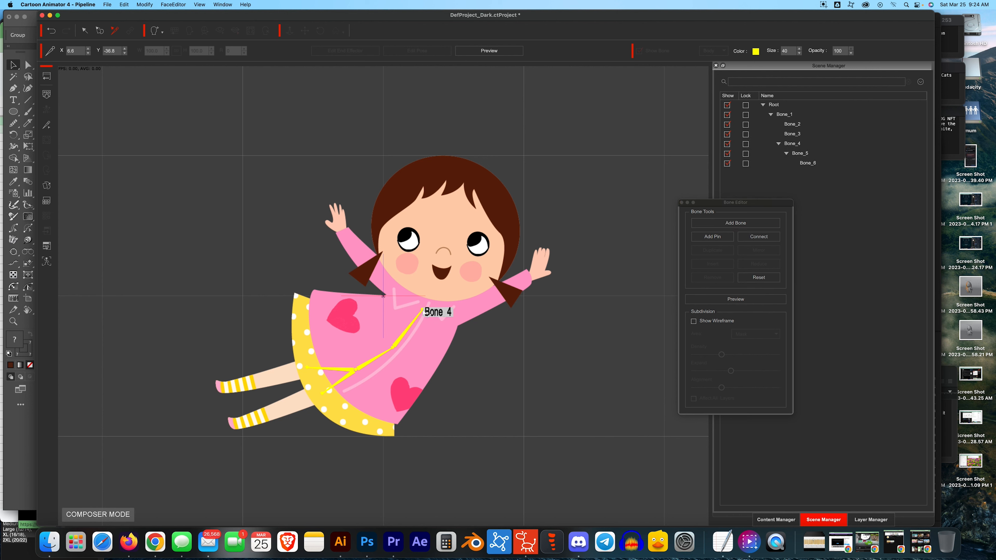
pyautogui.click(424, 310)
pyautogui.click(720, 224)
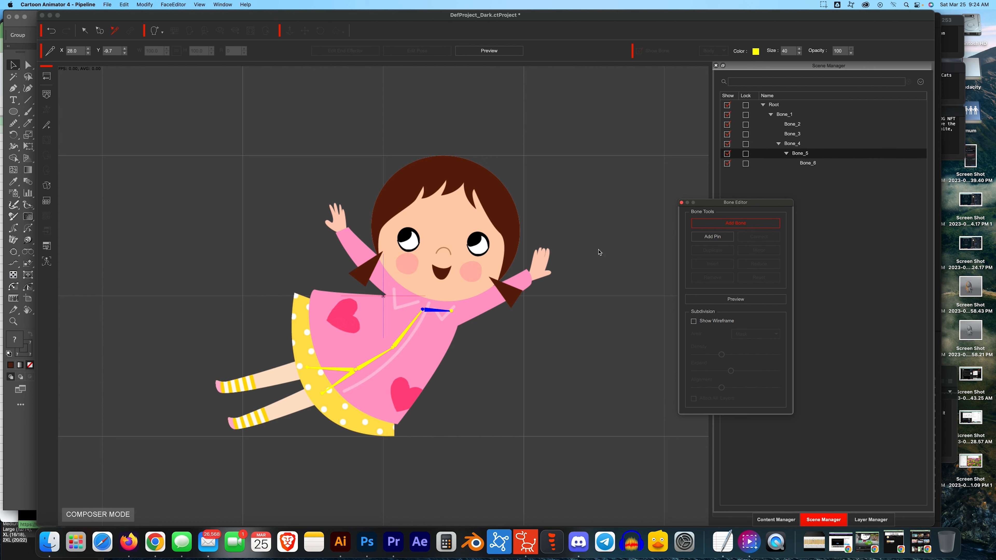
pyautogui.click(410, 299)
pyautogui.doubleClick(399, 298)
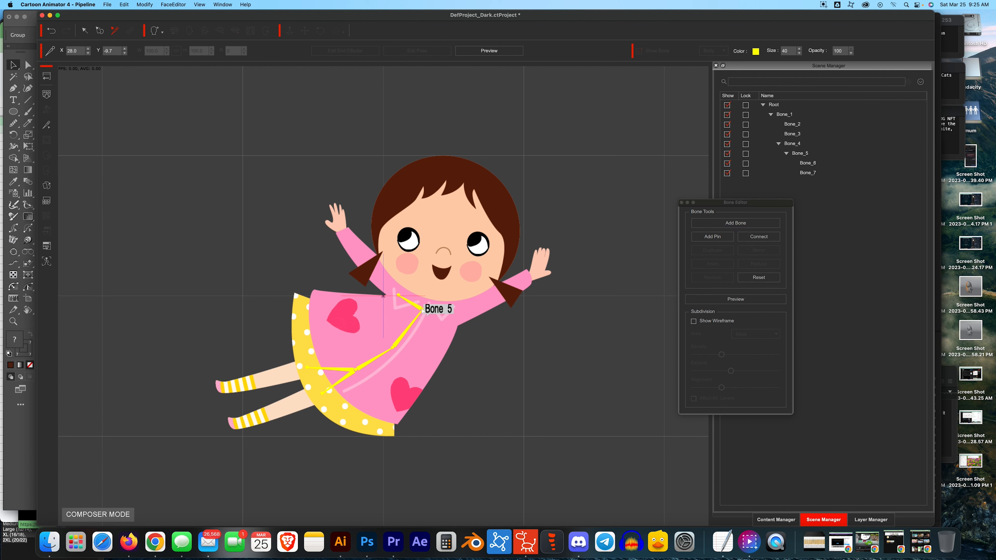
# - Add a neck bone from the chest bone up to the base of the girl's head
pyautogui.click(425, 310)
pyautogui.click(735, 223)
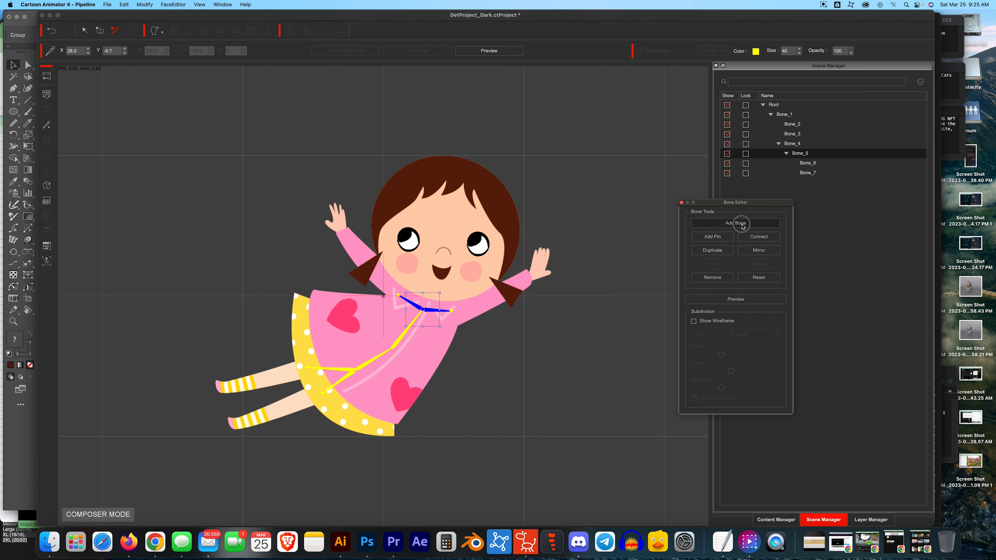
pyautogui.click(432, 293)
pyautogui.click(431, 304)
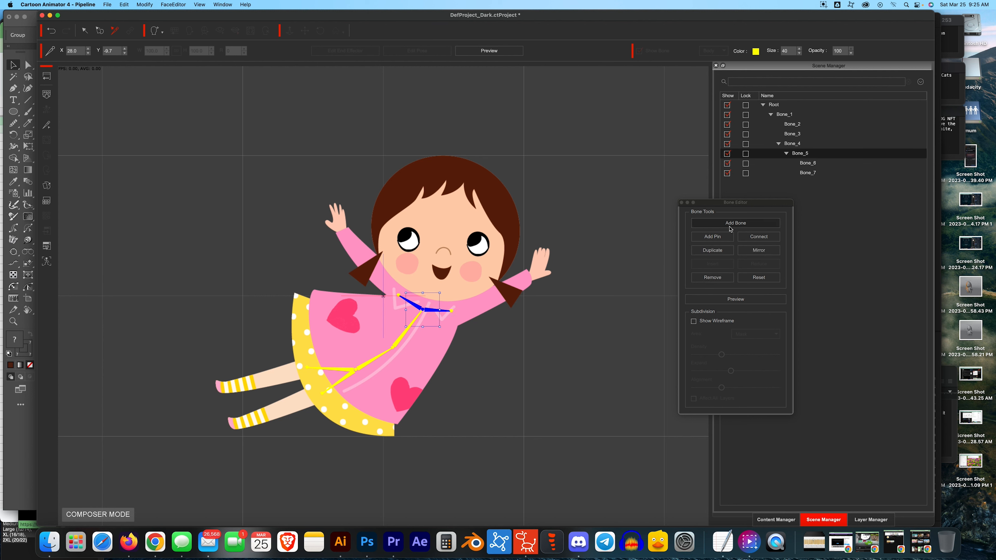
pyautogui.click(429, 292)
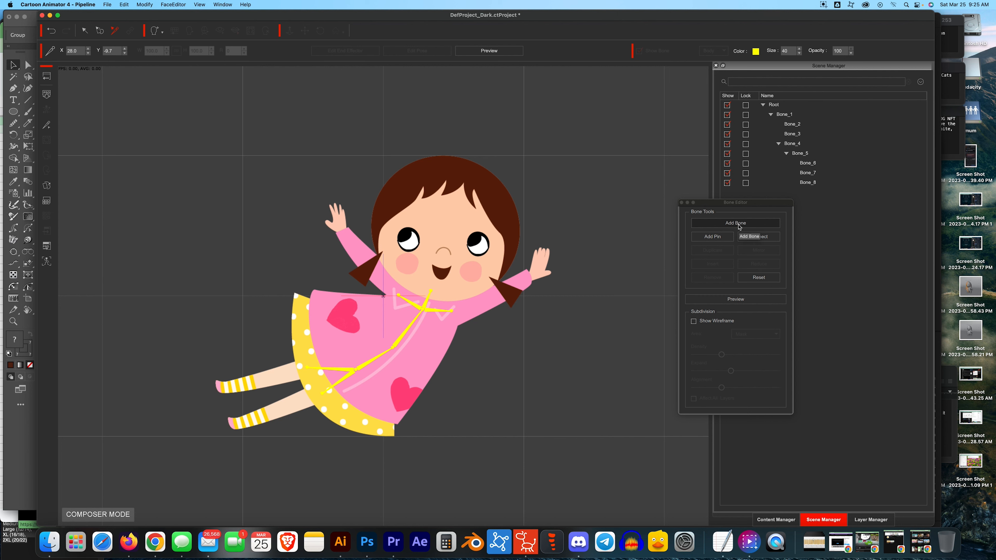
# - Add a bone from the bone at the base of the head to the girl's eye nearest the raised arm
pyautogui.click(431, 291)
pyautogui.click(755, 224)
pyautogui.click(408, 240)
pyautogui.rightClick(439, 301)
pyautogui.click(432, 292)
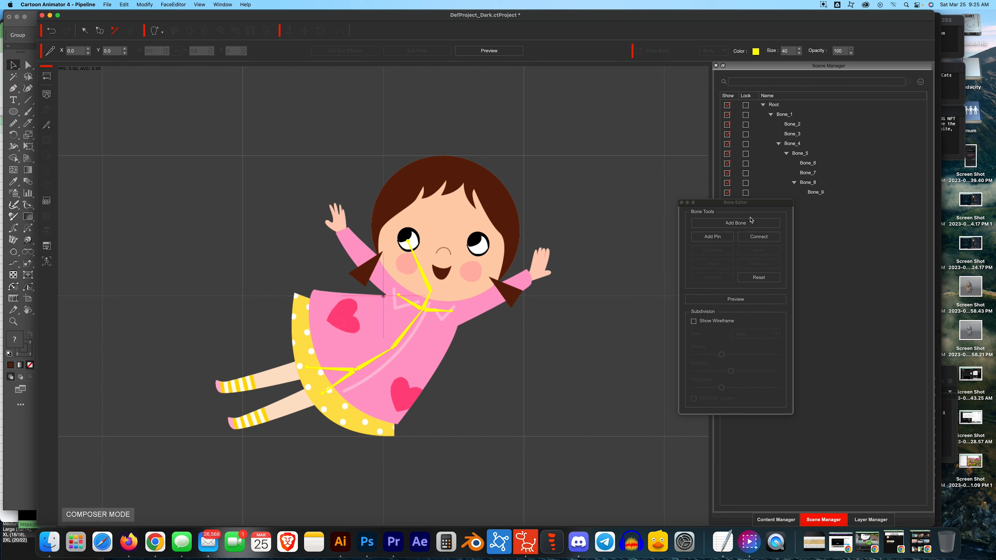
# - Branch a second bone from the base of the head to the girl's other eye
pyautogui.click(427, 289)
pyautogui.click(735, 223)
pyautogui.click(479, 247)
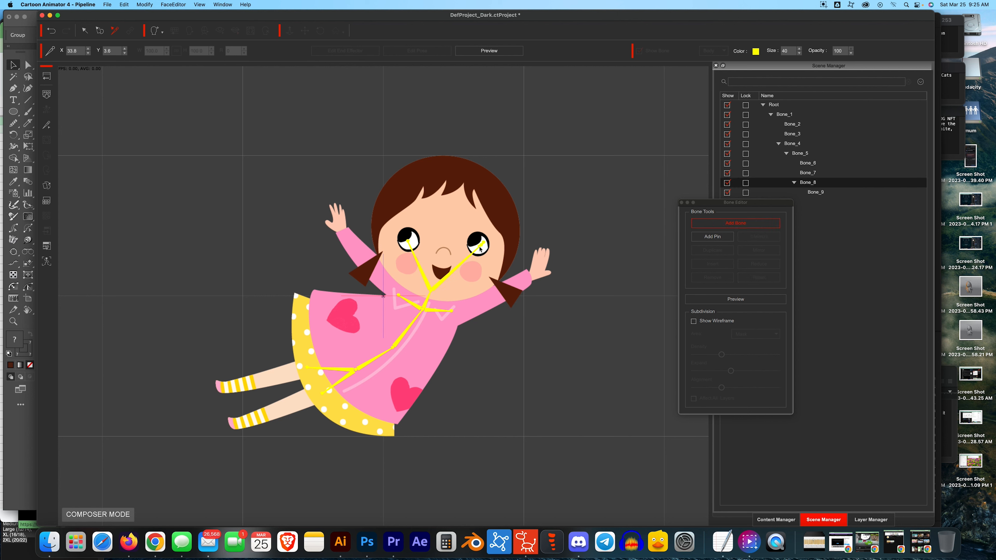
pyautogui.rightClick(468, 288)
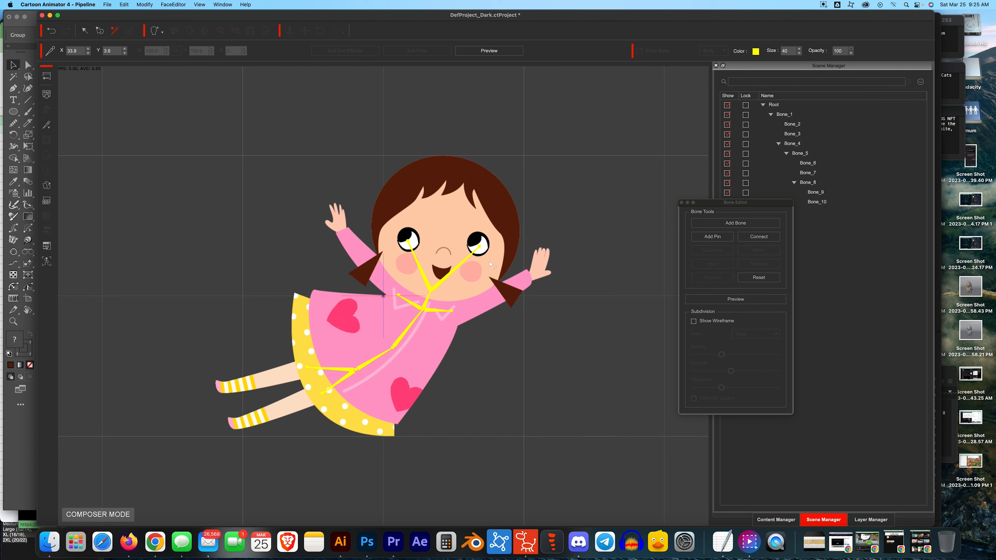
pyautogui.click(479, 246)
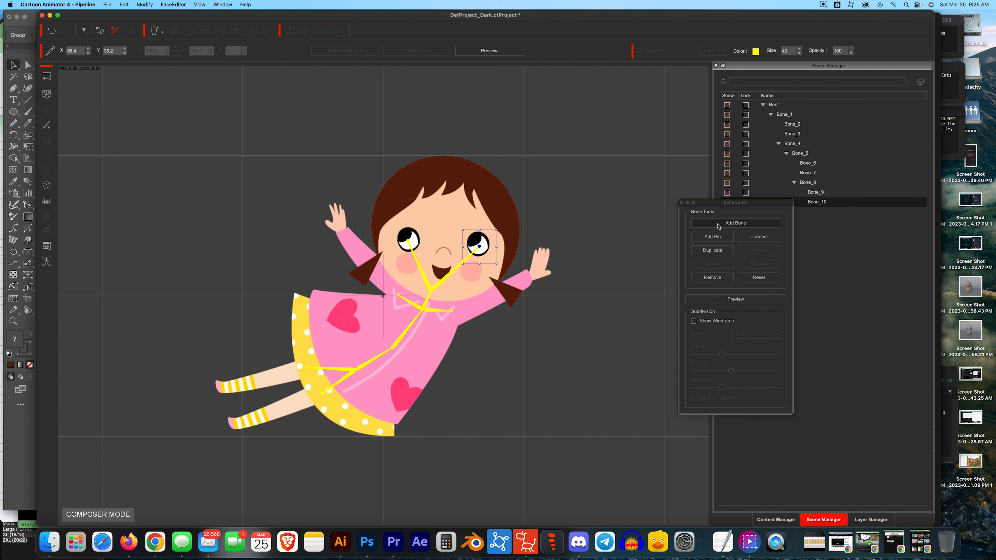
# - Branch two more bones from the base of the head to the tops of both pigtails and finish bone editing
pyautogui.click(431, 291)
pyautogui.click(735, 223)
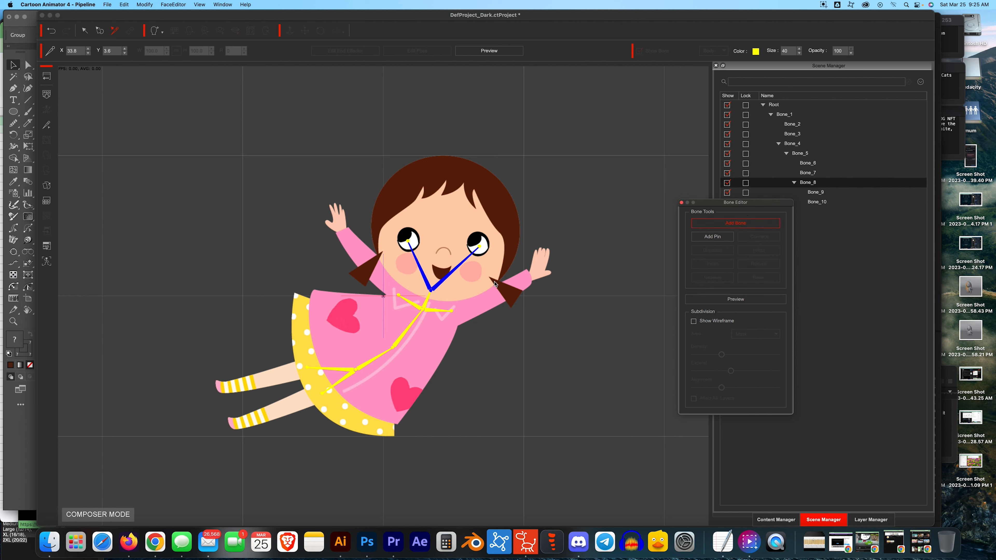
pyautogui.click(495, 284)
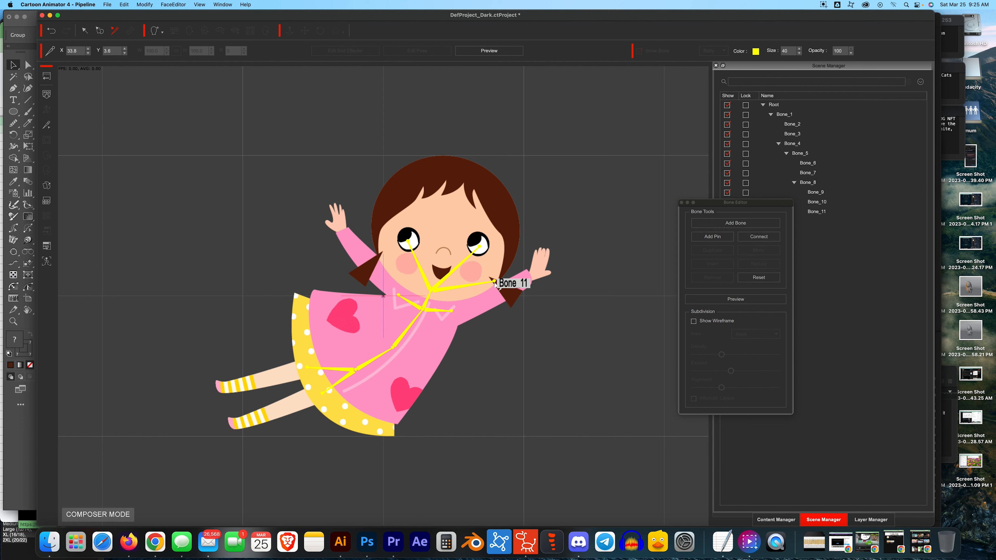
pyautogui.click(431, 290)
pyautogui.click(743, 223)
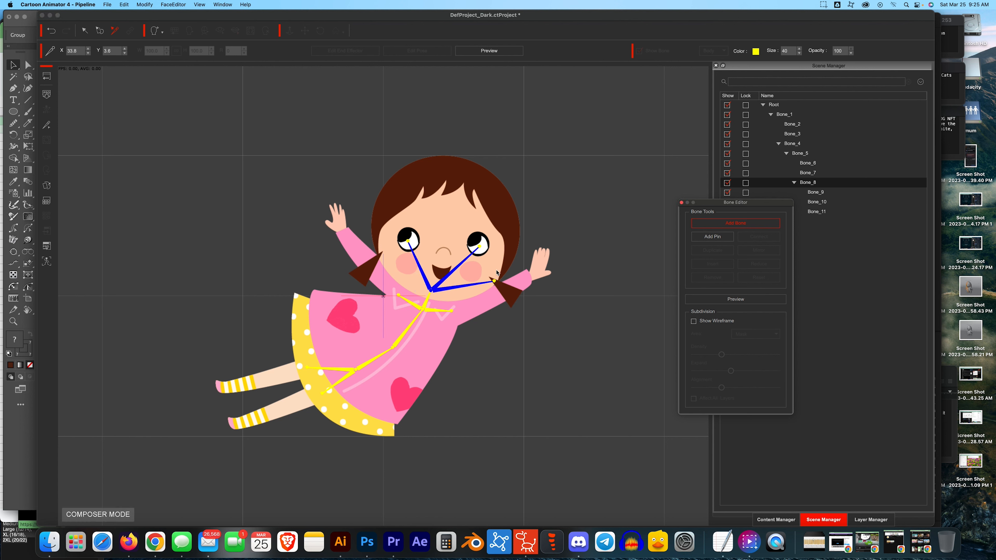
pyautogui.click(380, 257)
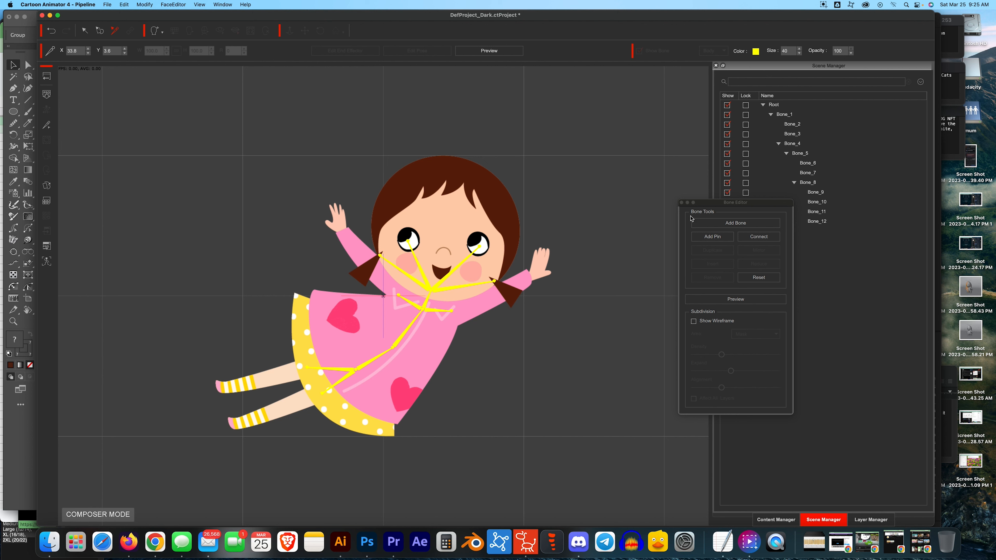
pyautogui.click(682, 202)
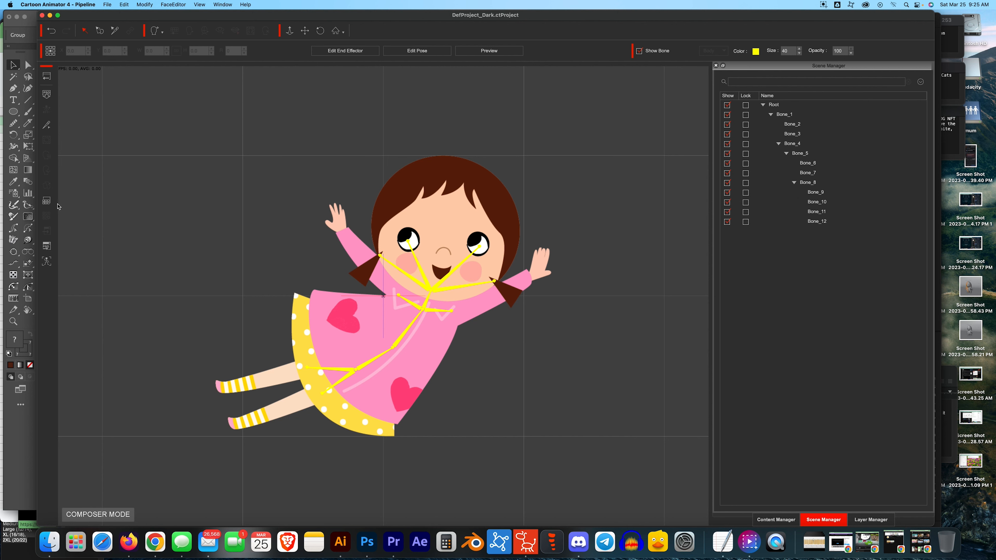
# - Start importing a sprite for the hip bone and browse to the 1x folder of 010-Page-10-BirthdayHouse
pyautogui.click(350, 370)
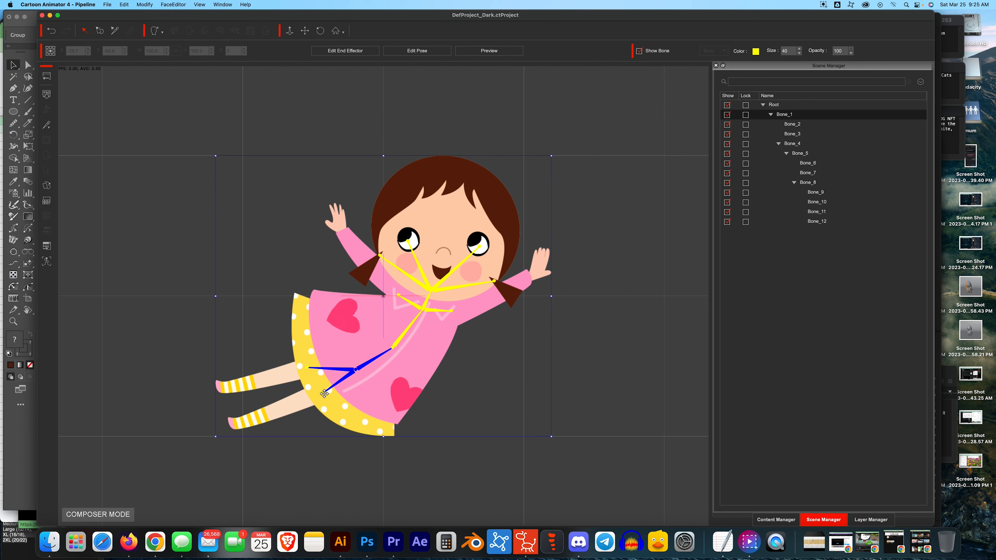
pyautogui.click(48, 188)
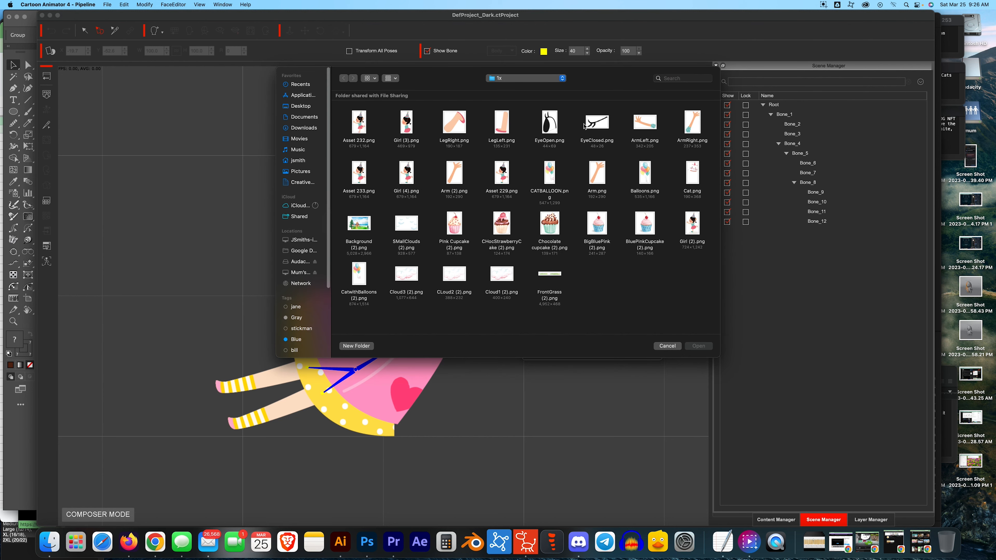
pyautogui.click(525, 78)
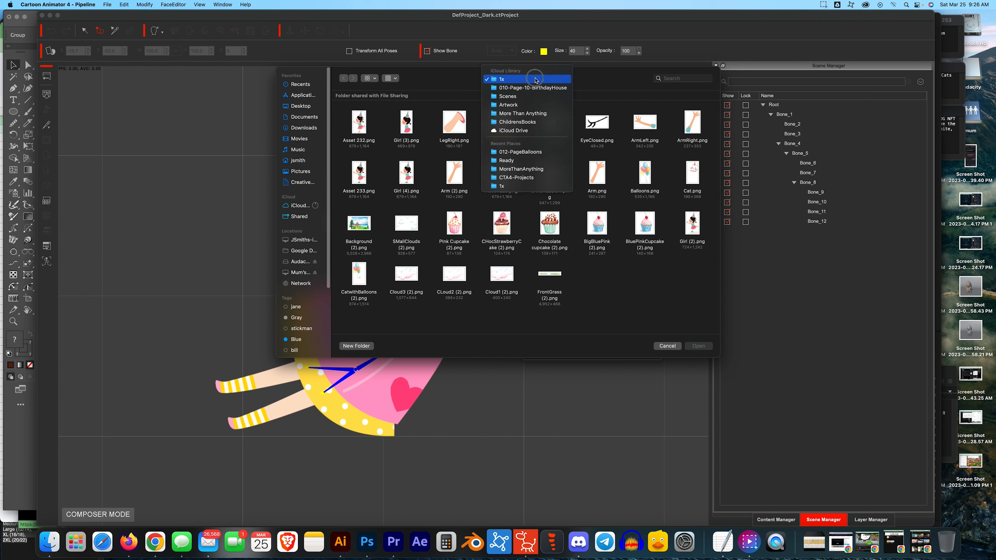
pyautogui.click(533, 97)
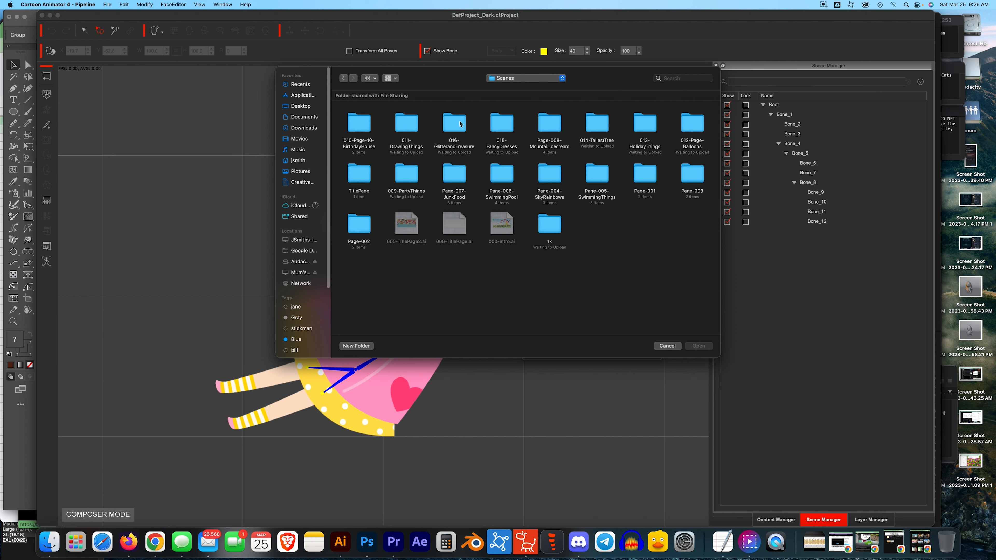
pyautogui.doubleClick(358, 123)
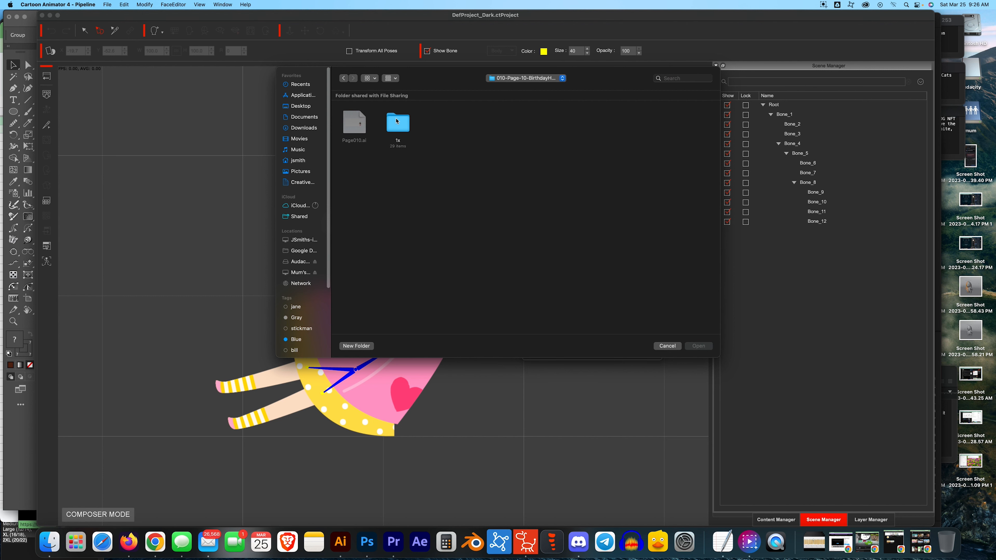
pyautogui.doubleClick(397, 121)
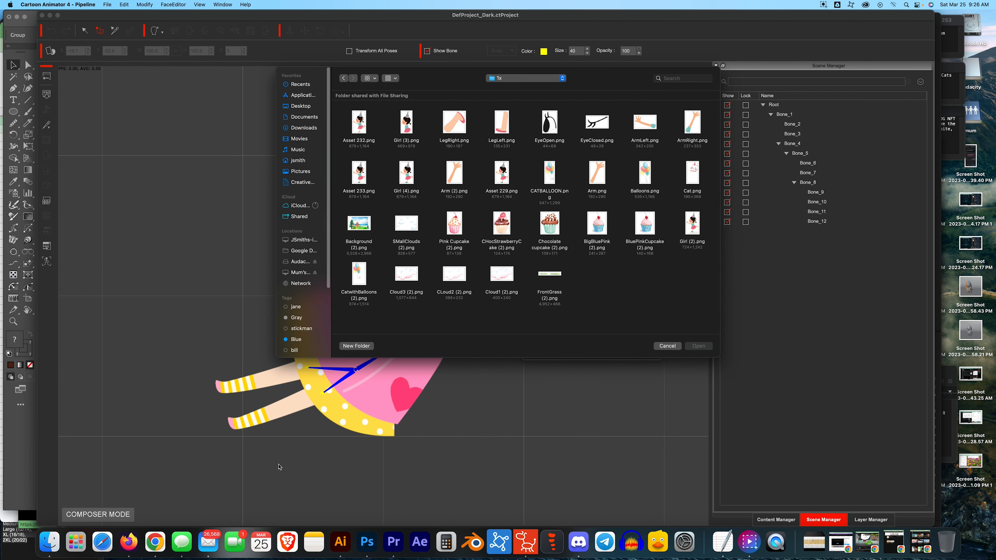
# - Check in Finder which scene folder holds GIRL-REFERENCE.png and the body-part images
pyautogui.click(49, 541)
pyautogui.click(732, 81)
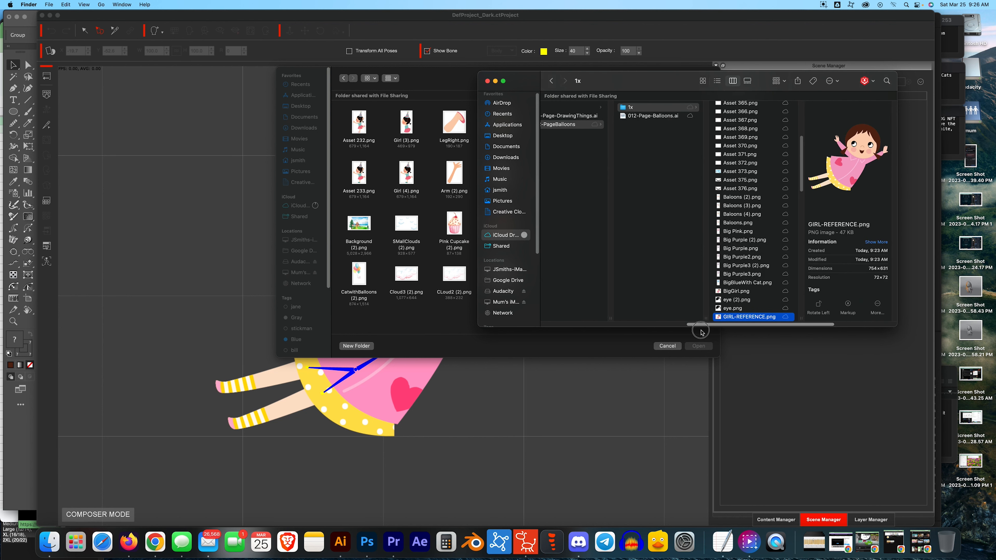
pyautogui.hscroll(-5, 701, 331)
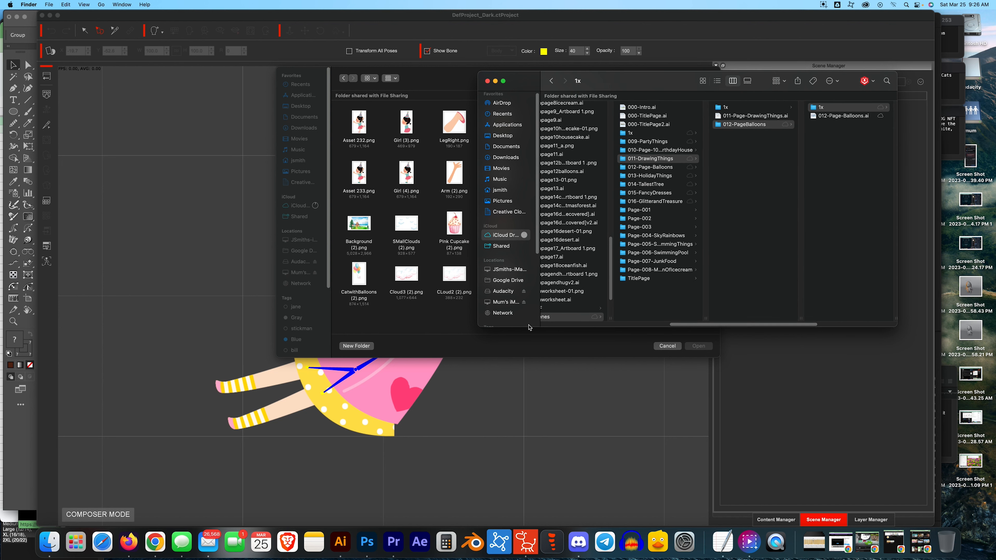
pyautogui.click(421, 99)
# - Import Torso.png as the hip bone's sprite from the 1x folder inside 011-DrawingThings and 012-PageBalloons
pyautogui.click(535, 79)
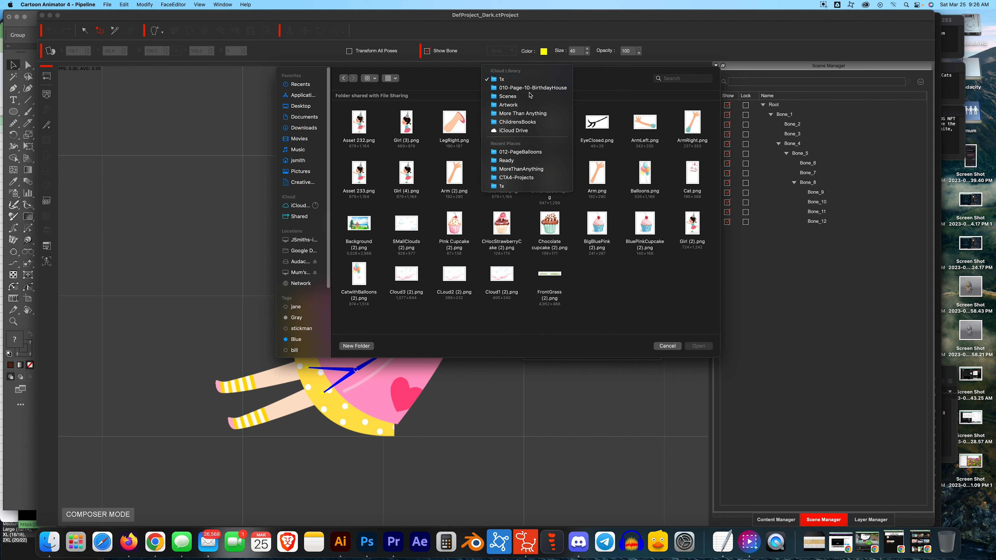
pyautogui.click(528, 95)
pyautogui.doubleClick(407, 126)
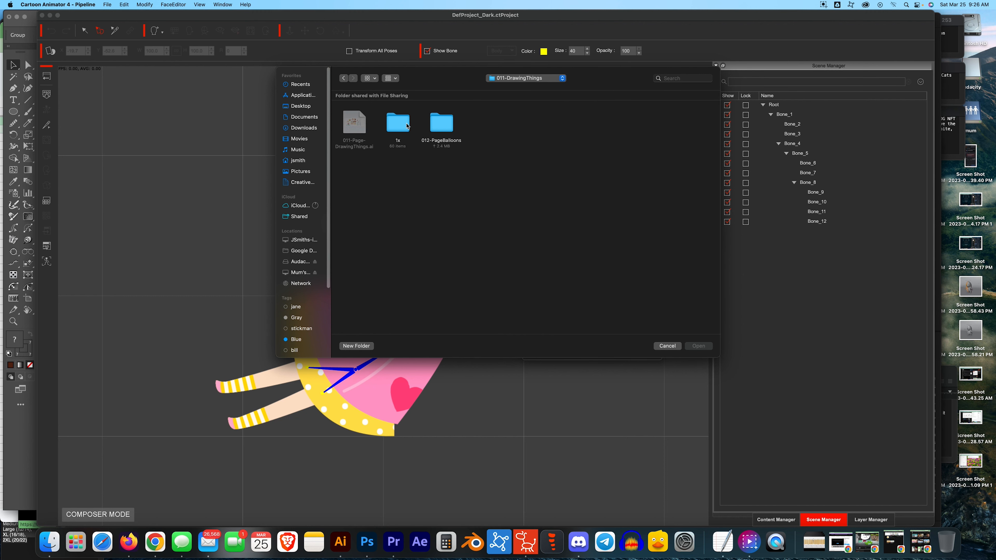
pyautogui.doubleClick(444, 124)
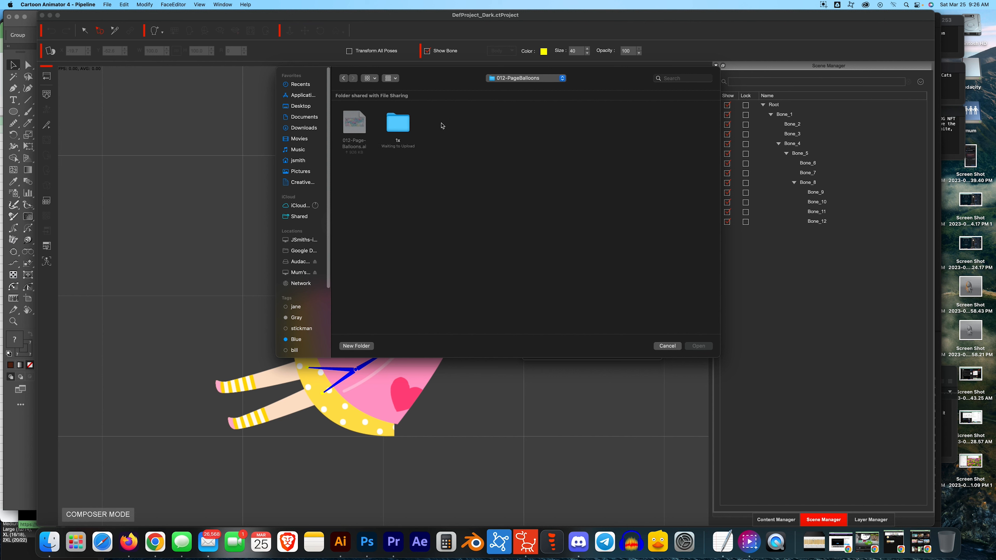
pyautogui.doubleClick(408, 126)
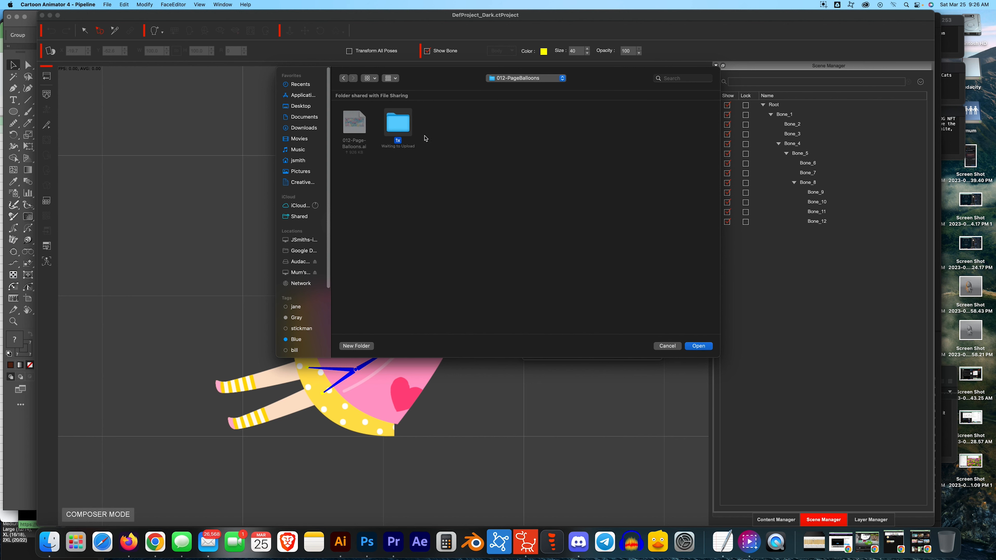
pyautogui.doubleClick(606, 123)
# - Scale the torso sprite to about 158 percent and align it with the dress in the reference image
pyautogui.moveTo(389, 379); pyautogui.dragTo(410, 375)
pyautogui.moveTo(352, 320); pyautogui.dragTo(418, 392)
pyautogui.moveTo(475, 448); pyautogui.dragTo(462, 440)
pyautogui.moveTo(437, 394); pyautogui.dragTo(423, 385)
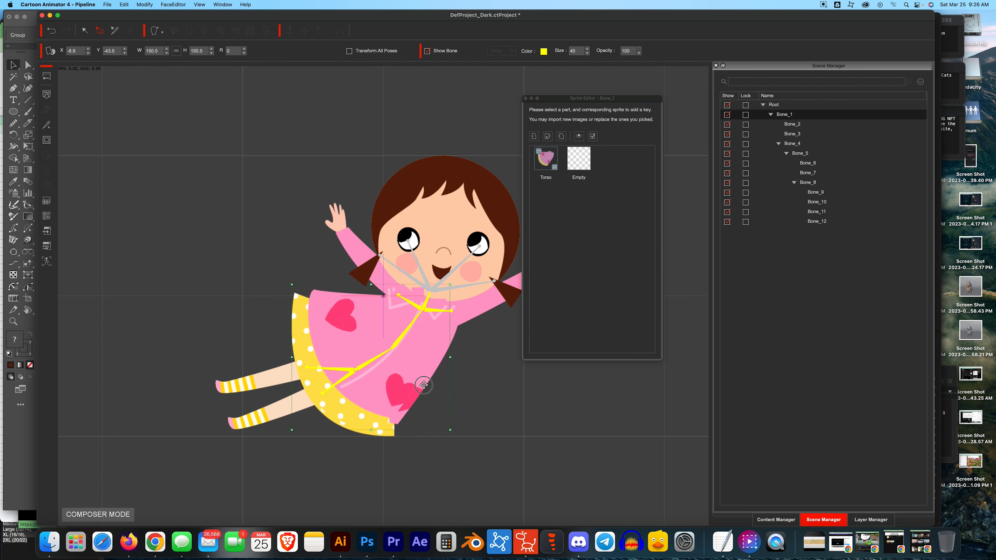
pyautogui.moveTo(451, 430); pyautogui.dragTo(459, 437)
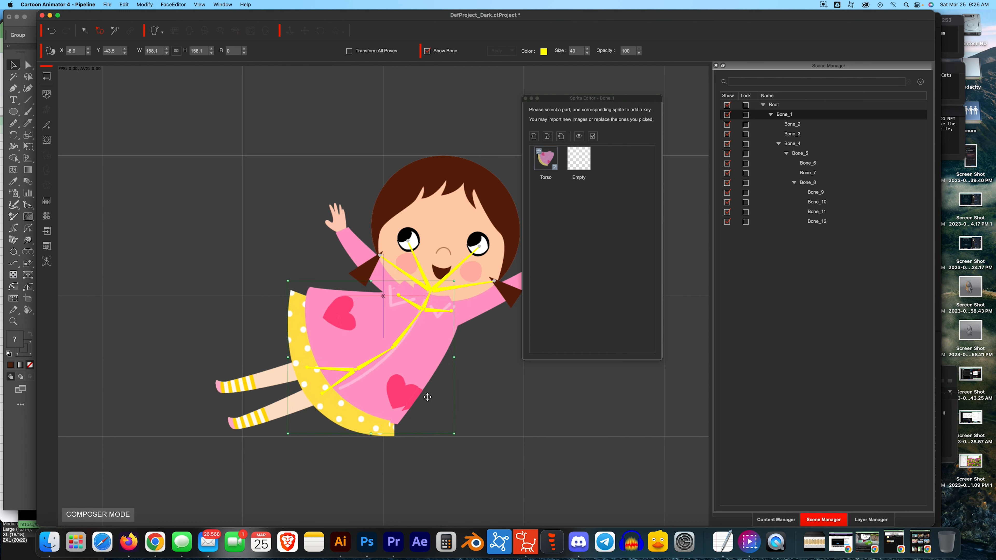
pyautogui.click(422, 391)
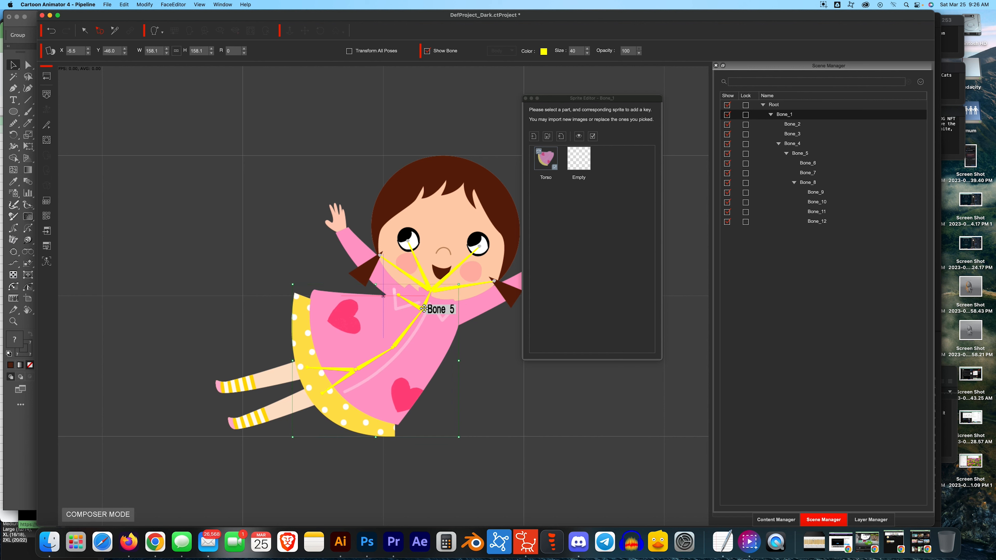
# - Import ArmRight.png on the shoulder bone beside the collar and fit it over the raised reference arm at about 160 percent
pyautogui.click(398, 296)
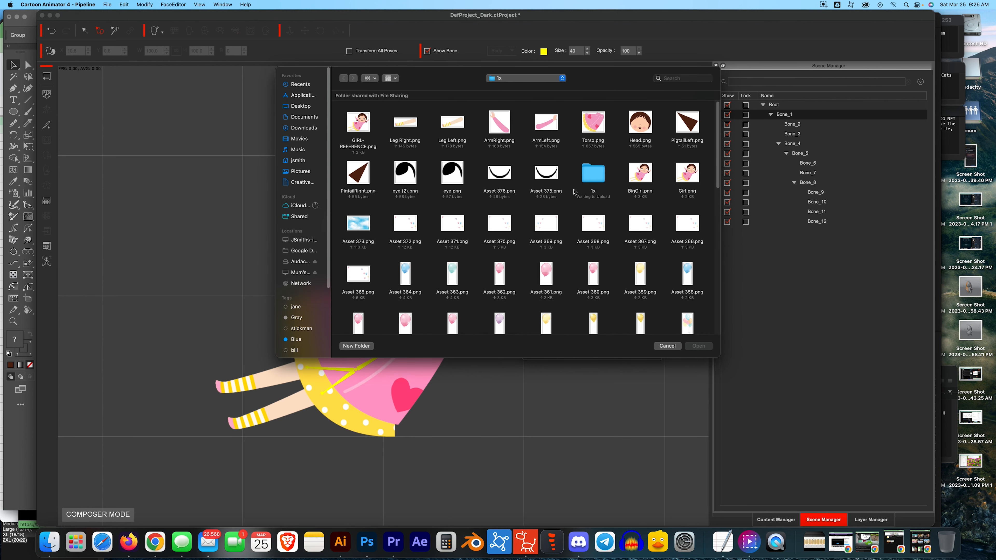
pyautogui.doubleClick(505, 127)
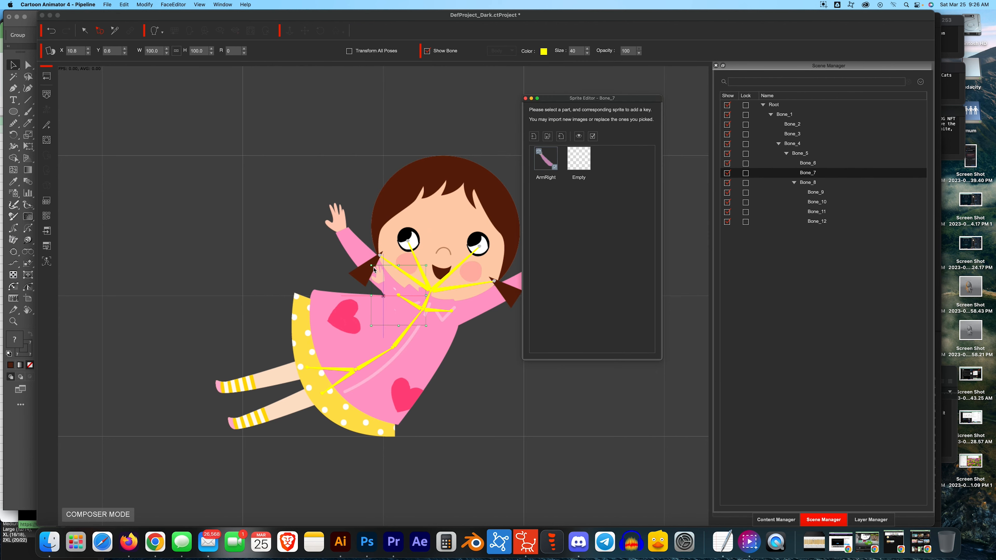
pyautogui.moveTo(372, 266); pyautogui.dragTo(351, 244)
pyautogui.moveTo(388, 300); pyautogui.dragTo(365, 259)
pyautogui.moveTo(419, 307); pyautogui.dragTo(397, 282)
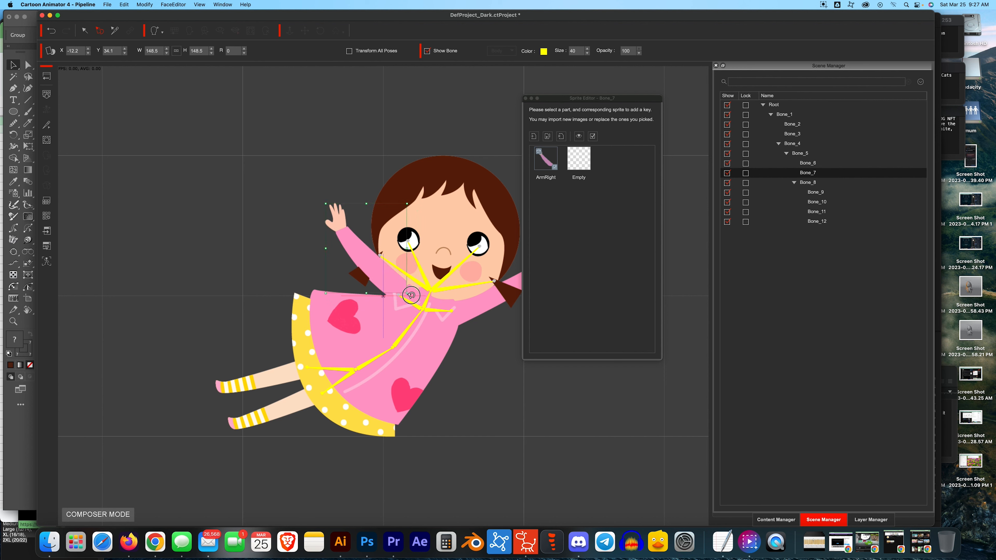
pyautogui.moveTo(407, 292); pyautogui.dragTo(403, 287)
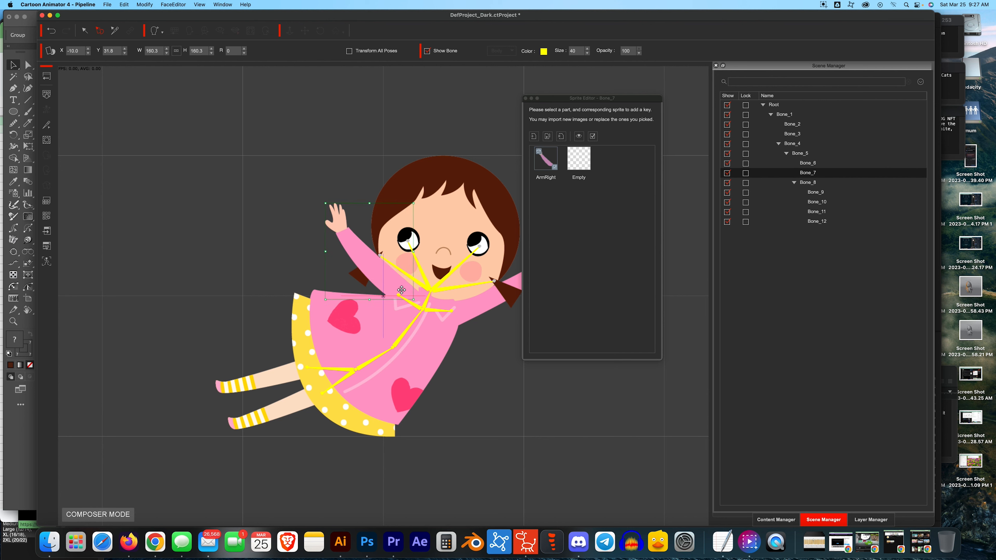
pyautogui.moveTo(415, 301); pyautogui.dragTo(401, 286)
# - Import ArmLeft.png on the other shoulder bone and fit it over the reference arm at about 151 percent
pyautogui.click(452, 310)
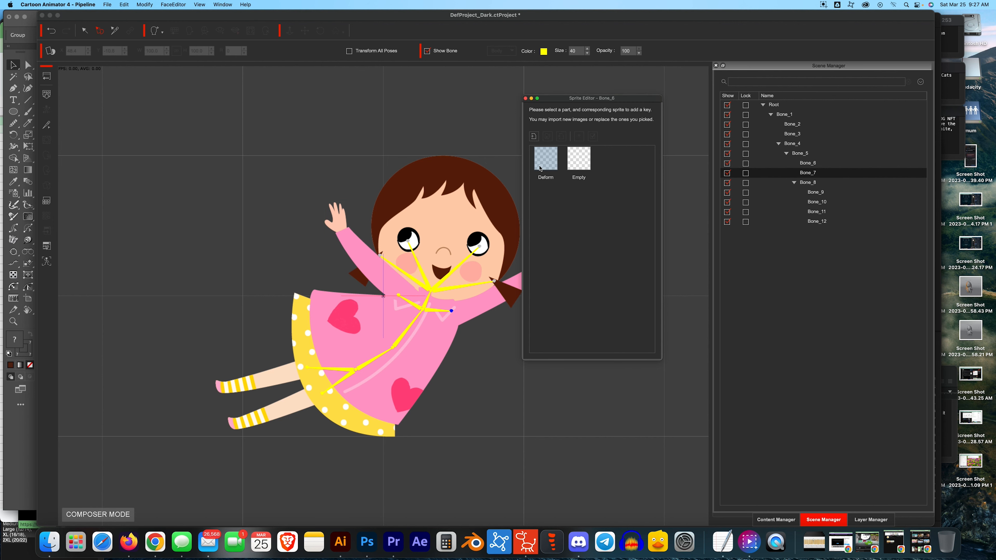
pyautogui.click(533, 138)
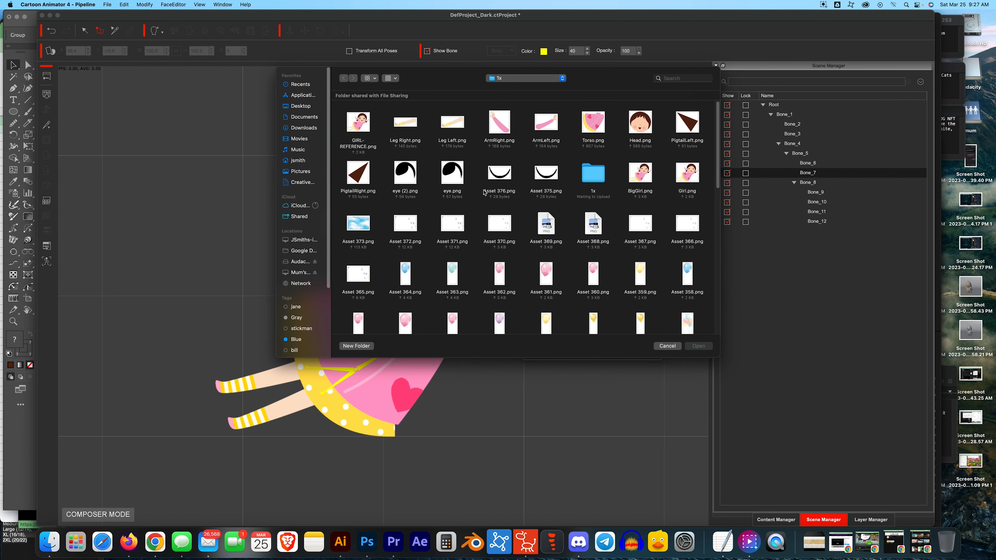
pyautogui.doubleClick(547, 128)
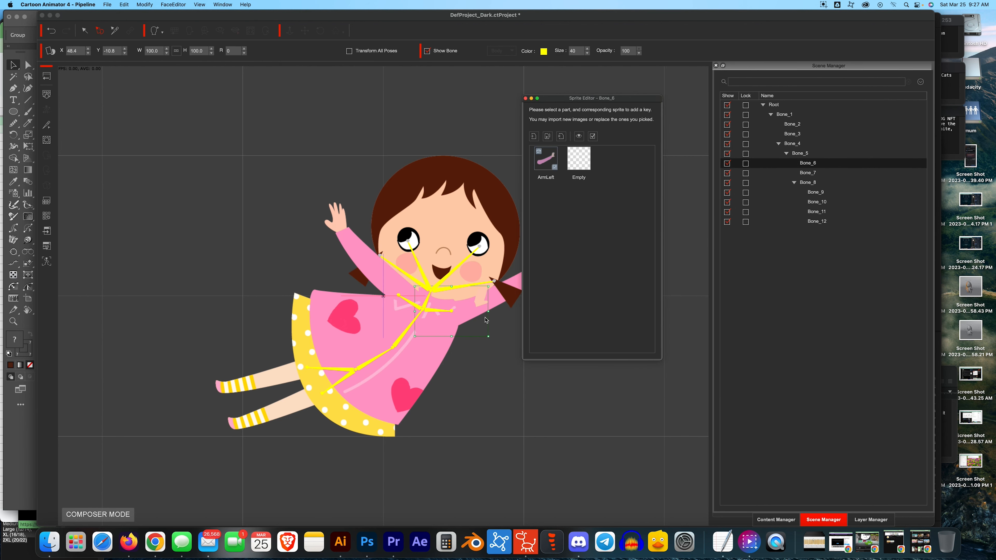
pyautogui.moveTo(613, 98); pyautogui.dragTo(714, 95)
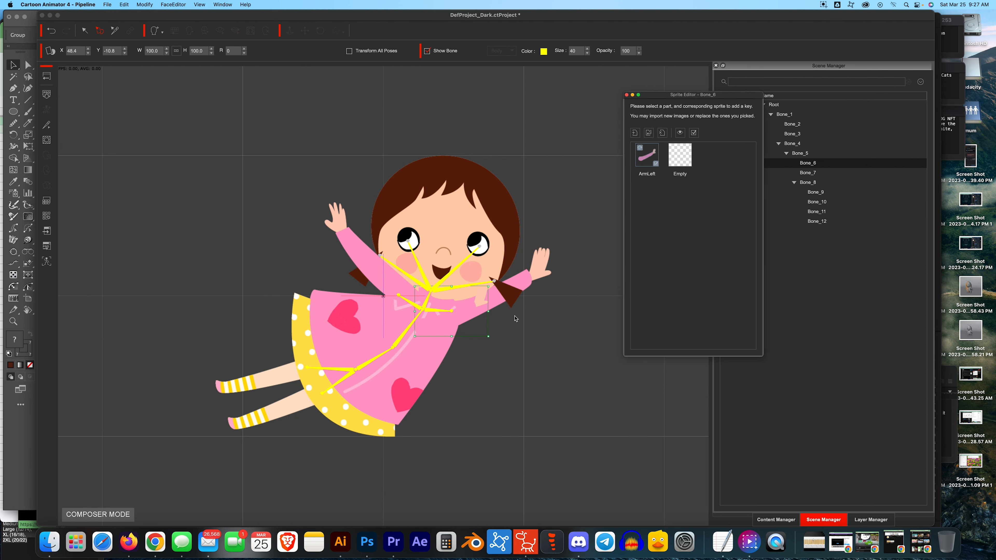
pyautogui.moveTo(483, 318); pyautogui.dragTo(543, 270)
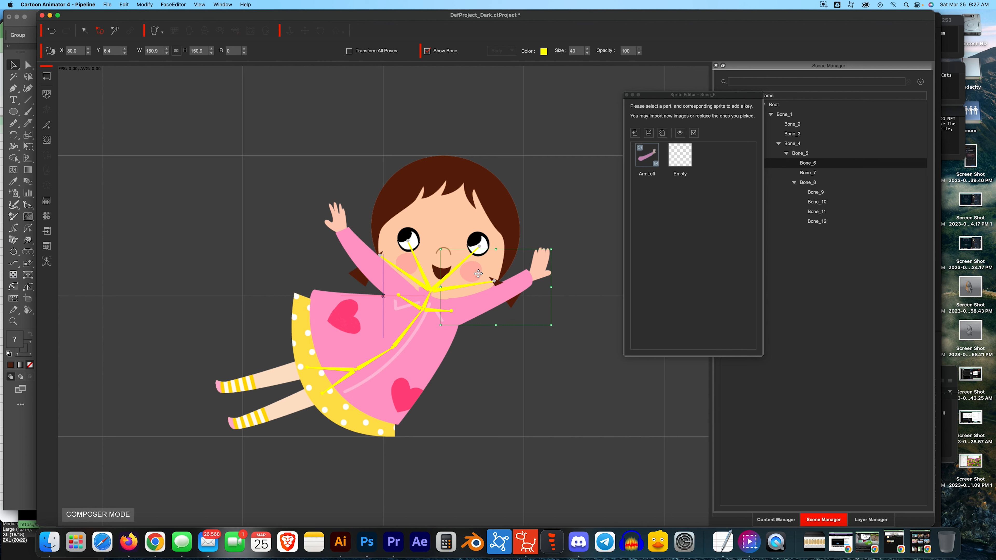
# - Import Head.png on the head bone below the chin and fit it over the reference head at about 167 percent
pyautogui.click(430, 292)
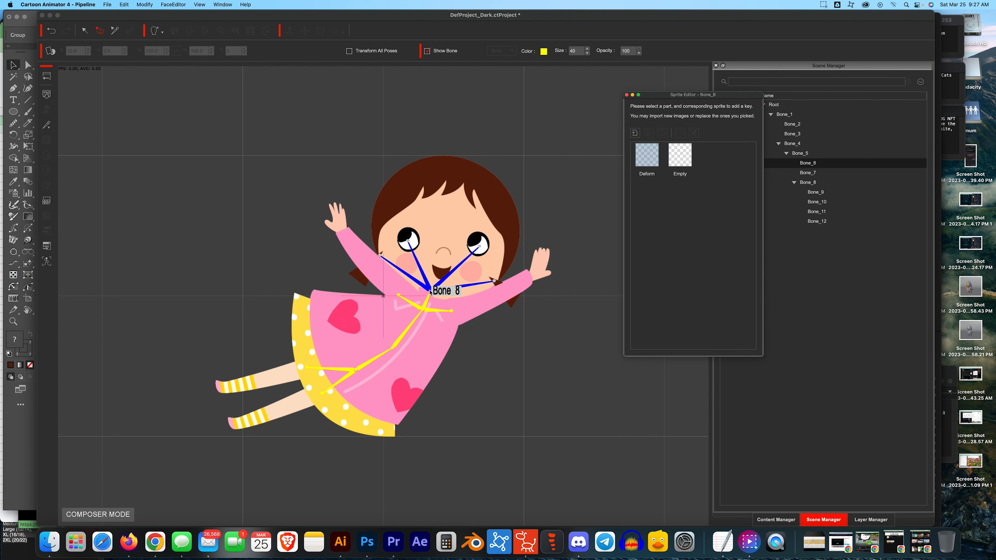
pyautogui.click(635, 132)
pyautogui.doubleClick(642, 133)
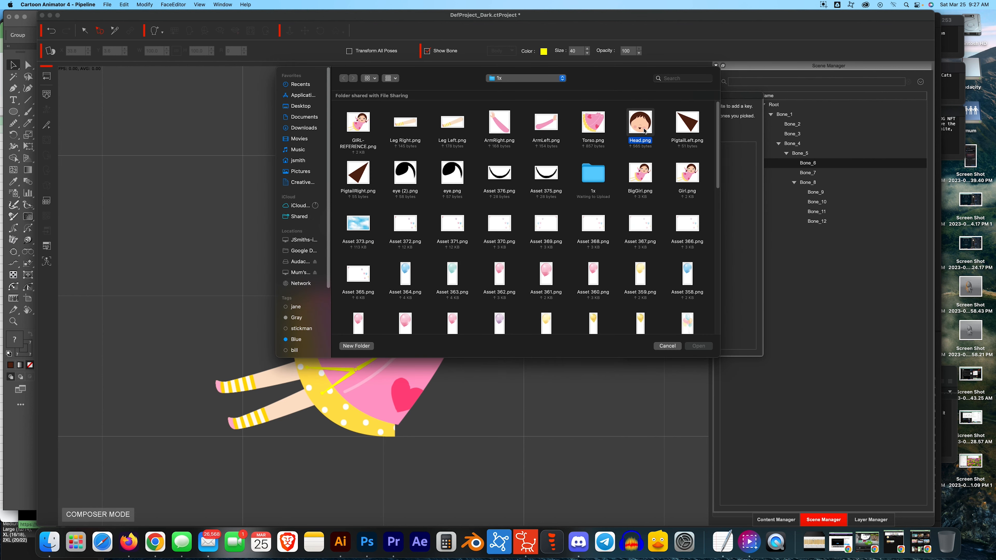
pyautogui.moveTo(480, 340); pyautogui.dragTo(476, 256)
pyautogui.moveTo(508, 174); pyautogui.dragTo(524, 160)
pyautogui.moveTo(495, 211); pyautogui.dragTo(495, 208)
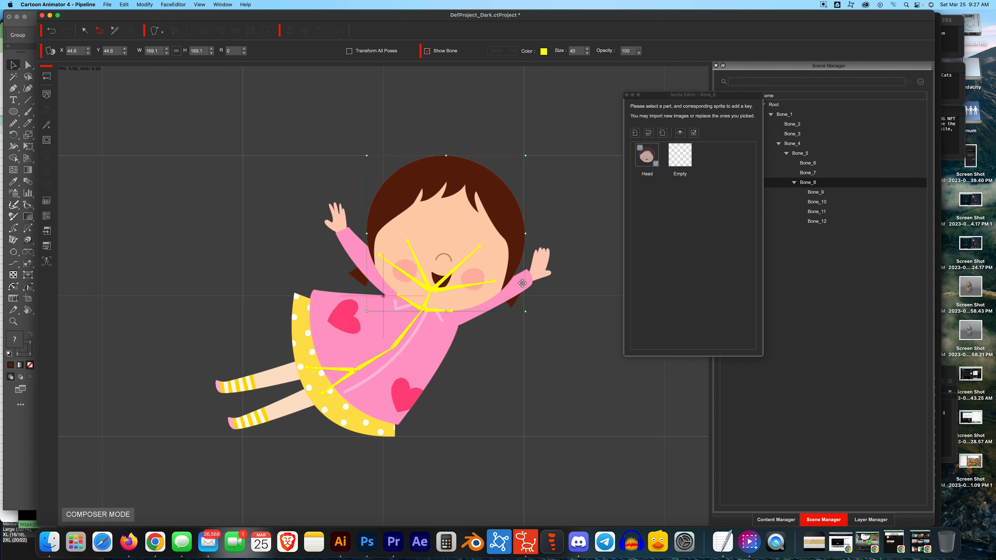
pyautogui.moveTo(526, 312); pyautogui.dragTo(524, 312)
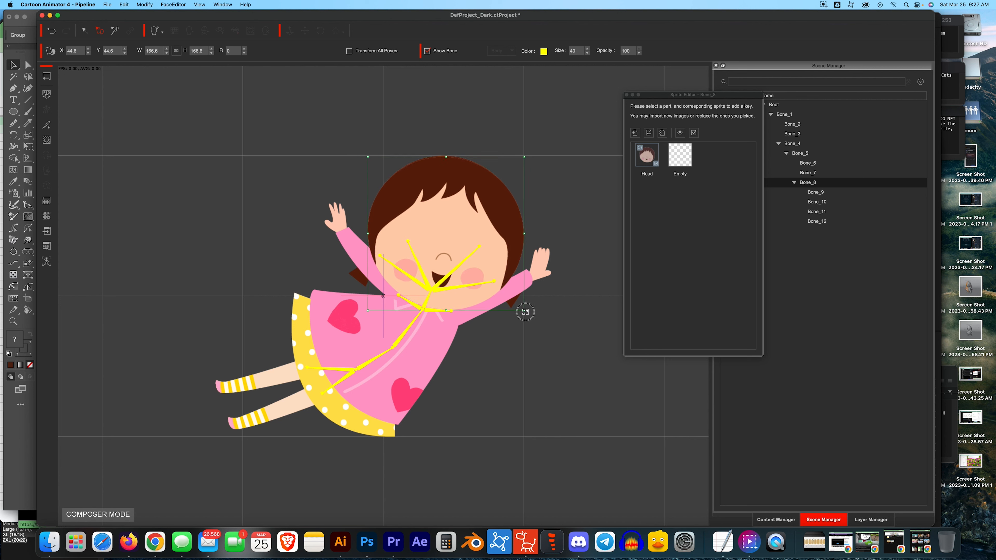
pyautogui.moveTo(504, 225); pyautogui.dragTo(505, 224)
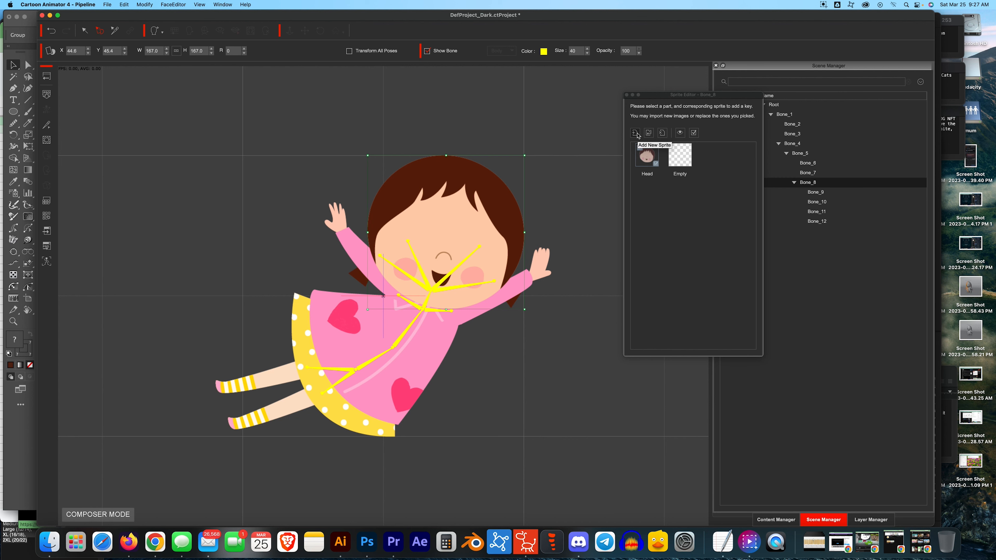
# - Import eye.png on the eye bone nearer the lower raised arm and scale it to about 195 percent
pyautogui.click(480, 246)
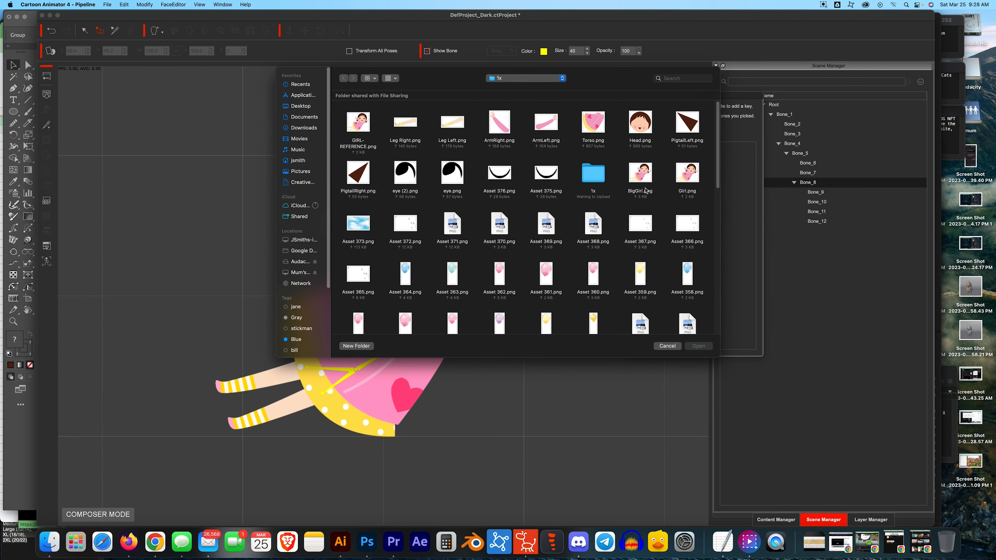
pyautogui.doubleClick(456, 174)
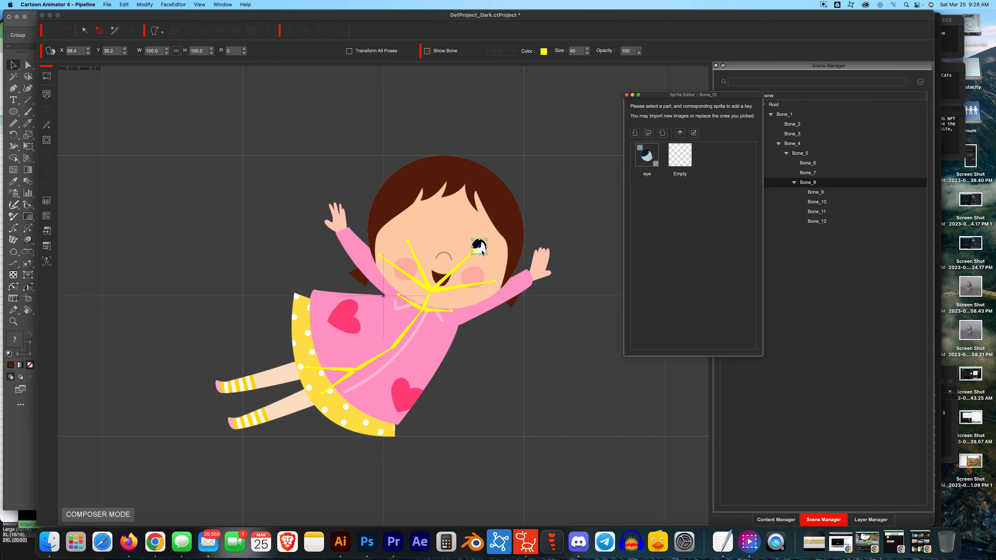
pyautogui.moveTo(487, 255); pyautogui.dragTo(535, 244)
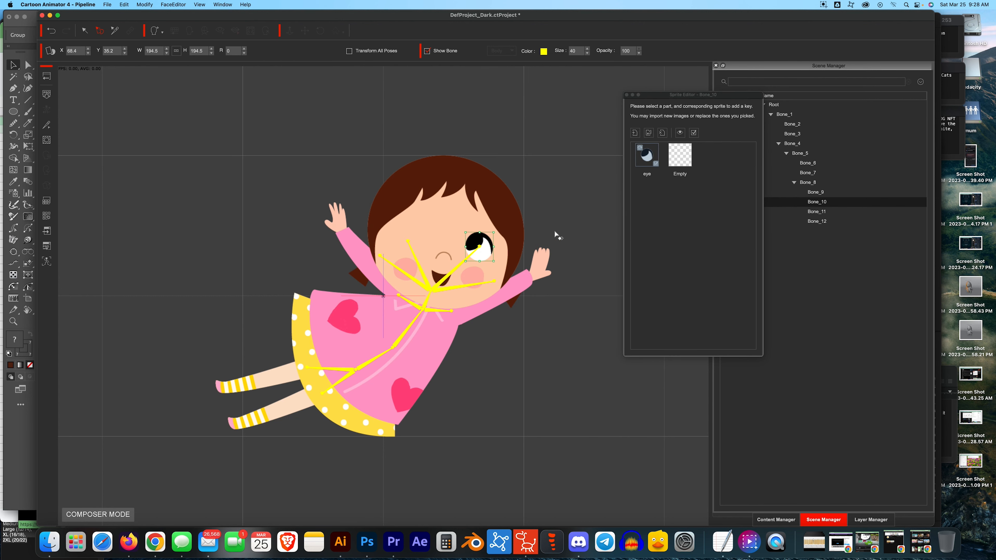
# - Compare the head sprite with the reference by switching to the Empty sprite and back, and refit the head at about 163 percent
pyautogui.click(430, 291)
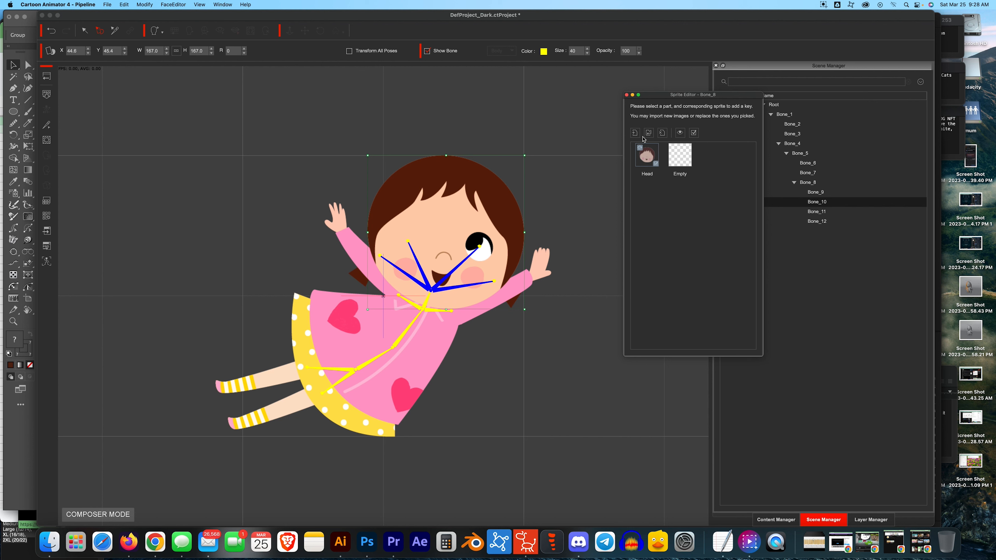
pyautogui.click(683, 136)
pyautogui.doubleClick(657, 157)
pyautogui.click(682, 164)
pyautogui.click(655, 164)
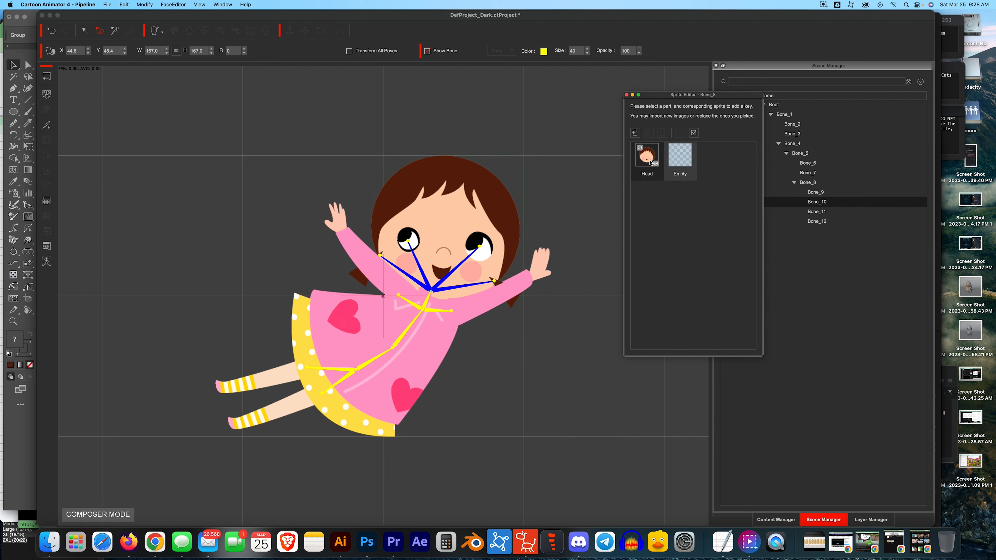
pyautogui.click(650, 162)
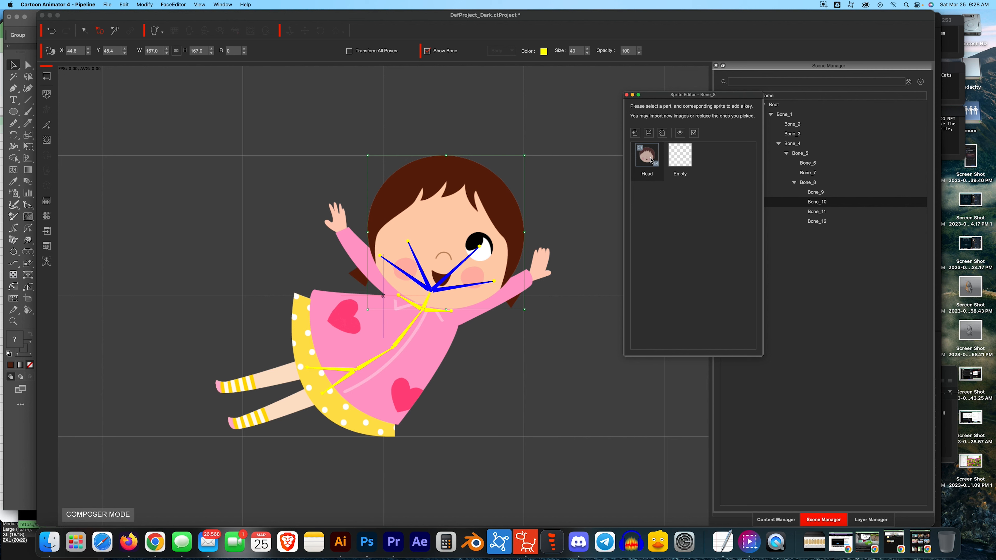
pyautogui.click(679, 159)
pyautogui.click(647, 159)
pyautogui.moveTo(524, 156); pyautogui.dragTo(522, 158)
pyautogui.moveTo(494, 193); pyautogui.dragTo(494, 192)
pyautogui.click(680, 155)
pyautogui.click(646, 154)
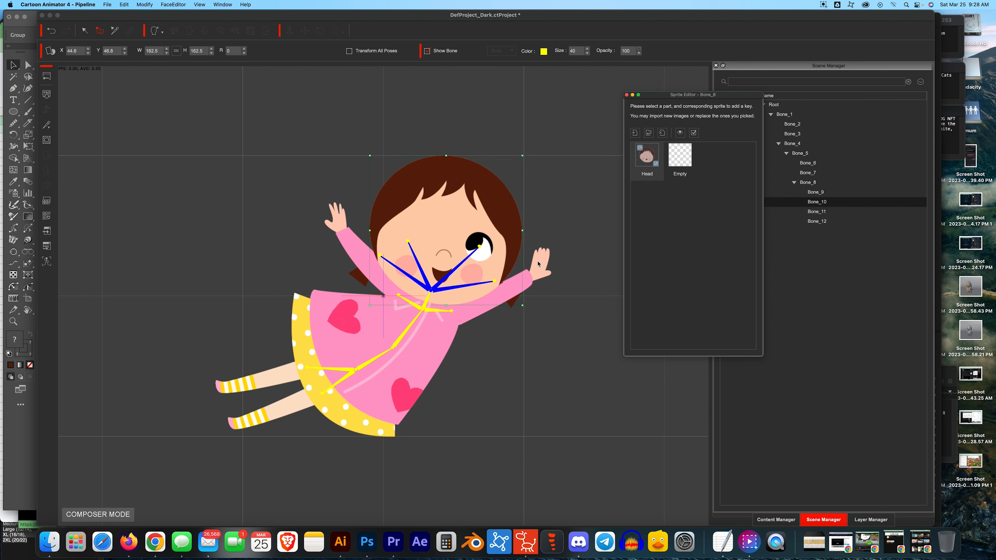
# - Reduce the open-eye sprite on Bone_10 to about 174 percent and import Asset 375.png as a second, closed-eye sprite
pyautogui.click(483, 249)
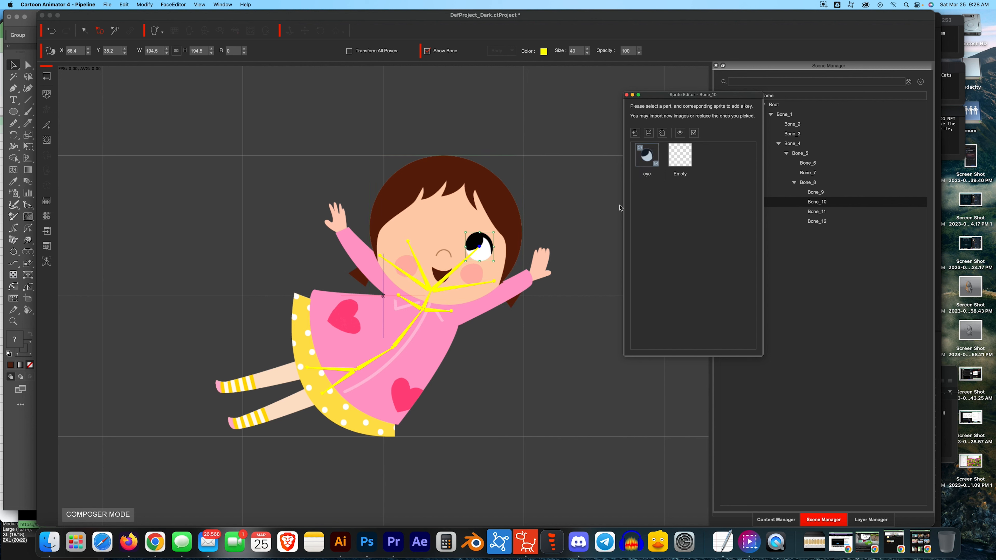
pyautogui.moveTo(494, 264); pyautogui.dragTo(492, 260)
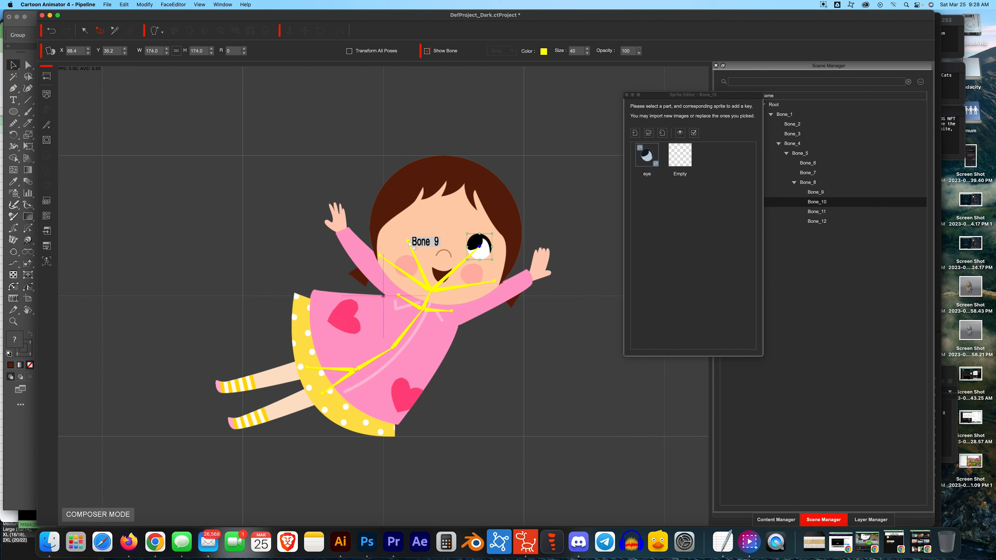
pyautogui.click(635, 134)
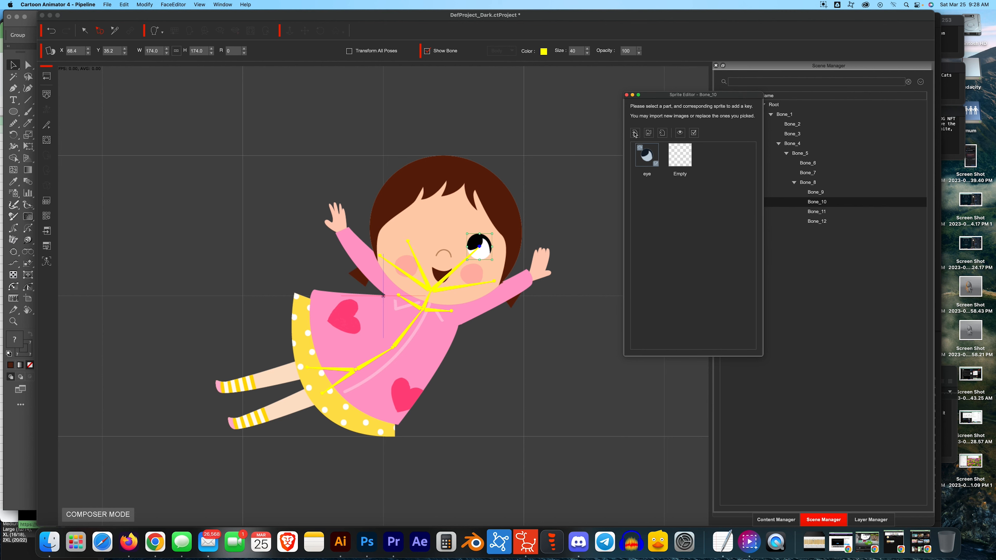
pyautogui.click(635, 134)
pyautogui.doubleClick(549, 176)
# - Fit the Asset 375 closed-eye sprite at about 185 percent over the lower part of the open eye, switching between both sprites to compare
pyautogui.moveTo(485, 255); pyautogui.dragTo(495, 257)
pyautogui.click(647, 157)
pyautogui.click(679, 155)
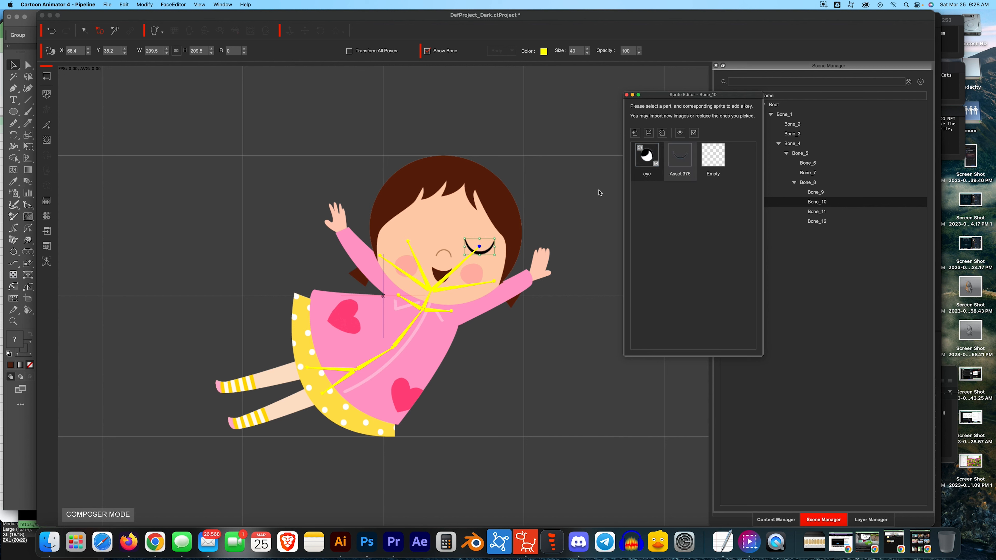
pyautogui.moveTo(481, 250); pyautogui.dragTo(483, 254)
pyautogui.click(646, 155)
pyautogui.click(676, 157)
pyautogui.moveTo(494, 246); pyautogui.dragTo(492, 247)
pyautogui.click(647, 157)
pyautogui.click(679, 159)
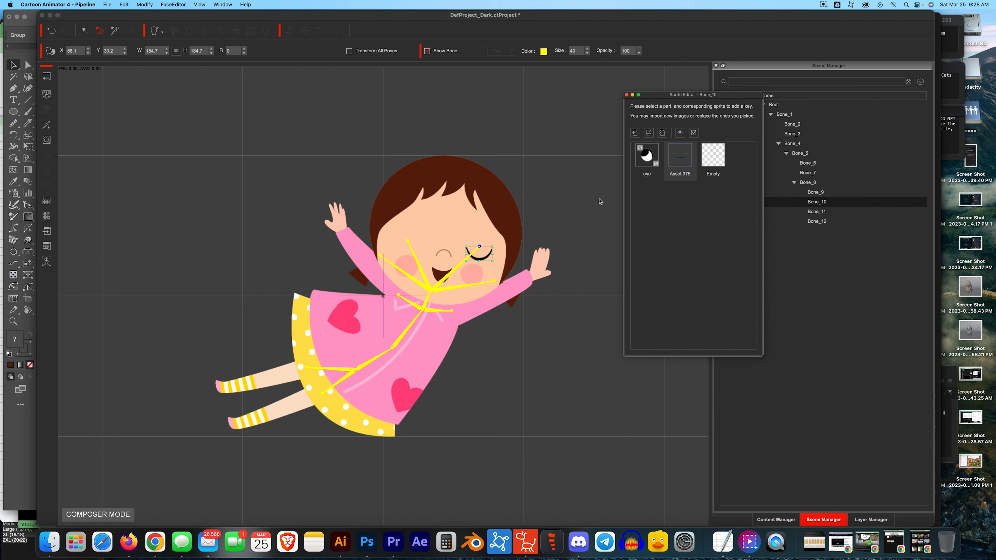
# - Import eye (2).png on the other eye bone, Bone_9, and scale it to about 183 percent
pyautogui.click(408, 241)
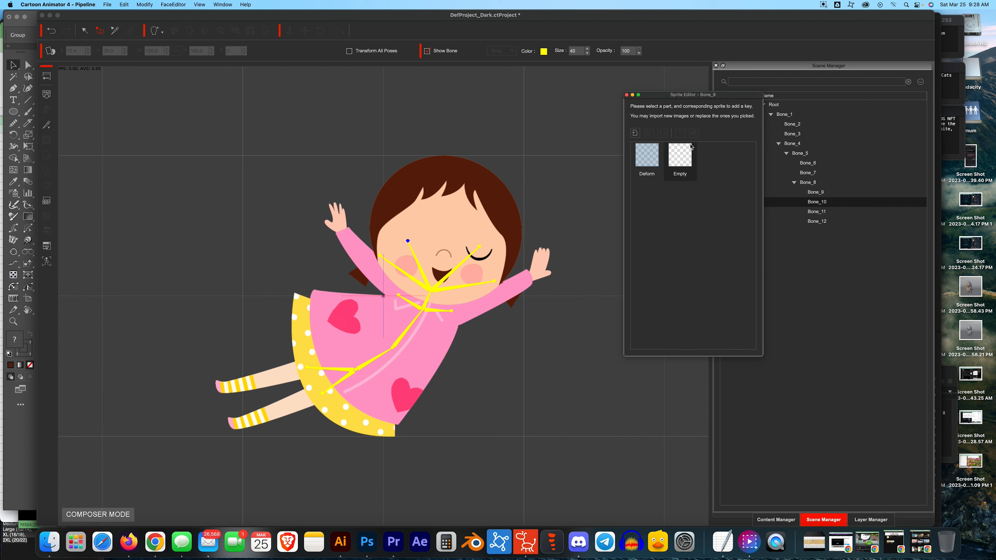
pyautogui.click(635, 133)
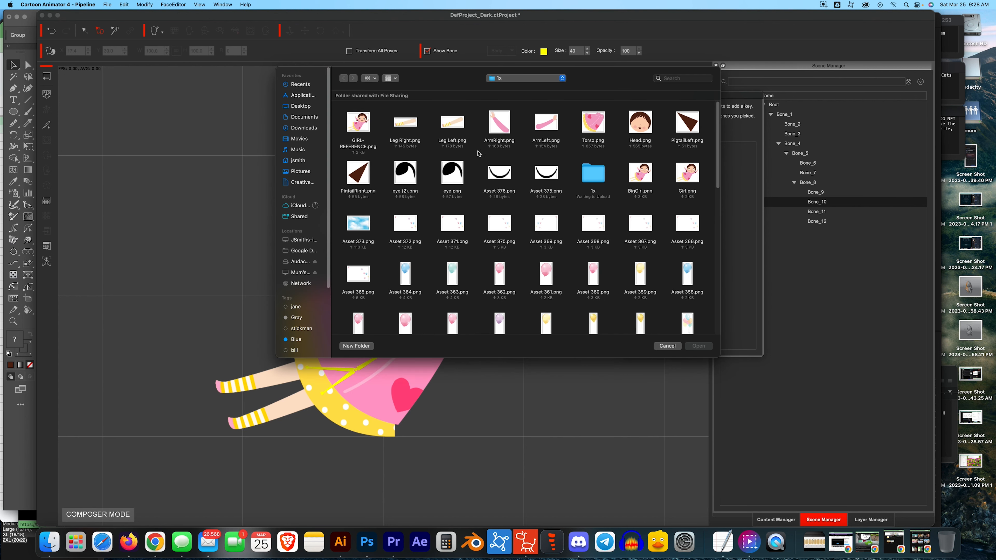
pyautogui.doubleClick(409, 175)
pyautogui.moveTo(417, 253); pyautogui.dragTo(420, 256)
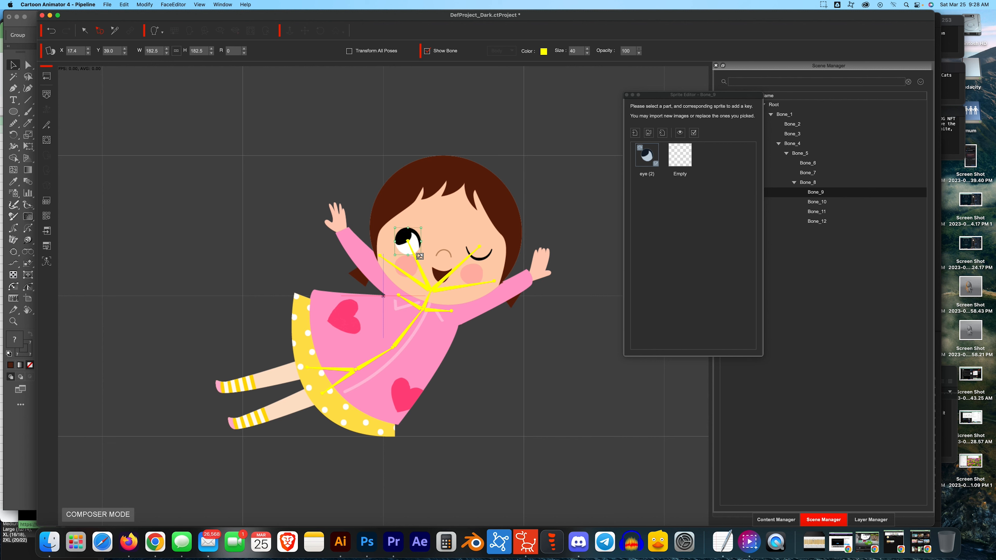
# - Show the open eye on Bone_10 again, then reposition the eye (2) sprite and reduce it to about 172 percent to match
pyautogui.click(482, 248)
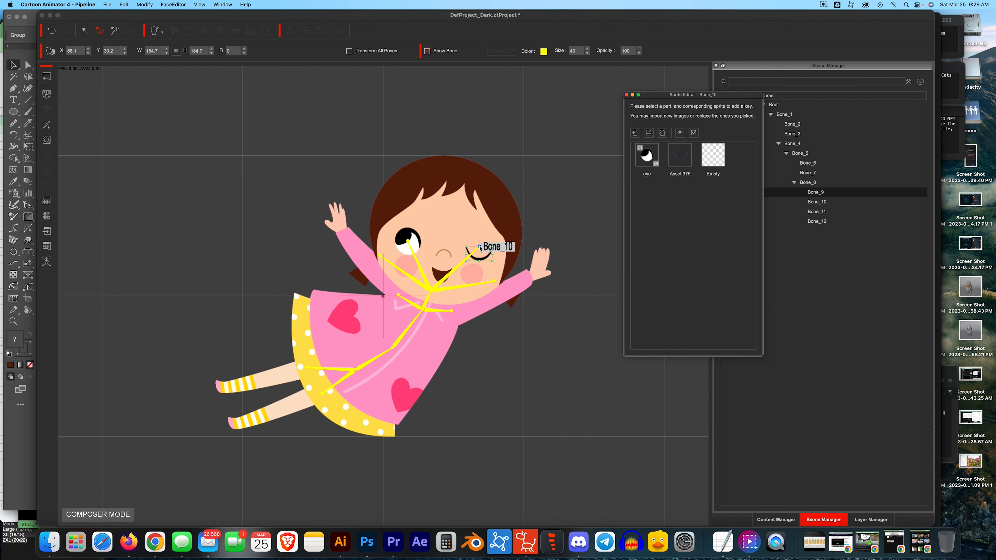
pyautogui.click(647, 155)
pyautogui.click(421, 243)
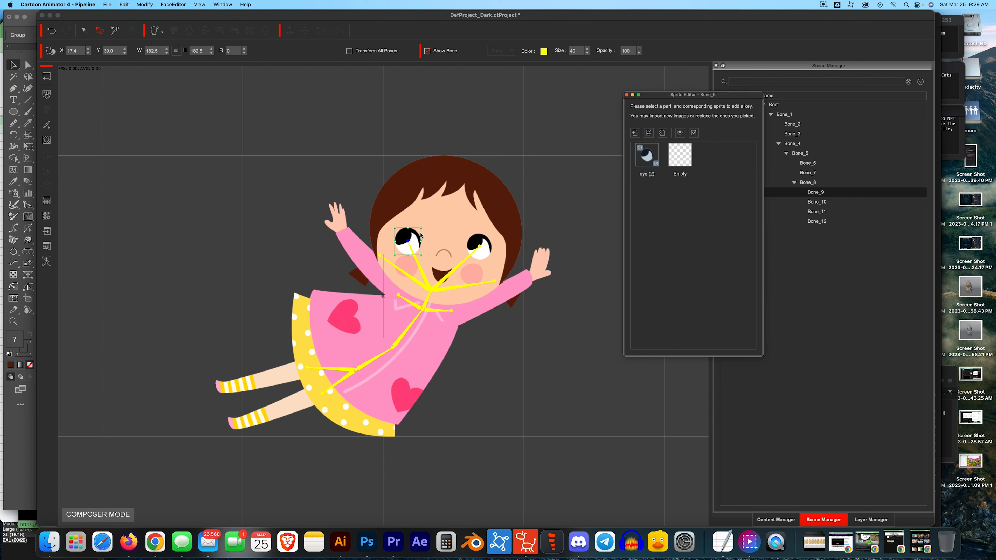
pyautogui.moveTo(422, 228); pyautogui.dragTo(415, 244)
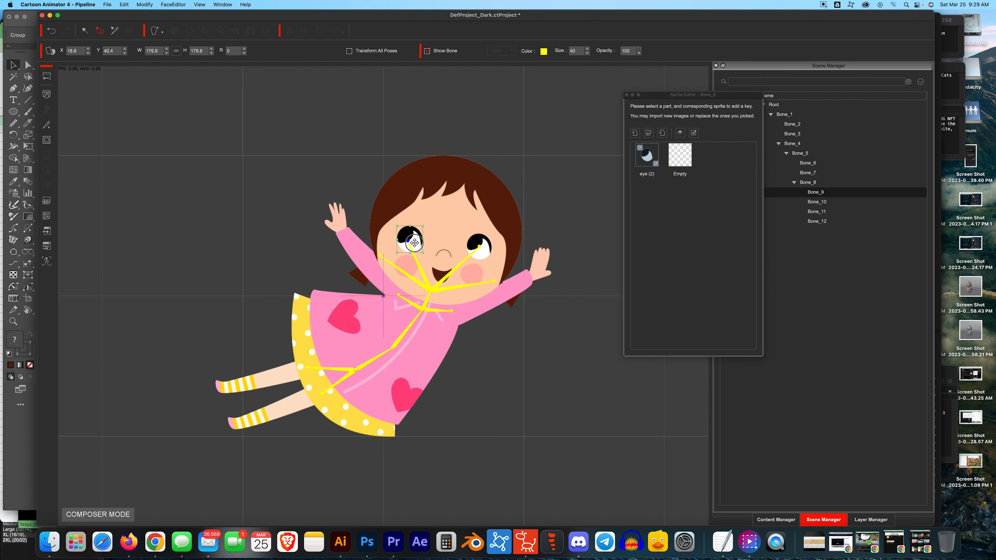
pyautogui.moveTo(422, 252); pyautogui.dragTo(417, 242)
# - Import Asset 376.png as a closed-eye sprite on Bone_9 and fit it over the open eye
pyautogui.click(635, 134)
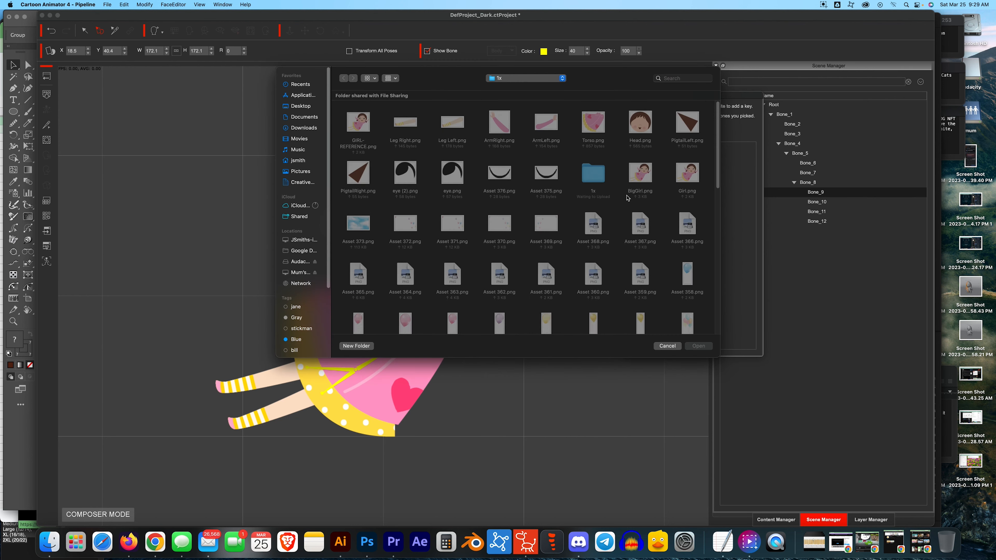
pyautogui.doubleClick(499, 177)
pyautogui.click(417, 247)
pyautogui.click(647, 155)
pyautogui.click(679, 154)
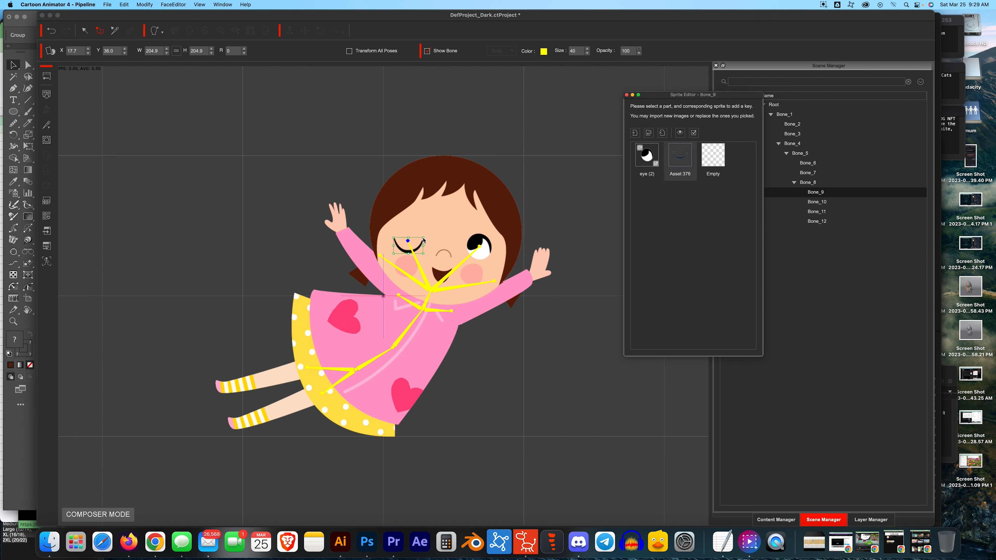
pyautogui.moveTo(423, 238); pyautogui.dragTo(422, 239)
# - Show the closed eye on both bones and refit Asset 376 at about 178 percent, comparing it with the eye (2) sprite
pyautogui.click(482, 245)
pyautogui.click(680, 154)
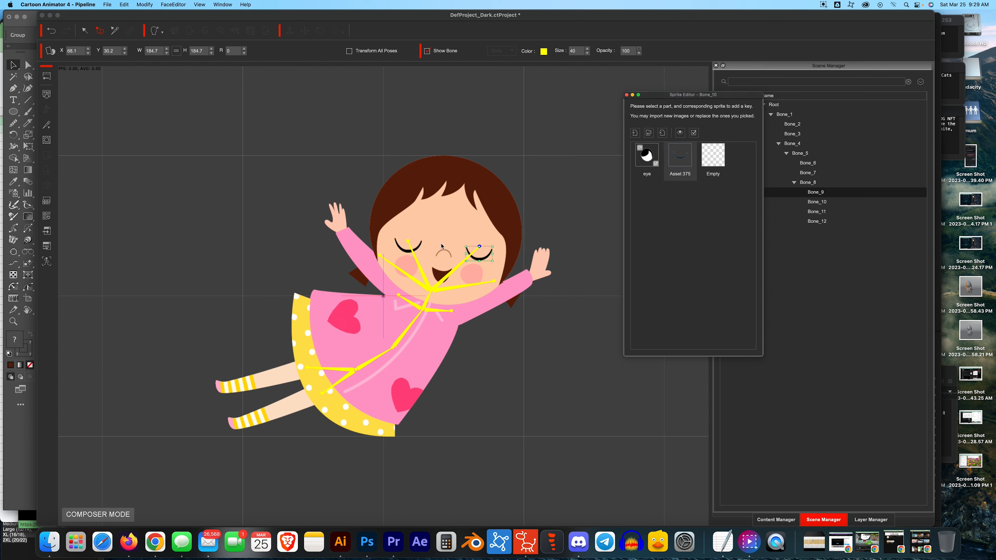
pyautogui.click(419, 248)
pyautogui.moveTo(422, 238); pyautogui.dragTo(420, 239)
pyautogui.click(652, 160)
pyautogui.click(680, 161)
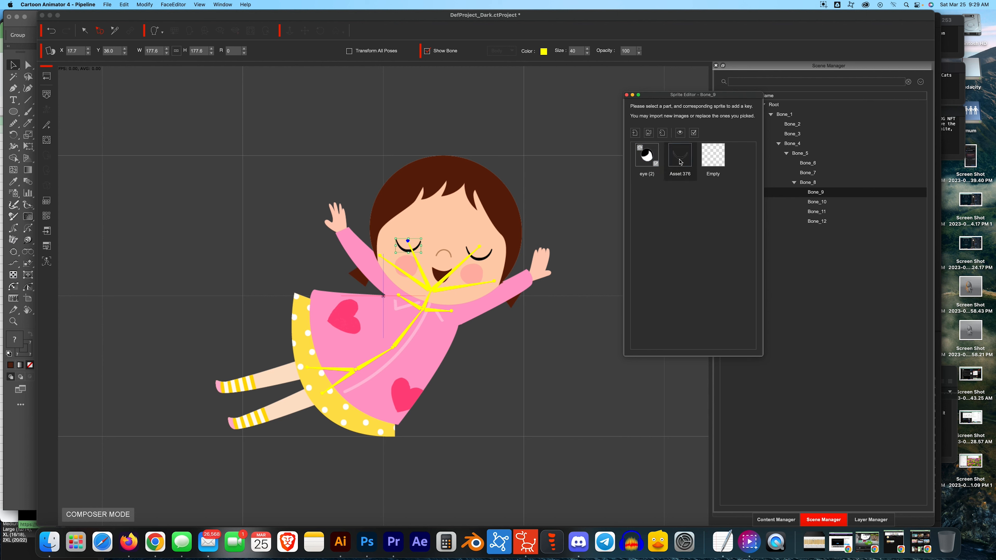
pyautogui.click(646, 156)
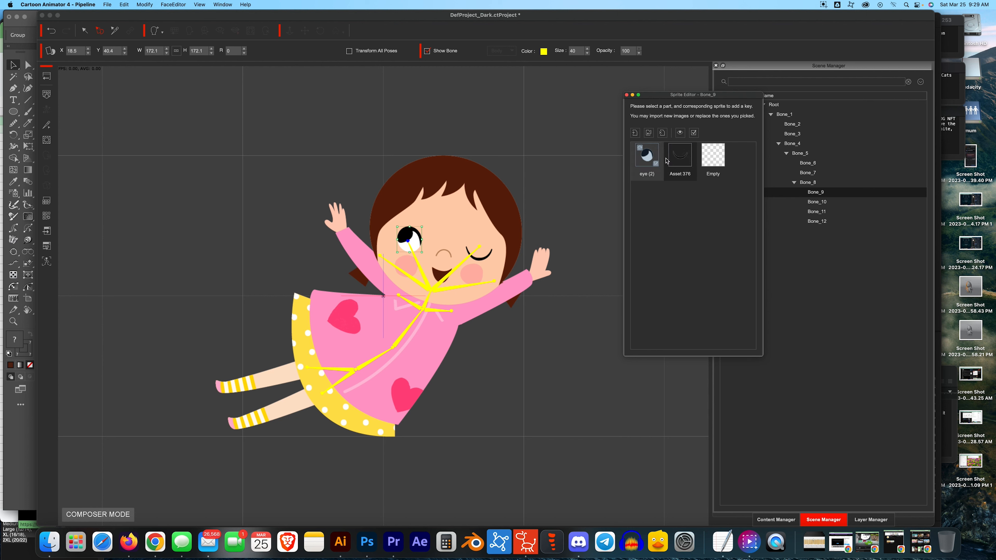
pyautogui.click(675, 158)
pyautogui.moveTo(418, 243); pyautogui.dragTo(418, 243)
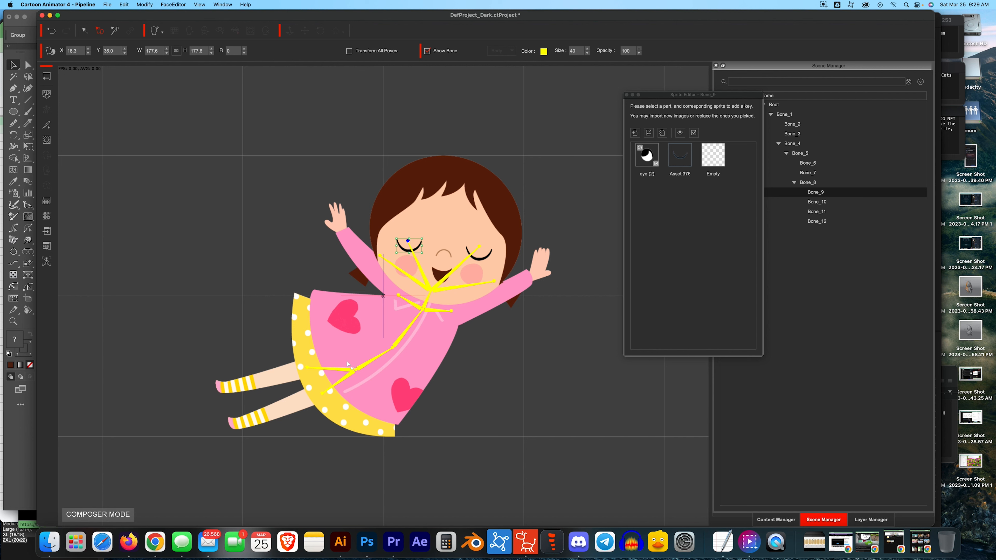
# - Import Leg Right.png on the upper leg bone, Bone_2, and fit it over the reference leg at about 155 percent
pyautogui.click(309, 367)
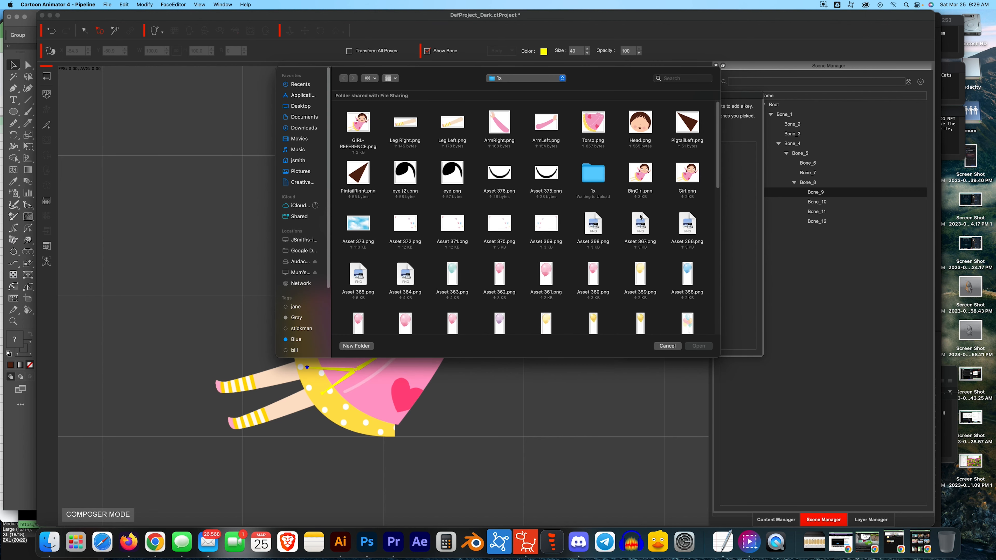
pyautogui.doubleClick(405, 123)
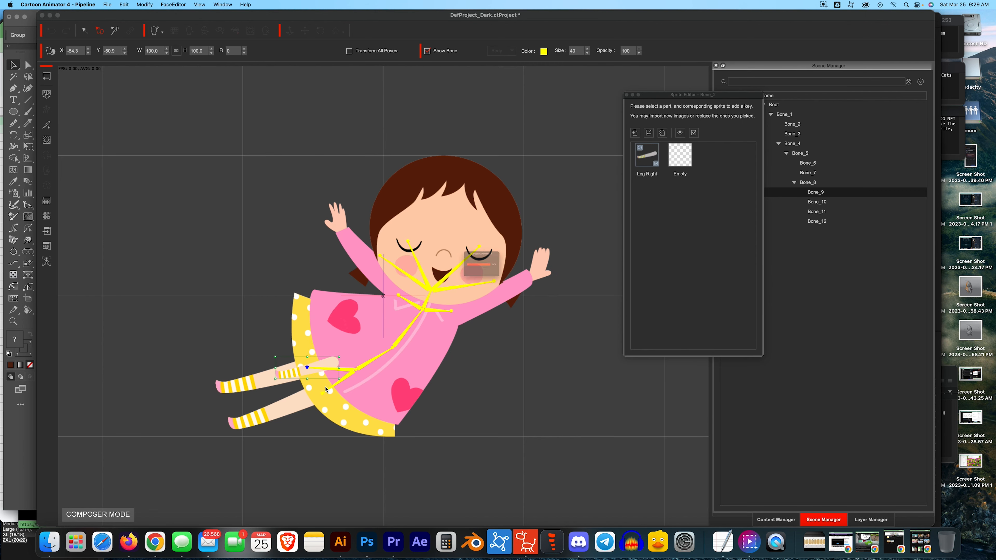
pyautogui.moveTo(339, 358); pyautogui.dragTo(356, 350)
pyautogui.moveTo(340, 364); pyautogui.dragTo(302, 373)
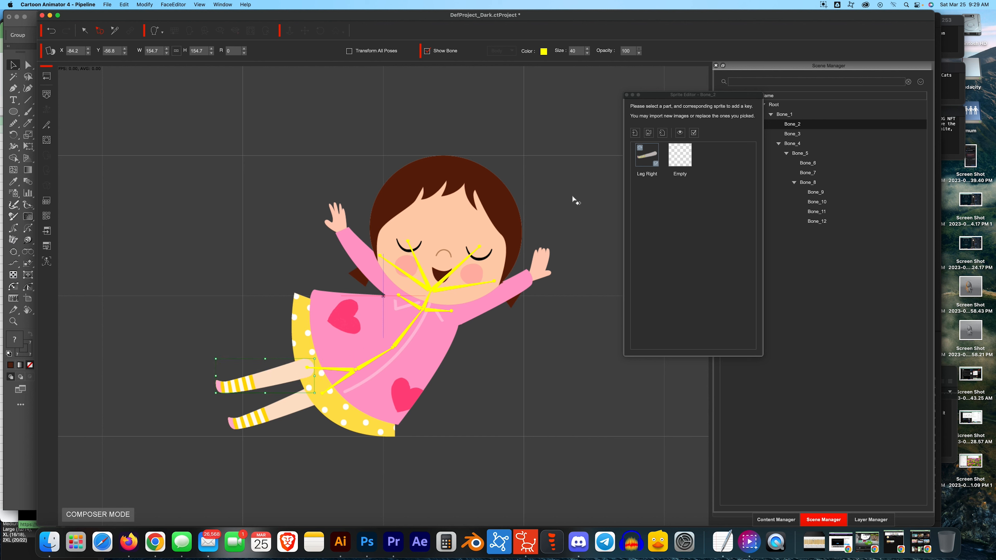
# - Import Leg Left.png on the lower leg bone, Bone_3, and fit it over the reference leg at about 162 percent
pyautogui.click(322, 393)
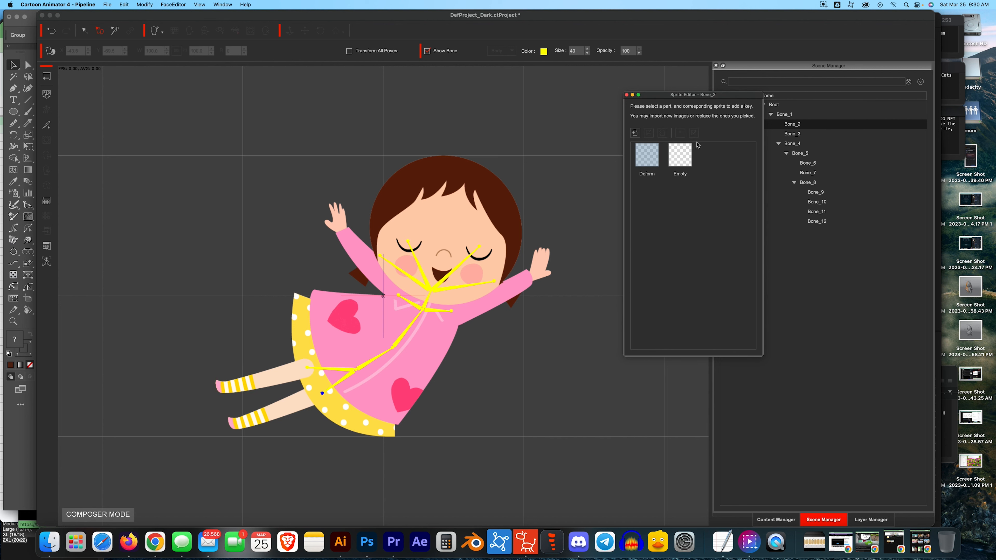
pyautogui.click(635, 133)
pyautogui.doubleClick(459, 126)
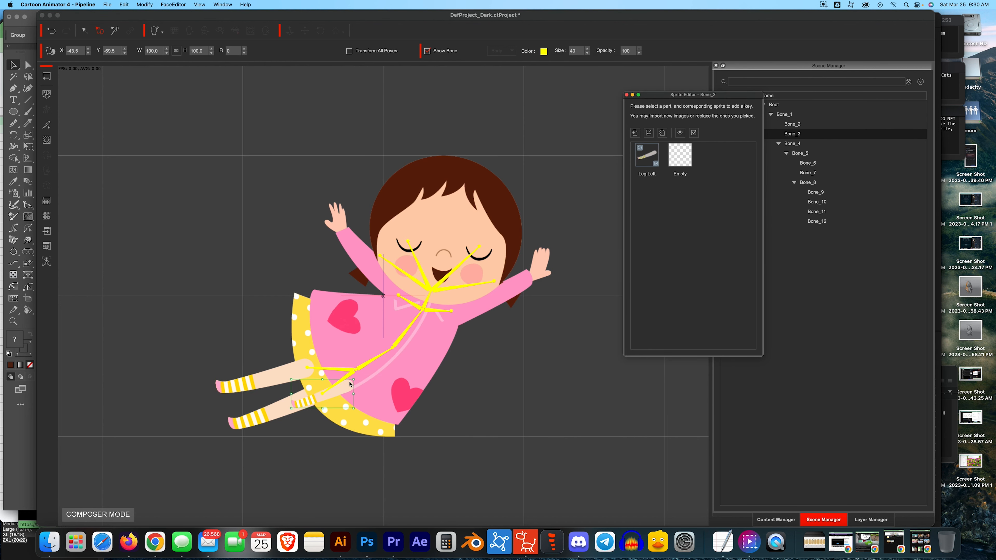
pyautogui.moveTo(354, 381); pyautogui.dragTo(331, 384)
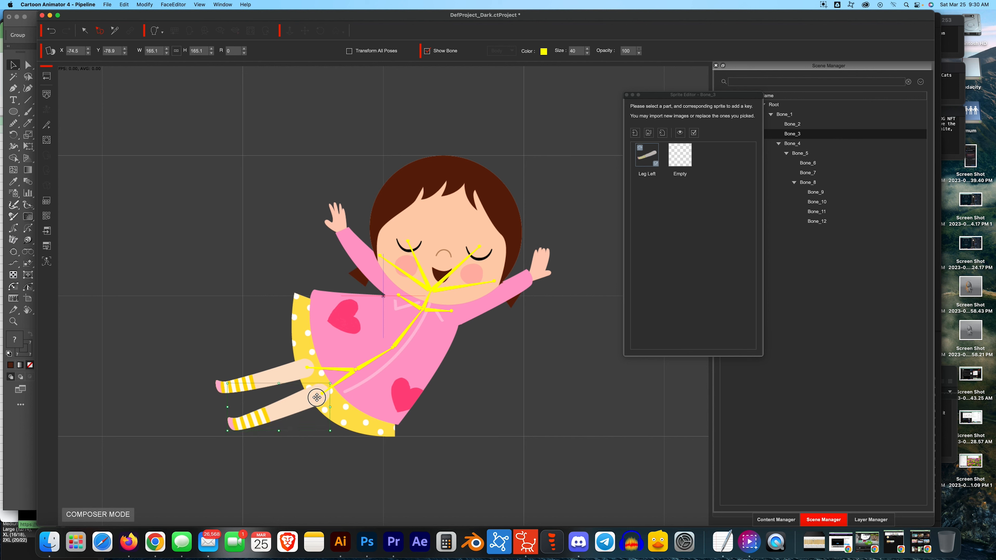
pyautogui.moveTo(330, 383); pyautogui.dragTo(315, 393)
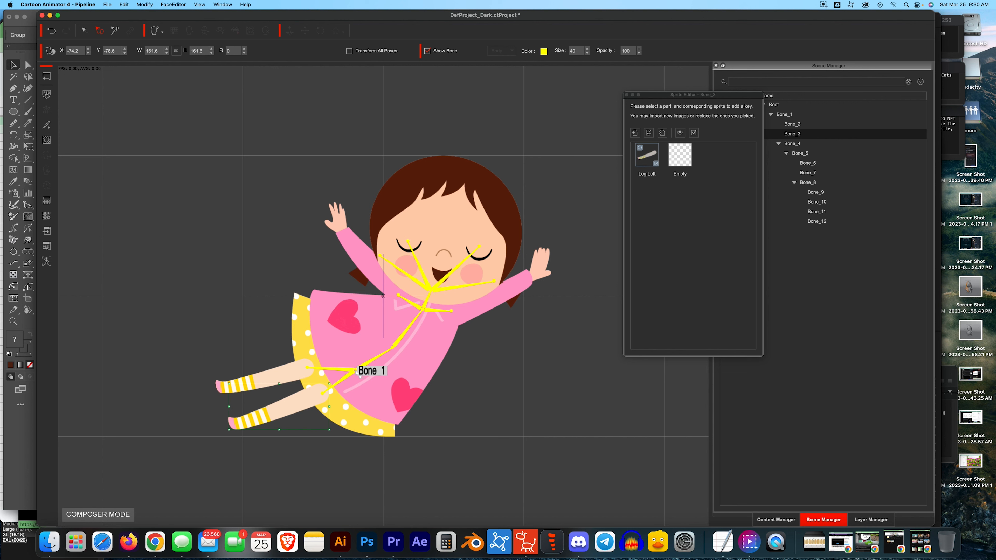
# - Select the hip bone that carries the torso sprite
pyautogui.click(355, 371)
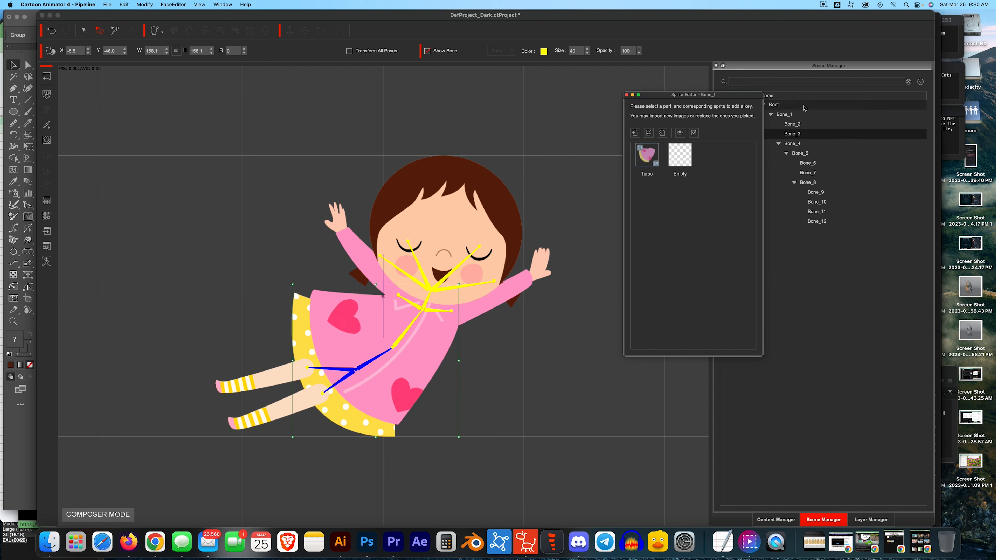
# - Remove the girl reference image from the Root bone's sprite
pyautogui.moveTo(745, 95); pyautogui.dragTo(684, 86)
pyautogui.click(784, 104)
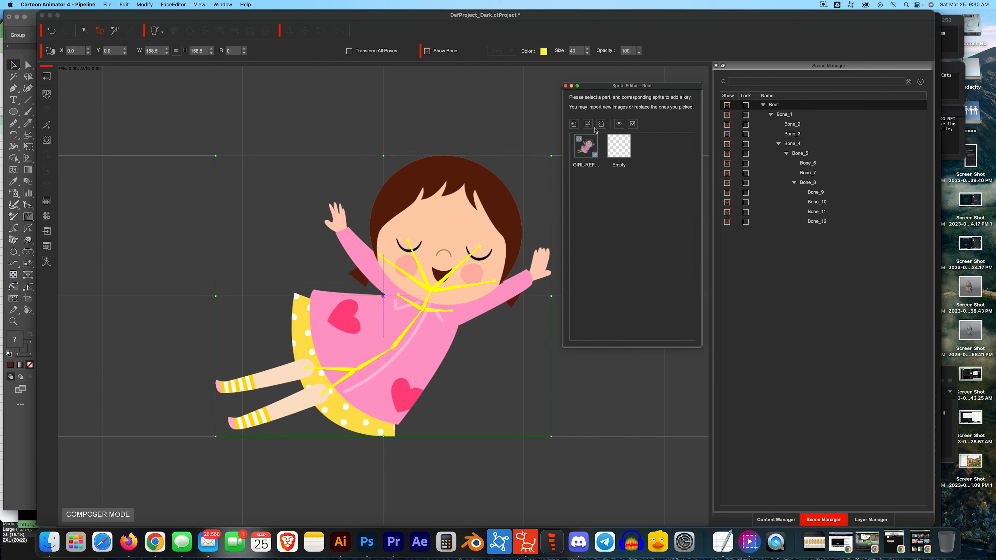
pyautogui.click(602, 126)
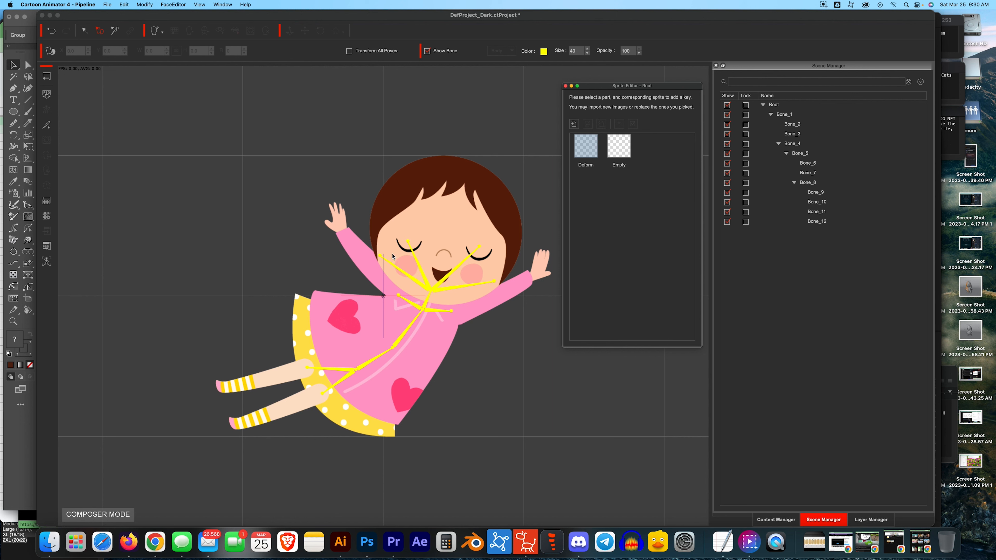
# - Add PigtailRight.png as the sprite of Bone_12, scale it to 150% and place it beside the head at the bone
pyautogui.click(392, 255)
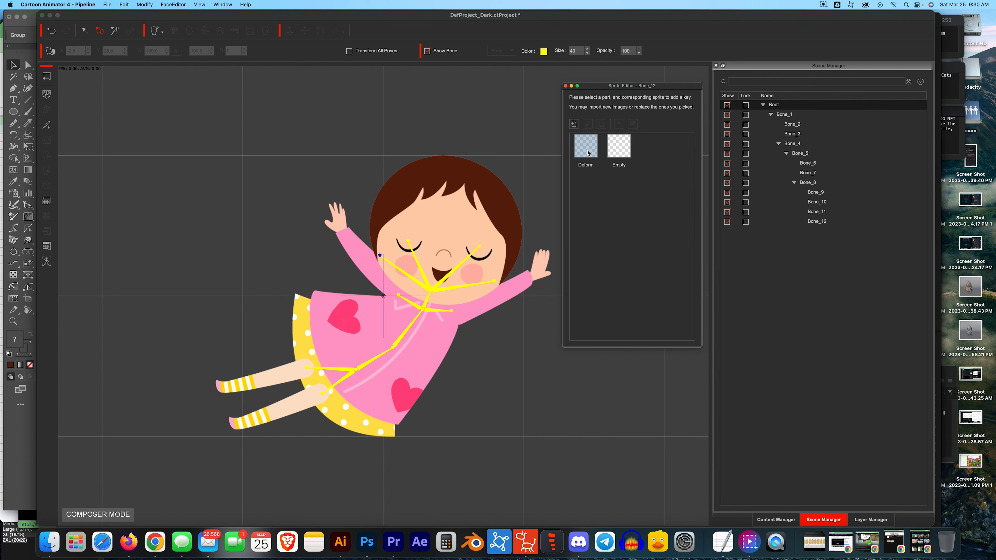
pyautogui.click(574, 126)
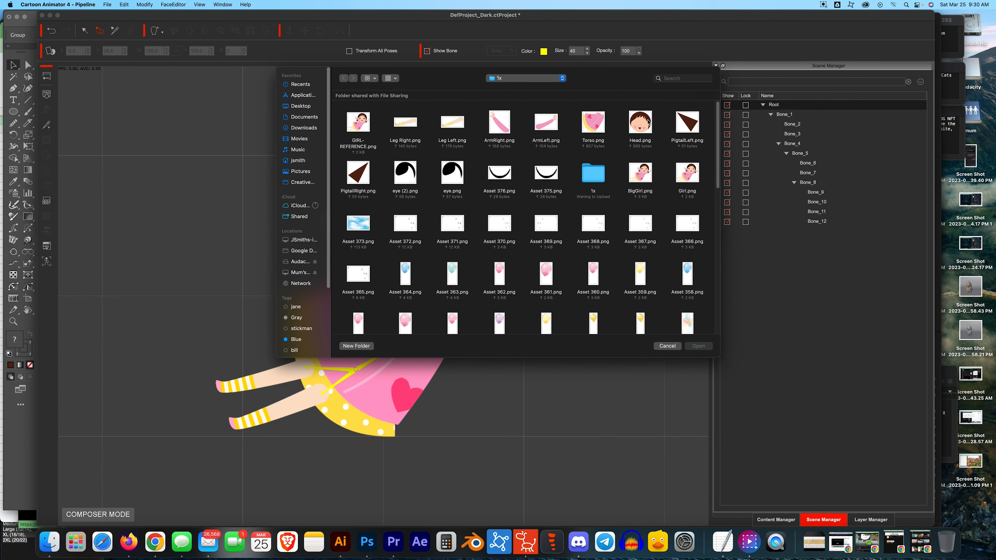
pyautogui.click(358, 173)
pyautogui.doubleClick(367, 175)
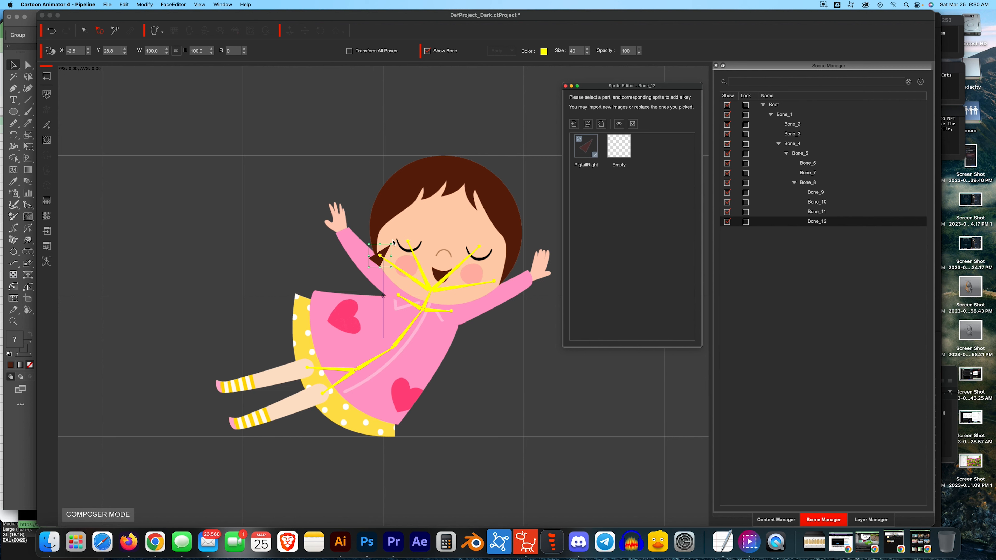
pyautogui.moveTo(398, 242); pyautogui.dragTo(376, 260)
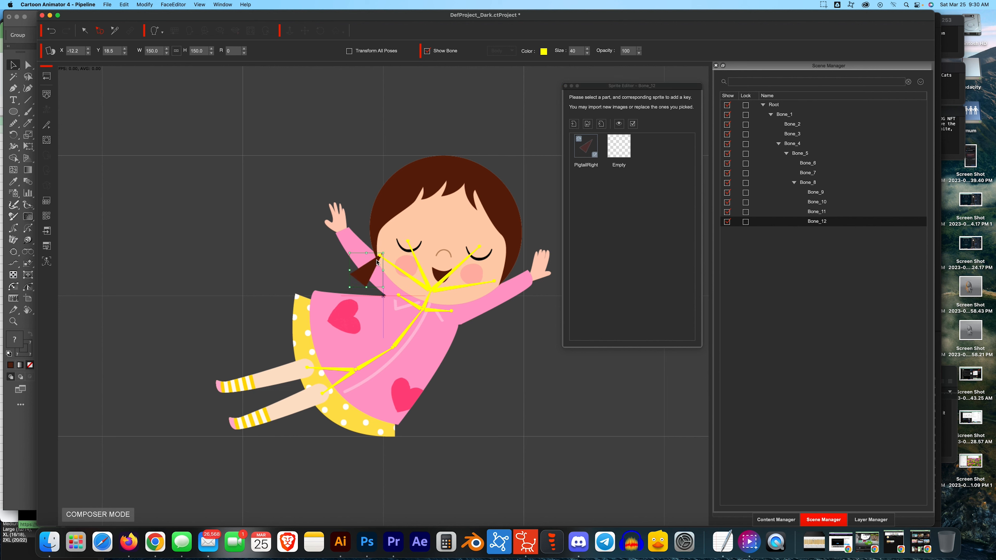
# - Add PigtailLeft.png as the sprite of Bone_11, scale it to about 156% and place it at the opposite side of the head
pyautogui.click(495, 282)
pyautogui.click(575, 125)
pyautogui.click(683, 123)
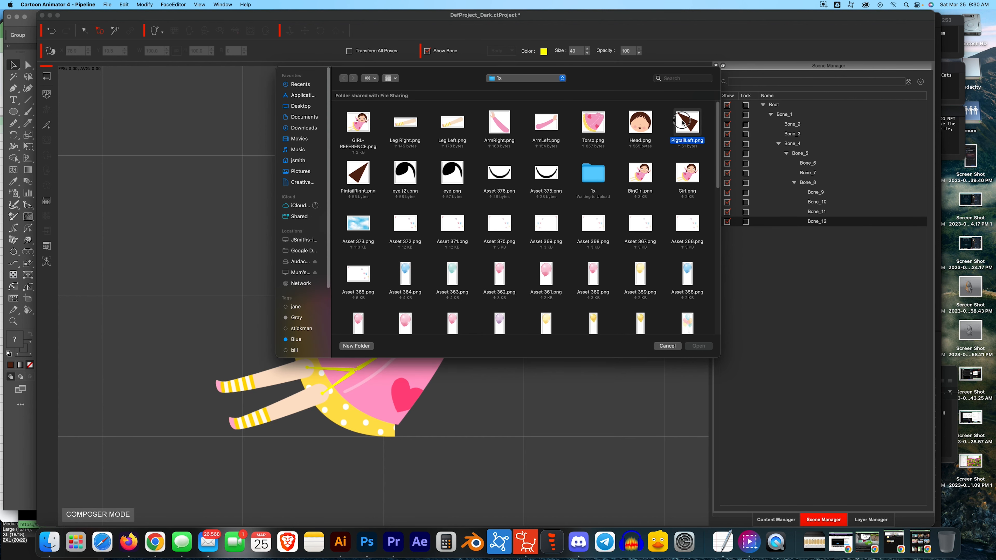
pyautogui.doubleClick(682, 122)
pyautogui.moveTo(507, 274); pyautogui.dragTo(518, 294)
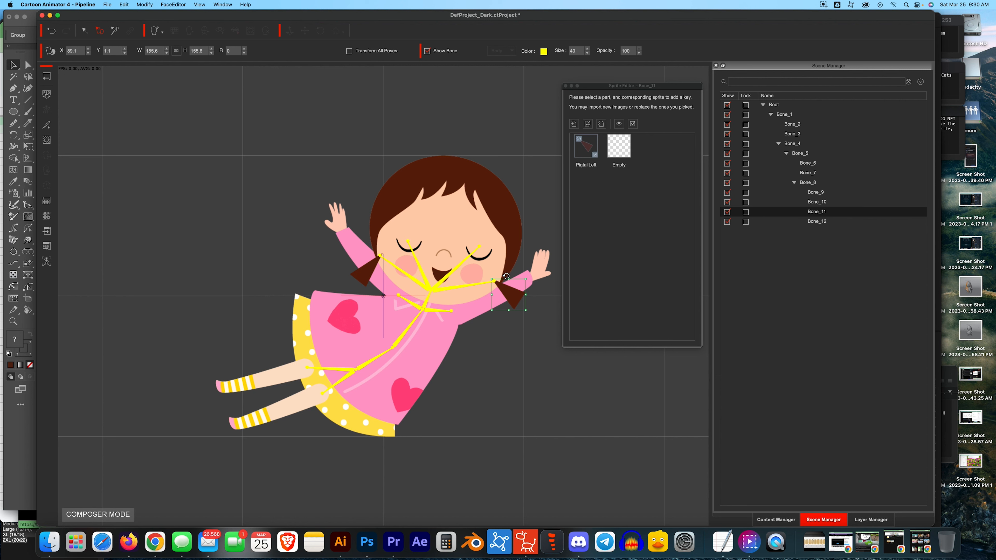
# - Close the Sprite Editor and rename Bone_1 as Hip
pyautogui.click(773, 105)
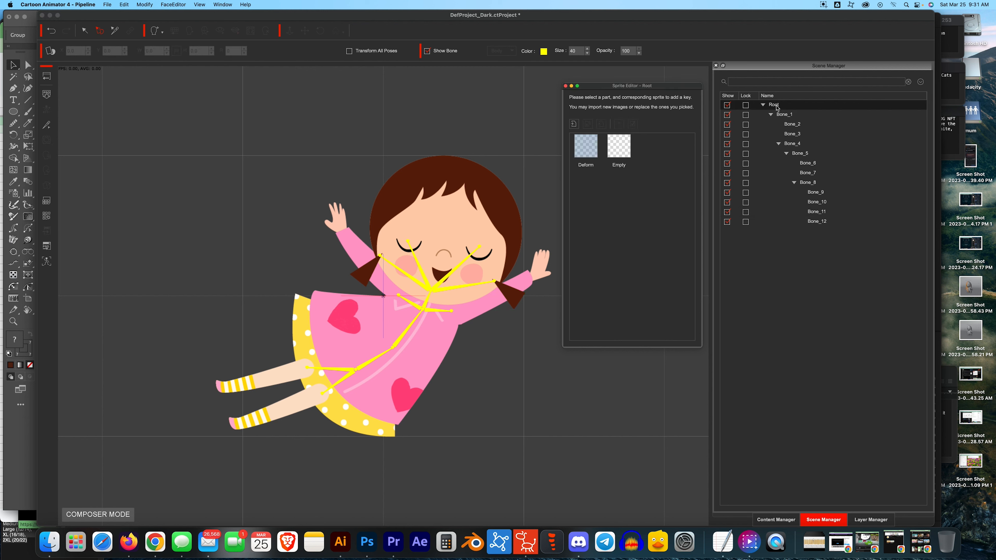
pyautogui.click(784, 114)
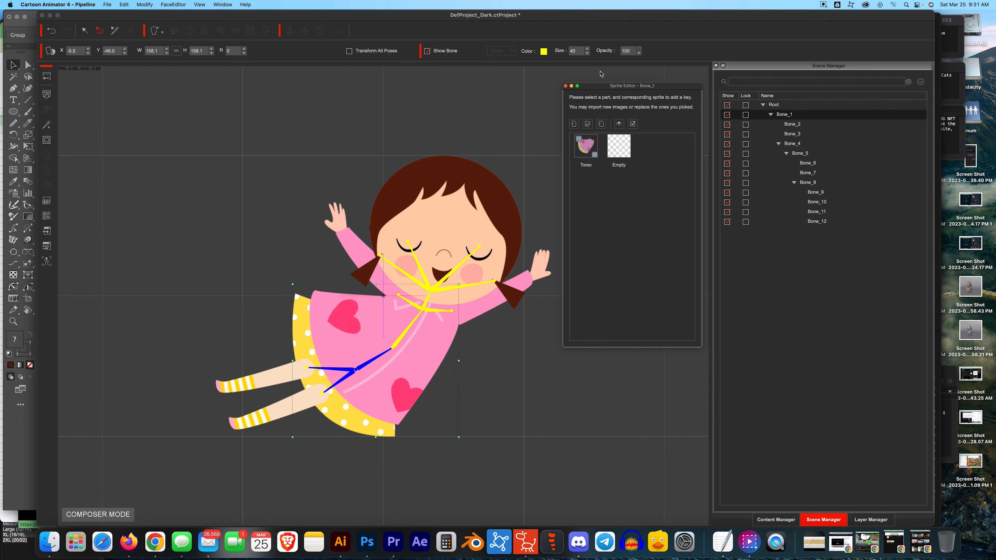
pyautogui.click(564, 85)
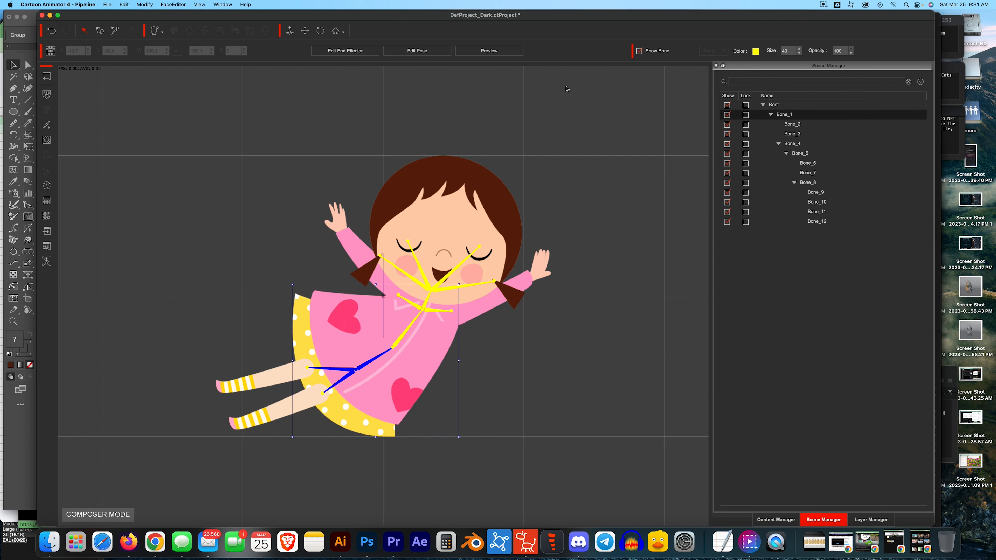
pyautogui.doubleClick(782, 114)
pyautogui.doubleClick(783, 114)
pyautogui.write('Hip')
pyautogui.press('Return')
# - Rename the two leg bones, Bone_2 as LegR and Bone_3 as LegL
pyautogui.click(792, 124)
pyautogui.doubleClick(798, 123)
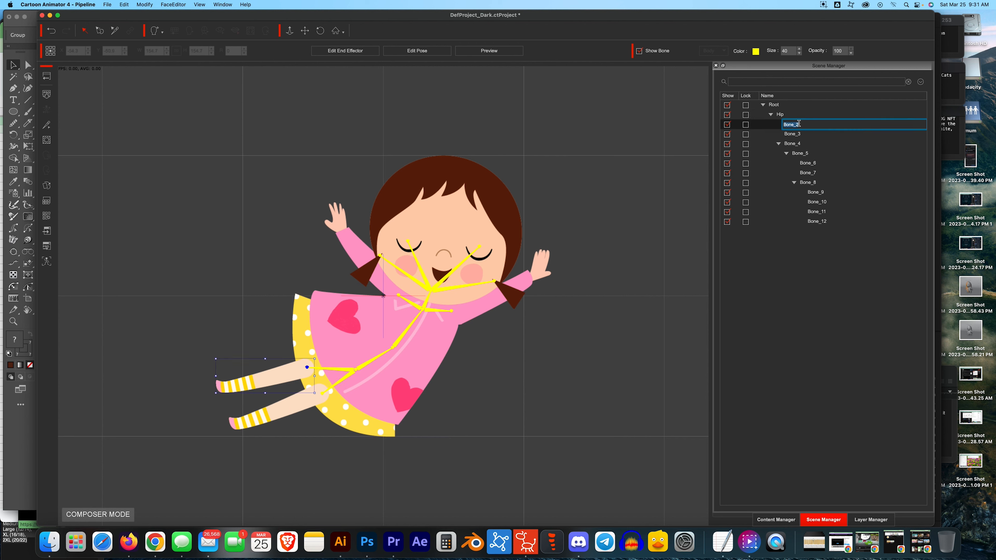
pyautogui.write('LegR')
pyautogui.press('Return')
pyautogui.click(793, 134)
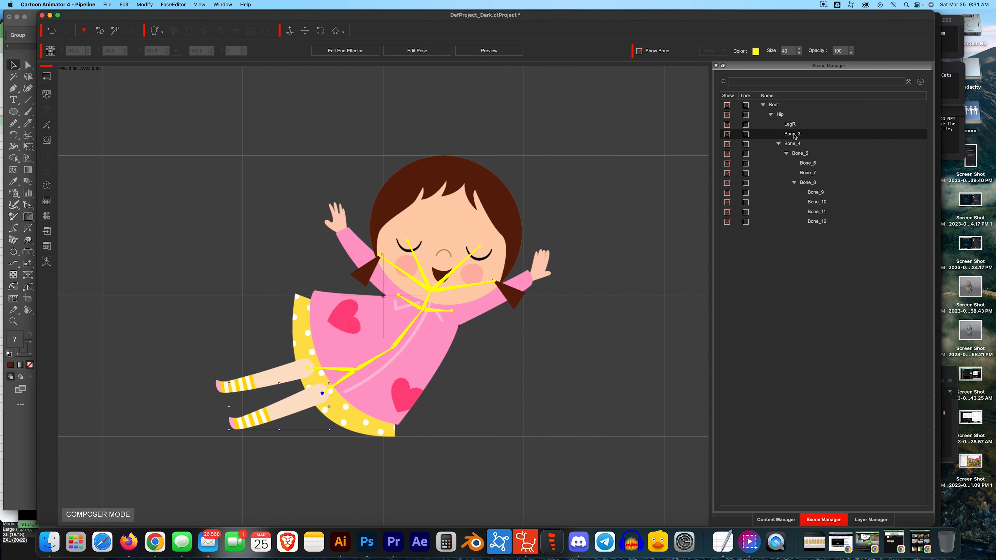
pyautogui.doubleClick(793, 134)
pyautogui.write('L')
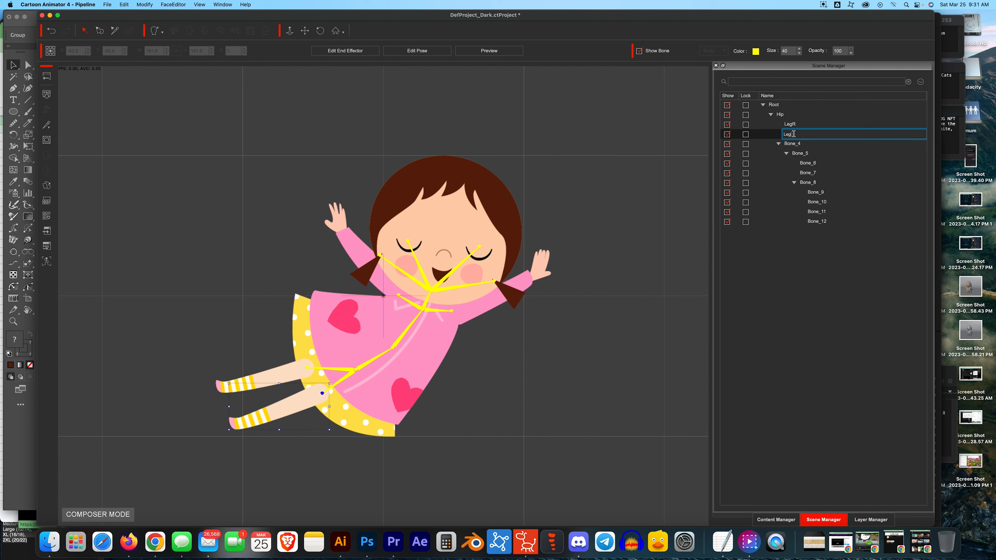
pyautogui.write('egL')
pyautogui.press('Return')
# - Rename Bone_4 as Torso and Bone_5 as Collar
pyautogui.click(793, 144)
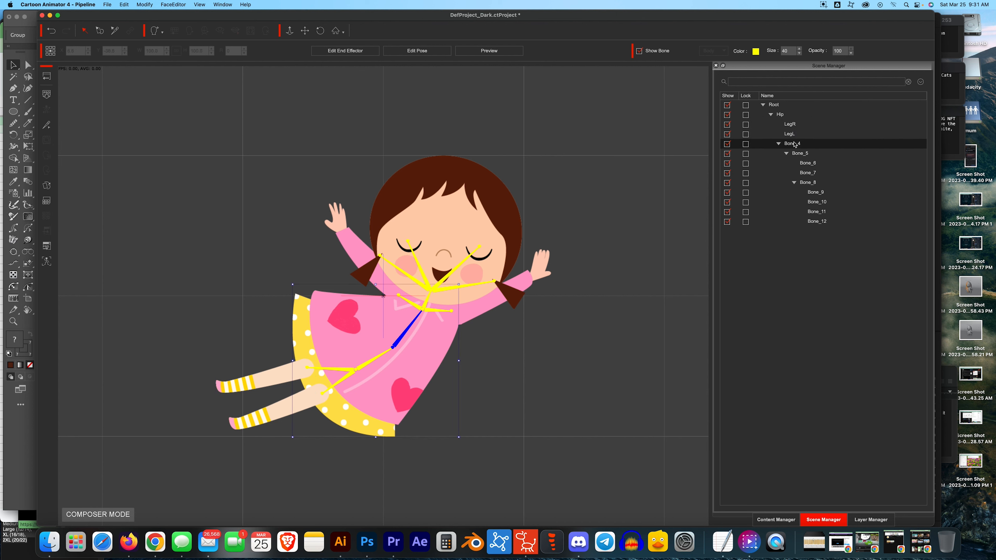
pyautogui.doubleClick(792, 144)
pyautogui.write('Torso')
pyautogui.press('Return')
pyautogui.click(800, 154)
pyautogui.doubleClick(799, 153)
pyautogui.write('Collar')
pyautogui.press('Return')
# - Rename the two arm bones, Bone_6 as ArmL and Bone_7 as ArmR
pyautogui.click(807, 163)
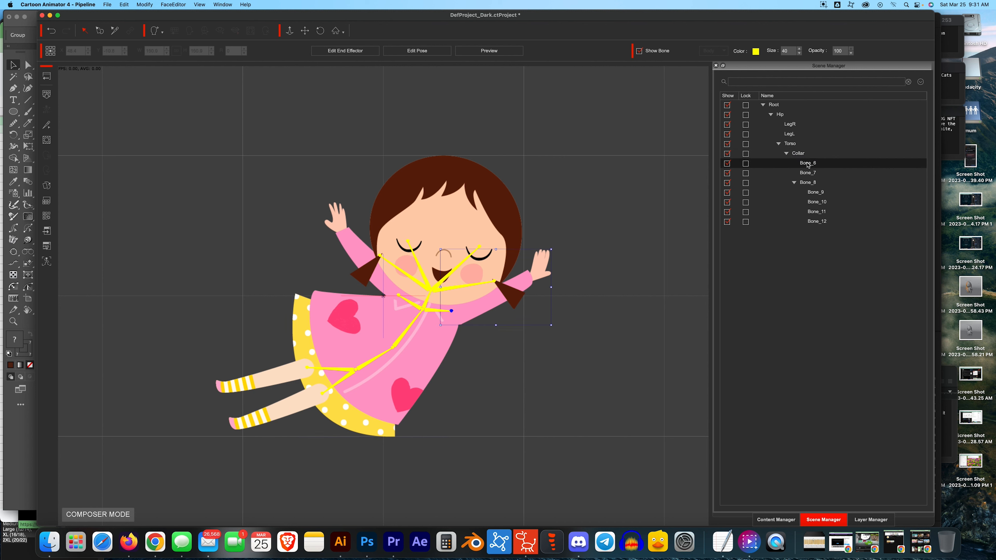
pyautogui.doubleClick(808, 163)
pyautogui.write('ArmL')
pyautogui.press('Return')
pyautogui.click(810, 172)
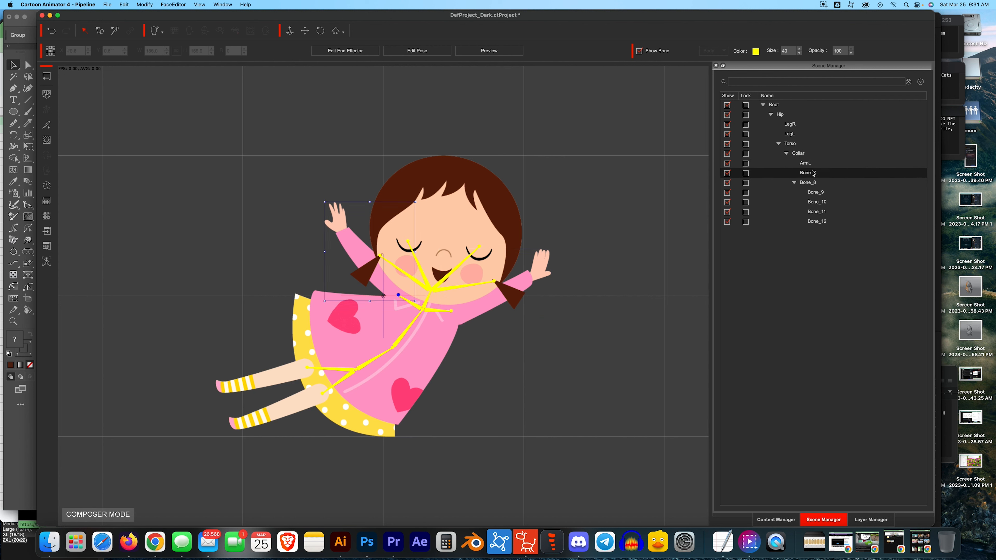
pyautogui.doubleClick(811, 173)
pyautogui.write('ArmR')
pyautogui.press('Return')
# - Rename Bone_8 as Head
pyautogui.click(808, 183)
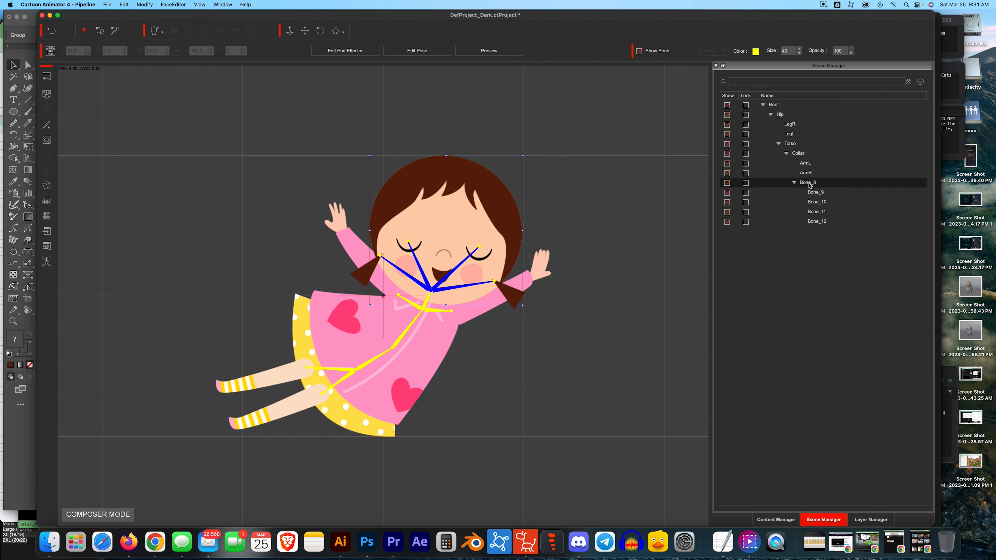
pyautogui.doubleClick(808, 184)
pyautogui.write('Head')
pyautogui.press('Return')
# - Rename the two eye bones, Bone_9 as EyeR and Bone_10 as EyeL
pyautogui.click(814, 192)
pyautogui.doubleClick(815, 192)
pyautogui.write('EyeR')
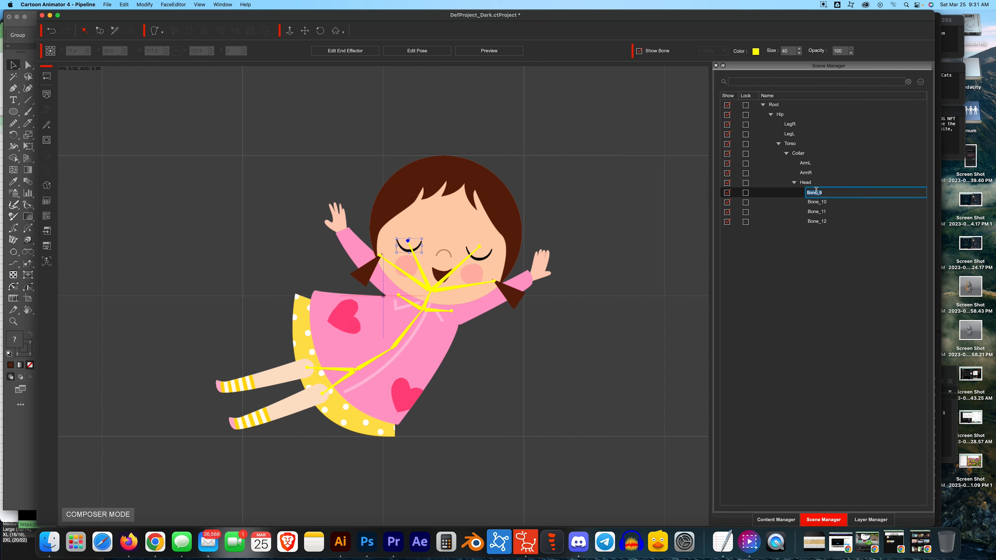
pyautogui.press('Return')
pyautogui.doubleClick(817, 201)
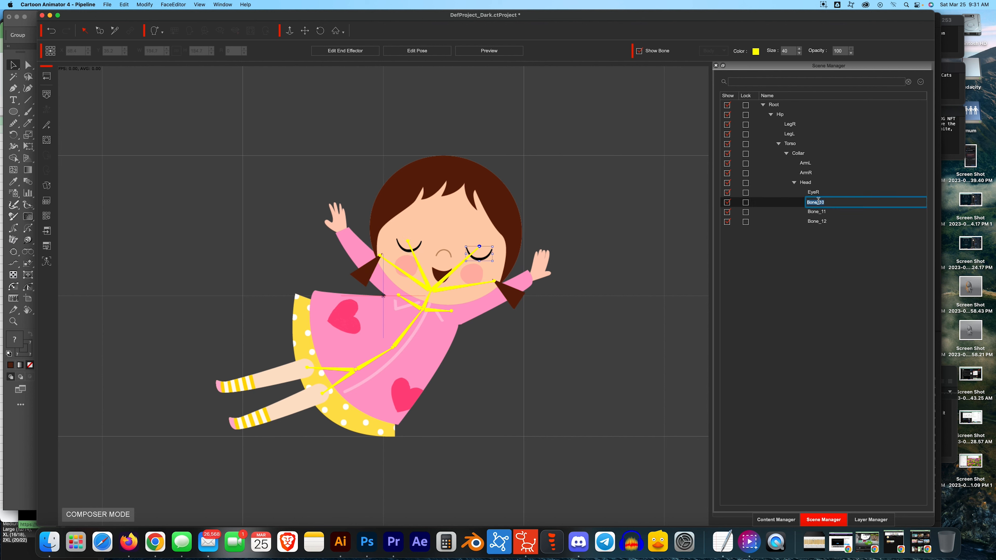
pyautogui.write('EyeL')
pyautogui.press('Return')
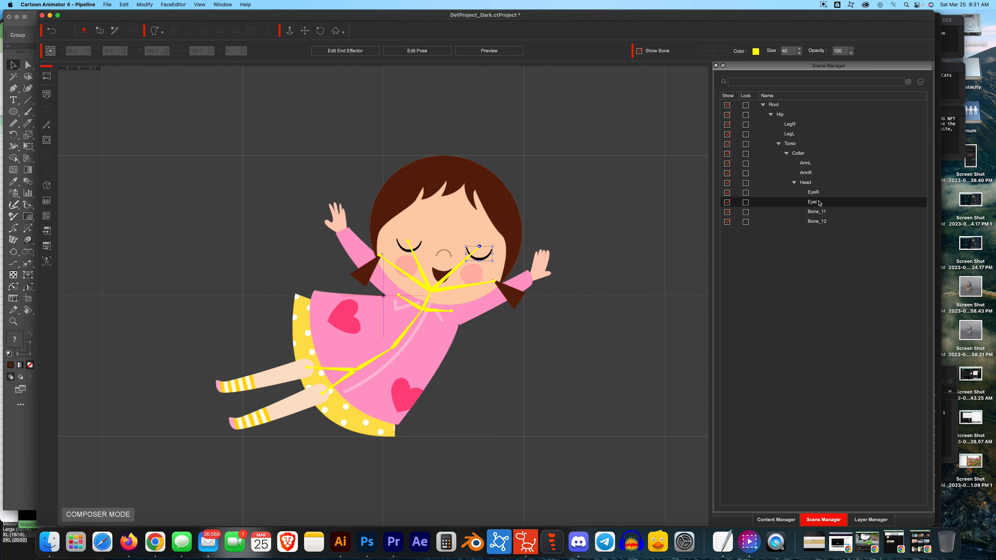
# - Rename the two pigtail bones, Bone_11 as PigtailL and Bone_12 as PigtailR
pyautogui.doubleClick(812, 212)
pyautogui.write('PigtailL')
pyautogui.press('Return')
pyautogui.doubleClick(813, 202)
pyautogui.click(813, 201)
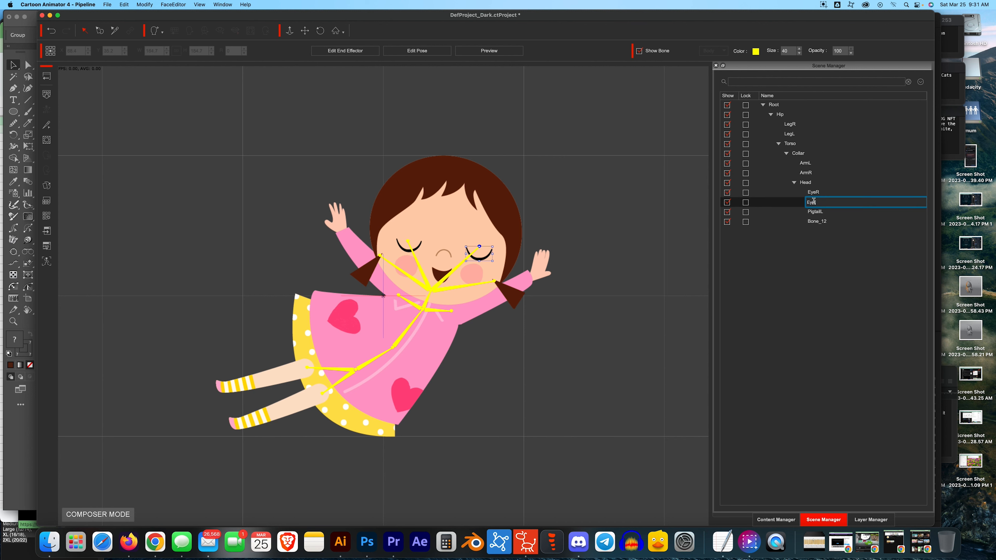
pyautogui.press('Return')
pyautogui.doubleClick(814, 221)
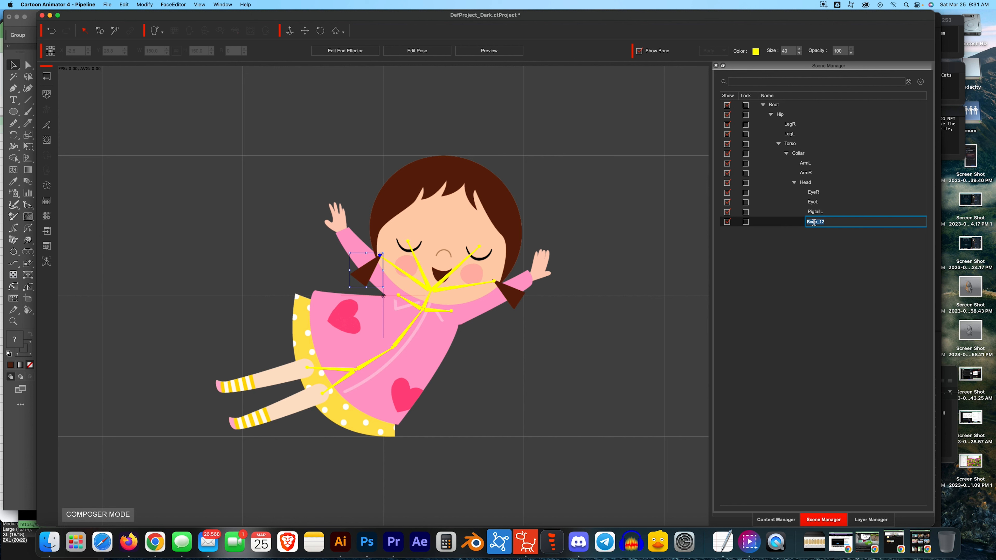
pyautogui.write('PigtailR')
pyautogui.press('Return')
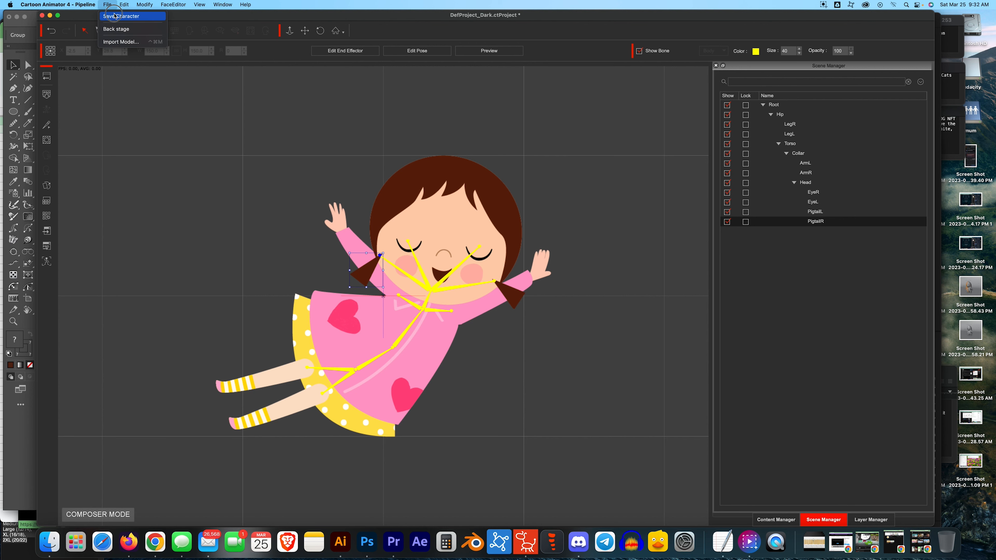
# - Save the character as 011-flyballoons in the MoreThanAnything folder
pyautogui.press('super+s')
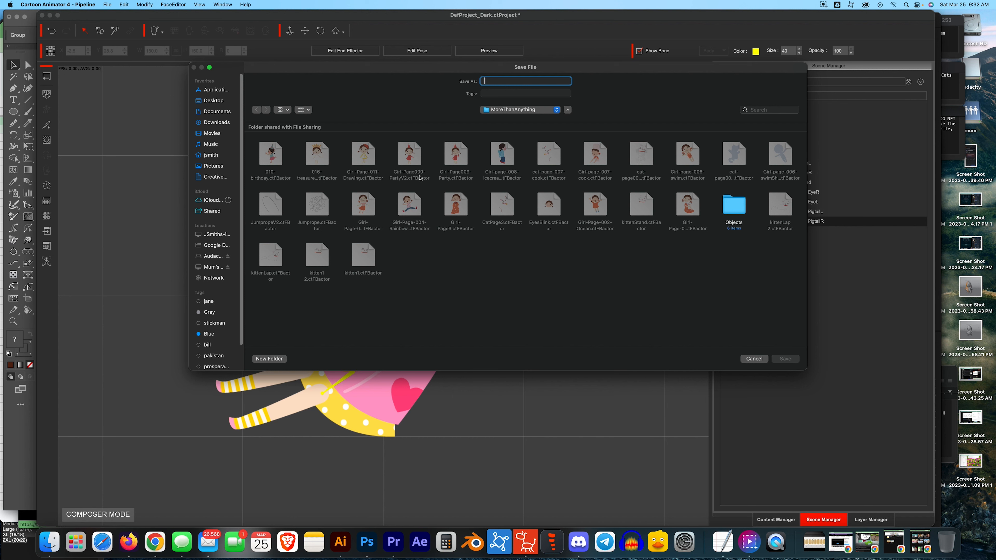
pyautogui.write('011-flyballoons')
pyautogui.press('Return')
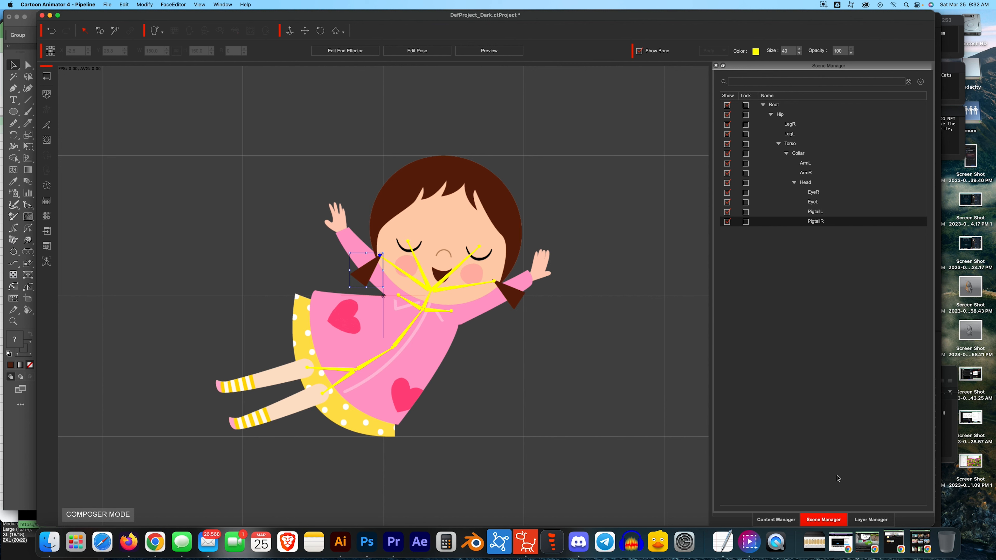
# - Collapse the layer list and move the head layer to the top of the layer order
pyautogui.click(871, 519)
pyautogui.click(923, 80)
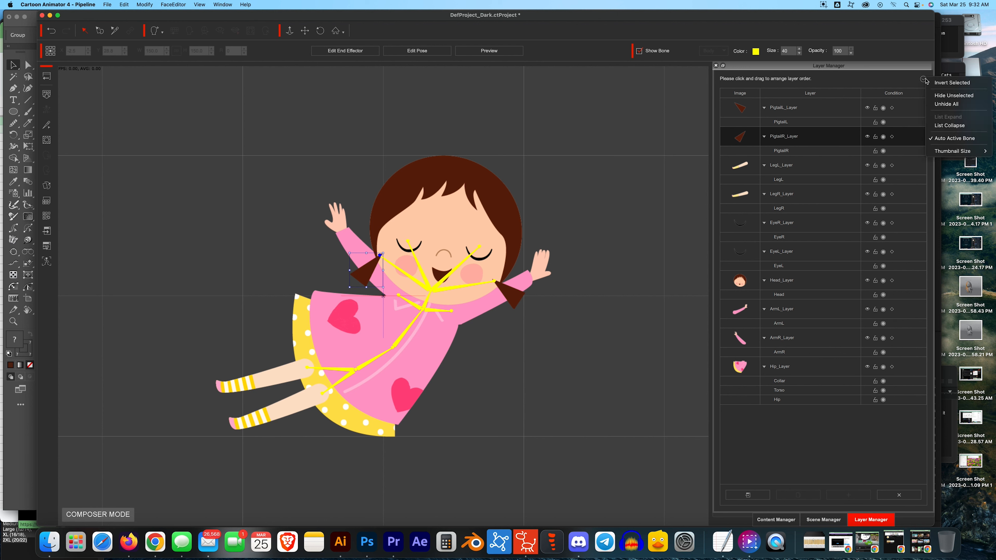
pyautogui.click(949, 125)
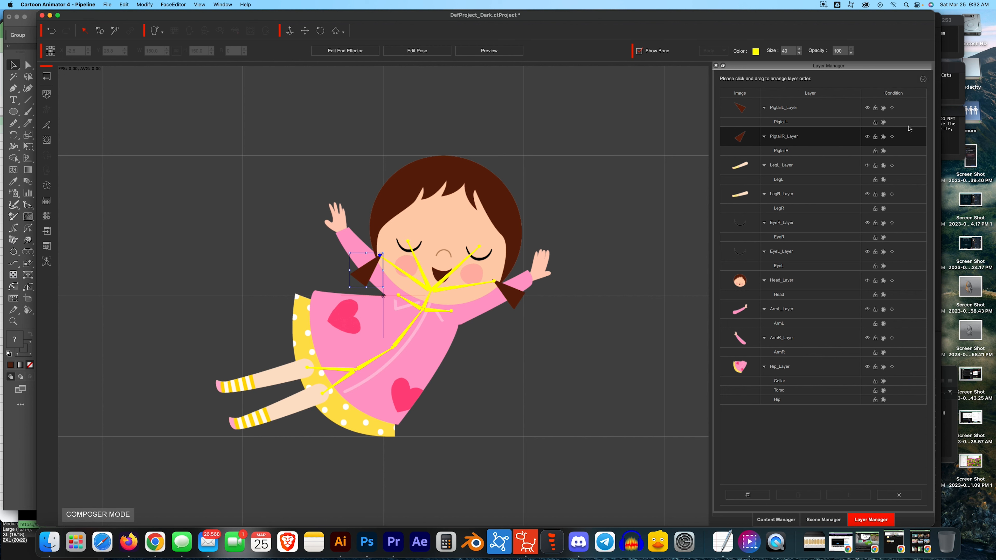
pyautogui.moveTo(772, 230); pyautogui.dragTo(773, 107)
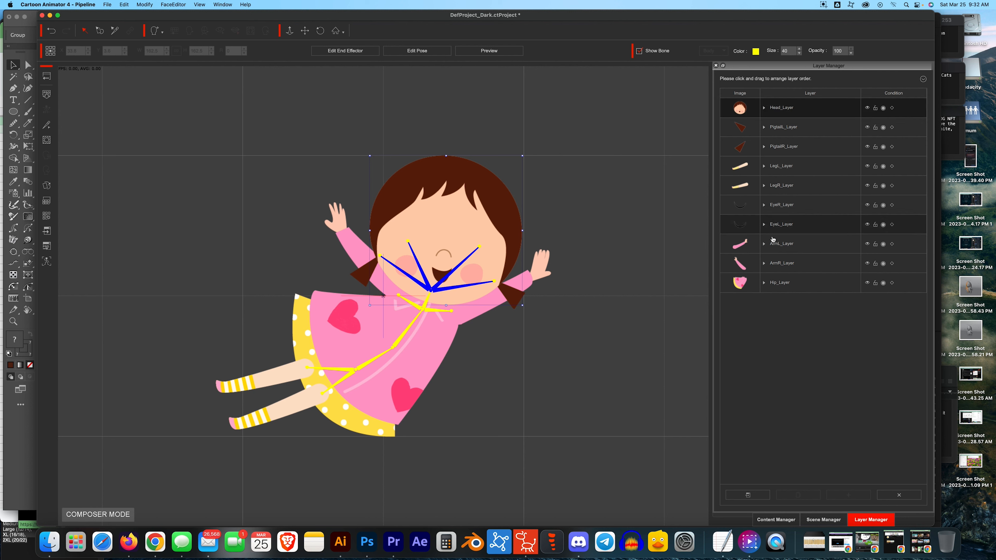
# - Move the hip layer above both leg layers, and the EyeR and EyeL layers above the head layer
pyautogui.moveTo(779, 282); pyautogui.dragTo(779, 244)
pyautogui.moveTo(778, 179); pyautogui.dragTo(778, 161)
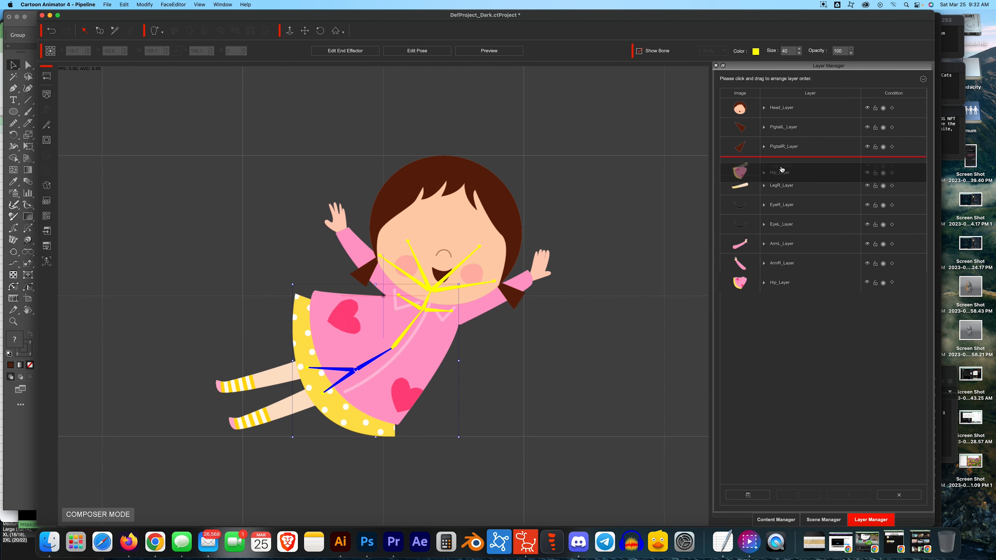
pyautogui.moveTo(782, 222); pyautogui.dragTo(781, 106)
pyautogui.moveTo(781, 243); pyautogui.dragTo(780, 126)
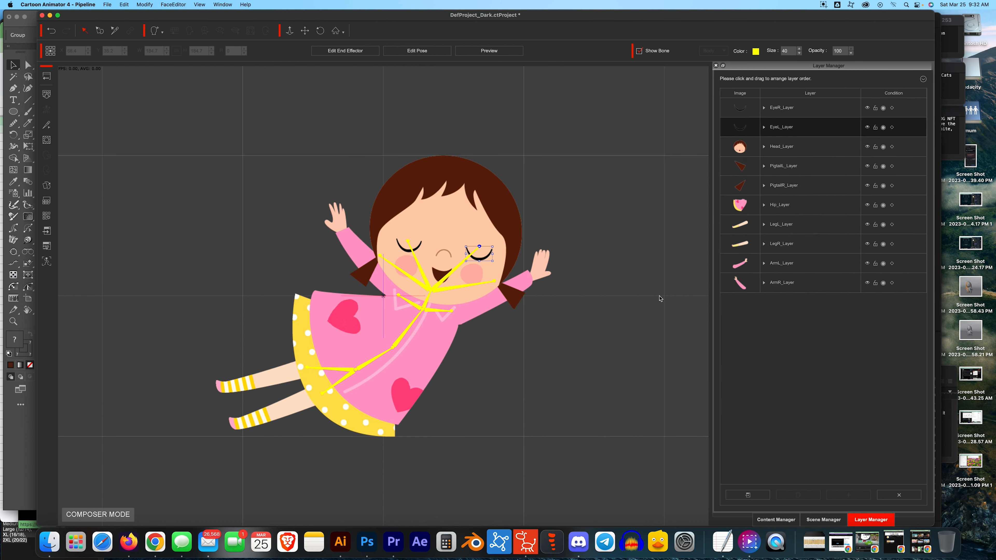
# - Add a chain of bones from the LegR bone along the upper leg down to its foot
pyautogui.click(305, 372)
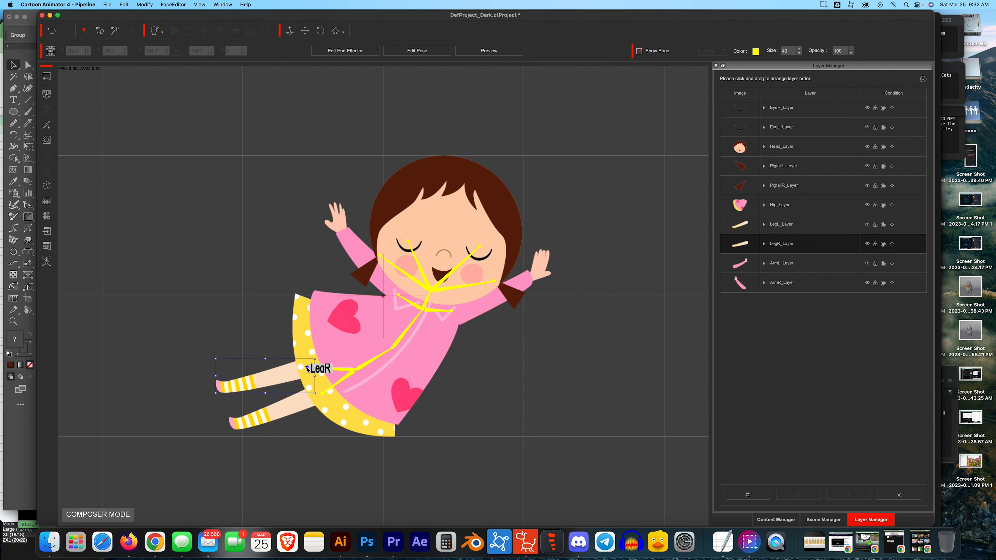
pyautogui.click(46, 124)
pyautogui.click(743, 233)
pyautogui.click(269, 380)
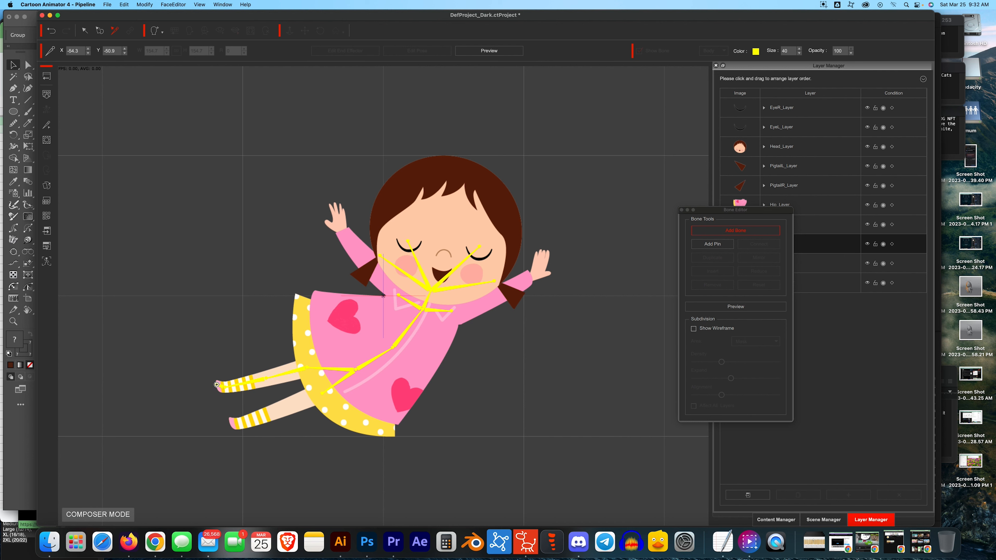
pyautogui.rightClick(295, 395)
# - Add a chain of bones from the LegL bone along the lower leg down to its foot
pyautogui.click(322, 393)
pyautogui.click(728, 229)
pyautogui.click(279, 408)
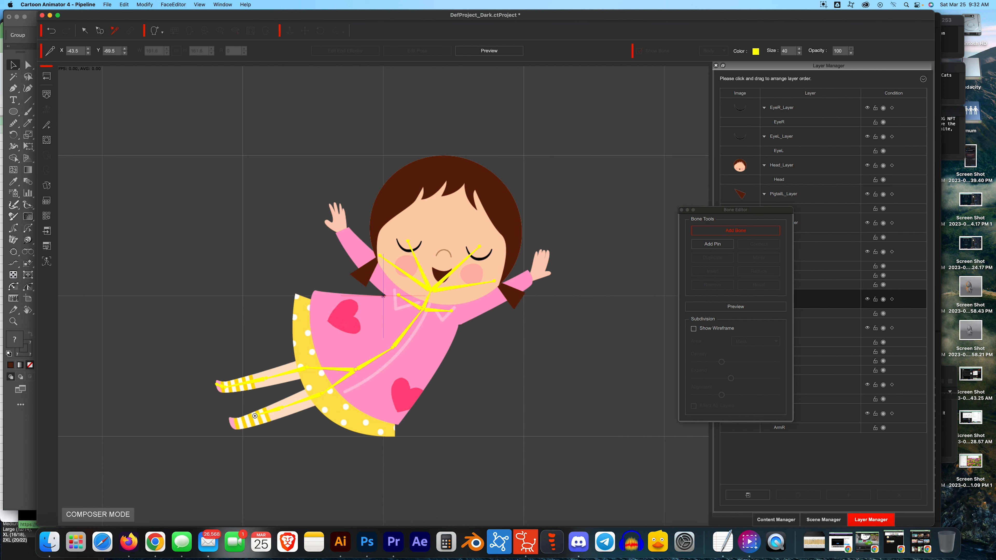
pyautogui.click(231, 423)
pyautogui.rightClick(231, 424)
# - Add a chain of bones from the ArmL bone along the arm to the fingertips of its hand
pyautogui.click(452, 311)
pyautogui.click(735, 230)
pyautogui.click(494, 302)
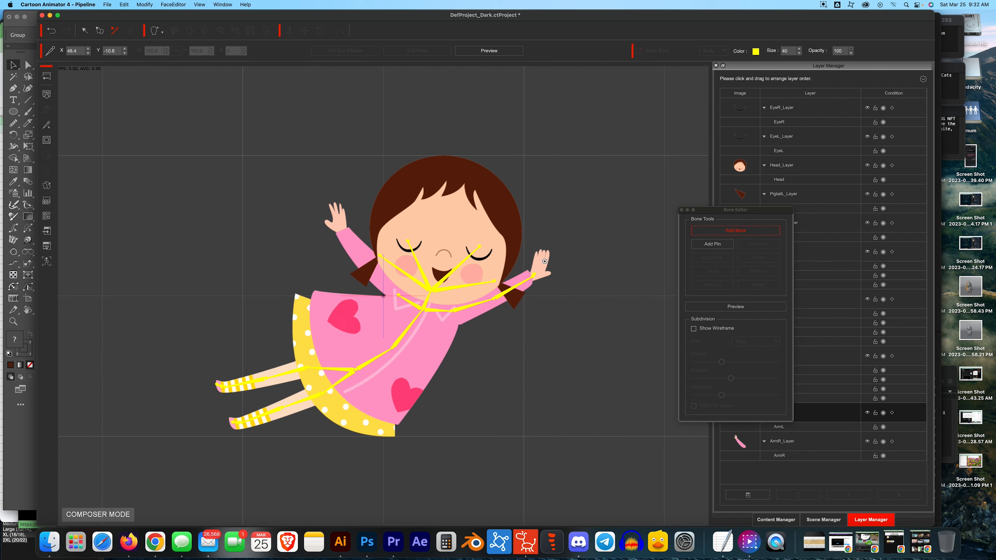
pyautogui.click(543, 251)
pyautogui.rightClick(543, 251)
# - Add a chain of bones from the ArmR bone along the raised arm and fine-tune the end bone's position at the fingertips
pyautogui.click(398, 295)
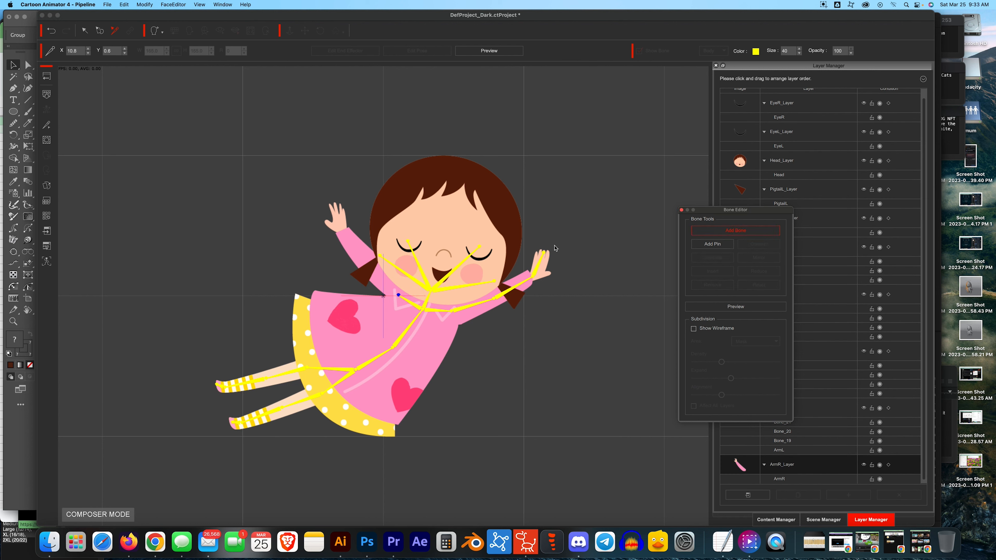
pyautogui.click(368, 266)
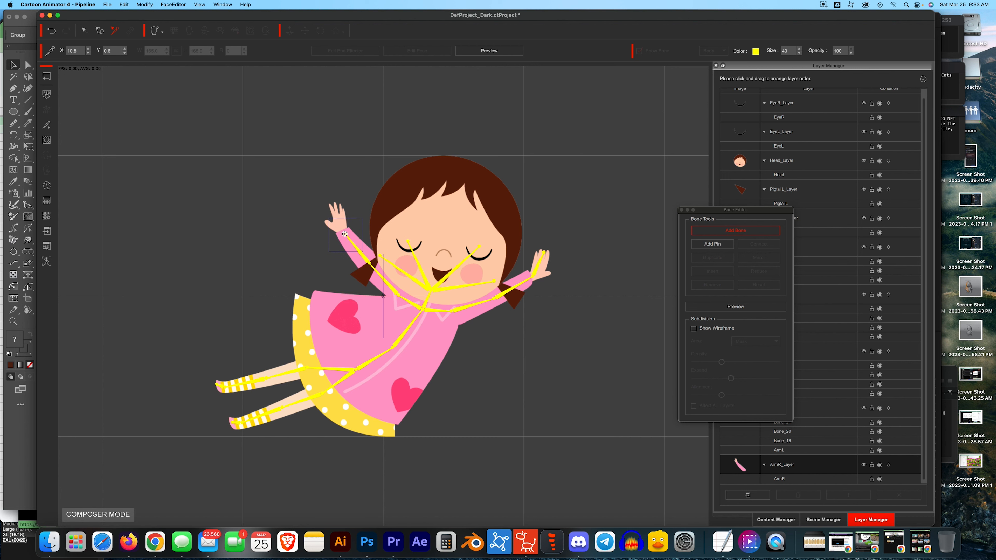
pyautogui.click(342, 230)
pyautogui.rightClick(330, 206)
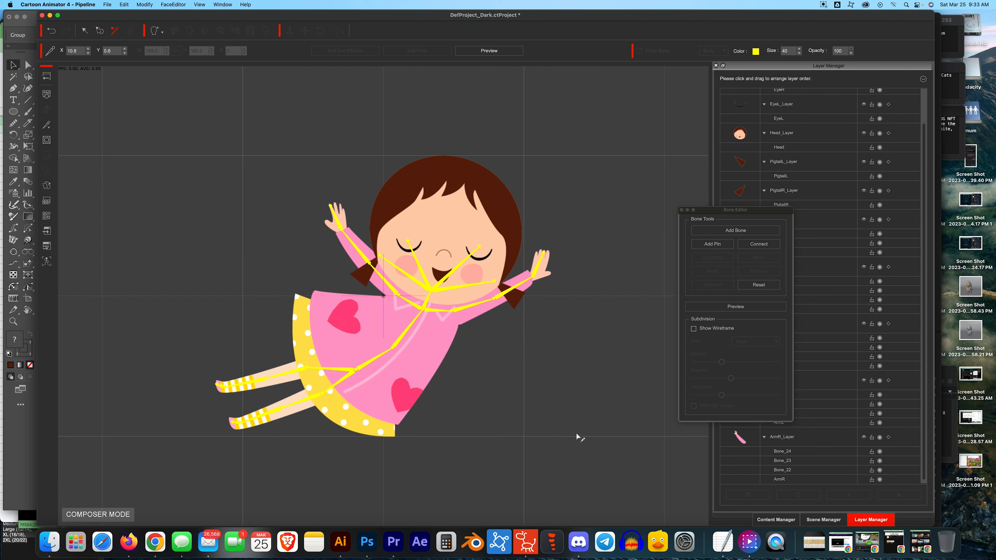
pyautogui.click(331, 206)
pyautogui.moveTo(322, 207); pyautogui.dragTo(331, 206)
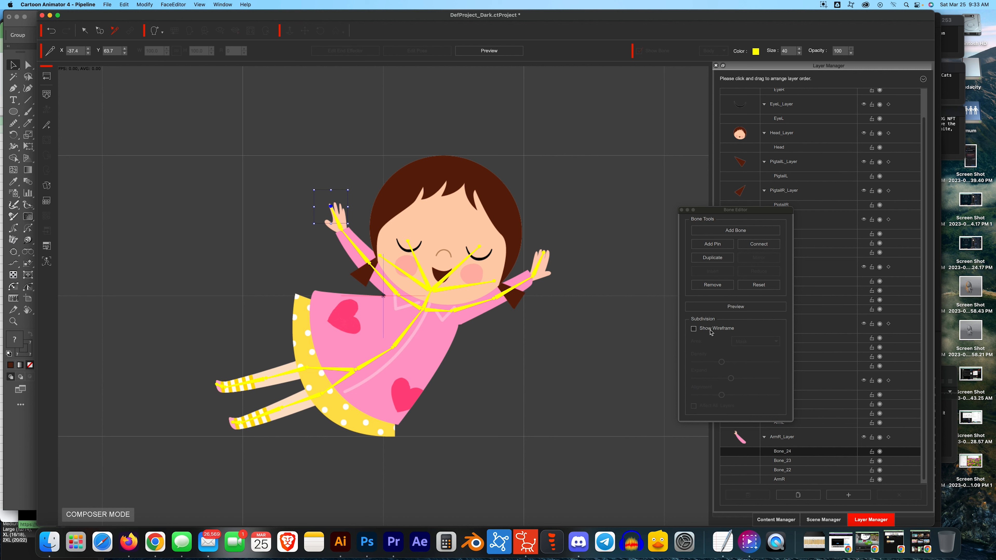
# - Show the wireframe, raise mesh Density to maximum, adjust Expand and Alignment, apply the subdivision to all layers, and close the Bone Editor
pyautogui.click(693, 329)
pyautogui.moveTo(722, 362); pyautogui.dragTo(810, 355)
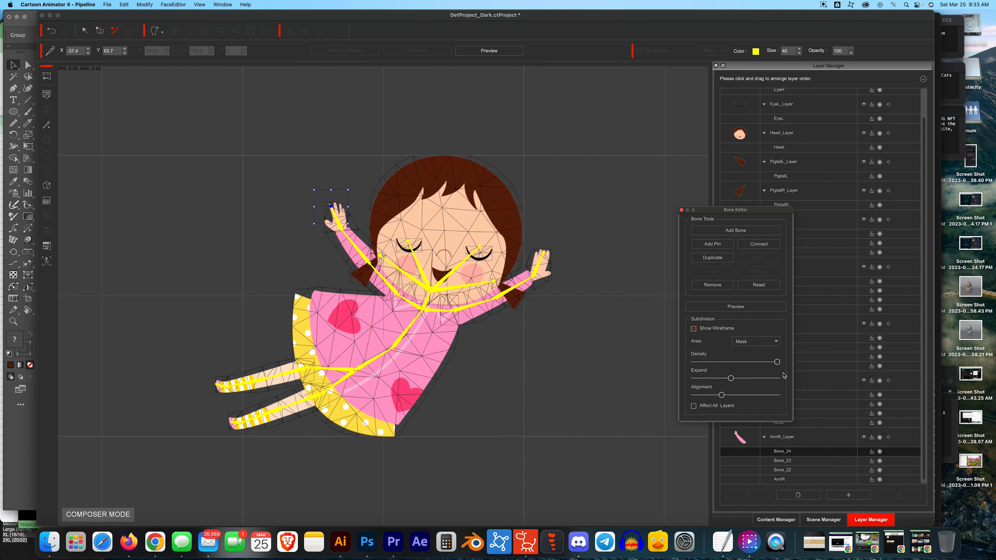
pyautogui.moveTo(723, 395)
pyautogui.mouseDown()
pyautogui.moveTo(732, 396)
pyautogui.moveTo(728, 379)
pyautogui.moveTo(702, 379)
pyautogui.moveTo(720, 379)
pyautogui.mouseUp()
pyautogui.click(693, 406)
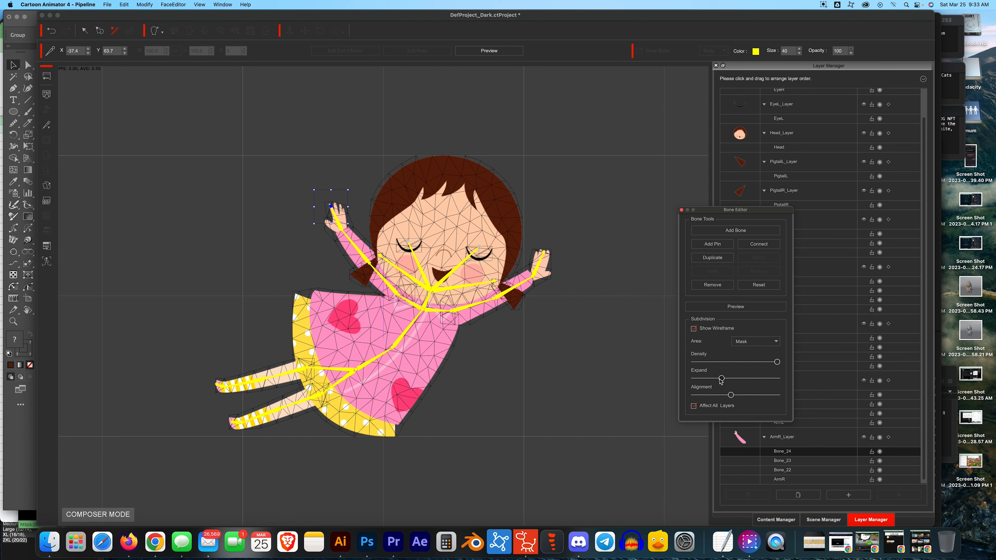
pyautogui.click(680, 210)
# - Save the rigged character as 011-flyballoons in the MoreThanAnything folder, replacing the existing file, and return to the stage
pyautogui.click(107, 5)
pyautogui.click(121, 16)
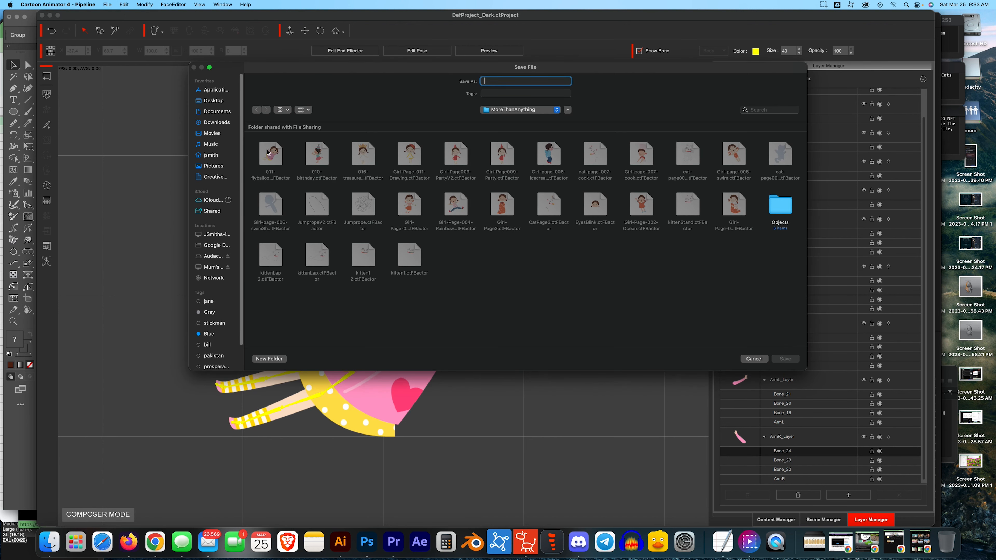
pyautogui.click(268, 152)
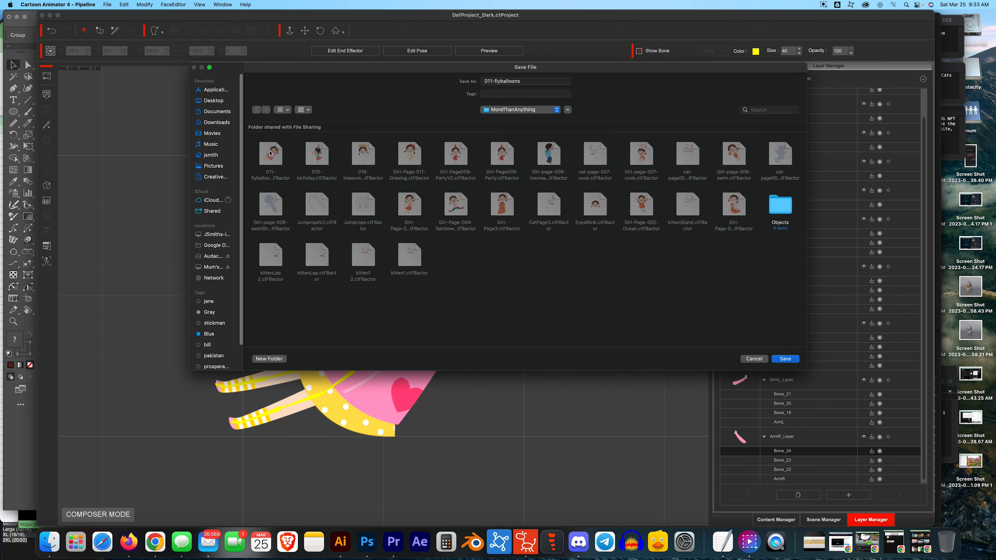
pyautogui.click(784, 359)
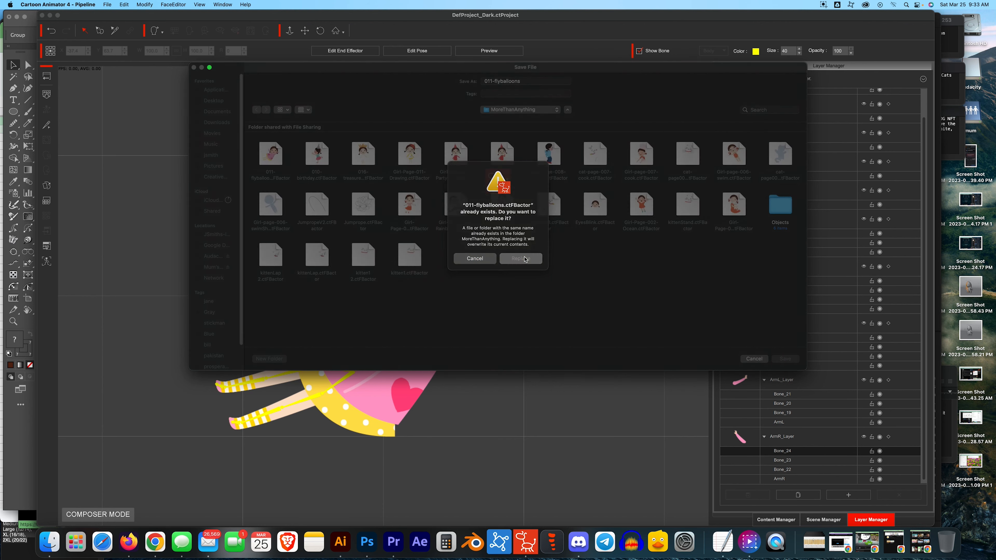
pyautogui.click(520, 250)
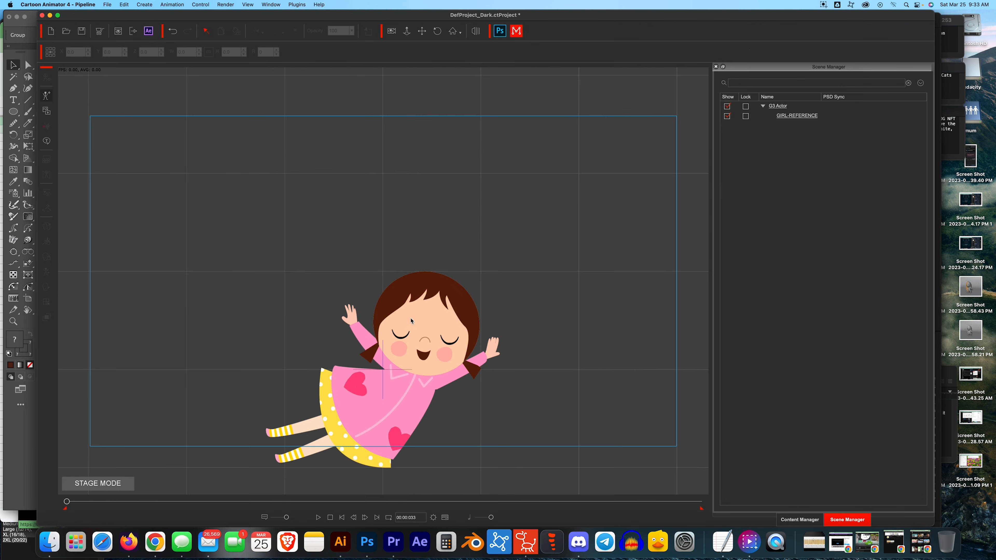
# - Move the girl up to the middle of the frame and open the custom MoreThanAnything character folder
pyautogui.moveTo(434, 360); pyautogui.dragTo(426, 274)
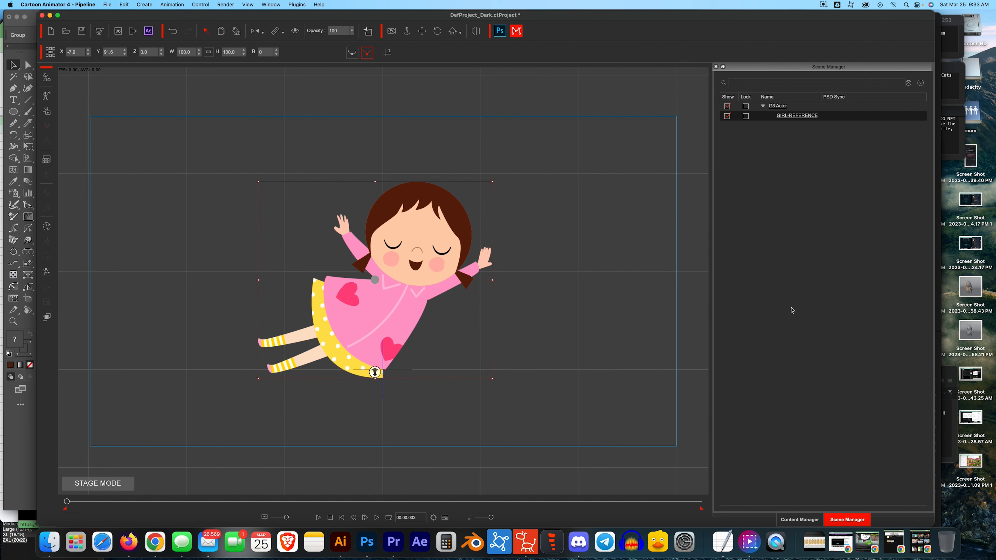
pyautogui.click(799, 519)
pyautogui.click(810, 83)
pyautogui.click(762, 125)
pyautogui.click(748, 126)
pyautogui.click(778, 163)
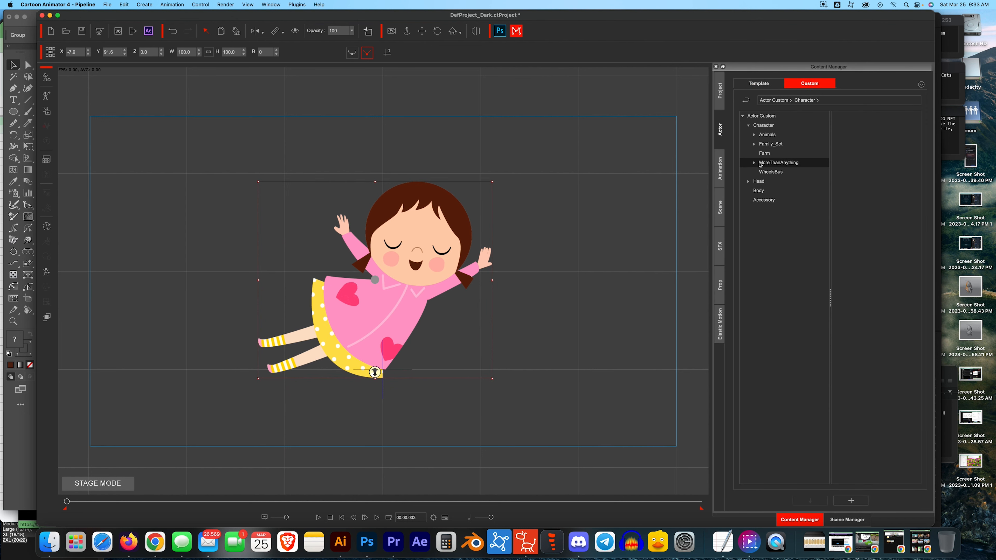
pyautogui.click(754, 163)
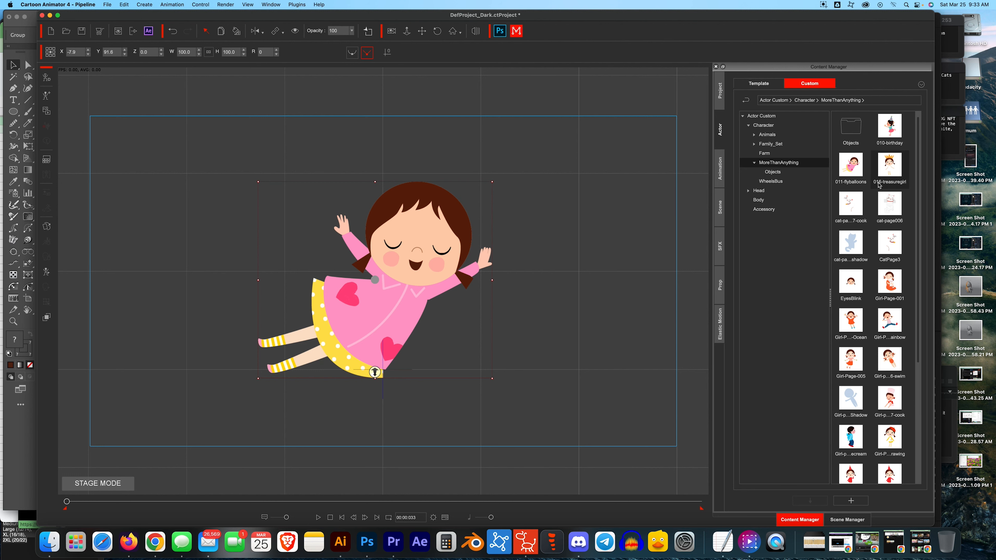
# - Place the leaping girl in the striped shirt on the stage, delete her again, and reselect the flying girl
pyautogui.moveTo(889, 326); pyautogui.dragTo(629, 335)
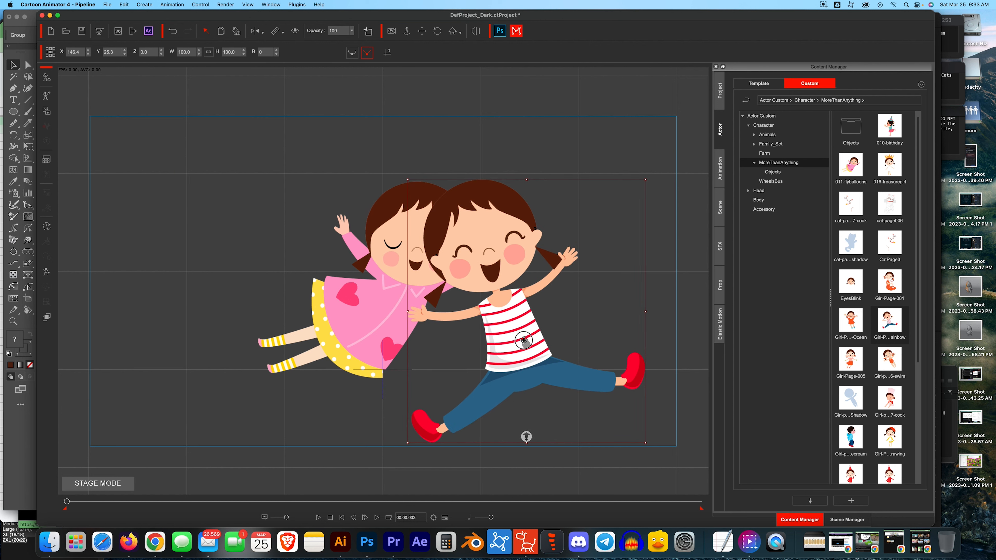
pyautogui.press('Delete')
pyautogui.click(399, 298)
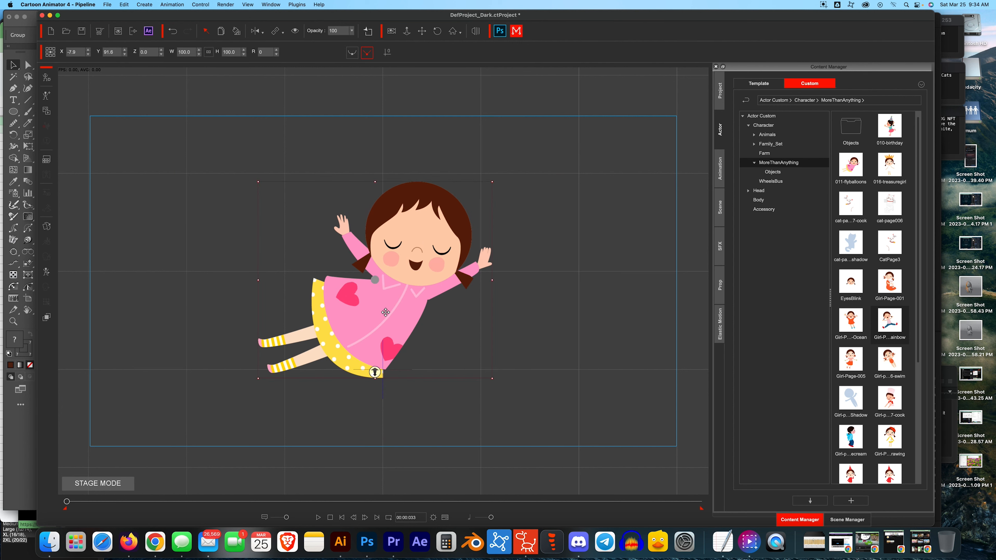
# - Switch to Premiere Pro, scrub through the balloon scene for reference, and return to Cartoon Animator
pyautogui.click(393, 542)
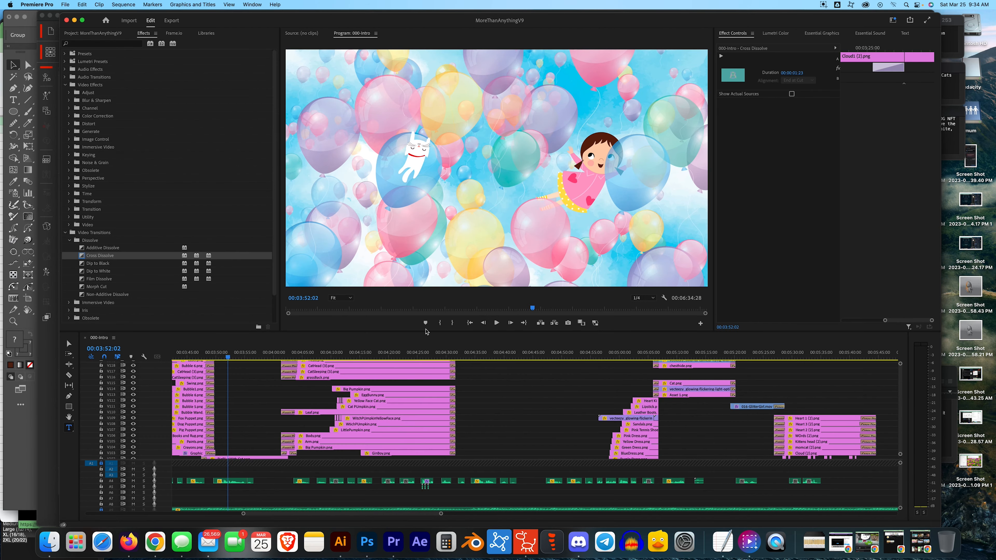
pyautogui.moveTo(533, 308)
pyautogui.mouseDown()
pyautogui.moveTo(435, 309)
pyautogui.moveTo(539, 310)
pyautogui.mouseUp()
pyautogui.click(525, 542)
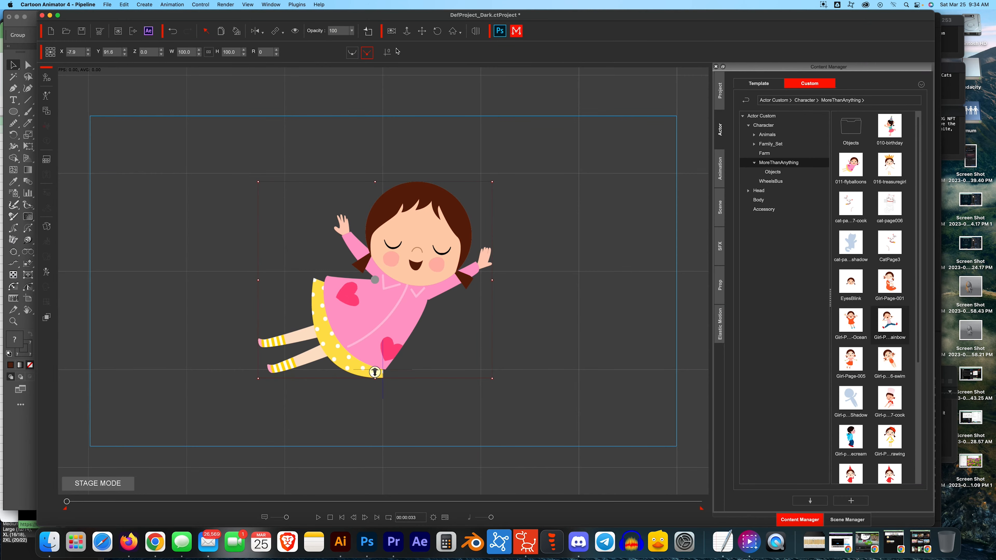
# - Reset the flying girl's transform to its default and centre her in the frame by adjusting the camera view
pyautogui.click(387, 52)
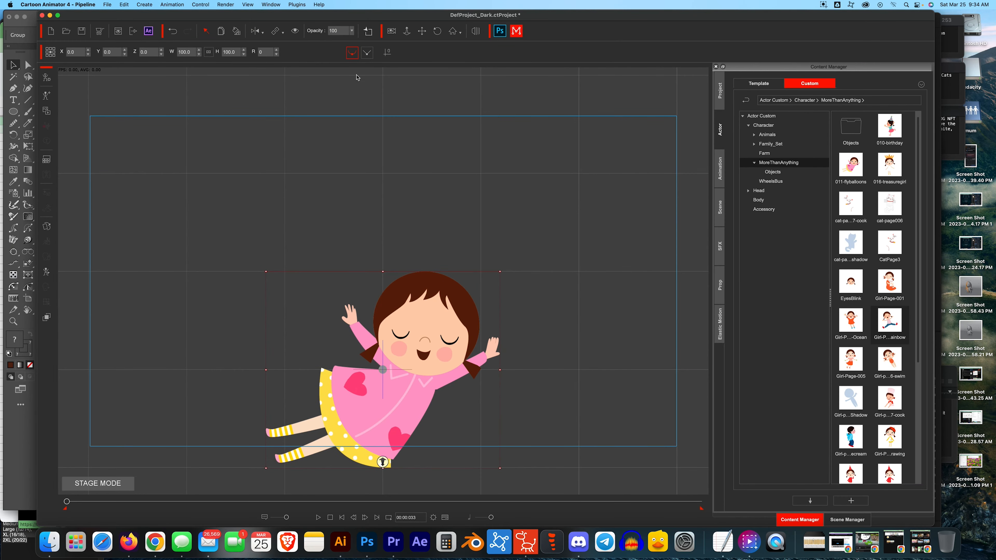
pyautogui.moveTo(545, 388); pyautogui.dragTo(549, 308)
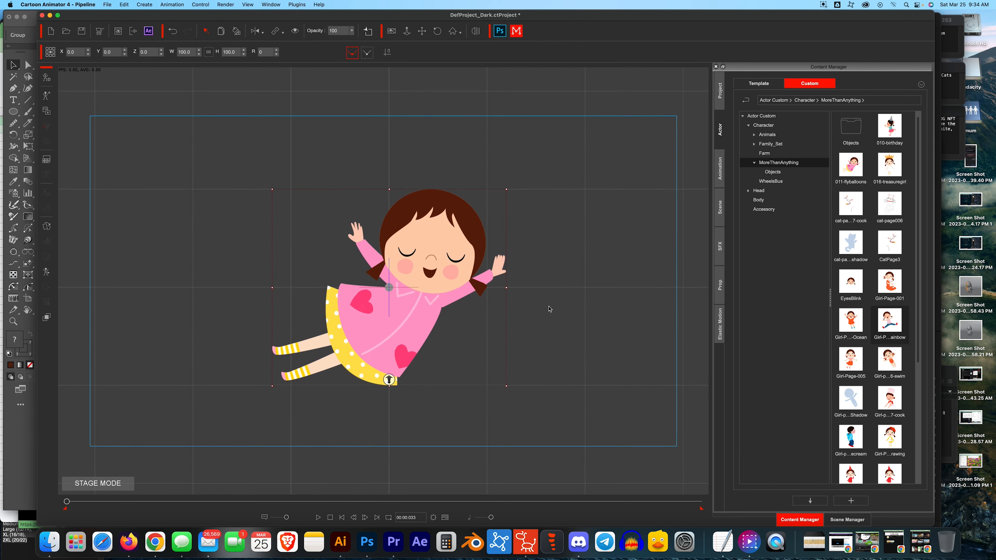
pyautogui.scroll(5, 554, 333)
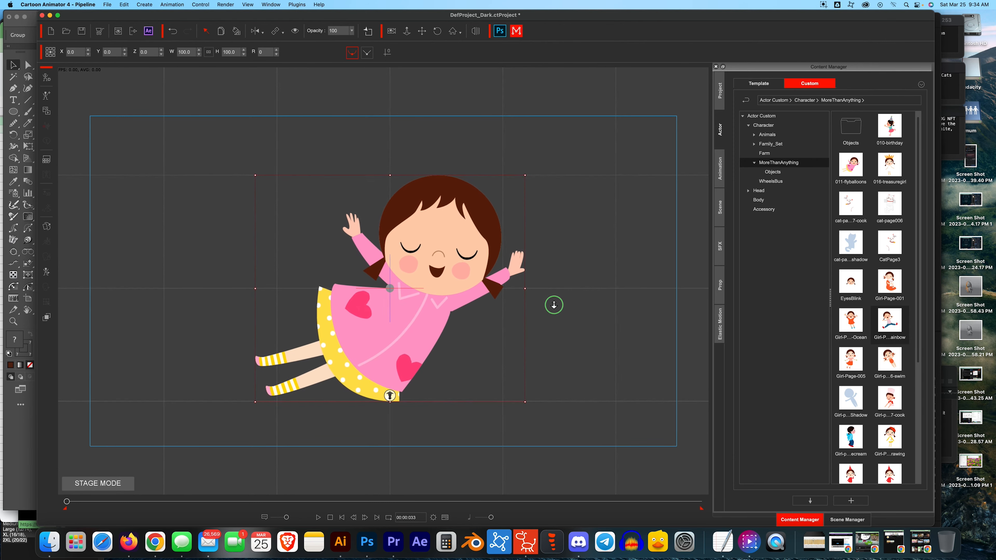
pyautogui.moveTo(567, 304); pyautogui.dragTo(556, 298)
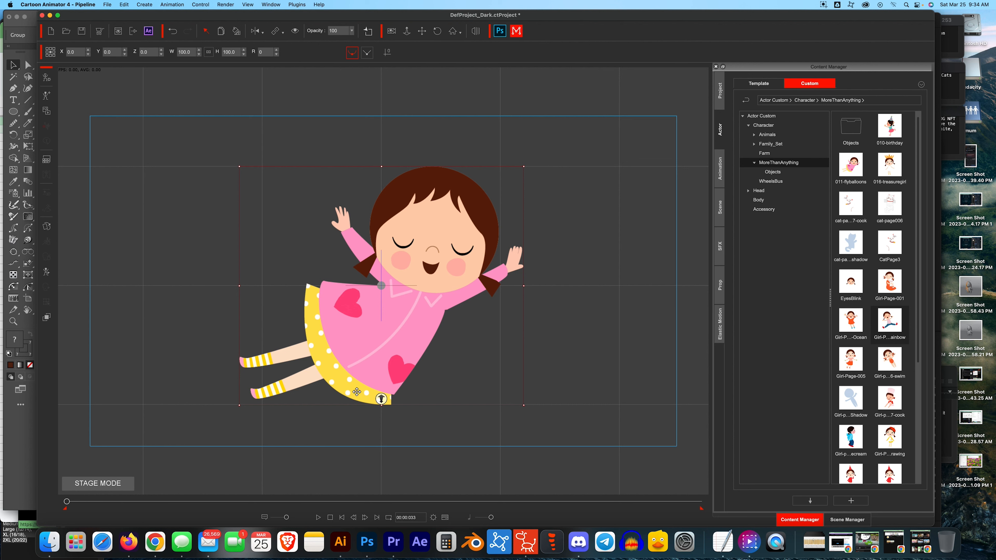
# - Open the timeline and move the playhead to 16 seconds
pyautogui.click(444, 518)
pyautogui.doubleClick(405, 427)
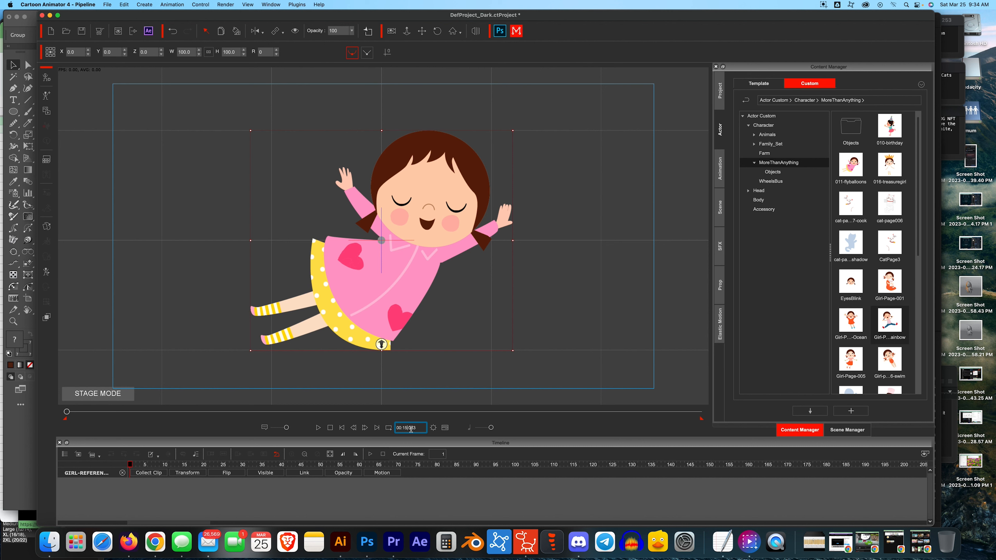
pyautogui.write('16')
pyautogui.press('Return')
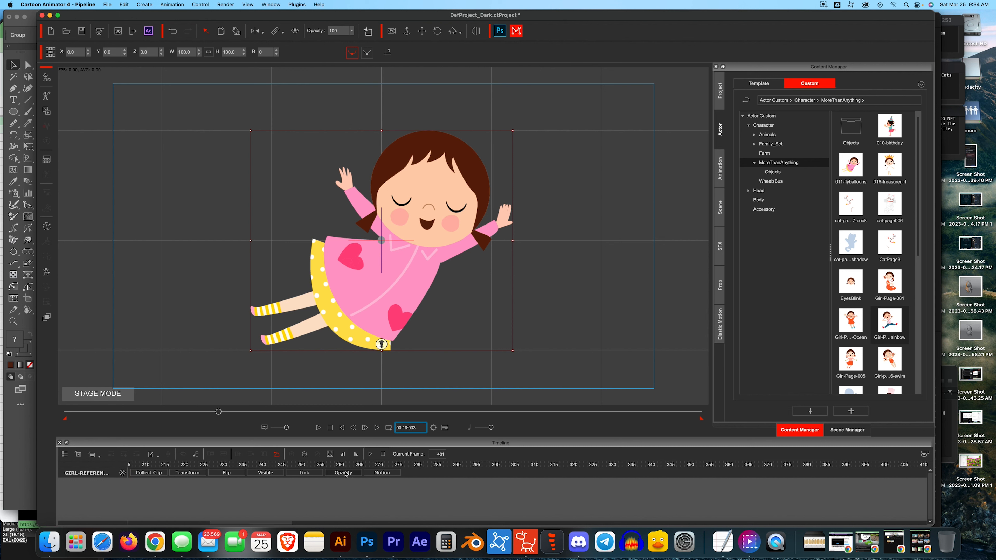
# - Show the girl's Transform and Motion tracks in the timeline and open the 2D Motion Key Editor
pyautogui.click(187, 472)
pyautogui.click(381, 473)
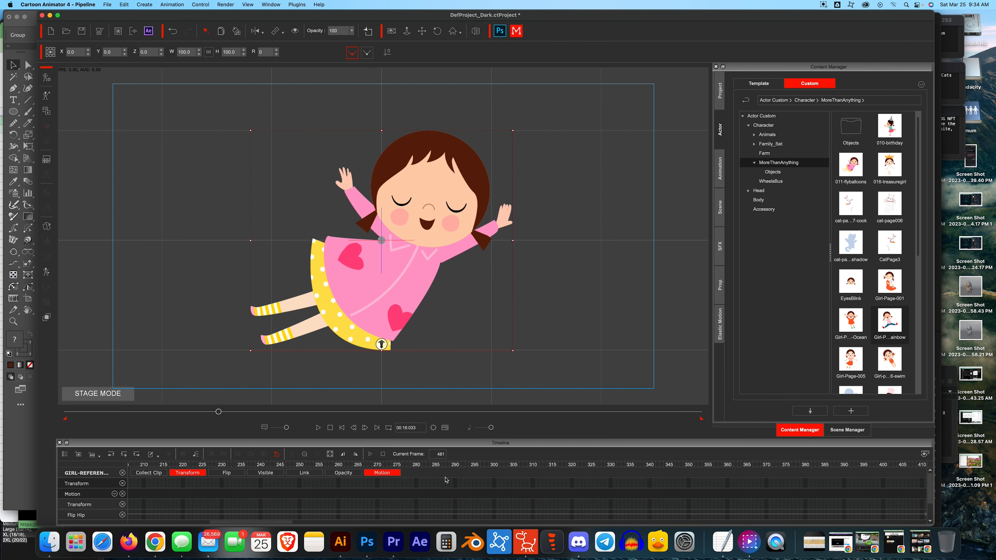
pyautogui.click(46, 274)
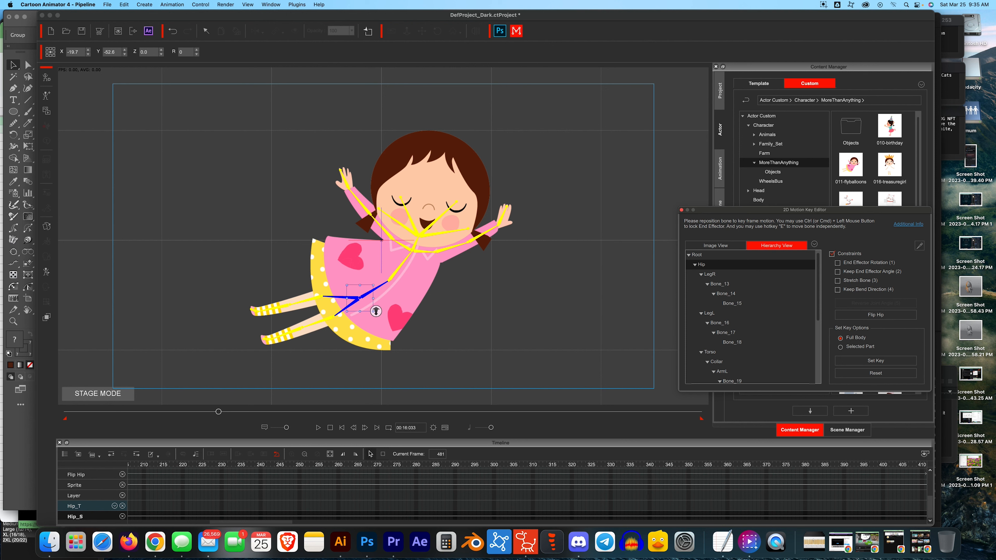
# - Mark the end of the playback range at the 16-second position and set a full-body motion key on the first frame
pyautogui.click(356, 455)
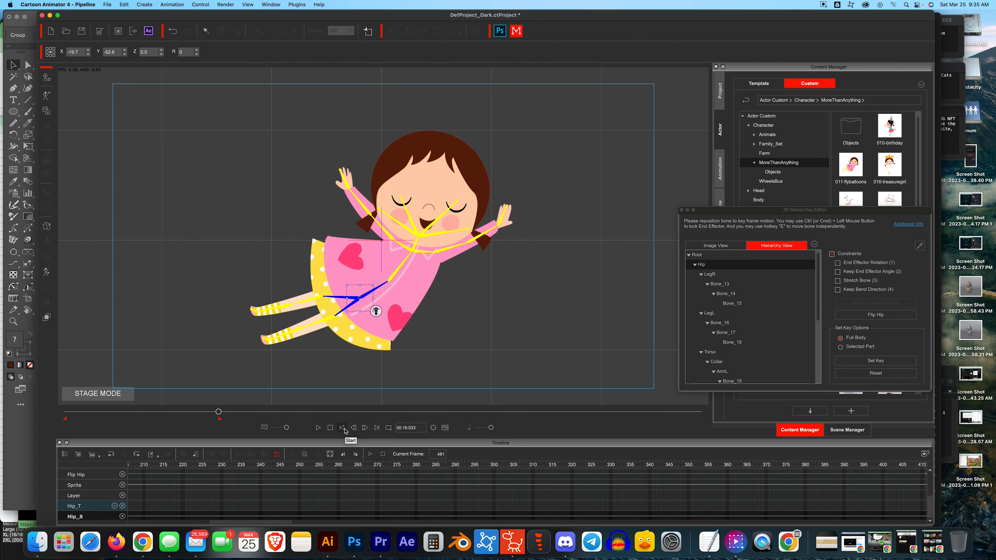
pyautogui.click(345, 430)
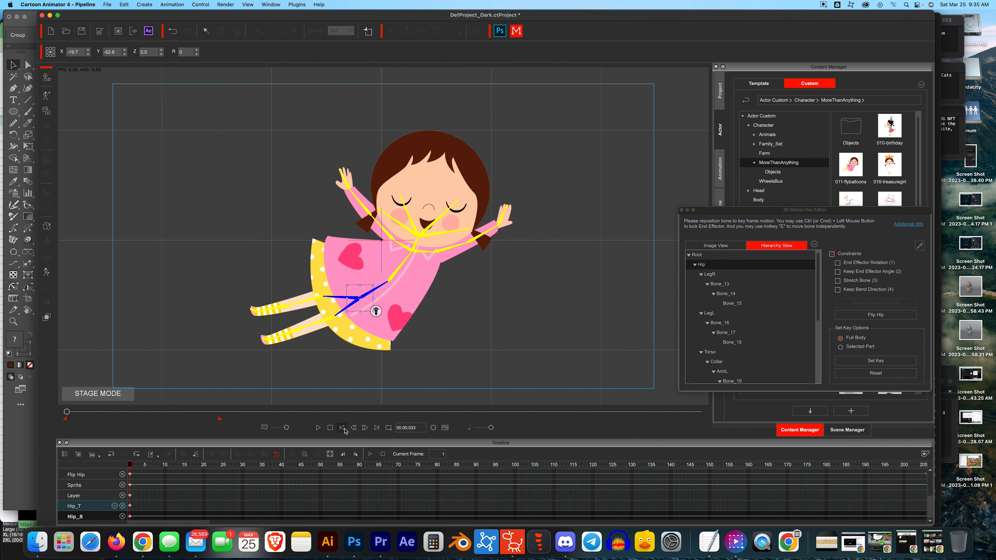
pyautogui.click(878, 362)
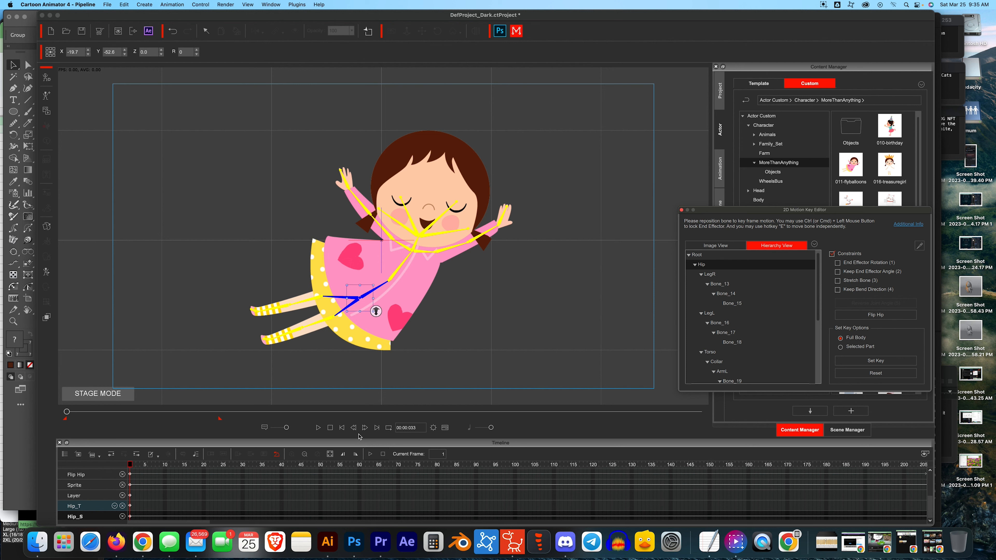
# - Try posing both arms lower and further outward at frame 50, undo the pose, and close the 2D Motion Key Editor
pyautogui.moveTo(138, 470); pyautogui.dragTo(320, 467)
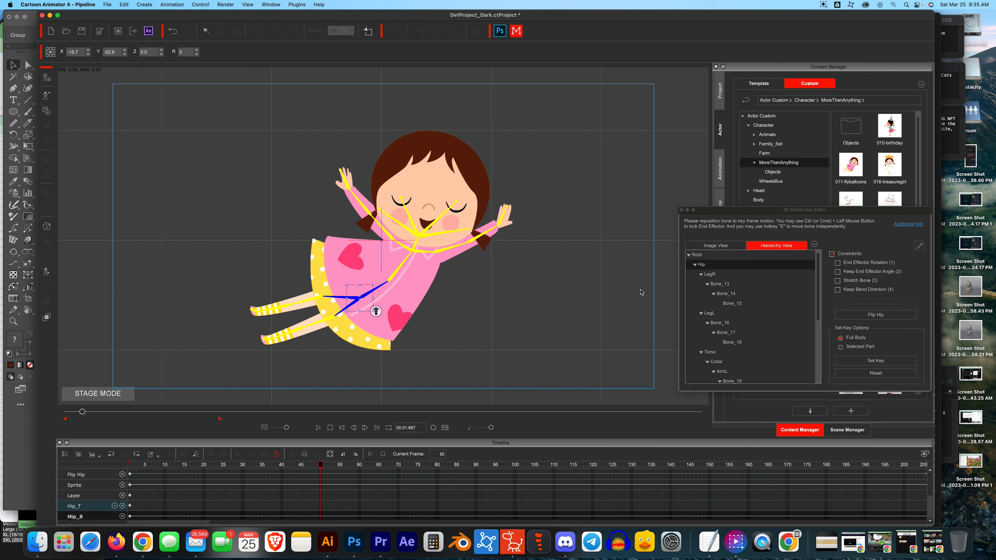
pyautogui.click(716, 278)
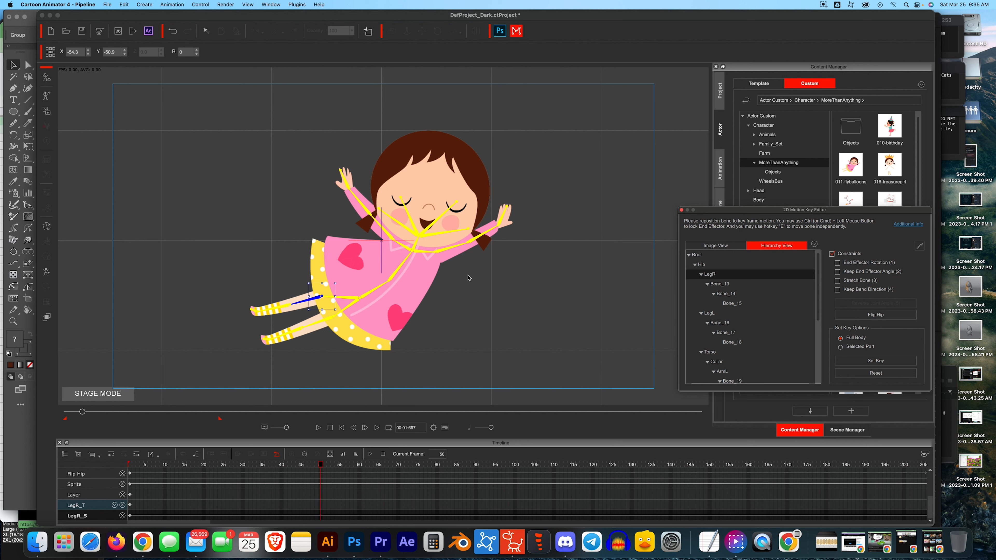
pyautogui.click(446, 251)
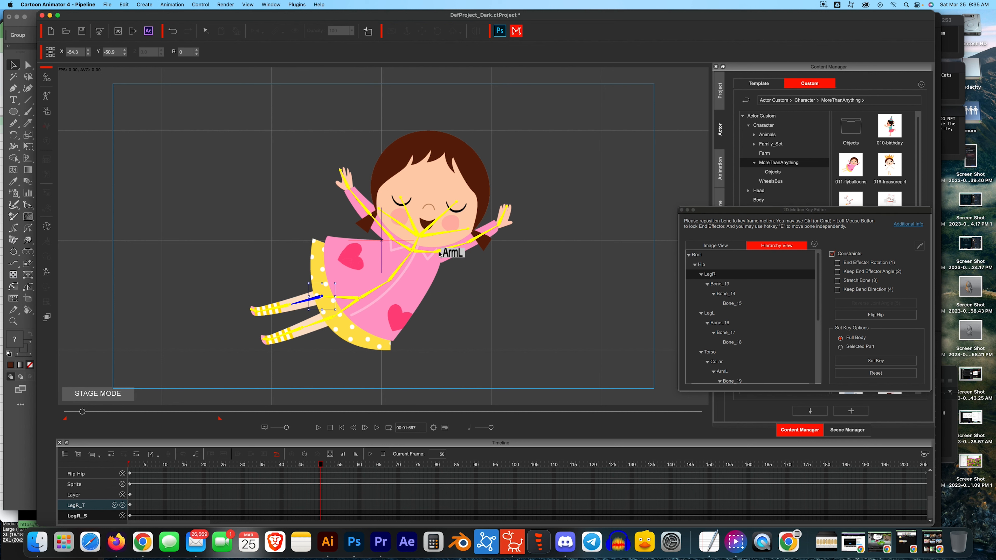
pyautogui.moveTo(452, 247); pyautogui.dragTo(440, 245)
pyautogui.click(387, 234)
pyautogui.moveTo(388, 224); pyautogui.dragTo(358, 220)
pyautogui.click(359, 220)
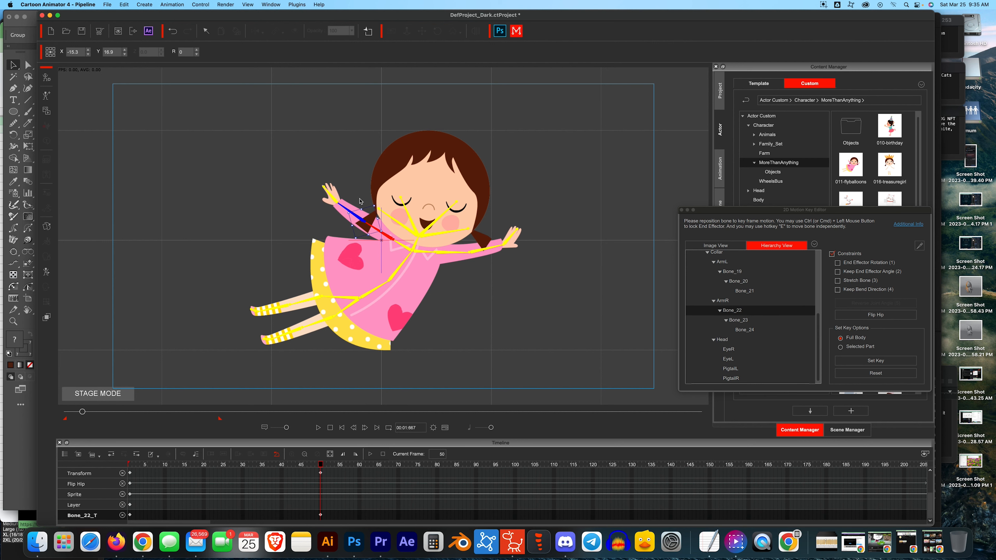
pyautogui.press('super+z')
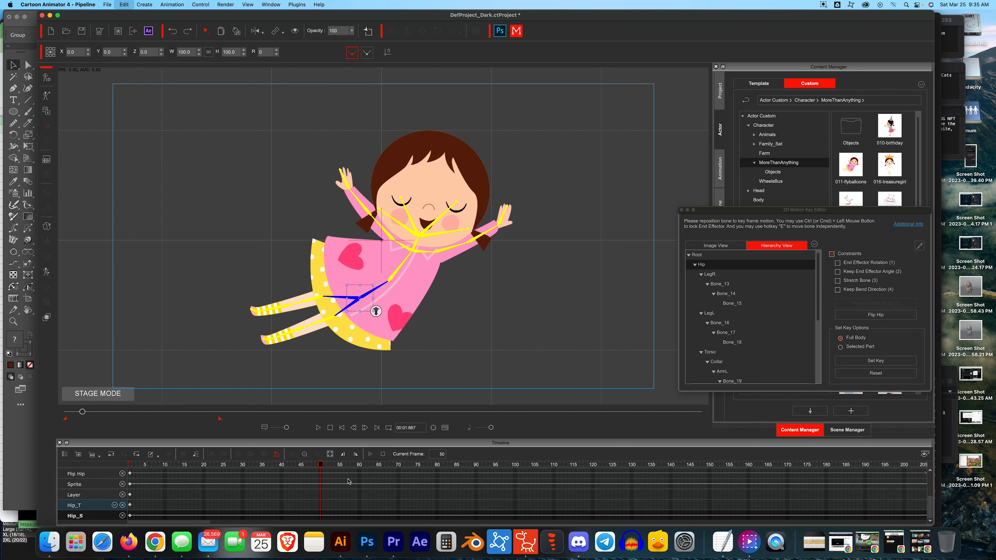
pyautogui.click(681, 211)
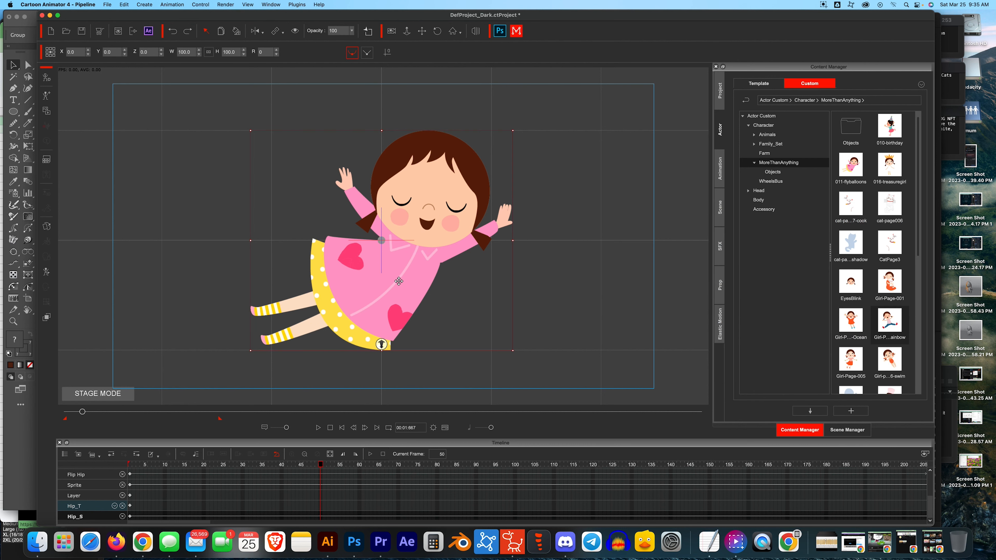
# - Replace the girl on the stage with the saved 011-flyballoons actor and show its Transform and Motion tracks at the first frame
pyautogui.press('Delete')
pyautogui.moveTo(851, 167); pyautogui.dragTo(415, 244)
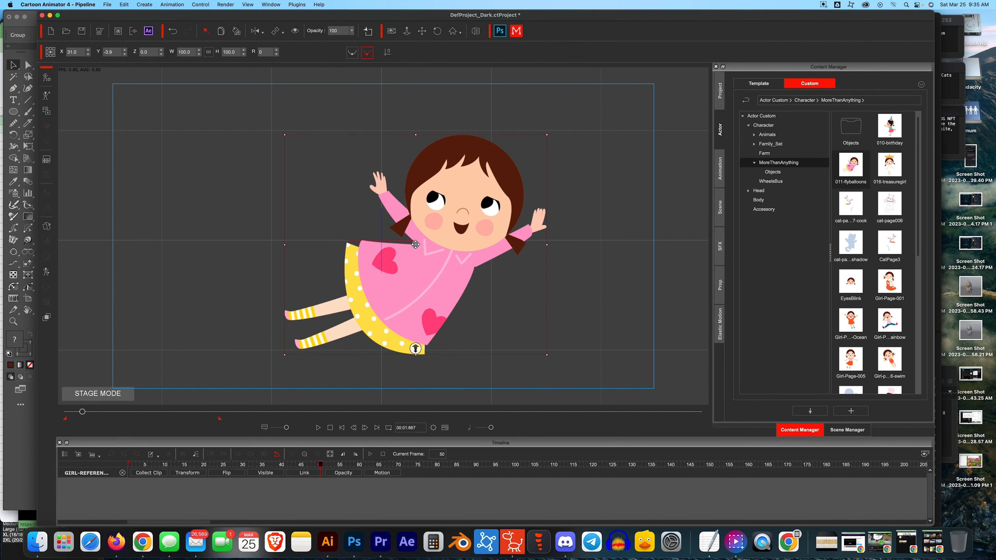
pyautogui.rightClick(444, 276)
pyautogui.click(216, 374)
pyautogui.click(342, 428)
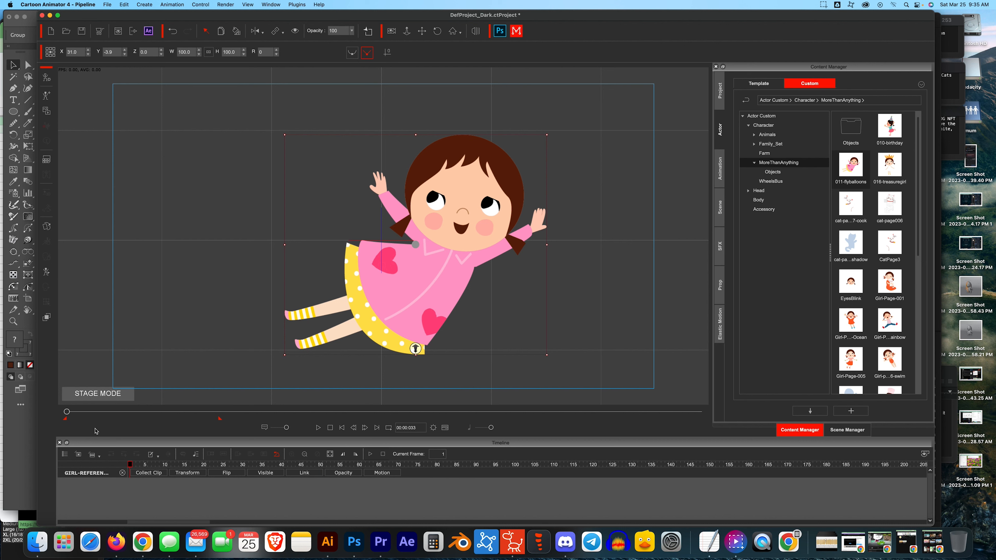
pyautogui.click(187, 472)
pyautogui.click(382, 473)
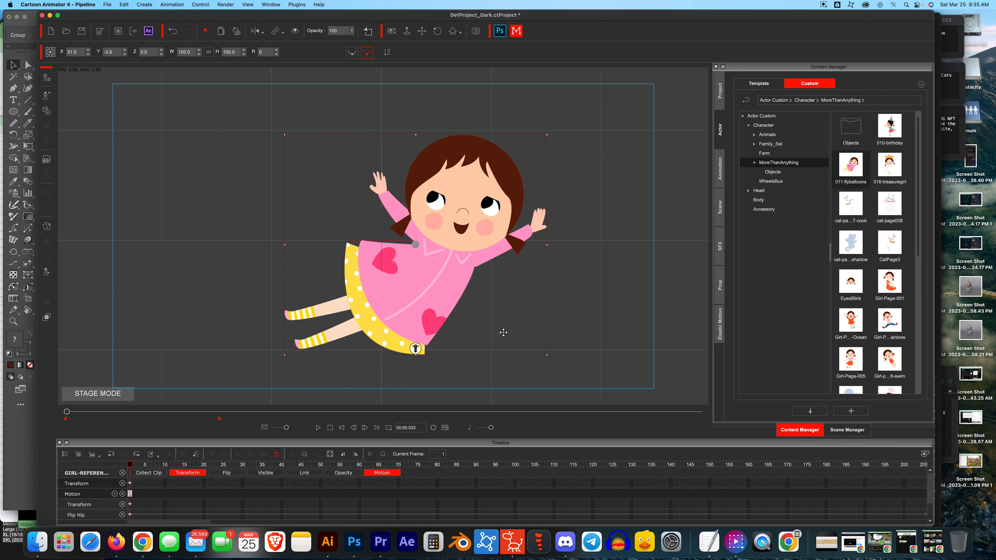
# - Open the girl in Composer mode and bring up the Sprite Editor for the EyeR bone
pyautogui.click(387, 52)
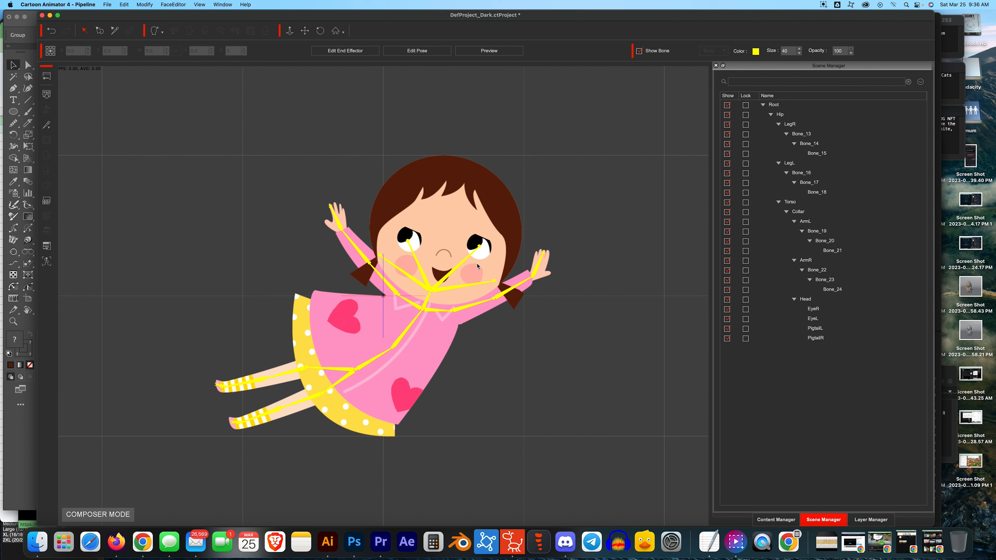
pyautogui.click(479, 248)
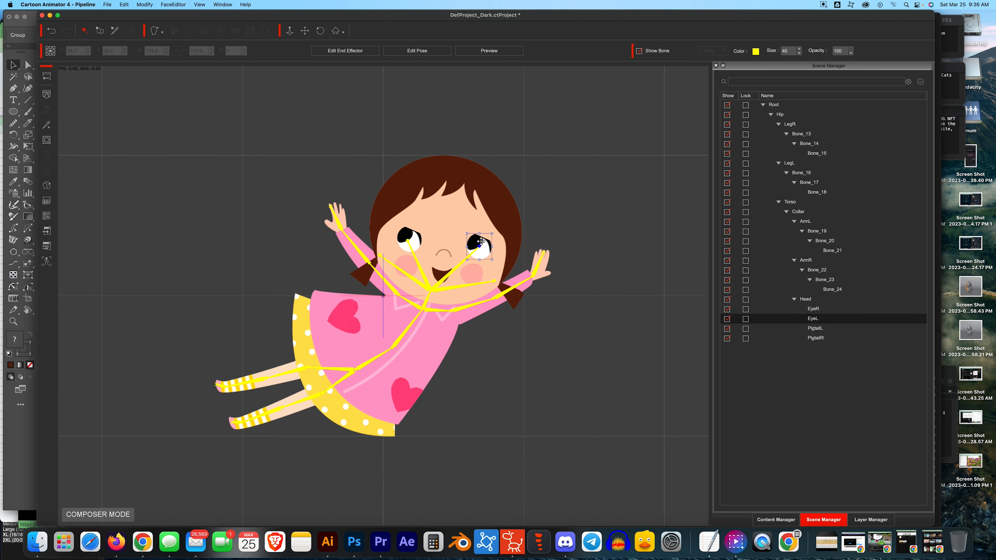
pyautogui.click(410, 235)
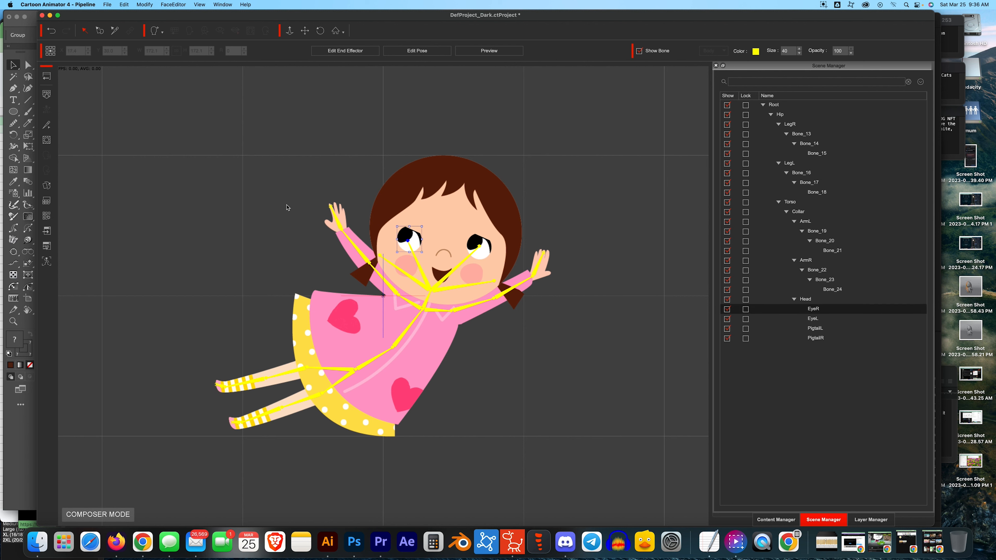
pyautogui.click(47, 185)
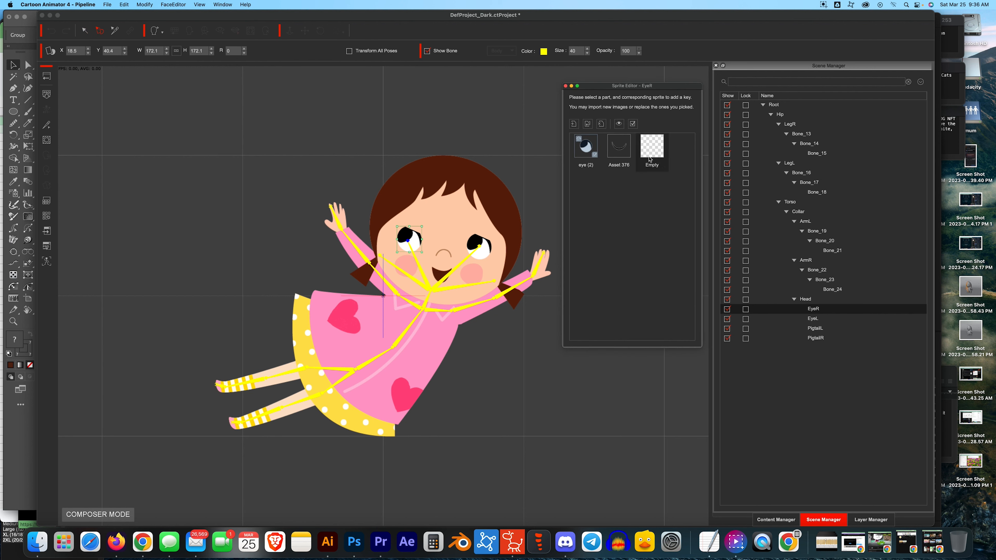
# - Compare the EyeR sprites by alternating between eye (2) and Asset 376, ending on eye (2), and close the Sprite Editor
pyautogui.click(621, 152)
pyautogui.click(591, 152)
pyautogui.click(623, 155)
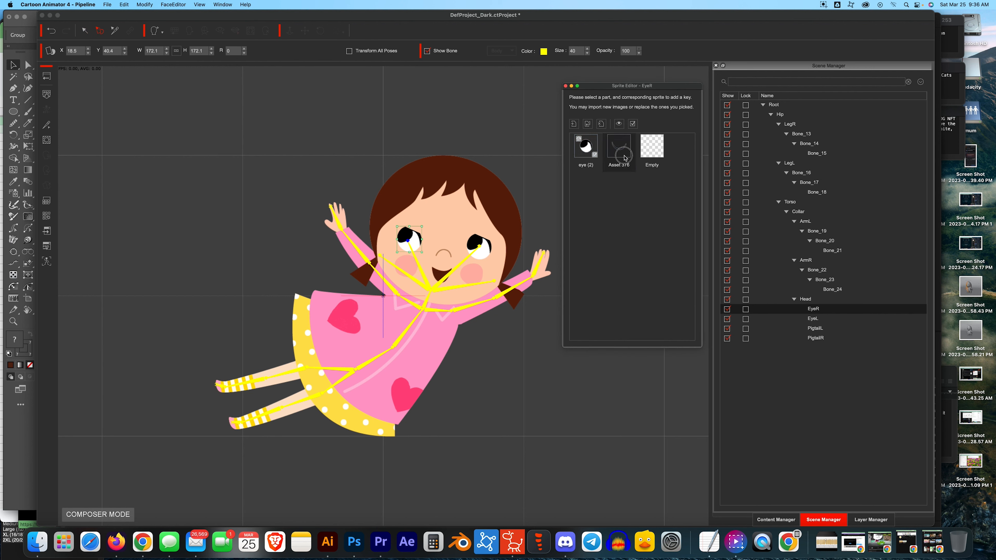
pyautogui.click(589, 151)
pyautogui.click(621, 152)
pyautogui.click(589, 150)
pyautogui.click(622, 152)
pyautogui.click(593, 149)
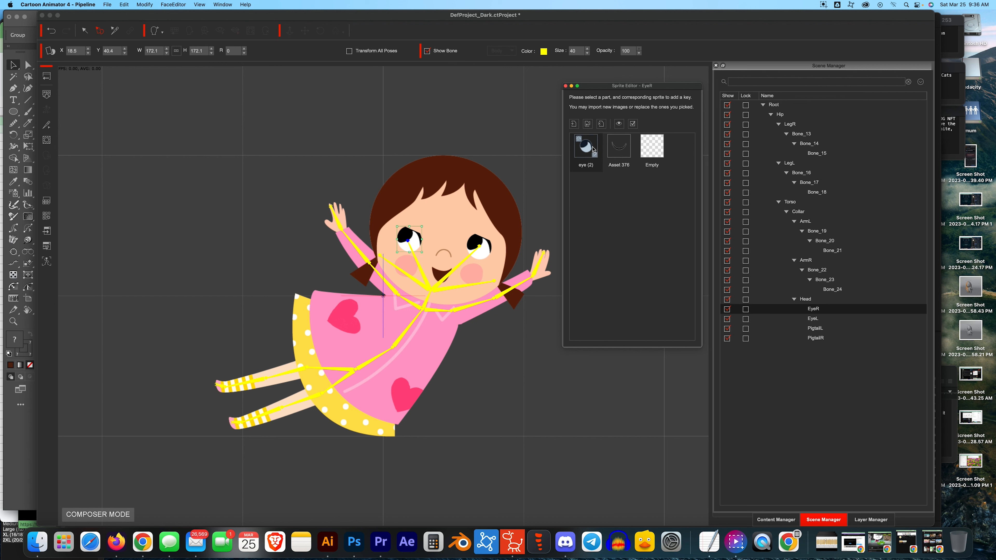
pyautogui.click(565, 85)
# - Quit Cartoon Animator 4 without saving the project, relaunch it and dismiss the welcome window
pyautogui.click(58, 4)
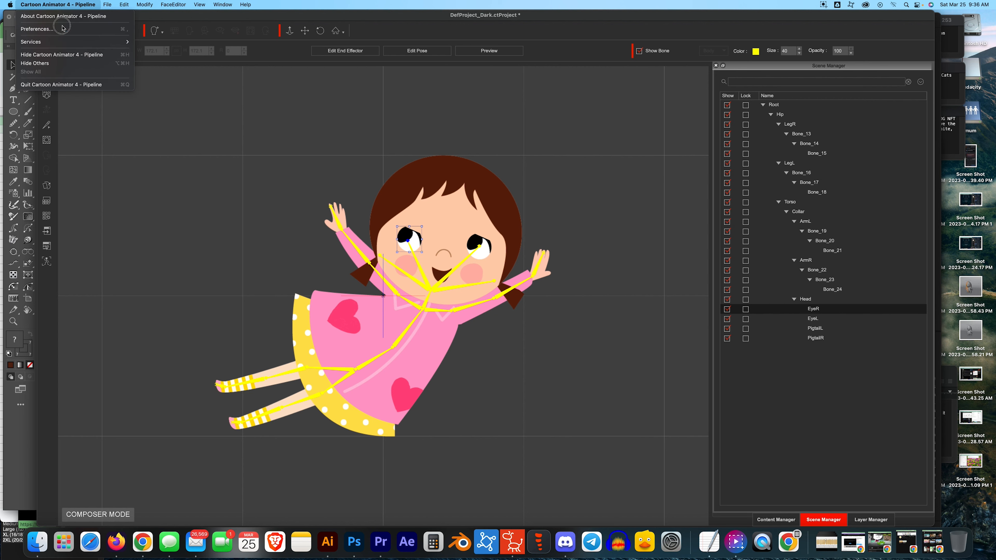
pyautogui.click(55, 86)
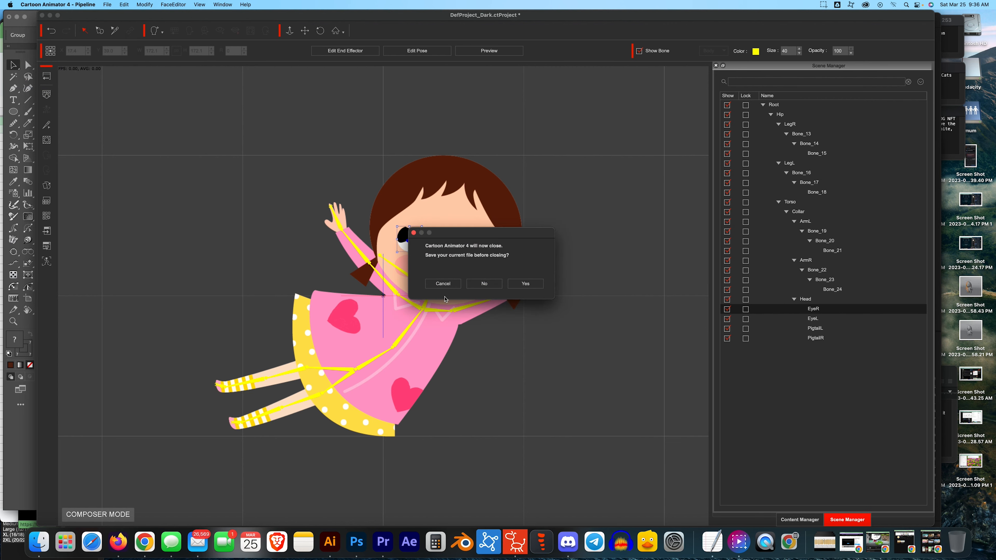
pyautogui.click(484, 283)
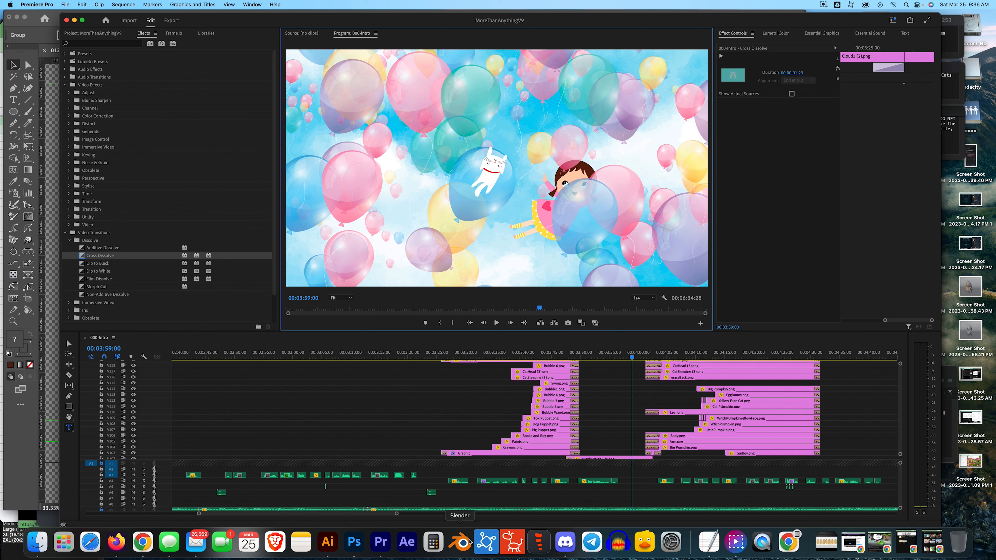
pyautogui.click(512, 541)
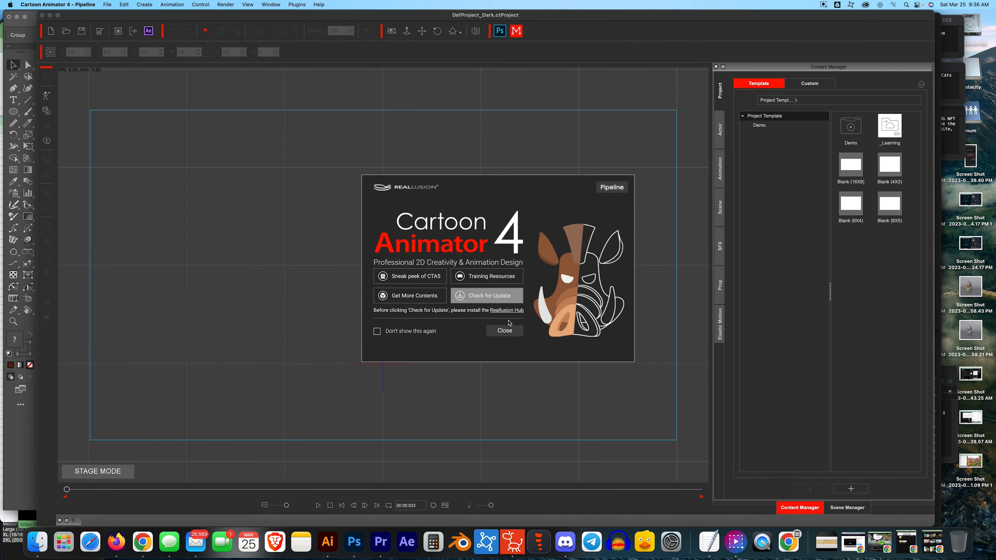
pyautogui.click(508, 332)
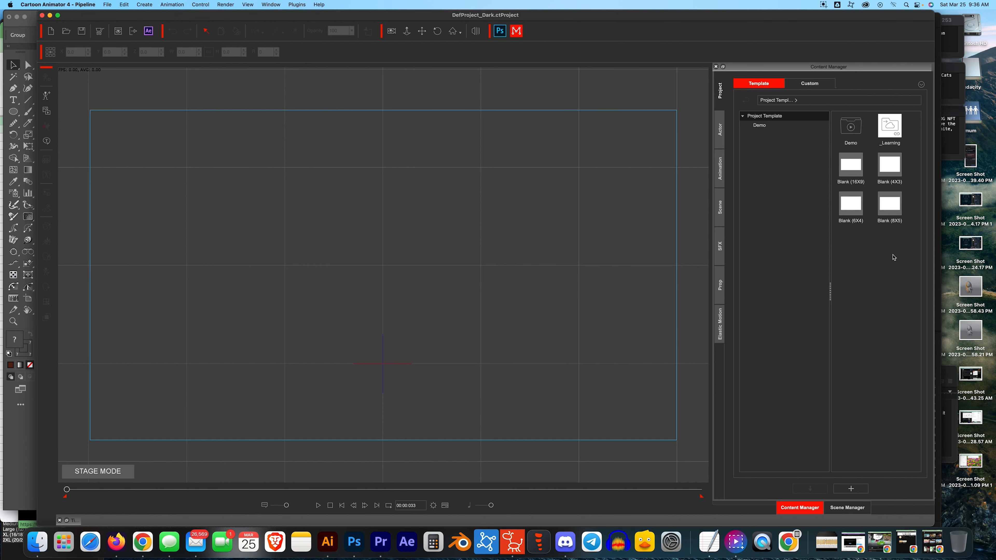
# - Place the custom actor 011-flyballoons from the MoreThanAnything character folder on the stage
pyautogui.click(809, 83)
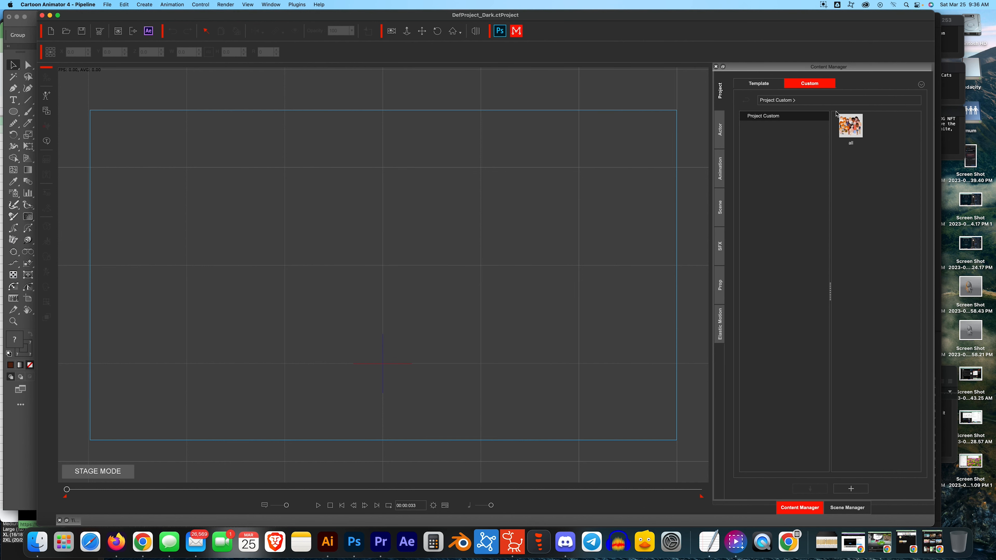
pyautogui.click(720, 129)
pyautogui.click(801, 87)
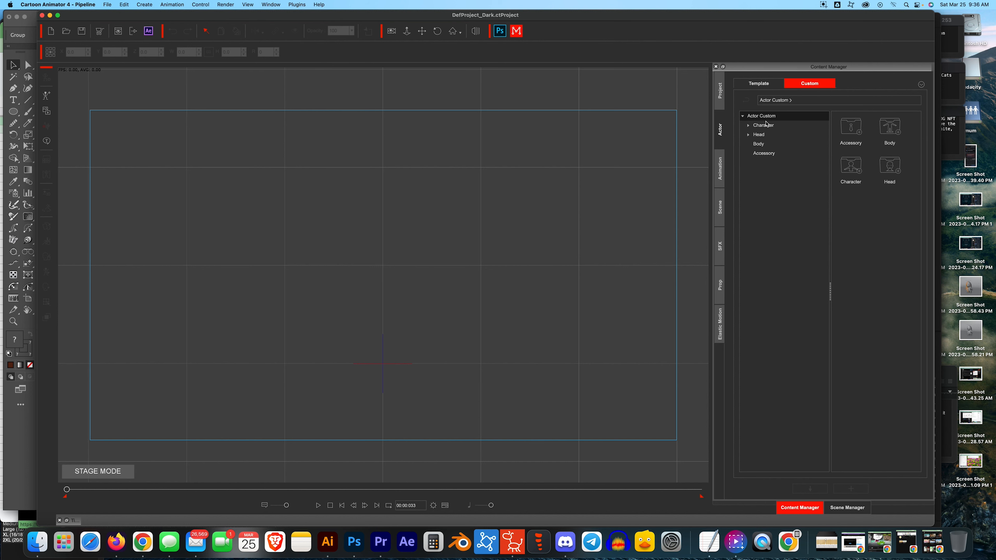
pyautogui.click(750, 126)
pyautogui.click(778, 162)
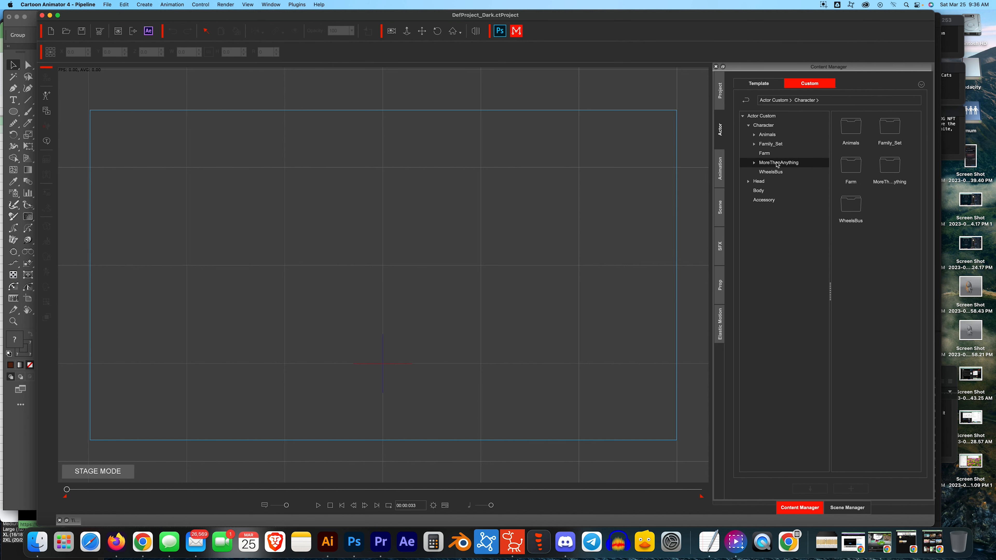
pyautogui.click(753, 163)
pyautogui.moveTo(851, 168); pyautogui.dragTo(418, 251)
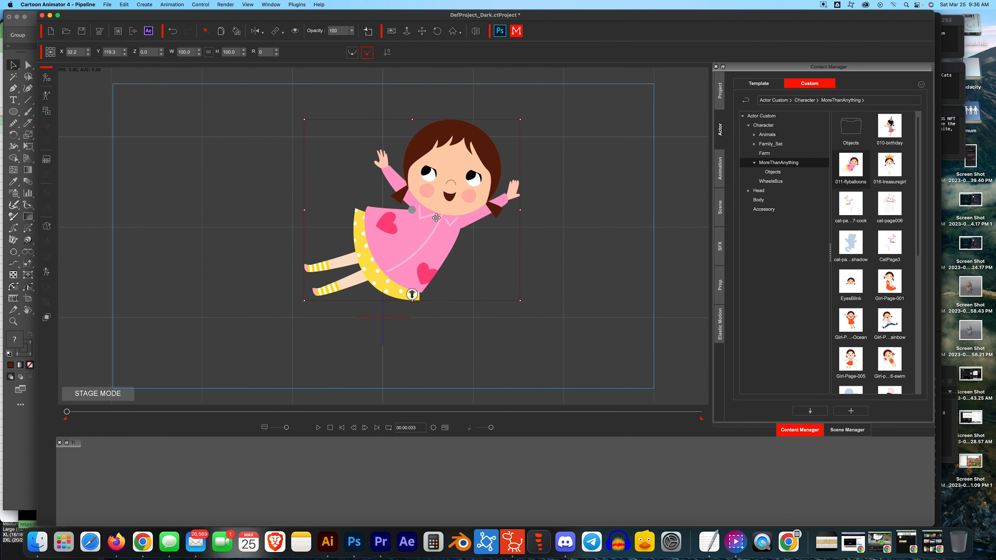
# - Open the girl in Composer mode and try to replace the EyeR bone's eye (2) image in the Sprite Editor
pyautogui.click(46, 77)
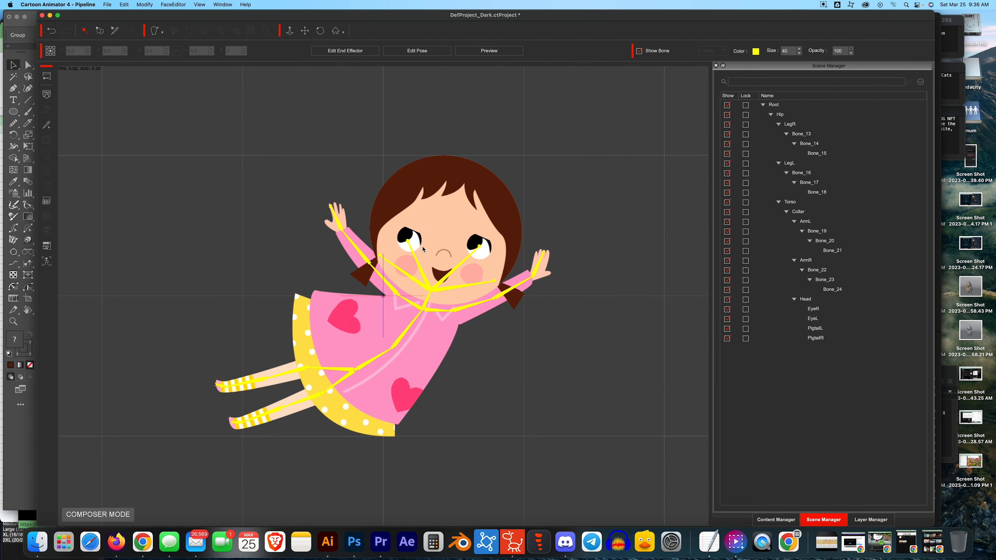
pyautogui.click(409, 239)
pyautogui.click(47, 188)
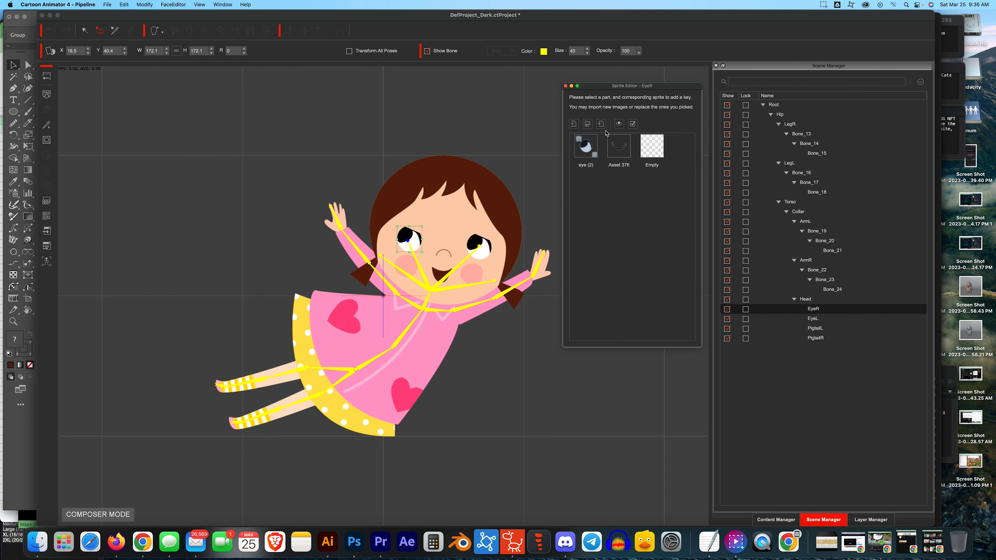
pyautogui.doubleClick(585, 147)
pyautogui.click(587, 124)
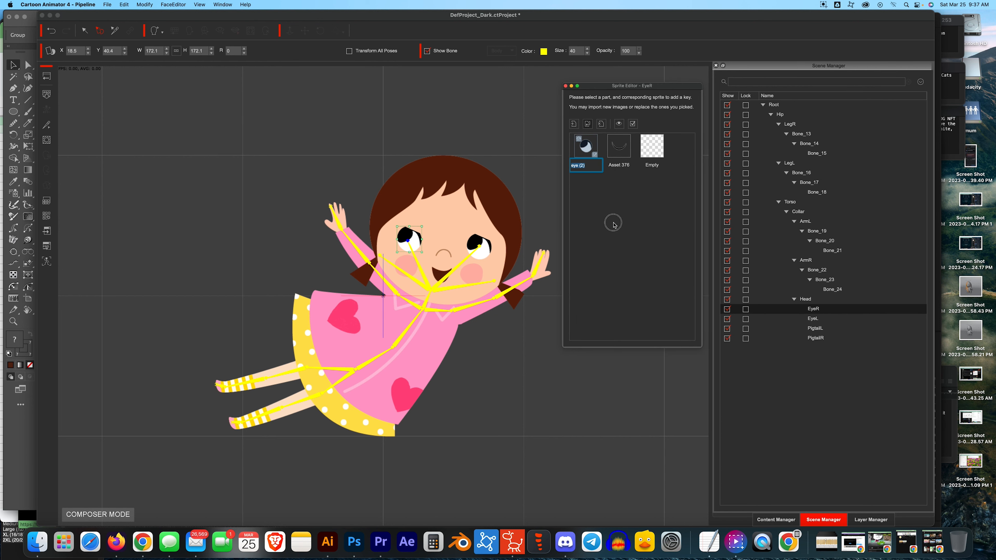
pyautogui.doubleClick(406, 173)
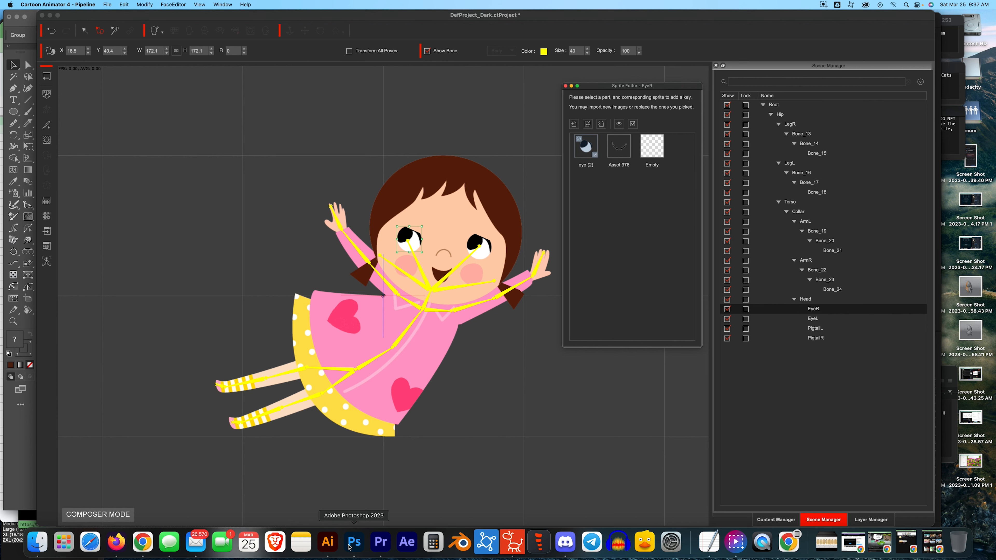
# - Switch to the 012-Page-Balloons.ai artwork in Illustrator, deselect everything and examine the girl's eye nearest the raised arm
pyautogui.click(328, 543)
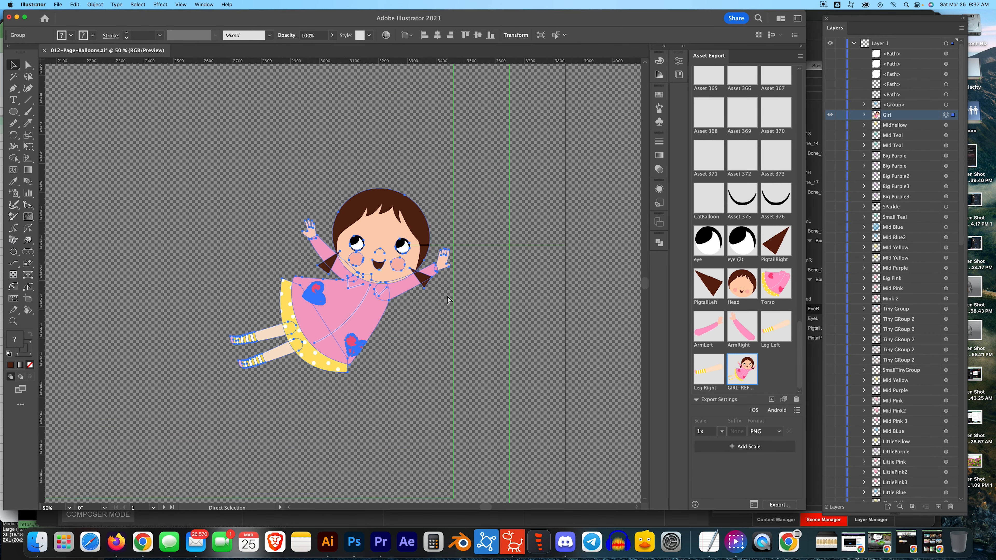
pyautogui.press('super+equal')
pyautogui.press('super+equal')
pyautogui.press('super+equal')
pyautogui.press('super+equal')
pyautogui.moveTo(486, 222); pyautogui.dragTo(453, 348)
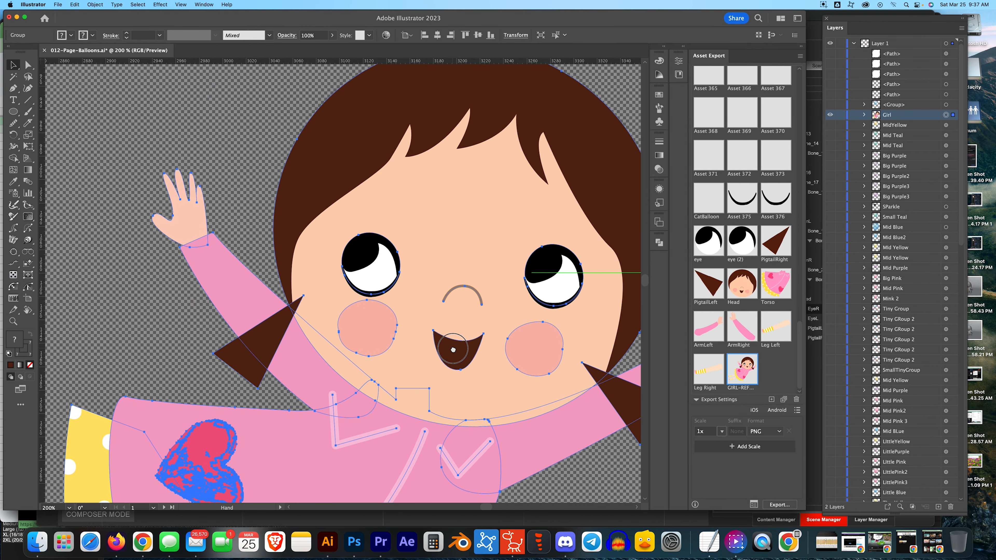
pyautogui.press('a')
pyautogui.press('super+shift+a')
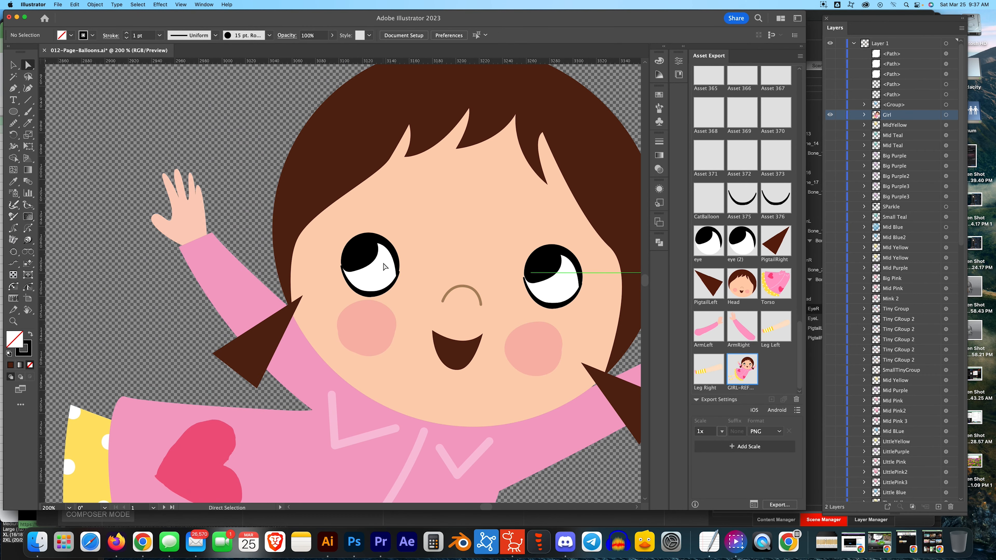
pyautogui.press('super+equal')
pyautogui.press('super+equal')
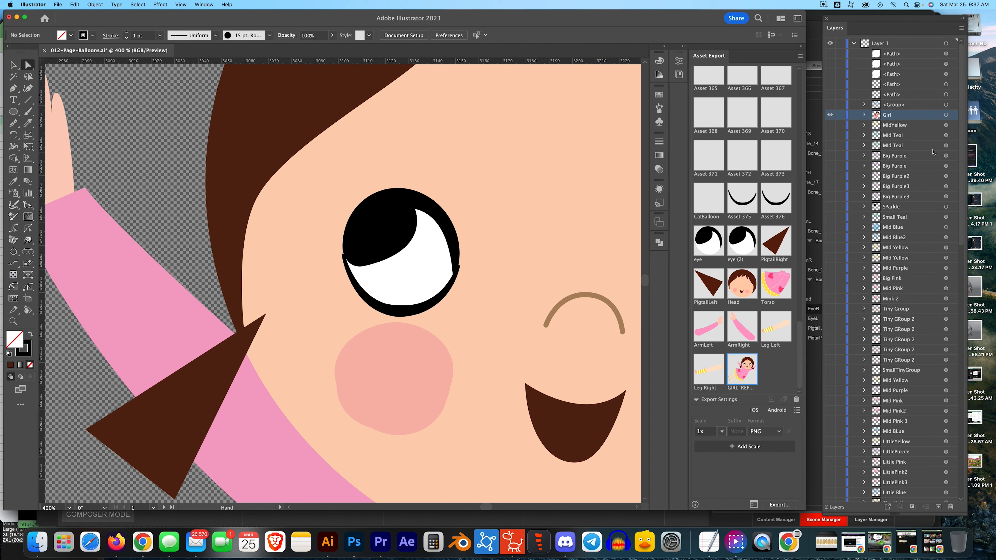
# - Move all parts of the Girl group, from the two eyelid paths to Leg Right, out of the group into Layer 1
pyautogui.click(864, 115)
pyautogui.click(903, 125)
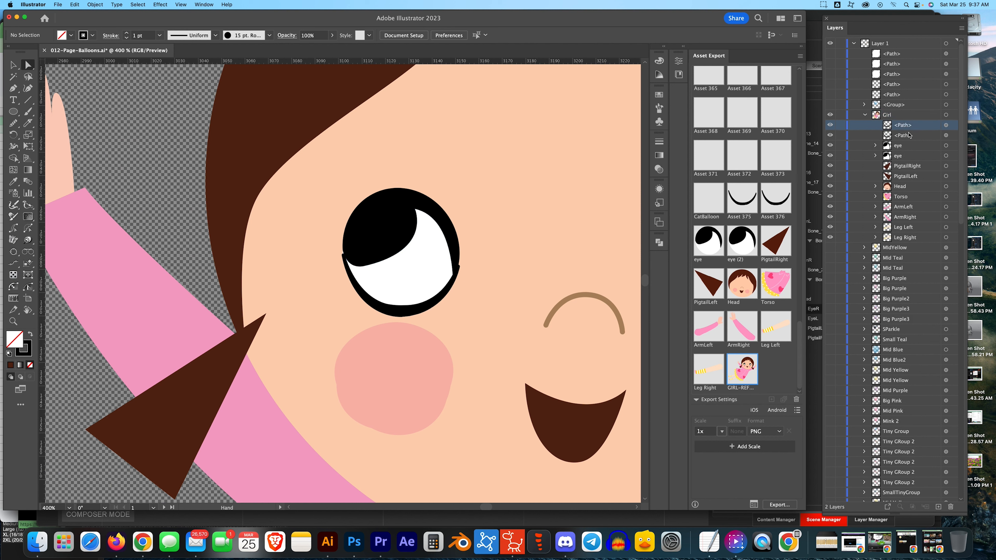
pyautogui.keyDown('shift'); pyautogui.click(909, 241); pyautogui.keyUp('shift')
pyautogui.moveTo(901, 128); pyautogui.dragTo(895, 110)
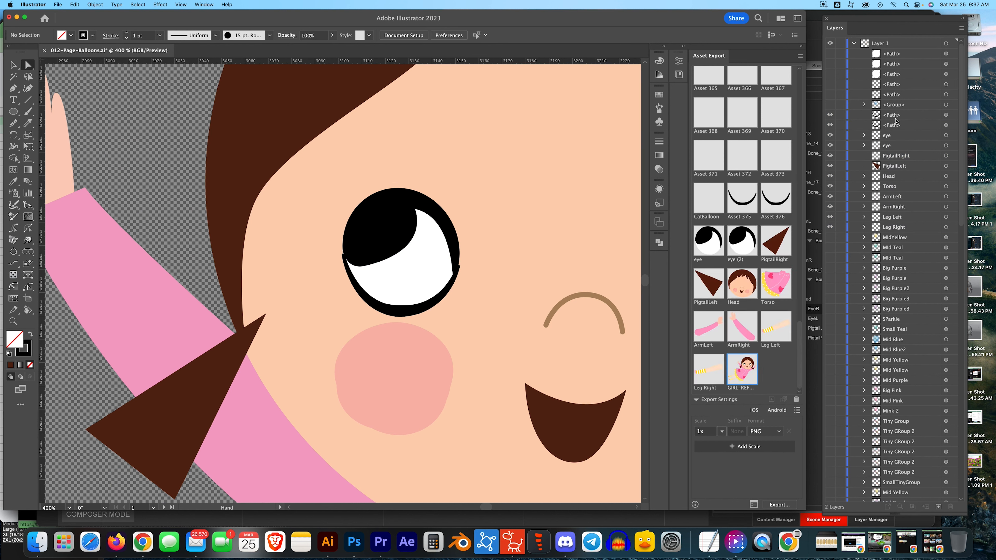
# - Target the lower eye clip group and place a single Pen anchor point just outside the eye's upper-right edge
pyautogui.click(953, 136)
pyautogui.click(953, 145)
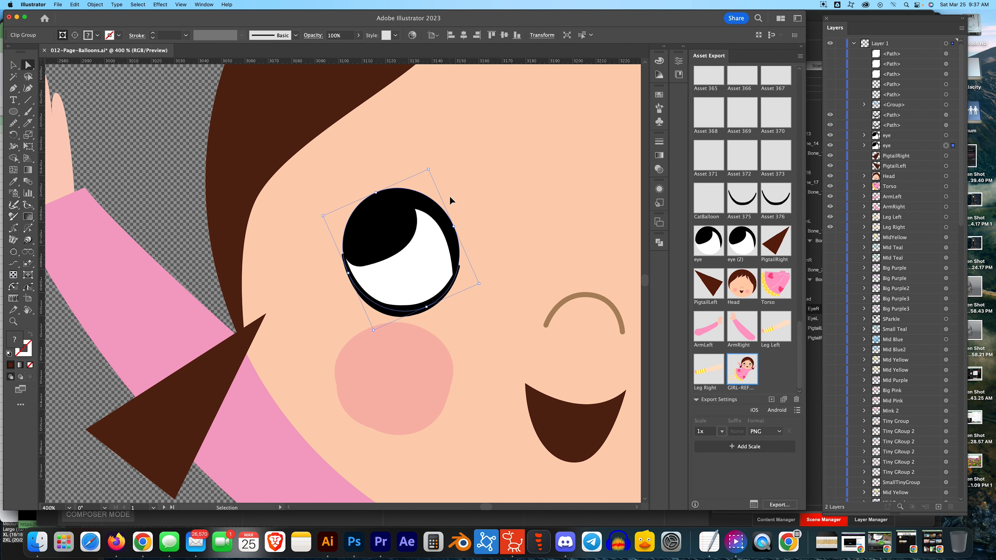
pyautogui.press('super+equal')
pyautogui.press('super+equal')
pyautogui.moveTo(464, 180); pyautogui.dragTo(435, 211)
pyautogui.press('p')
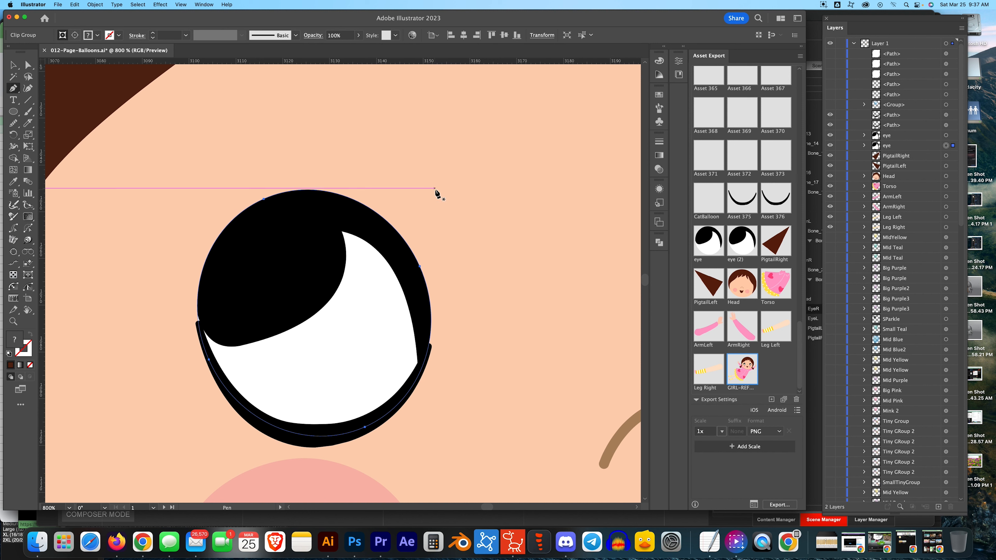
pyautogui.click(435, 188)
pyautogui.press('a')
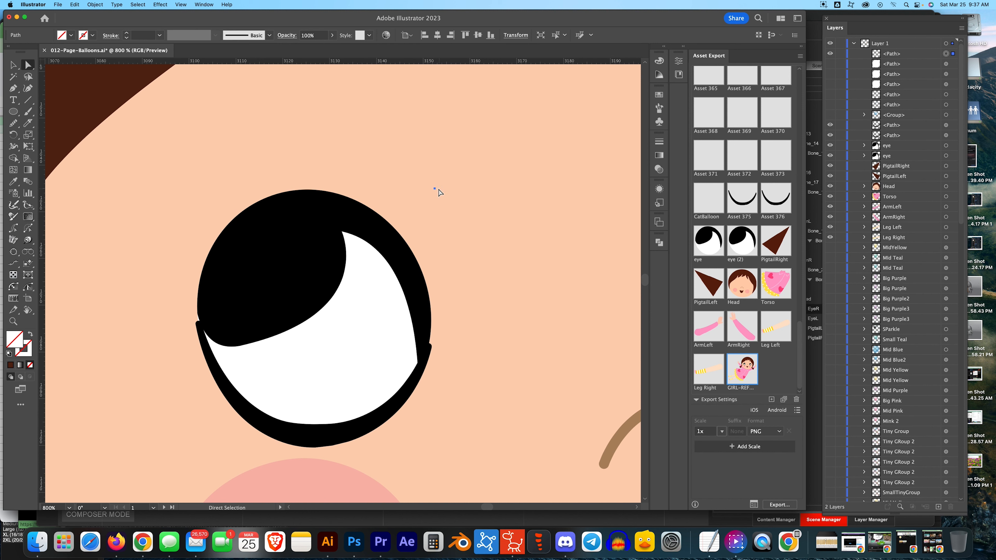
# - Move the new single-point path into the lower eye clip group and select that whole group
pyautogui.moveTo(898, 53); pyautogui.dragTo(898, 140)
pyautogui.click(952, 146)
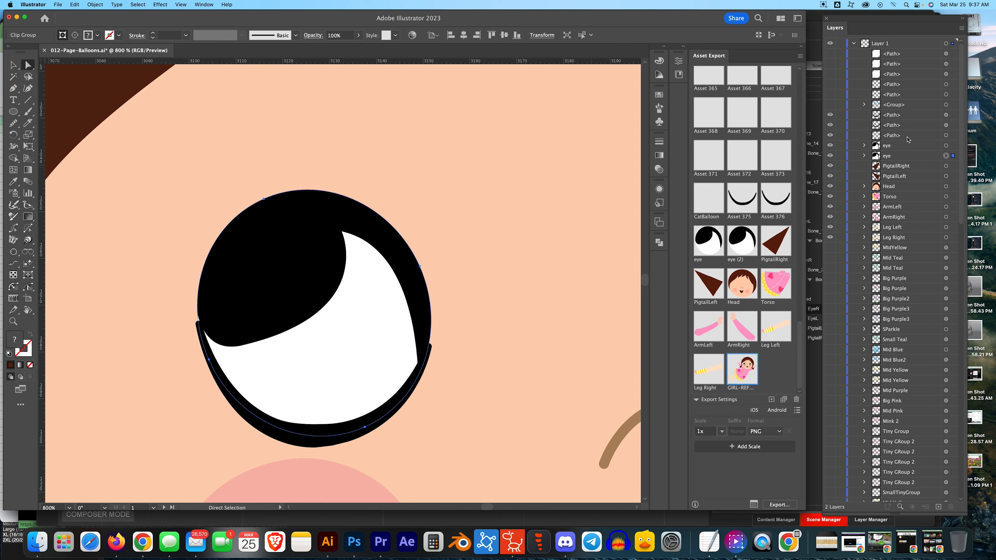
pyautogui.click(898, 156)
pyautogui.moveTo(898, 156); pyautogui.dragTo(898, 156)
pyautogui.click(953, 145)
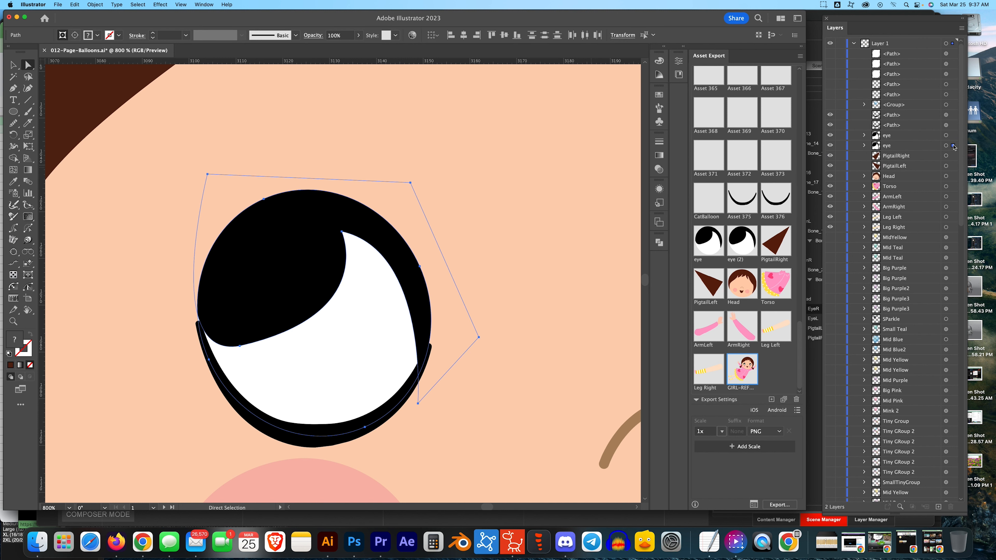
# - Export the selected eye as a new asset named eyeFixed into the 012-PageBalloons folder and switch back to Cartoon Animator
pyautogui.click(771, 399)
pyautogui.doubleClick(772, 388)
pyautogui.write('eyeFixed')
pyautogui.press('Return')
pyautogui.click(779, 504)
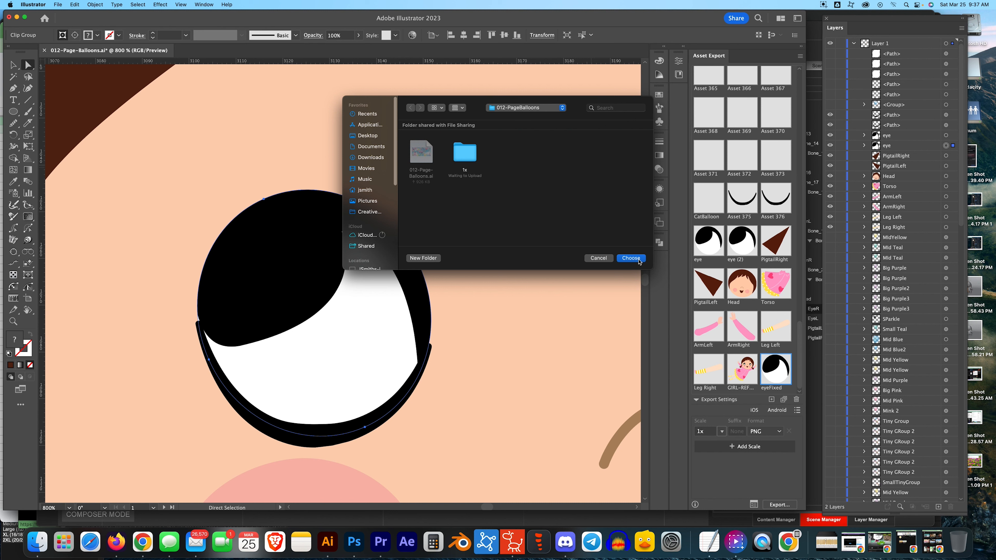
pyautogui.click(631, 258)
pyautogui.click(509, 539)
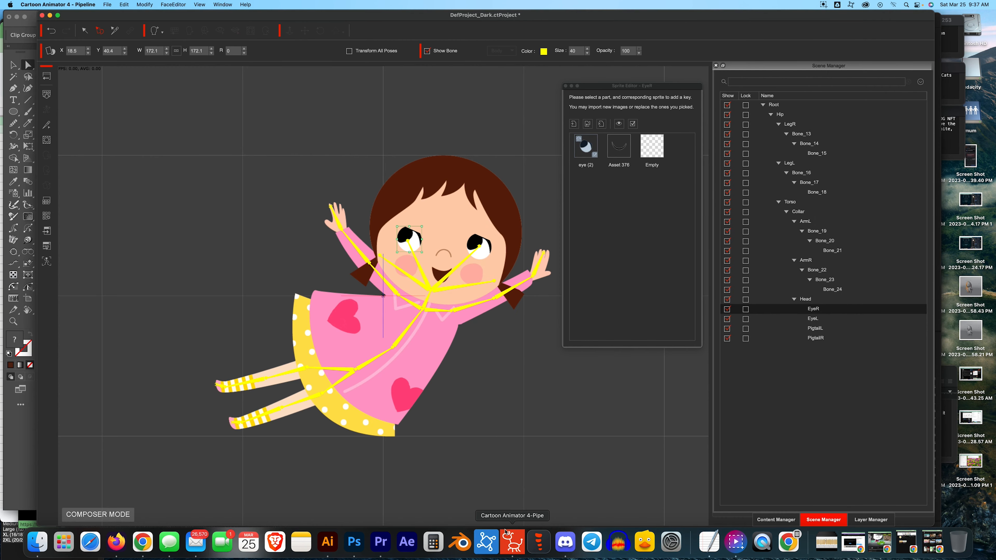
# - Try to replace EyeR's open-eye sprite with eyeFixed.png and compare it with the closed-eye sprite
pyautogui.click(589, 124)
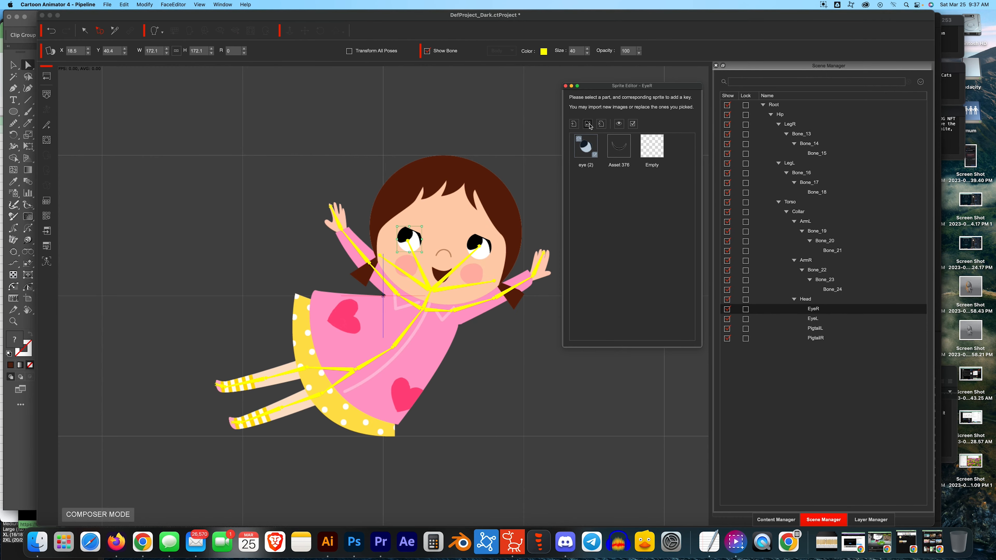
pyautogui.click(589, 124)
pyautogui.doubleClick(358, 123)
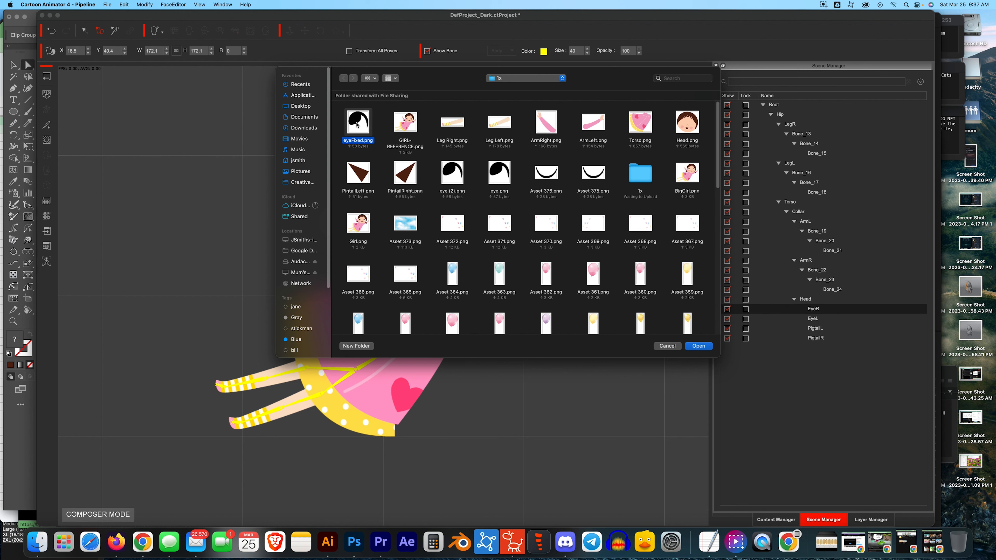
pyautogui.click(619, 146)
pyautogui.click(590, 147)
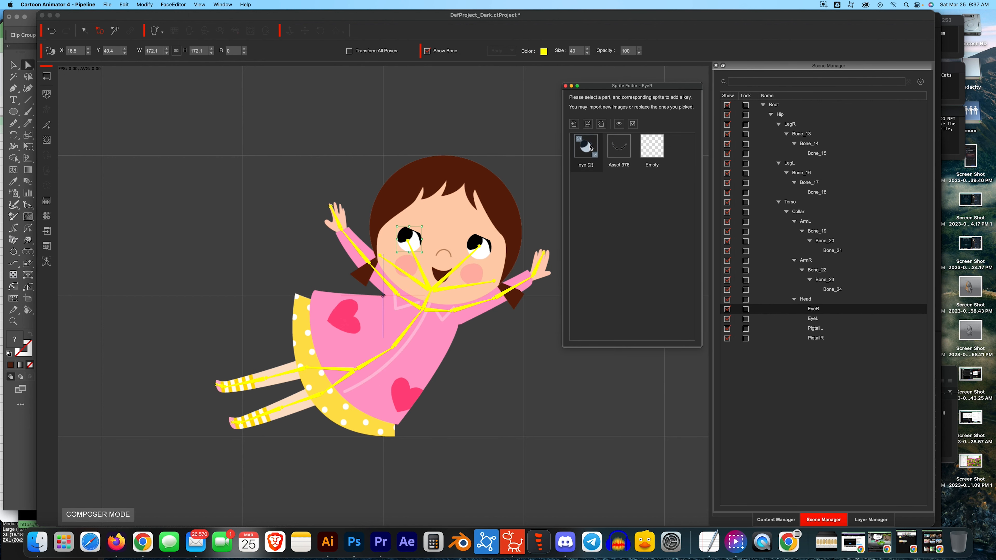
# - Remove both the closed-eye sprite Asset 376 and the old open-eye sprite eye (2) from EyeR
pyautogui.click(615, 146)
pyautogui.click(601, 125)
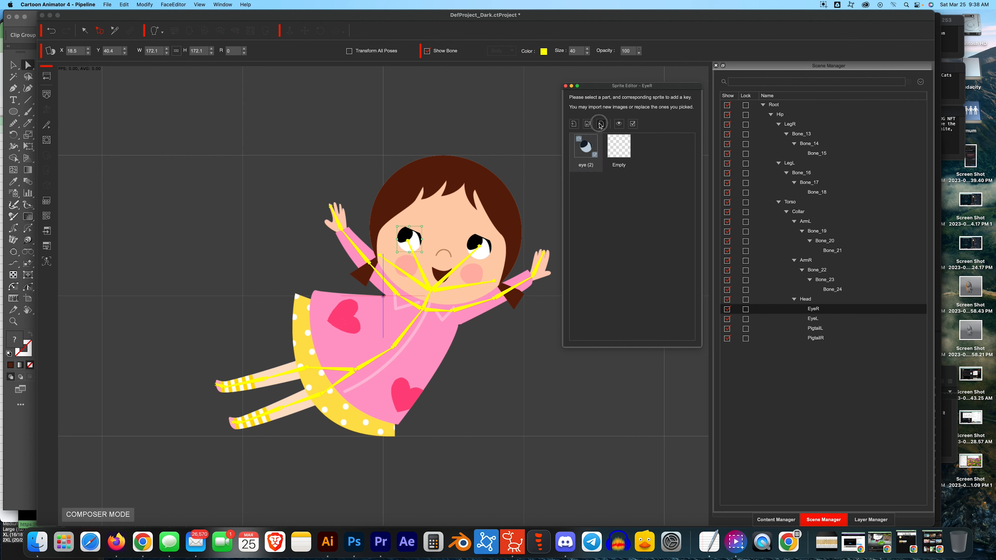
pyautogui.click(601, 124)
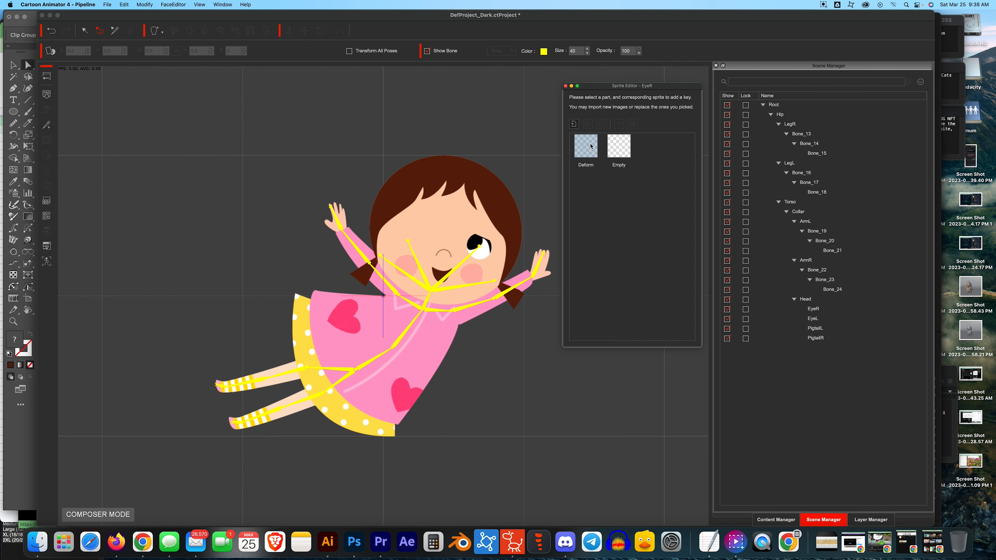
# - Import eyeFixed.png as EyeR's open-eye sprite and enlarge it to about 167.5% to fit the face
pyautogui.doubleClick(590, 146)
pyautogui.click(358, 126)
pyautogui.click(698, 347)
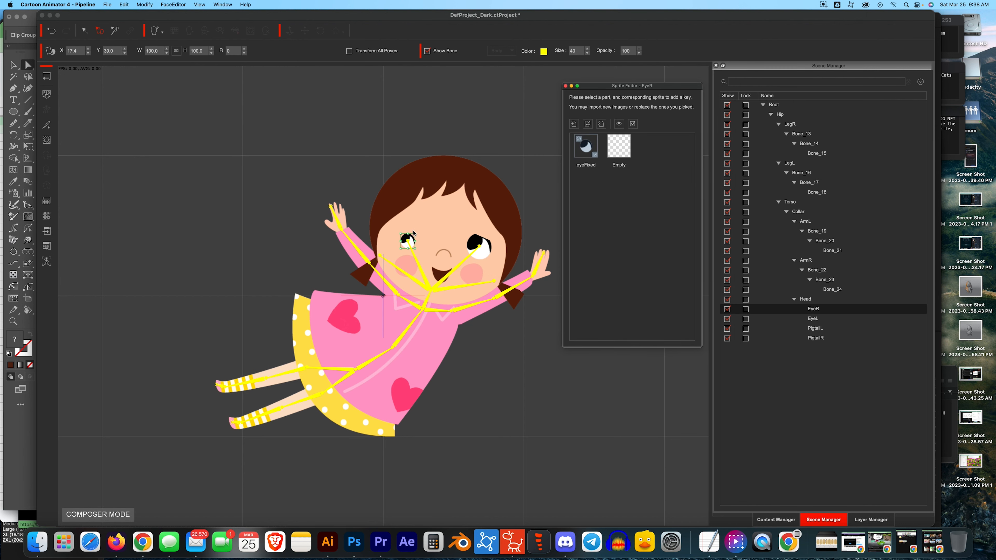
pyautogui.moveTo(415, 233); pyautogui.dragTo(419, 228)
pyautogui.click(608, 201)
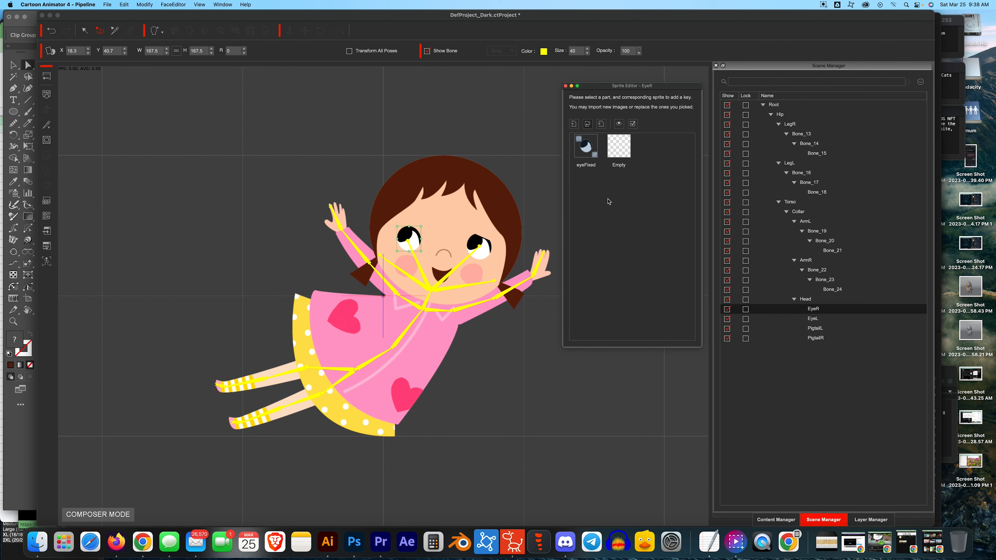
pyautogui.doubleClick(550, 175)
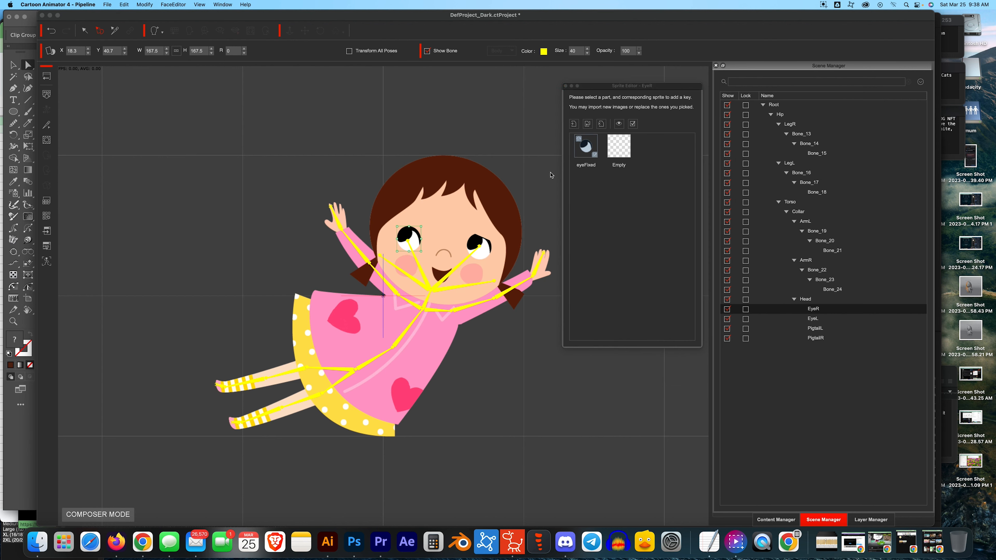
pyautogui.moveTo(416, 238); pyautogui.dragTo(416, 243)
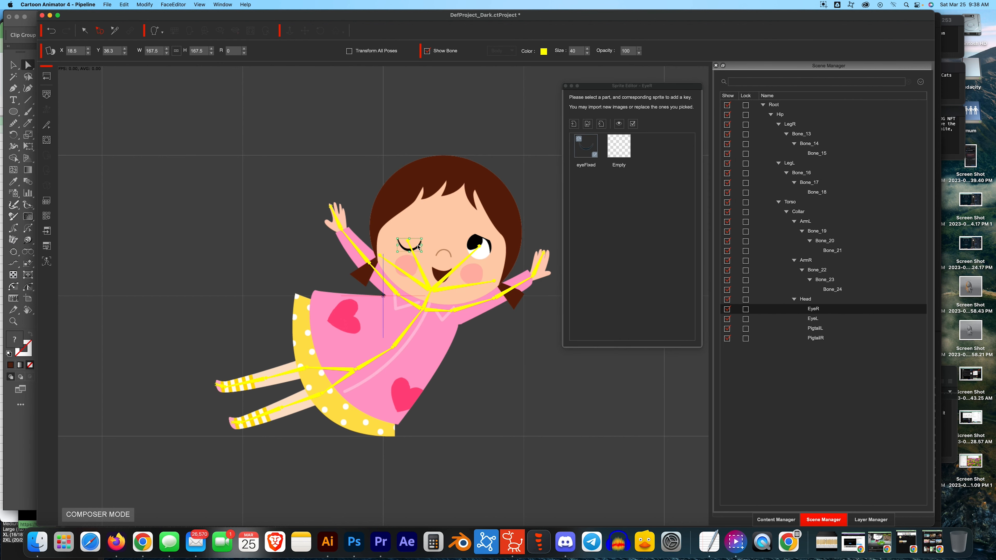
pyautogui.press('super+z')
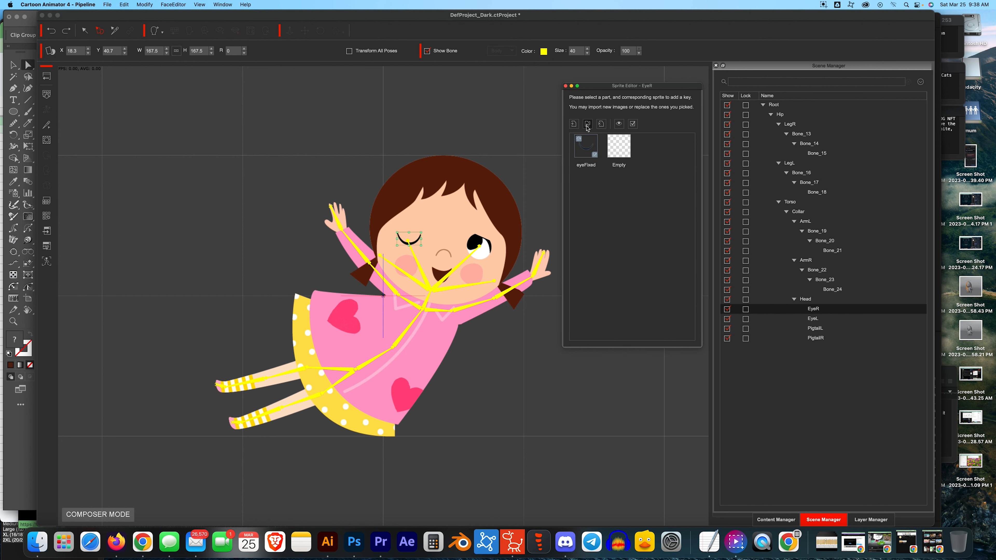
pyautogui.click(587, 124)
pyautogui.doubleClick(363, 123)
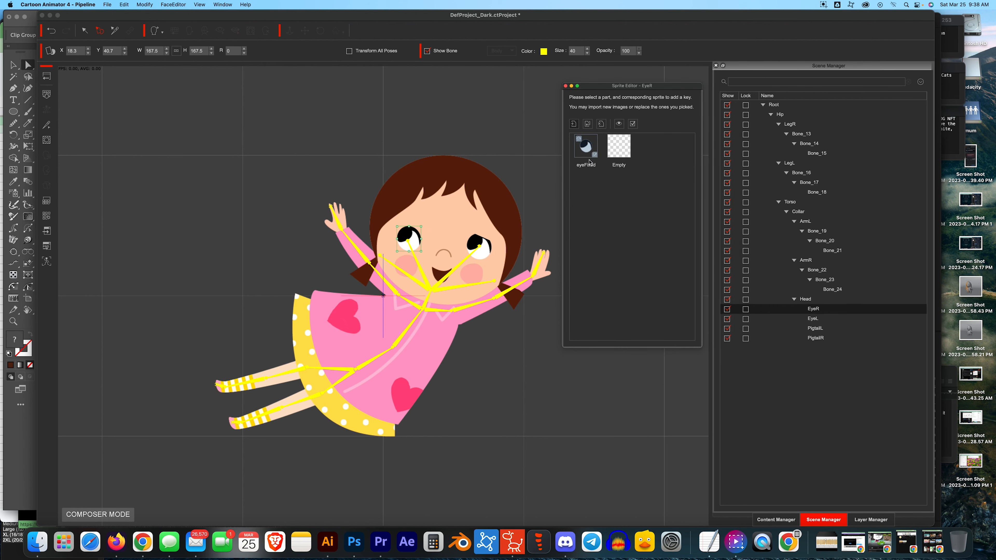
# - Add Asset 376.png as EyeR's closed-eye sprite, then resize and align it to match the open eye
pyautogui.click(593, 156)
pyautogui.doubleClick(545, 173)
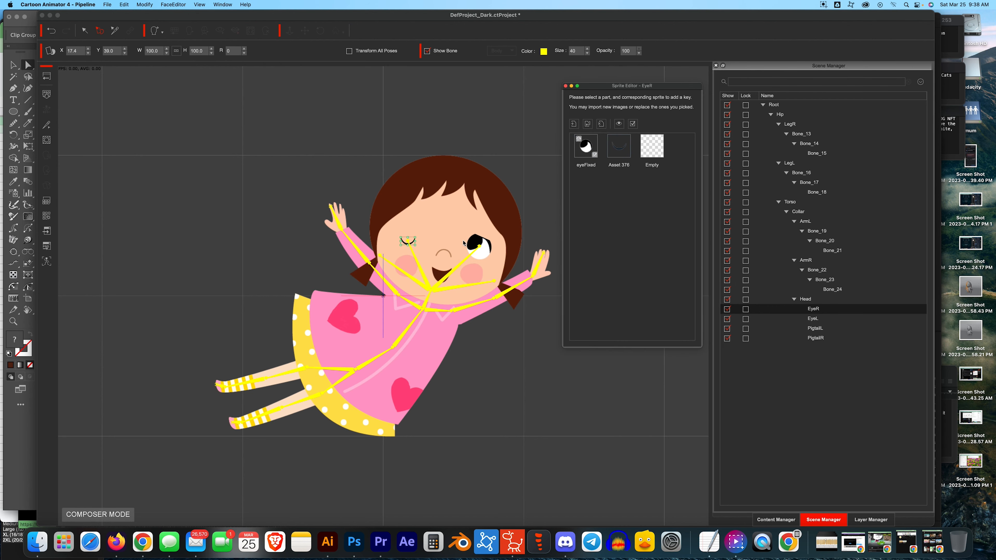
pyautogui.moveTo(415, 245)
pyautogui.mouseDown()
pyautogui.moveTo(421, 250)
pyautogui.moveTo(413, 244)
pyautogui.mouseUp()
pyautogui.click(586, 150)
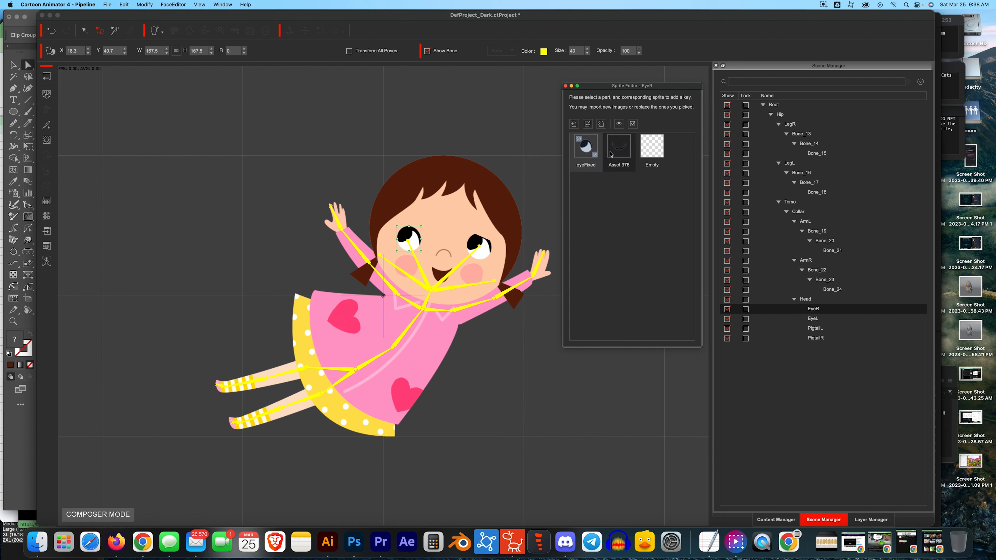
pyautogui.click(617, 150)
pyautogui.moveTo(413, 242); pyautogui.dragTo(413, 243)
pyautogui.click(585, 156)
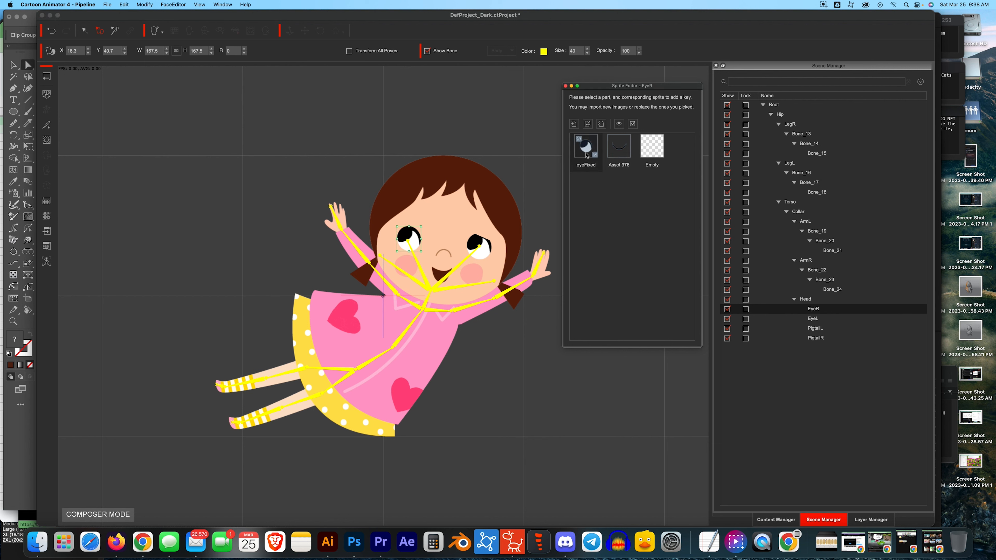
pyautogui.click(618, 151)
# - Remove EyeL's old open-eye sprite and import eyeFixed.png in its place
pyautogui.click(480, 246)
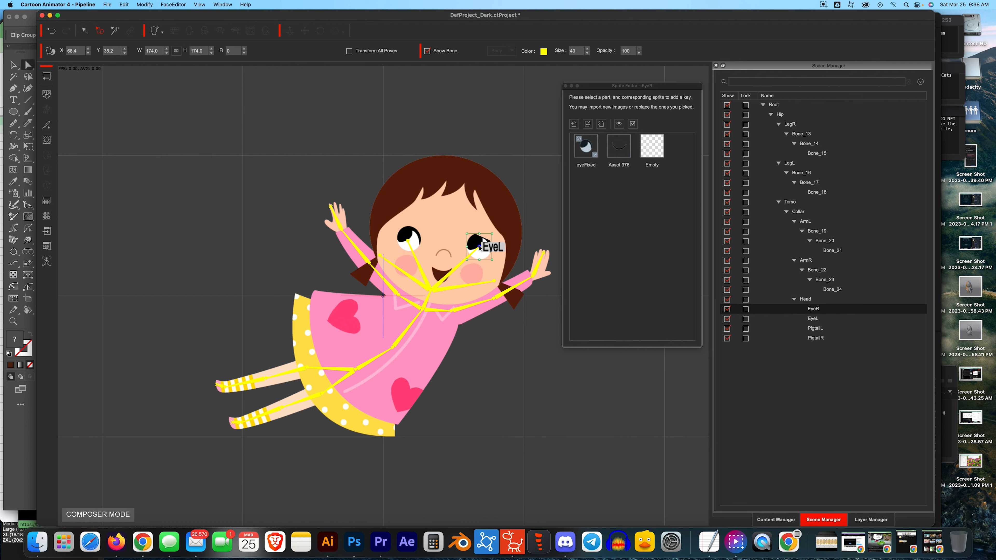
pyautogui.click(600, 125)
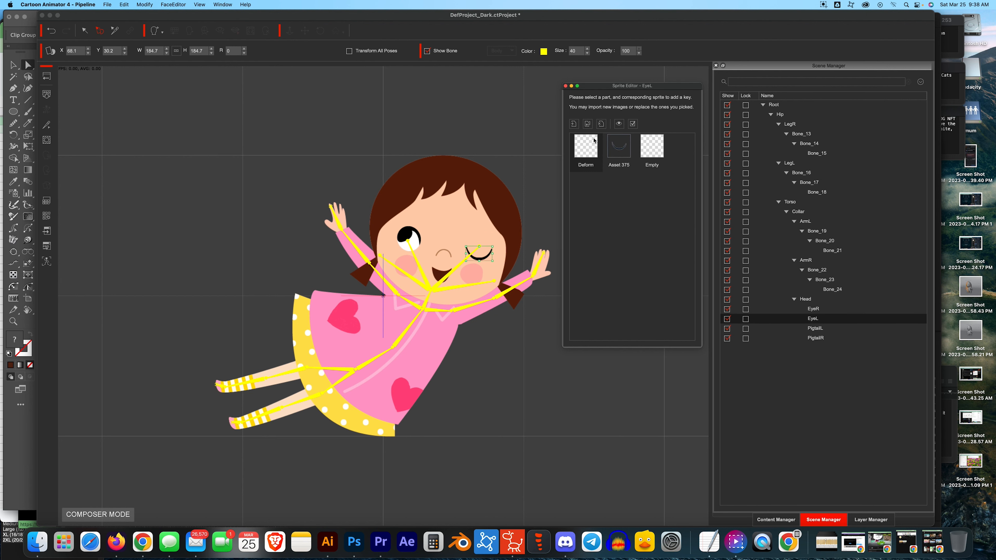
pyautogui.click(573, 124)
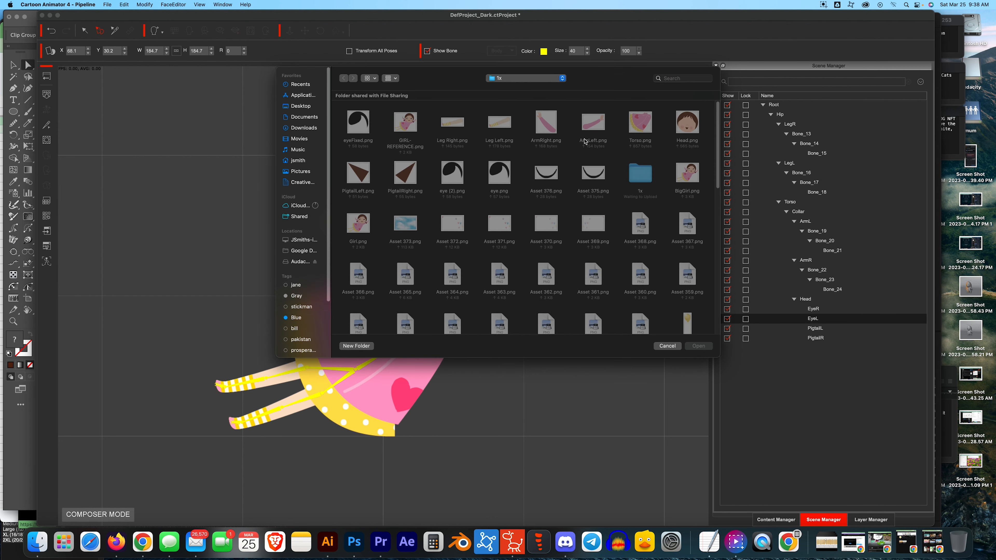
pyautogui.click(667, 347)
pyautogui.click(588, 147)
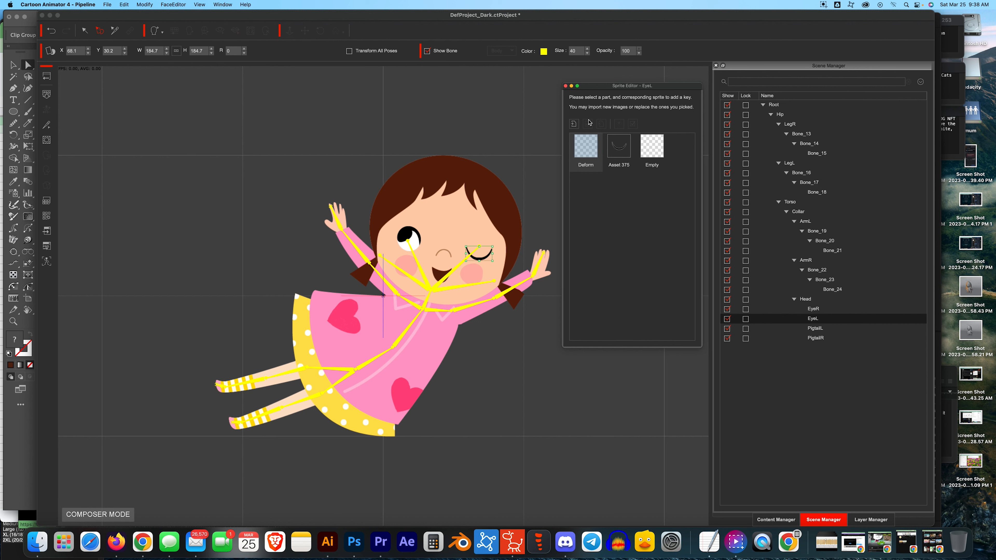
pyautogui.click(574, 124)
pyautogui.doubleClick(349, 127)
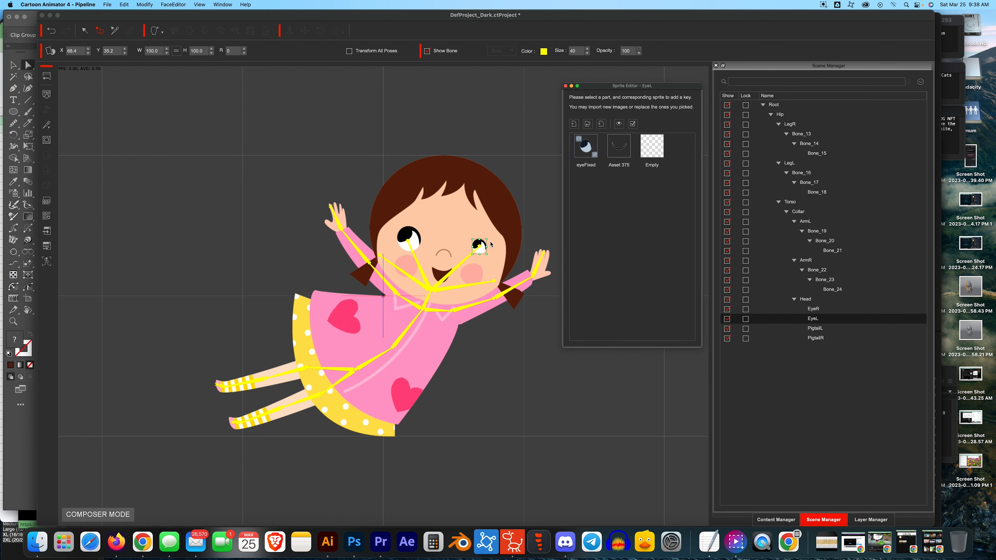
# - Enlarge EyeL's eyeFixed sprite to about 170.5%, check it against the closed-eye sprite and close the Sprite Editor
pyautogui.moveTo(485, 243); pyautogui.dragTo(497, 237)
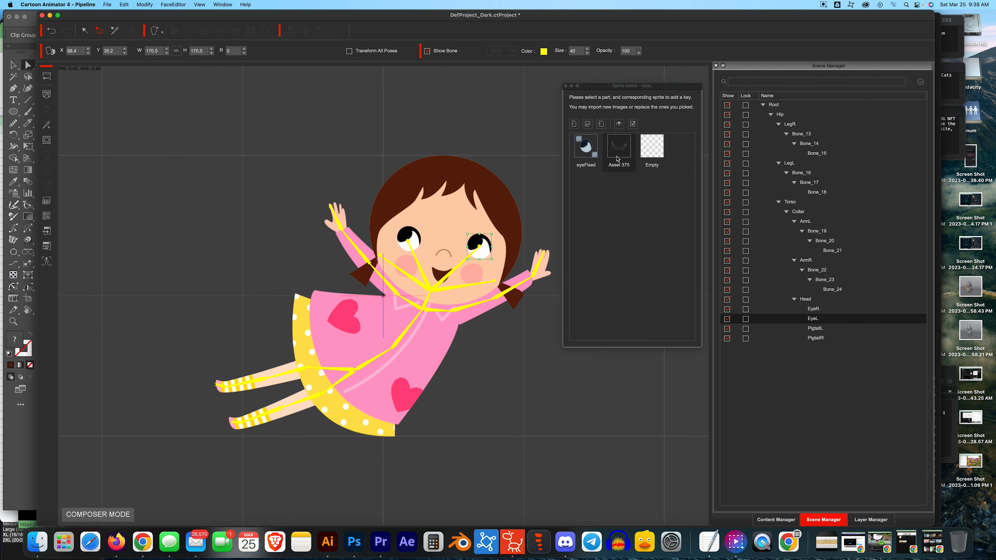
pyautogui.click(618, 158)
pyautogui.click(586, 153)
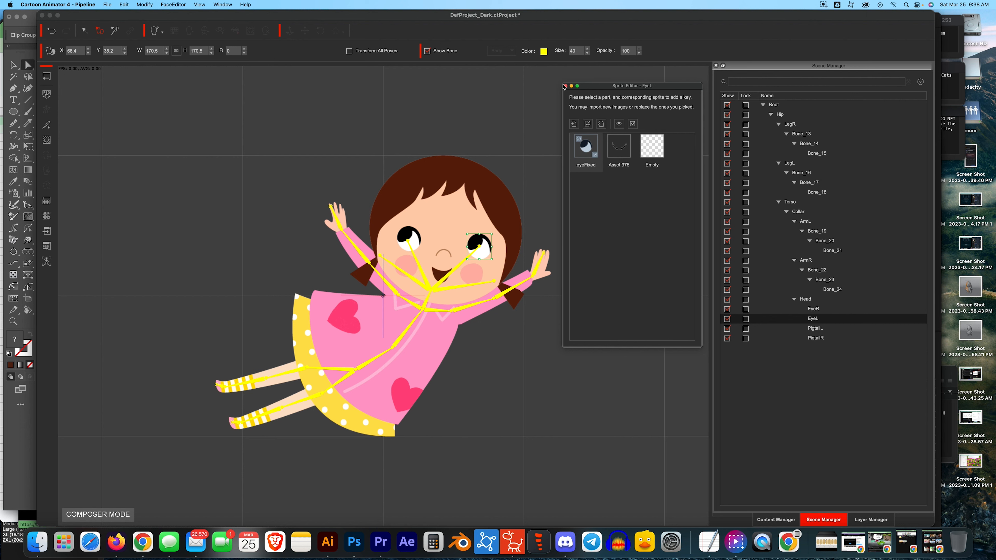
pyautogui.click(565, 85)
# - Save the actor as 011-flyballoons in the MoreThanAnything folder, replacing the existing file, and return to Stage Mode
pyautogui.click(107, 5)
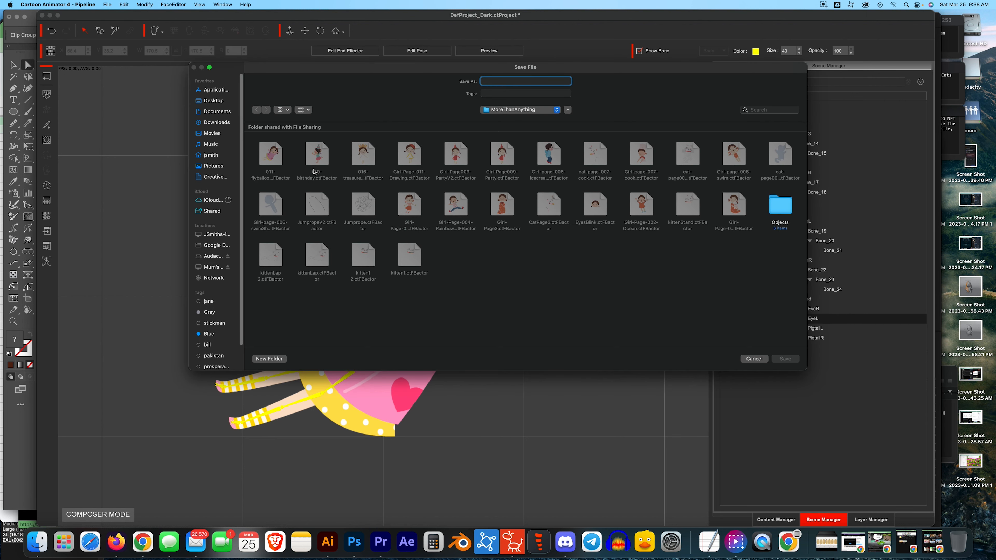
pyautogui.click(272, 154)
pyautogui.click(788, 359)
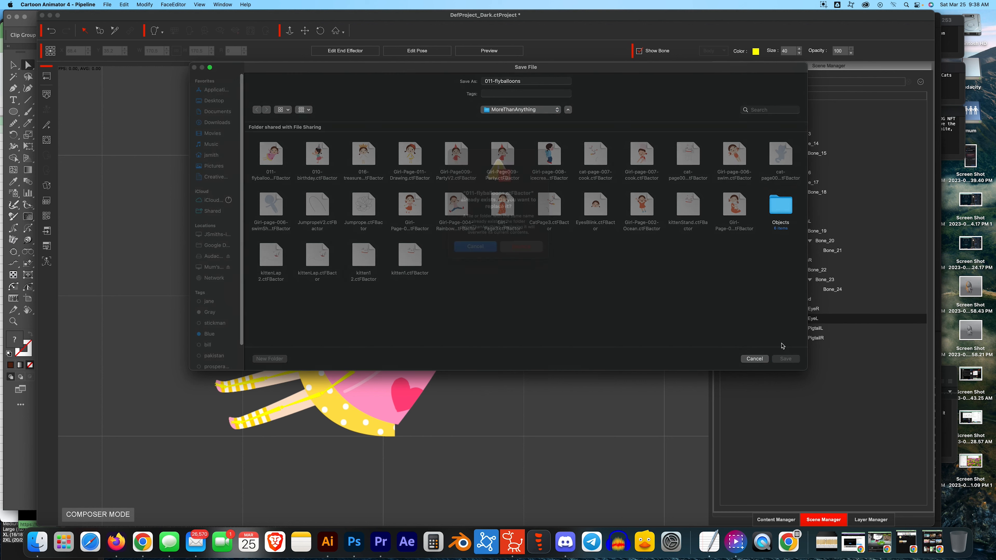
pyautogui.click(521, 259)
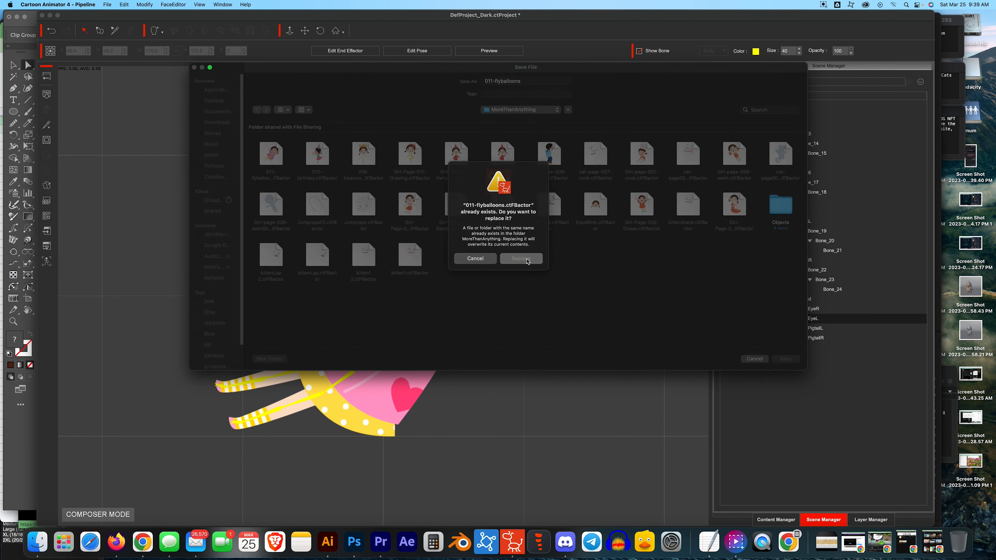
pyautogui.click(46, 76)
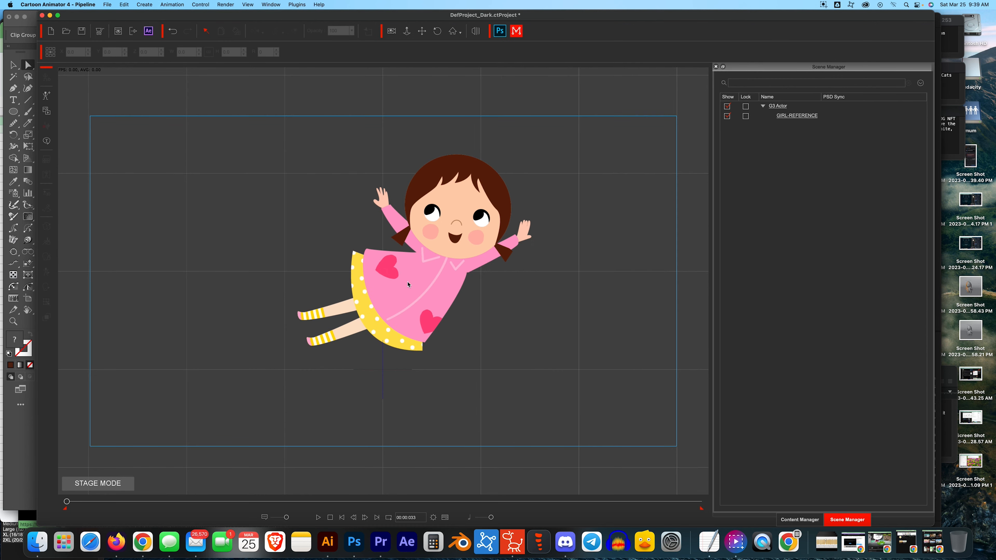
# - Select the girl, show the timeline, set the project end at frame 481 and return to the first frame
pyautogui.click(414, 328)
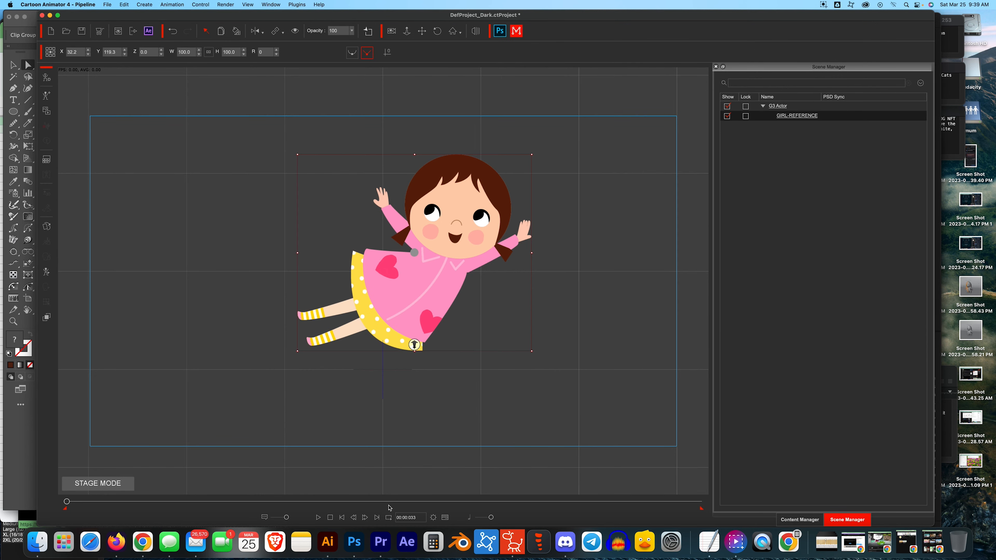
pyautogui.click(445, 517)
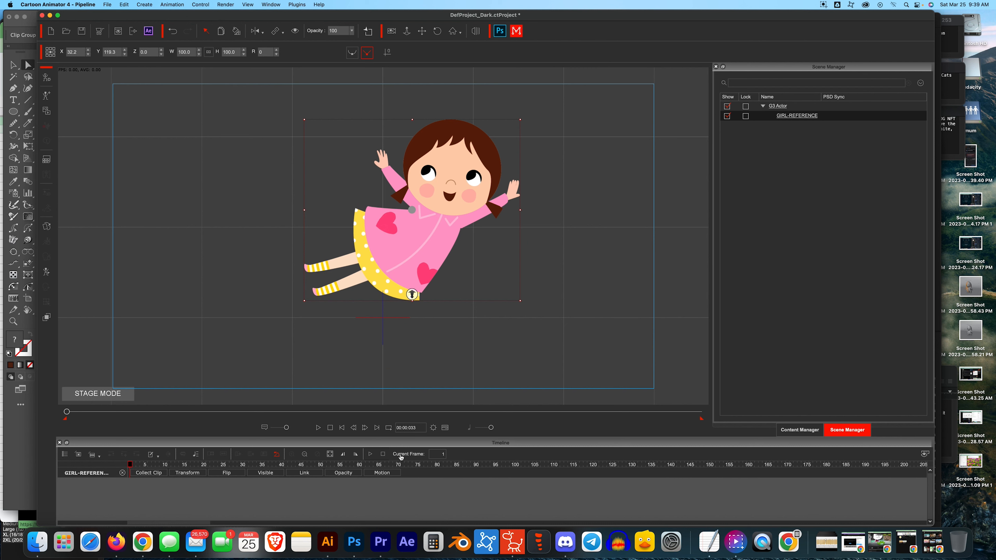
pyautogui.click(406, 427)
pyautogui.write('6')
pyautogui.press('Return')
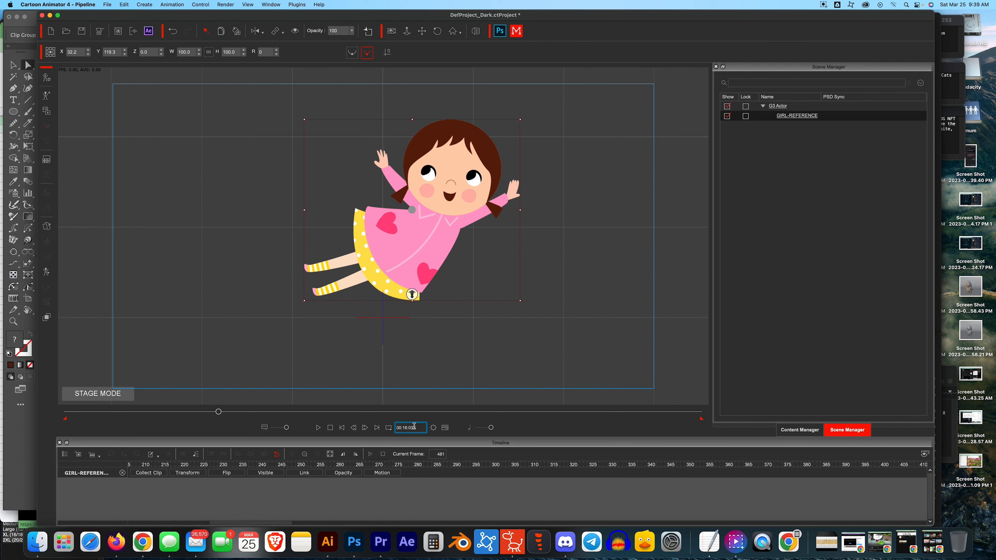
pyautogui.click(359, 456)
pyautogui.click(342, 428)
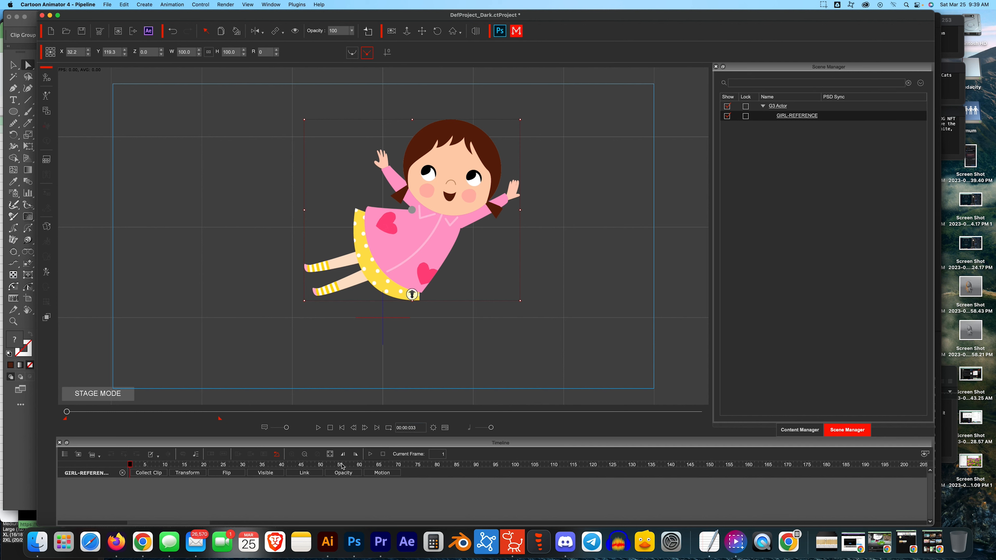
# - Show the girl's Transform and Motion tracks and enlarge the timeline area
pyautogui.click(187, 473)
pyautogui.click(380, 473)
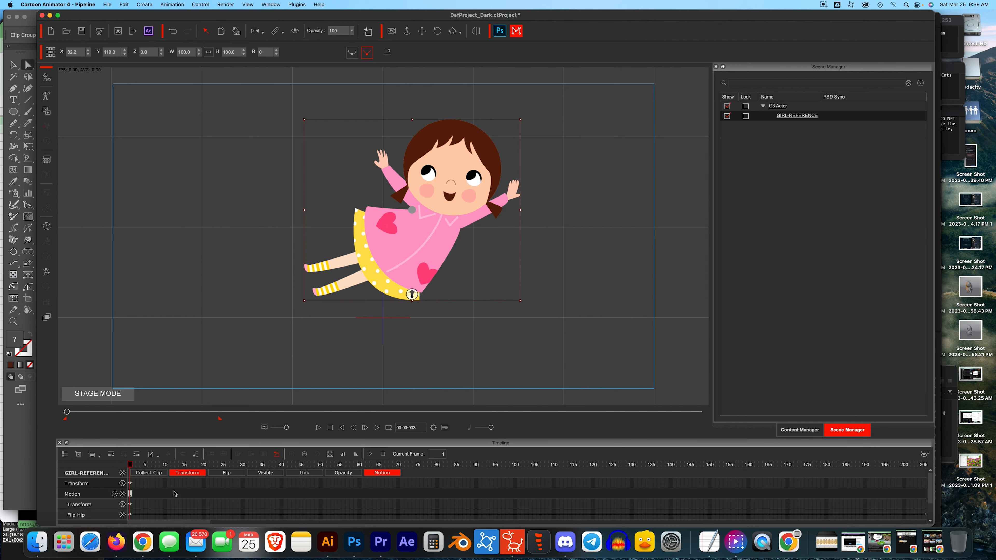
pyautogui.moveTo(129, 437); pyautogui.dragTo(128, 417)
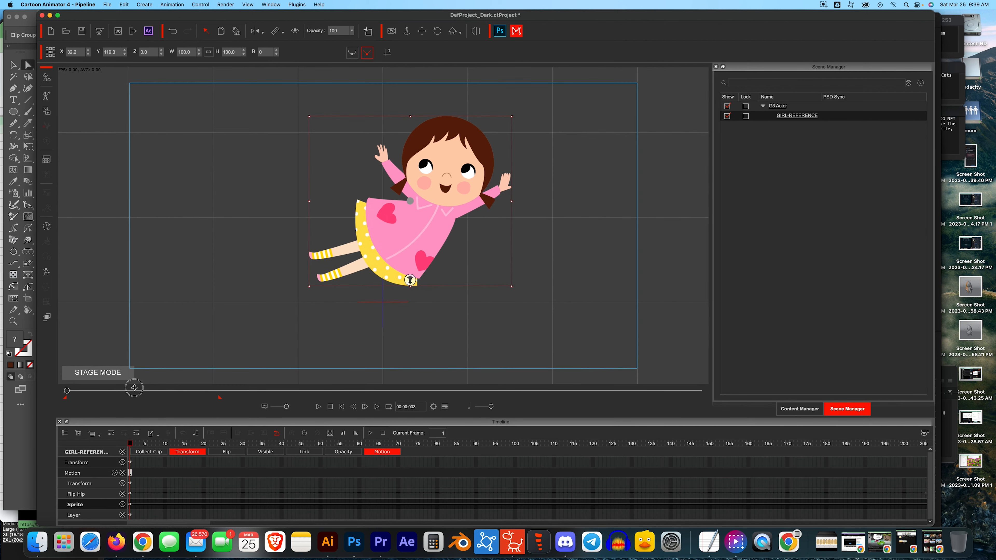
# - Set a full-body motion key for the girl on the first frame with the 2D Motion Key Editor
pyautogui.click(799, 408)
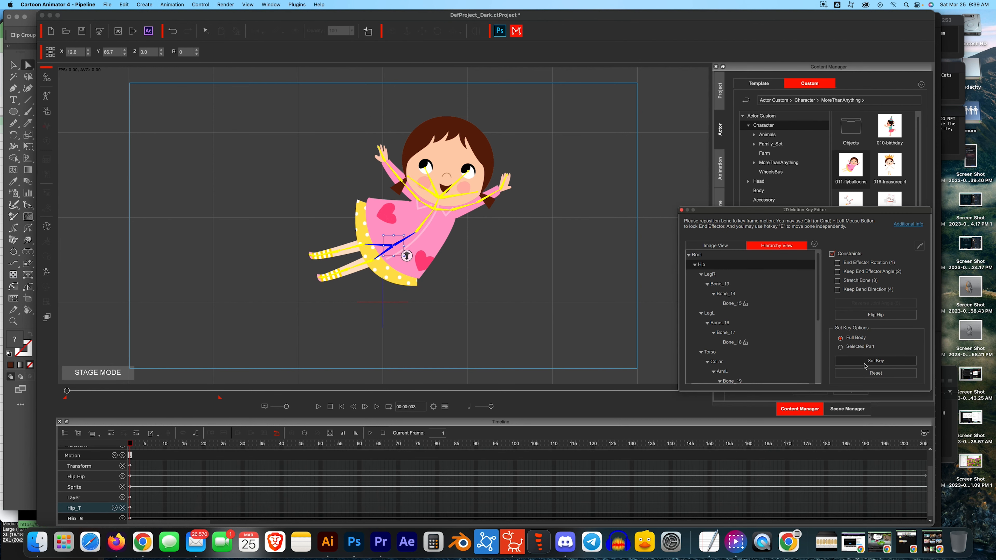
pyautogui.click(343, 408)
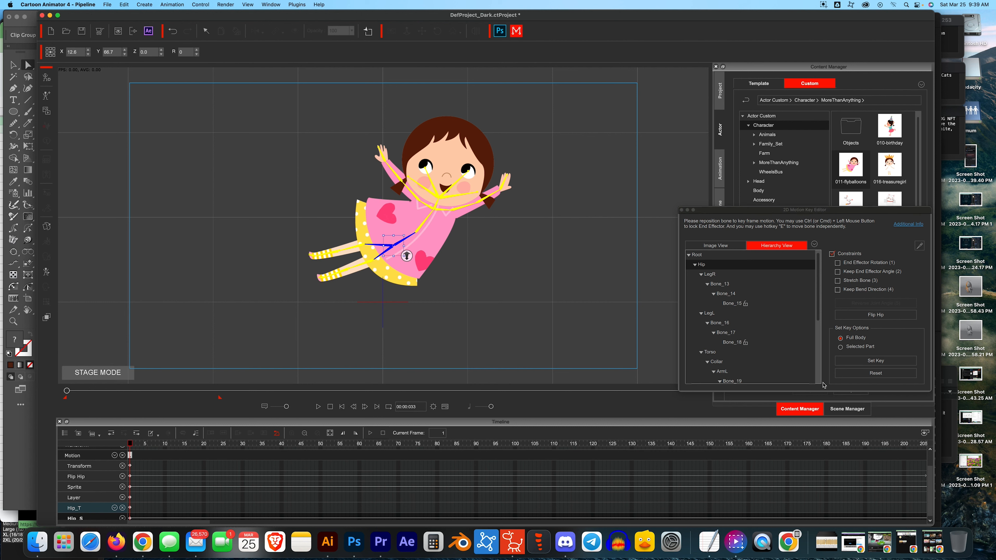
pyautogui.click(879, 360)
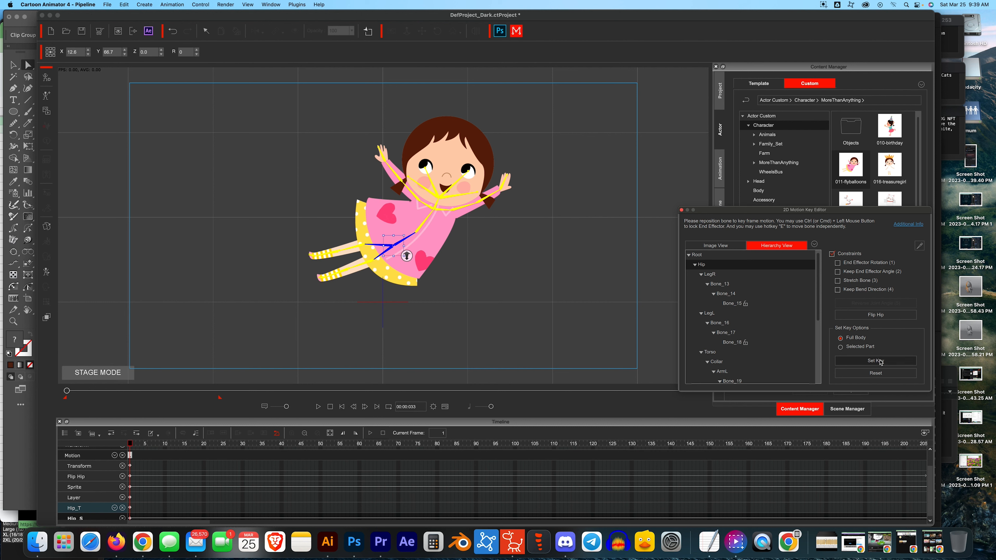
pyautogui.click(681, 210)
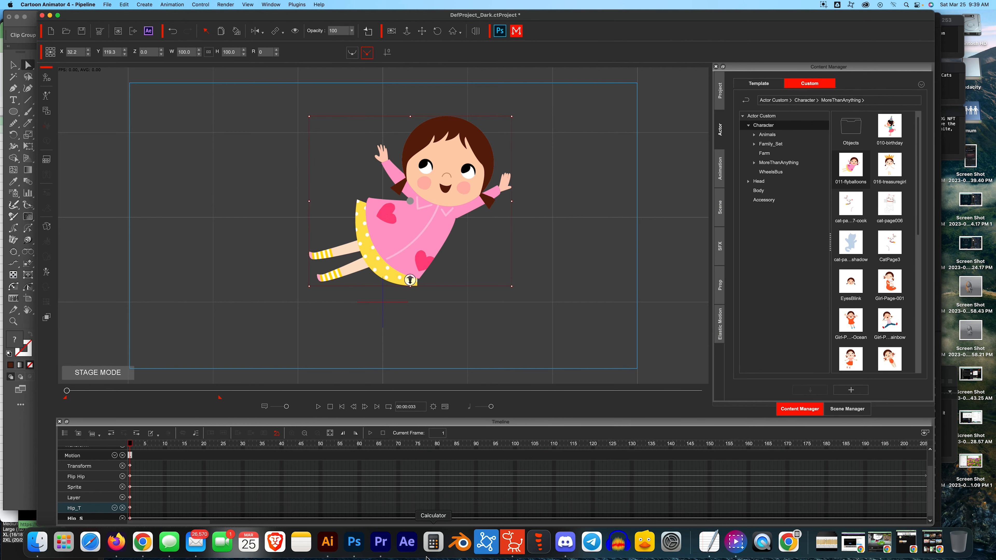
# - Check the balloon scene in Premiere Pro for reference, then return to Cartoon Animator 4
pyautogui.click(380, 541)
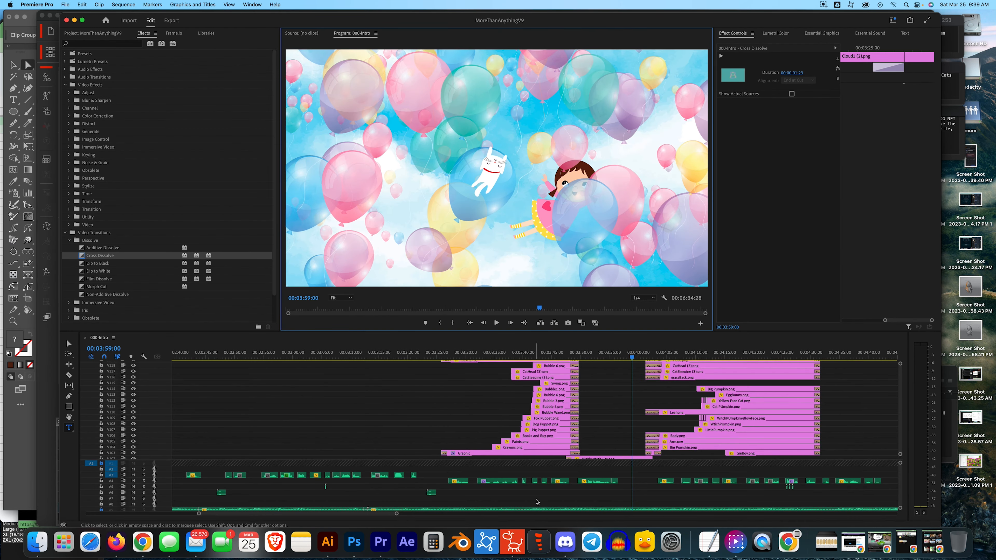
pyautogui.click(514, 549)
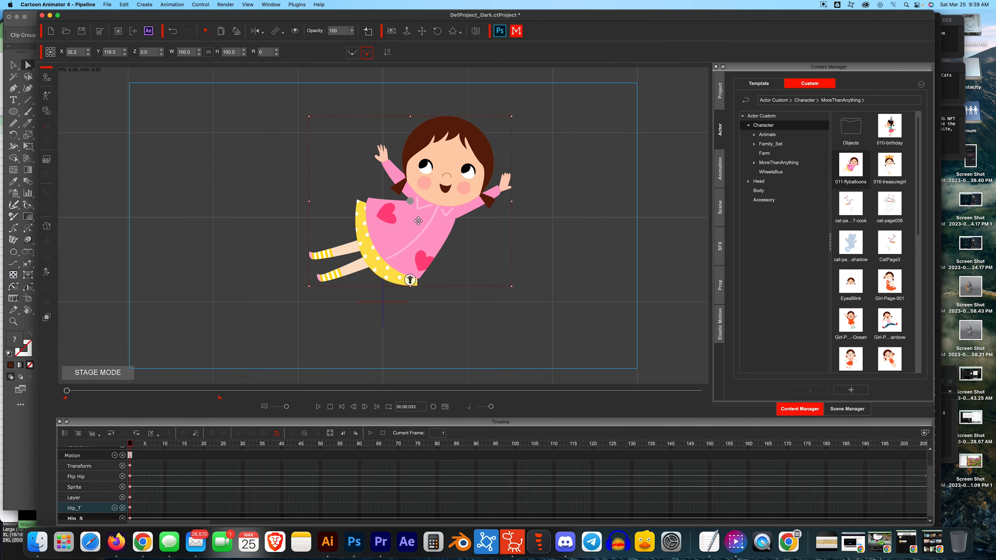
# - At frame 25, set the closed-eye sprites on both of the girl's eyes with the Sprite Editor
pyautogui.click(46, 271)
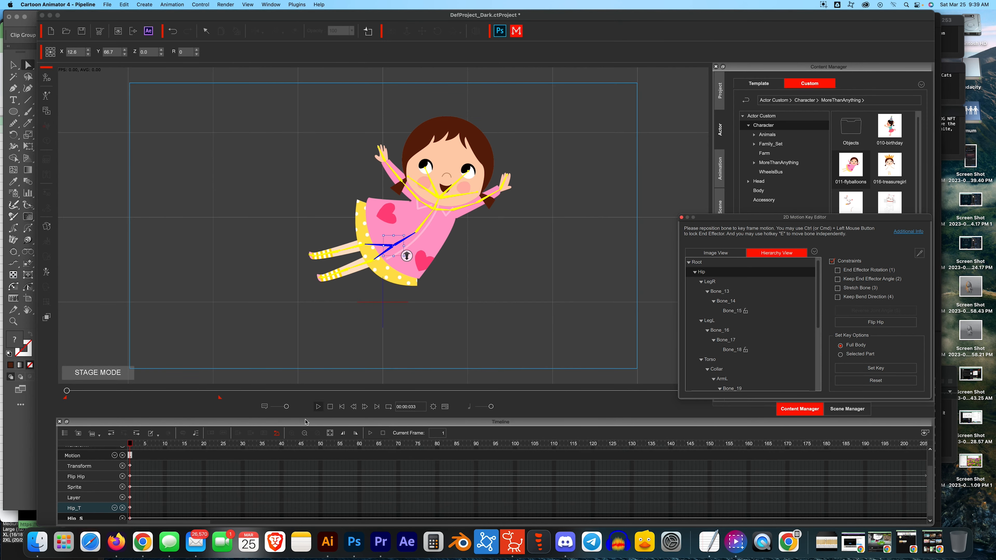
pyautogui.click(169, 447)
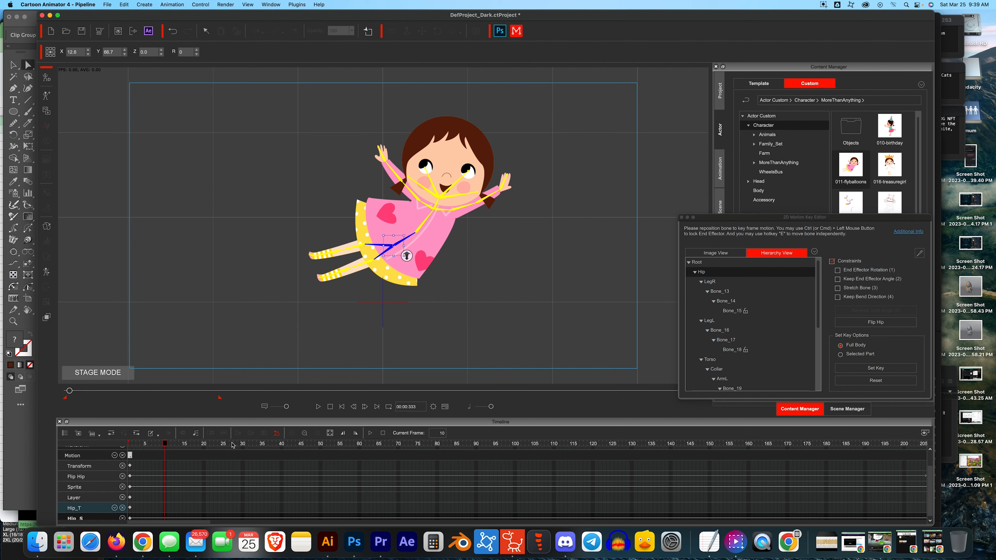
pyautogui.moveTo(232, 444)
pyautogui.mouseDown()
pyautogui.moveTo(211, 445)
pyautogui.moveTo(223, 445)
pyautogui.mouseUp()
pyautogui.click(427, 169)
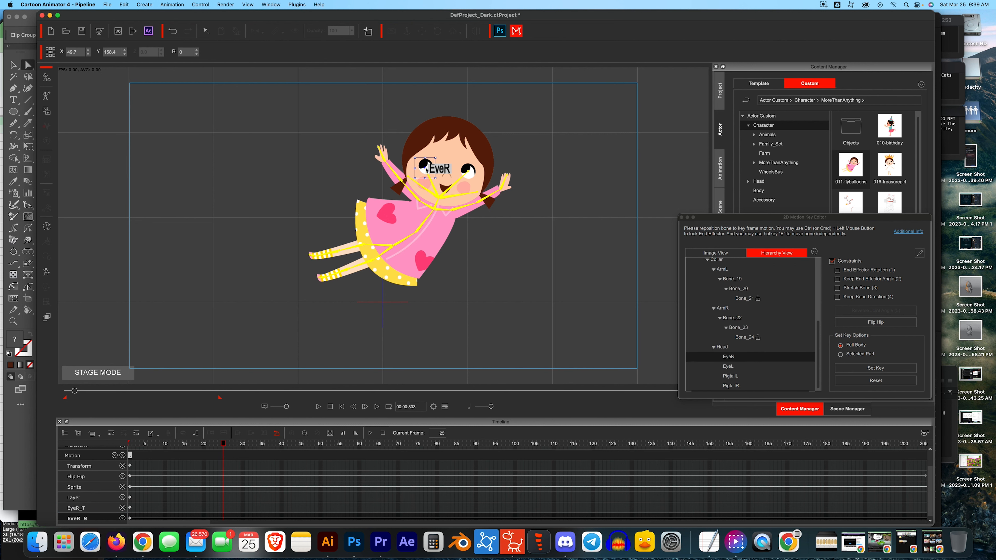
pyautogui.click(747, 357)
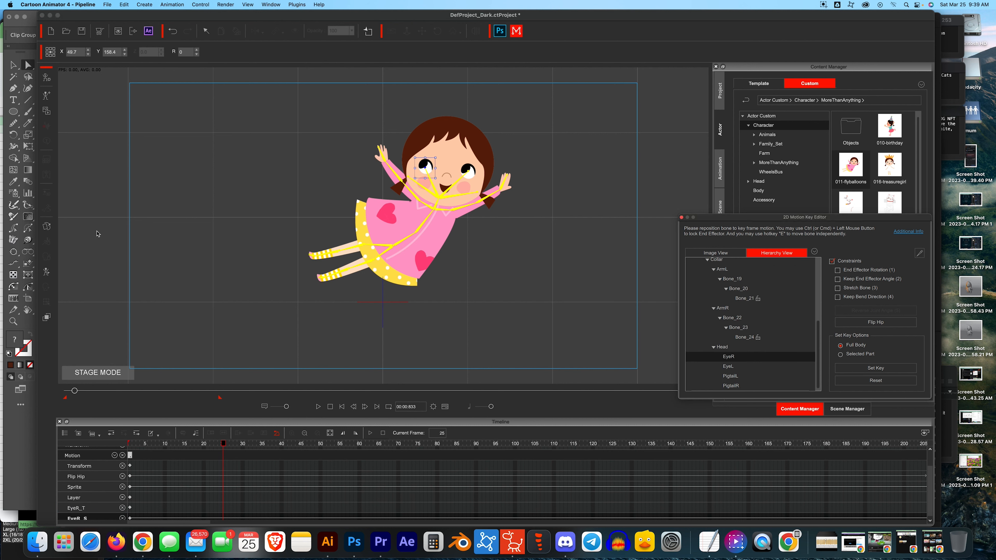
pyautogui.click(47, 226)
pyautogui.click(586, 205)
pyautogui.click(619, 247)
pyautogui.click(470, 172)
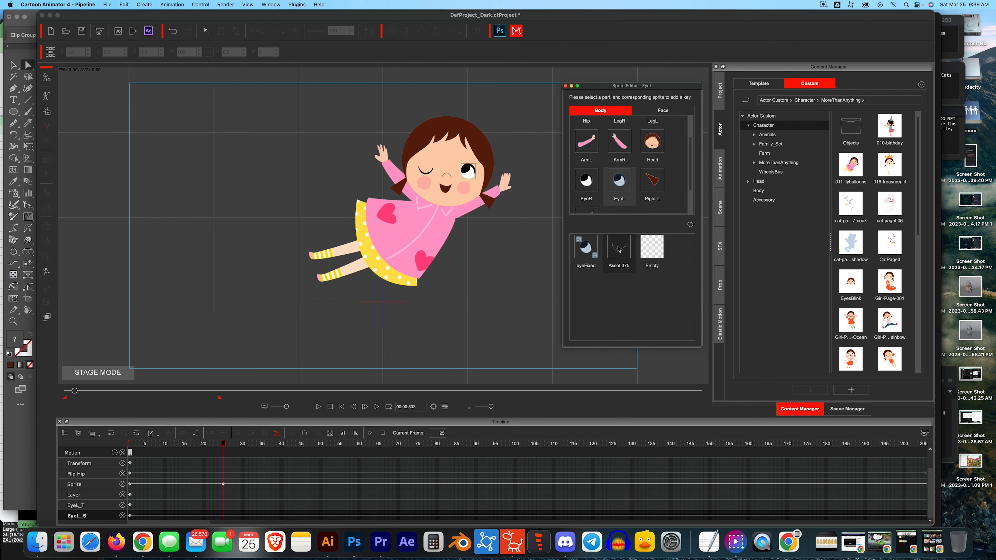
pyautogui.click(618, 250)
# - At frame 36, switch EyeL and EyeR back to the open eyeFixed sprite
pyautogui.moveTo(232, 445); pyautogui.dragTo(267, 447)
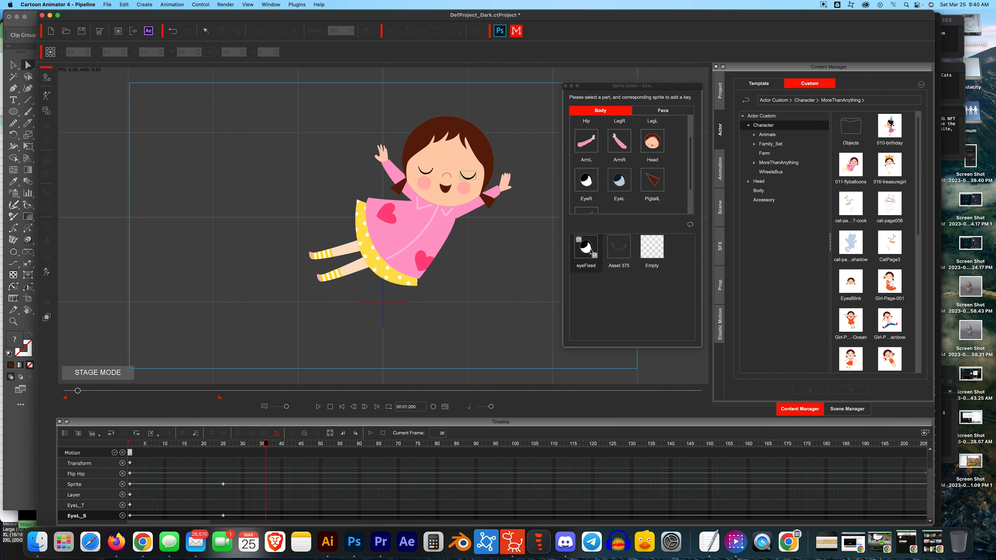
pyautogui.click(590, 252)
pyautogui.click(586, 179)
pyautogui.click(584, 253)
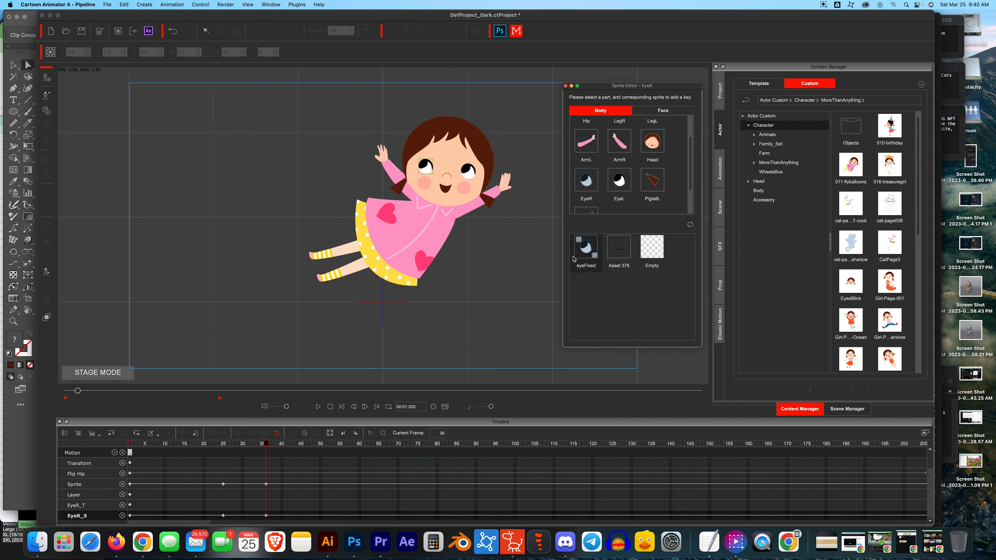
# - Play the blink from the first frame to check it
pyautogui.moveTo(265, 444); pyautogui.dragTo(115, 448)
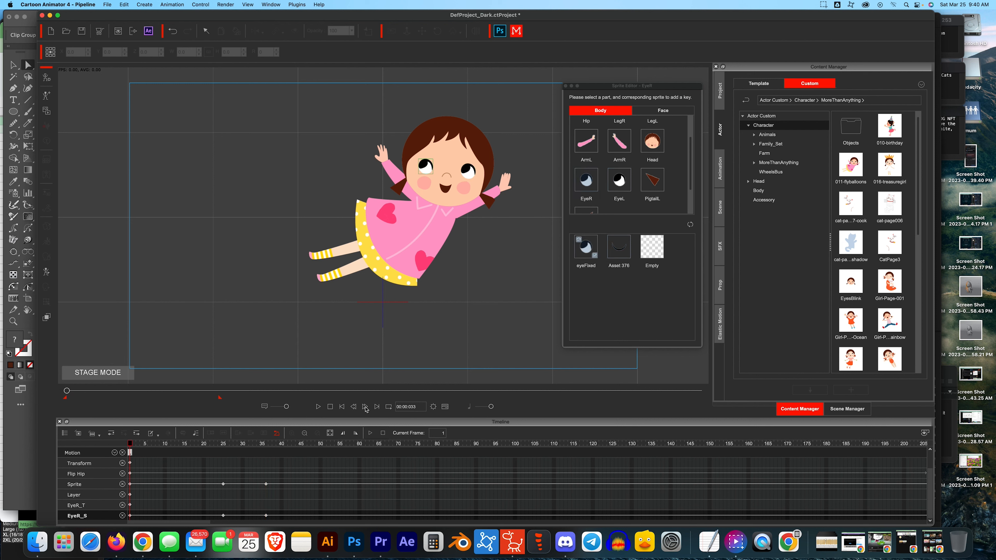
pyautogui.click(319, 407)
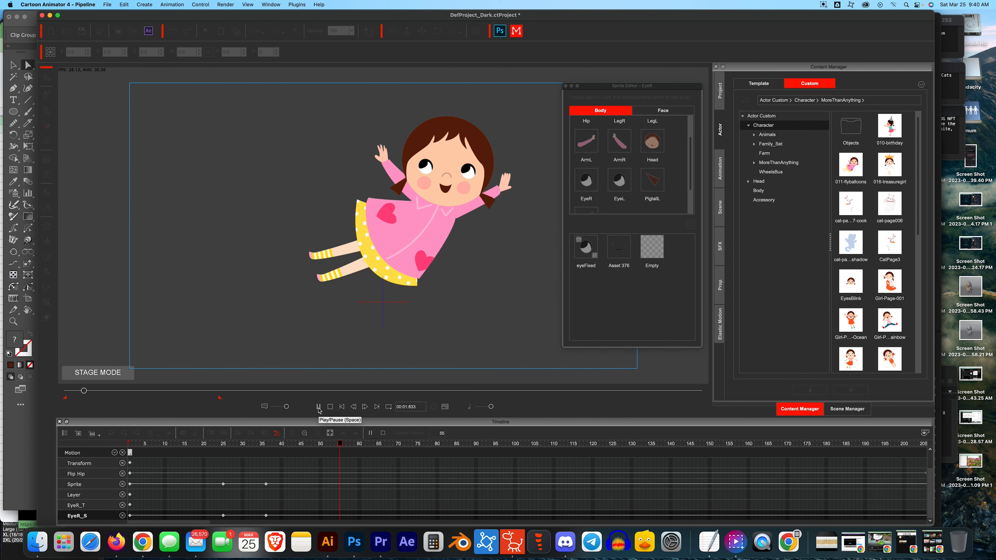
pyautogui.click(278, 445)
# - Copy the two blink sprite keys and paste them at frames 82 and 110
pyautogui.scroll(-1, 289, 469)
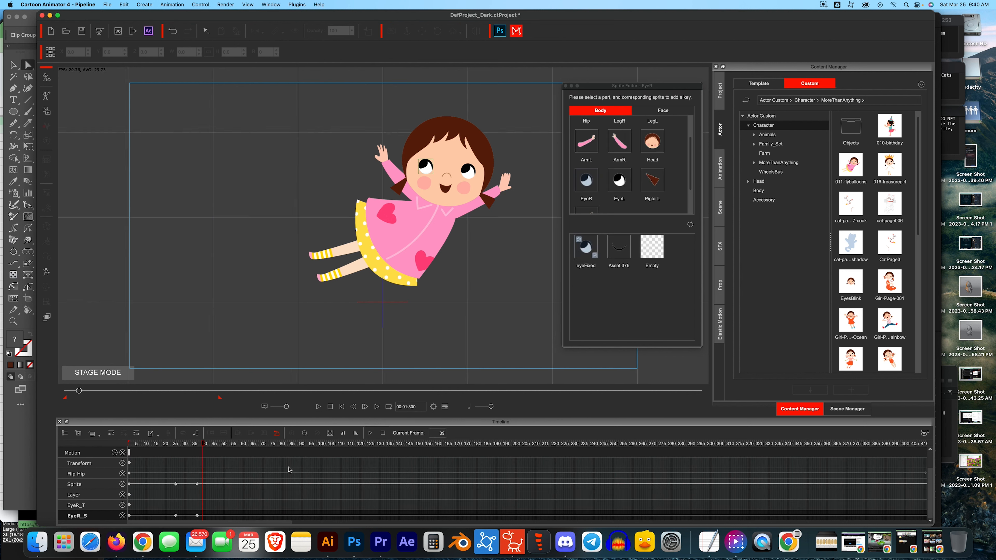
pyautogui.scroll(-2, 291, 471)
pyautogui.scroll(1, 210, 486)
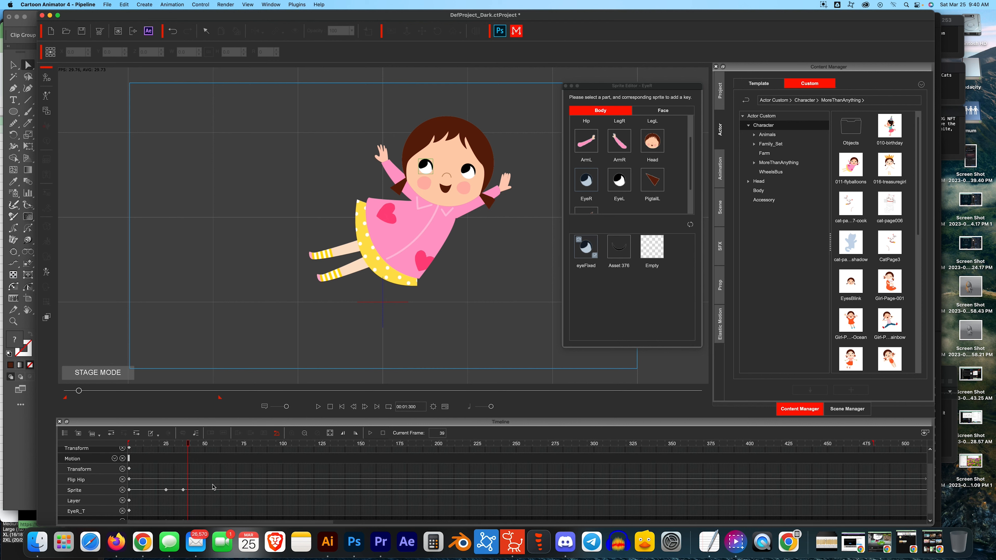
pyautogui.moveTo(202, 479); pyautogui.dragTo(158, 529)
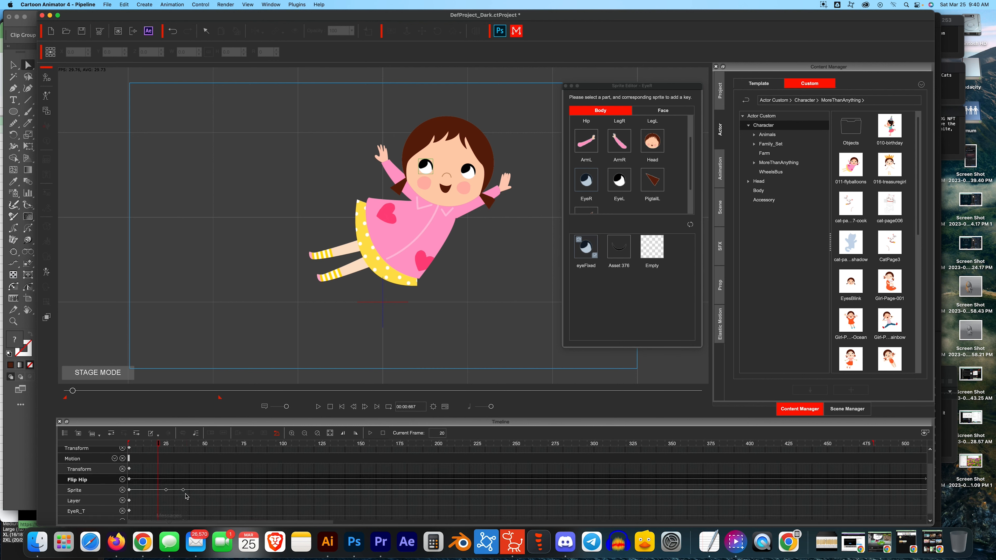
pyautogui.click(255, 443)
pyautogui.click(254, 491)
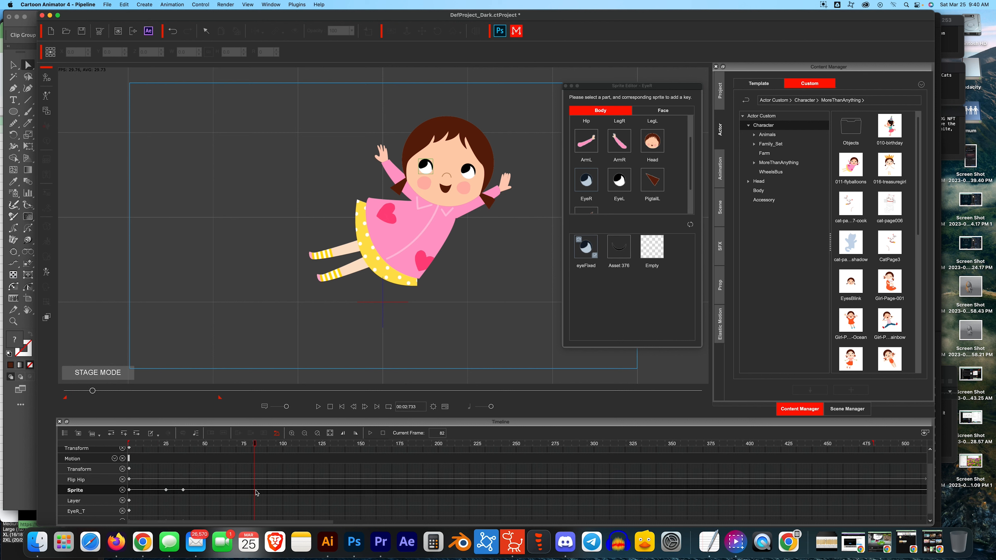
pyautogui.hotkey('ctrl', 'v')
pyautogui.click(298, 443)
pyautogui.hotkey('ctrl', 'v')
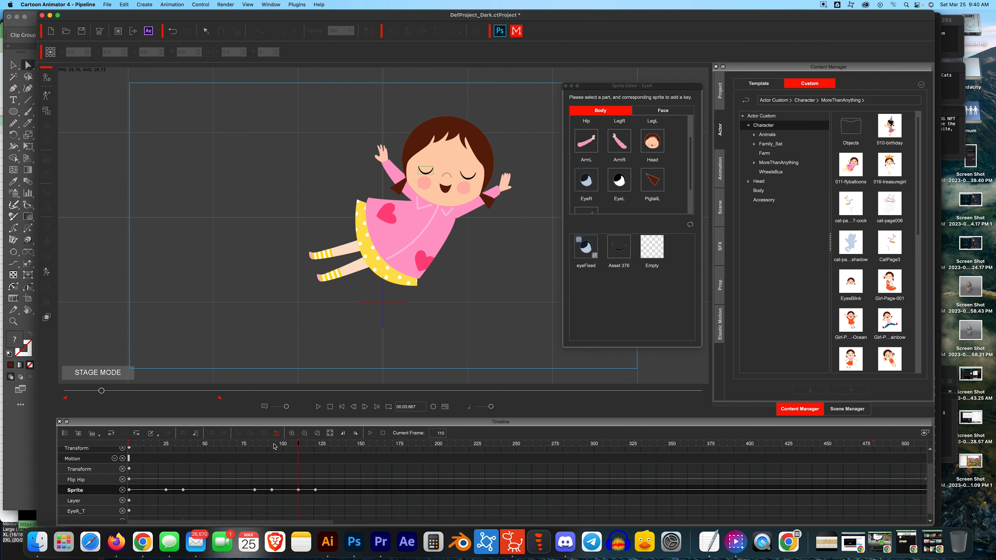
# - Copy all the blink sprite keys and paste the set at frame 211 and again at about frame 420
pyautogui.moveTo(351, 476); pyautogui.dragTo(117, 524)
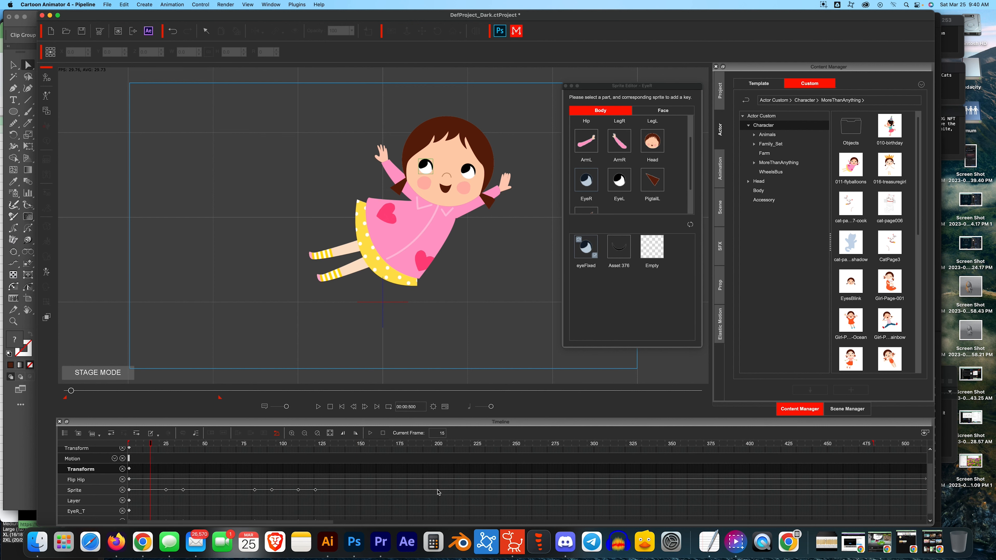
pyautogui.click(456, 491)
pyautogui.hotkey('ctrl', 'v')
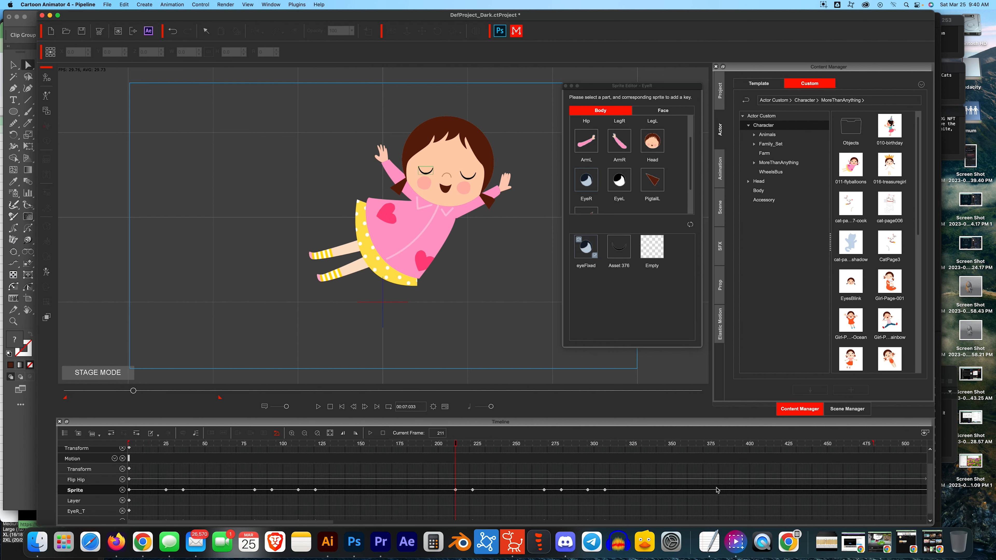
pyautogui.click(783, 491)
pyautogui.hotkey('ctrl', 'v')
# - Play the repeated blinks from the start and return to the first frame
pyautogui.click(342, 407)
pyautogui.click(318, 407)
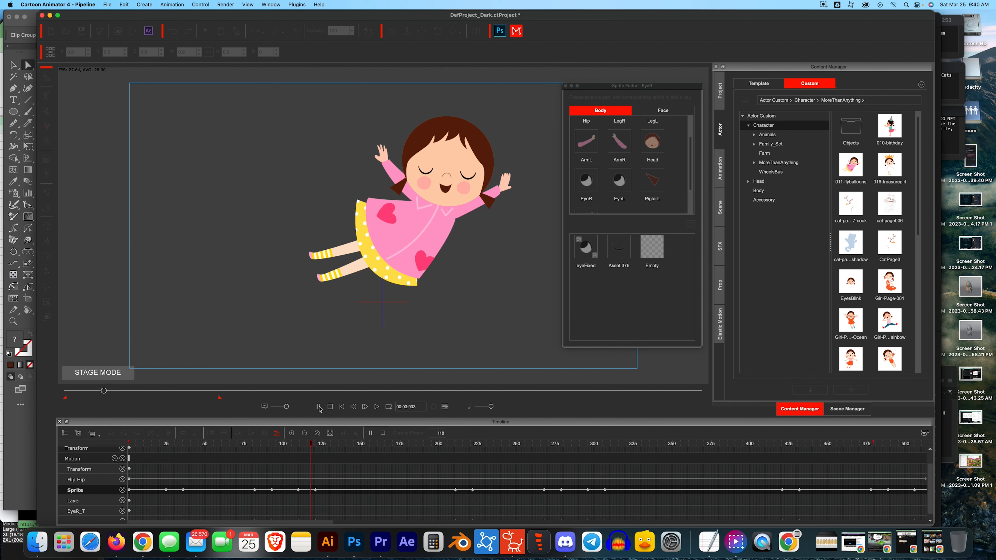
pyautogui.click(342, 407)
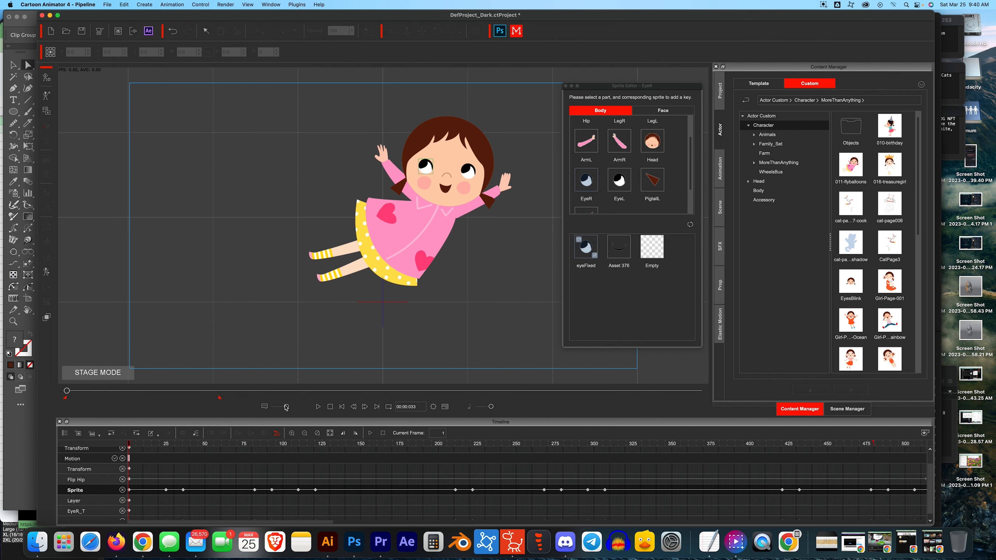
# - Replace the Sprite Editor with the 2D Motion Key Editor, select the torso bone, go to frame 50 and set keys for Selected Part
pyautogui.click(565, 85)
pyautogui.click(47, 272)
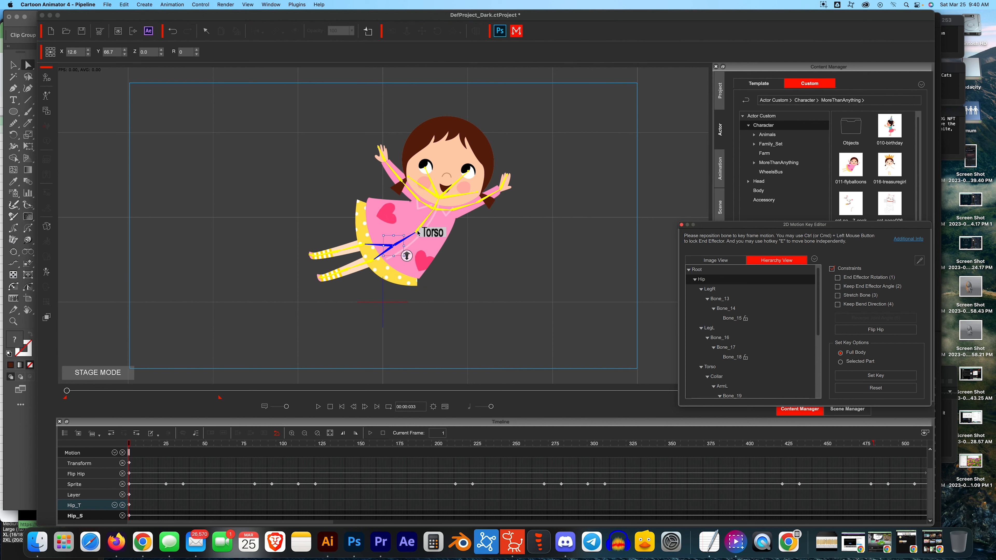
pyautogui.click(418, 232)
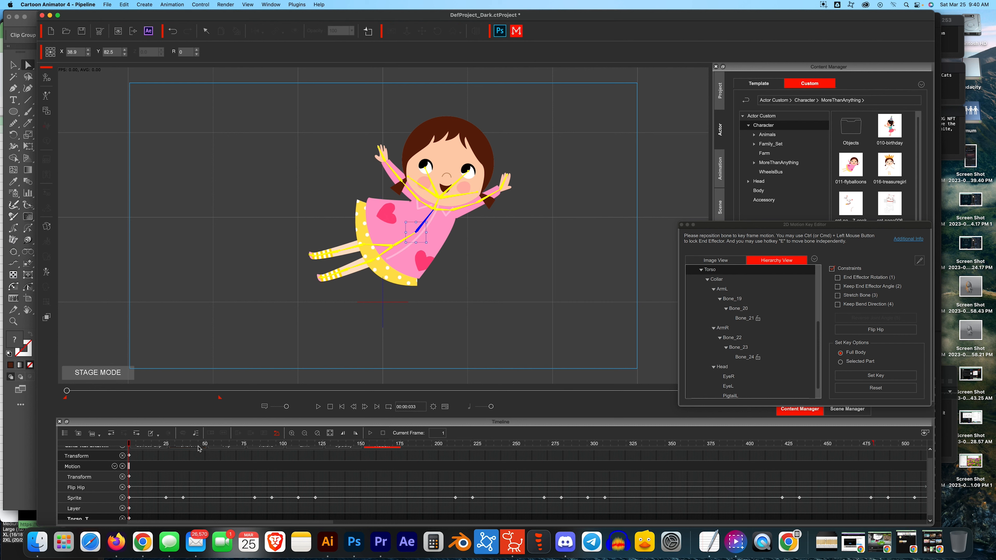
pyautogui.click(207, 446)
pyautogui.moveTo(207, 446); pyautogui.dragTo(205, 445)
pyautogui.click(840, 361)
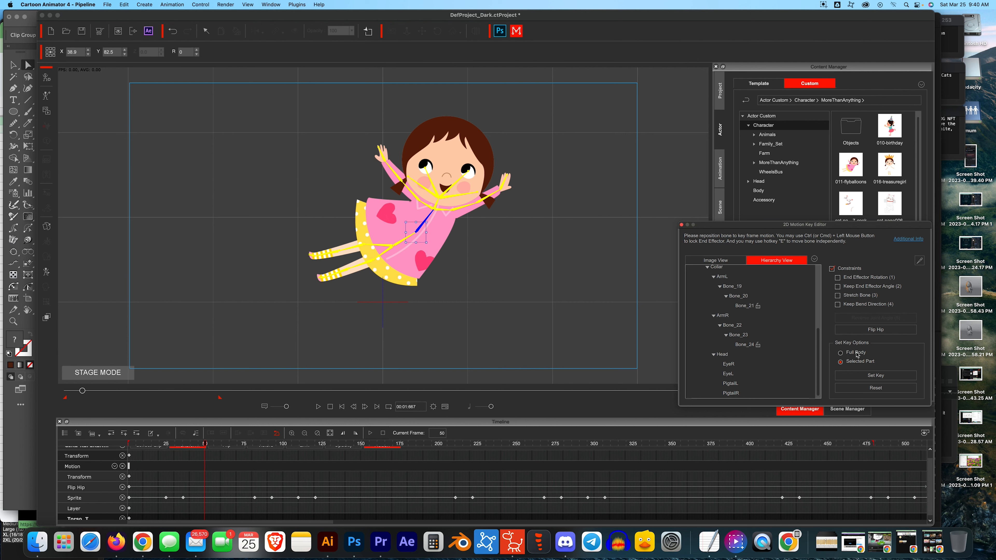
# - At frame 50, lean the torso forward, raise the right arm and lower the left arm at Bone_19, then preview the motion
pyautogui.moveTo(429, 223); pyautogui.dragTo(435, 222)
pyautogui.moveTo(426, 189); pyautogui.dragTo(416, 167)
pyautogui.click(408, 178)
pyautogui.click(486, 222)
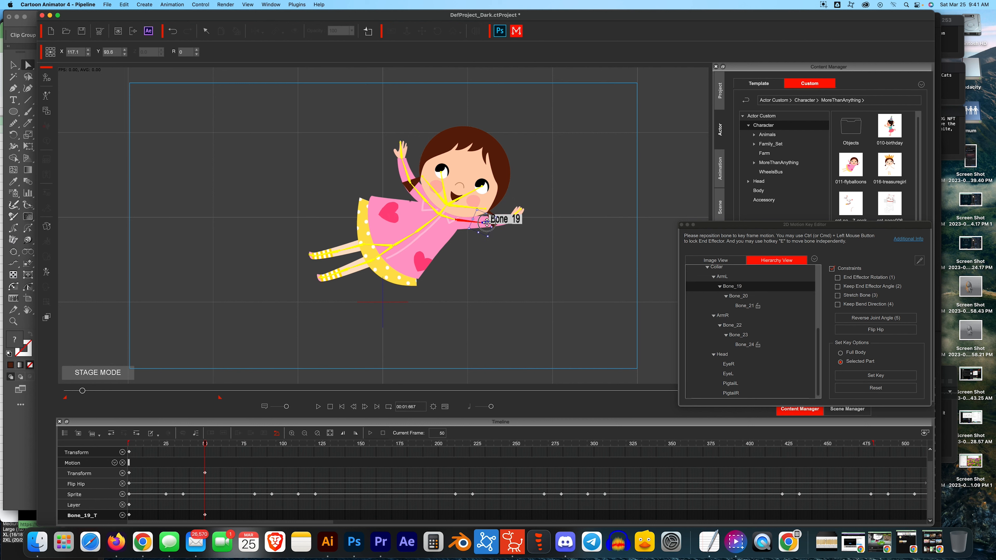
pyautogui.moveTo(487, 223); pyautogui.dragTo(490, 226)
pyautogui.click(317, 406)
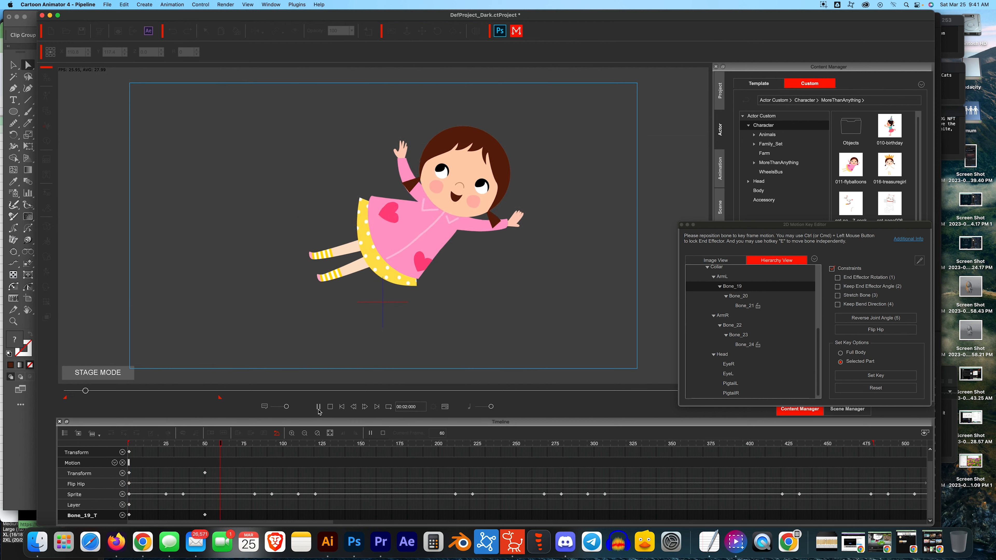
pyautogui.press('space')
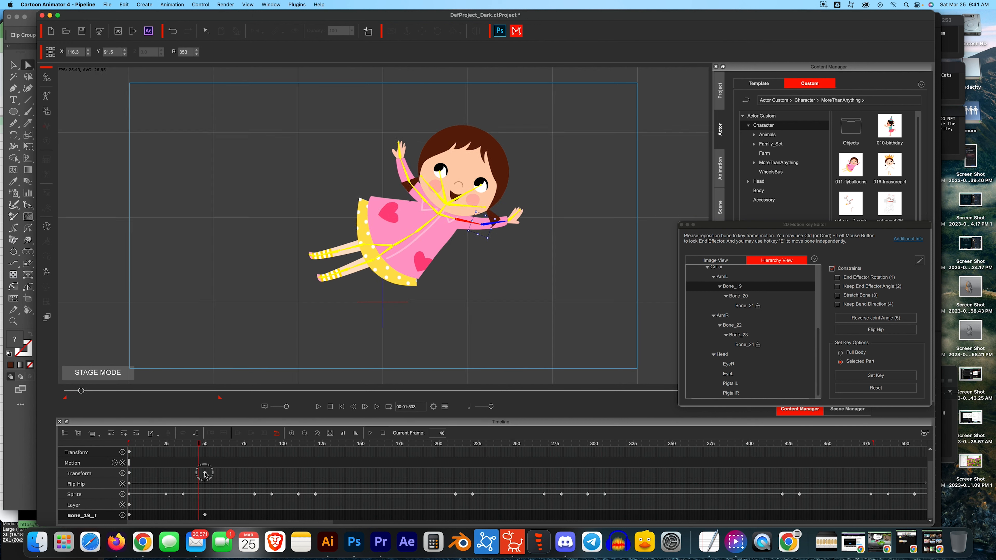
# - Apply the Smooth transition curve to the frame-50 motion Transform key and preview the movement
pyautogui.rightClick(205, 473)
pyautogui.click(233, 457)
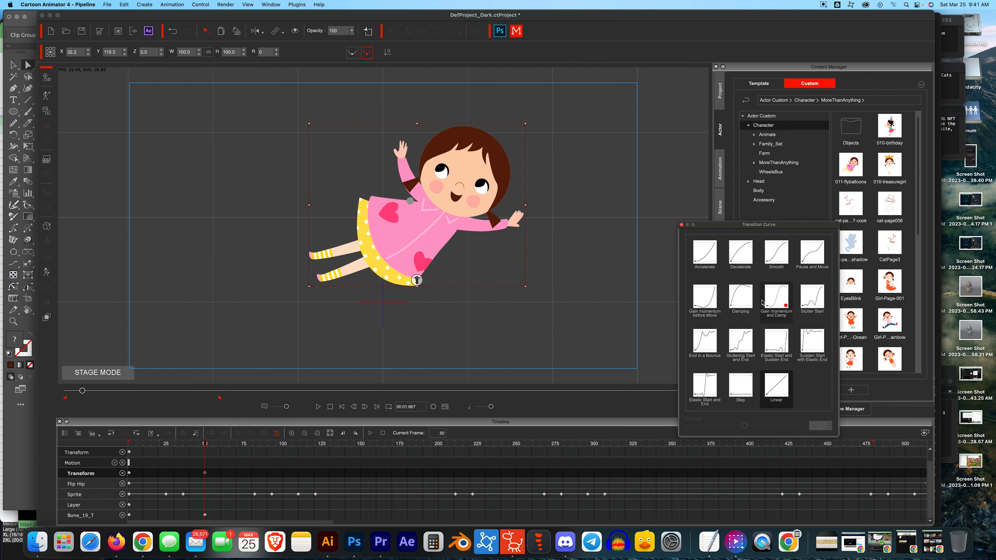
pyautogui.click(774, 258)
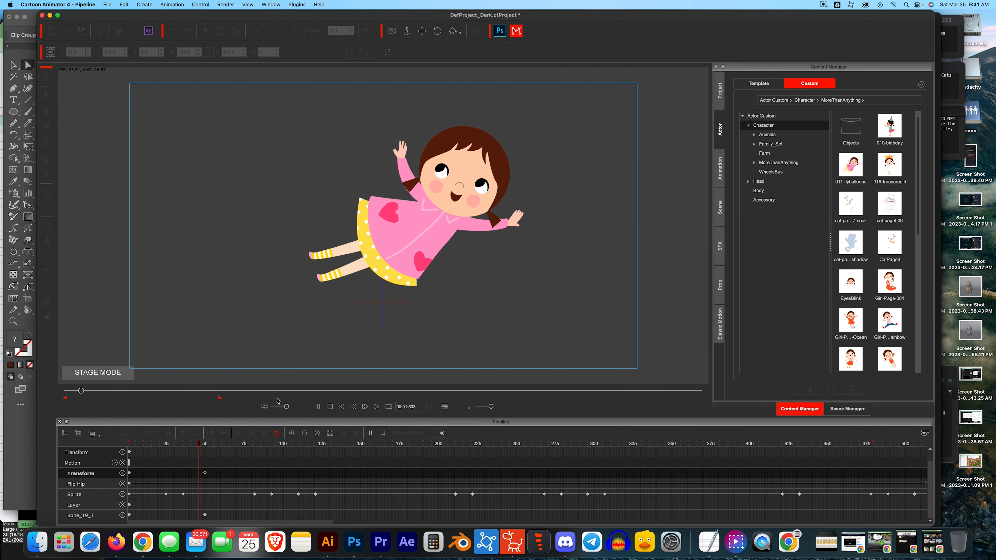
pyautogui.click(138, 443)
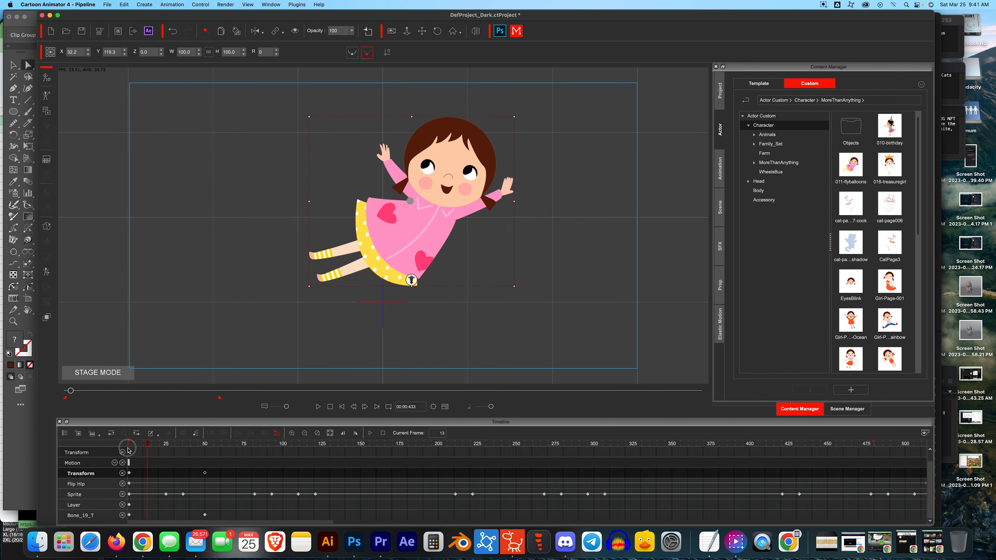
# - At frame 50, rotate the girl's leg bones Bone_13 and Bone_16 downward, with Bone_16 at about 344 degrees
pyautogui.moveTo(156, 448); pyautogui.dragTo(205, 453)
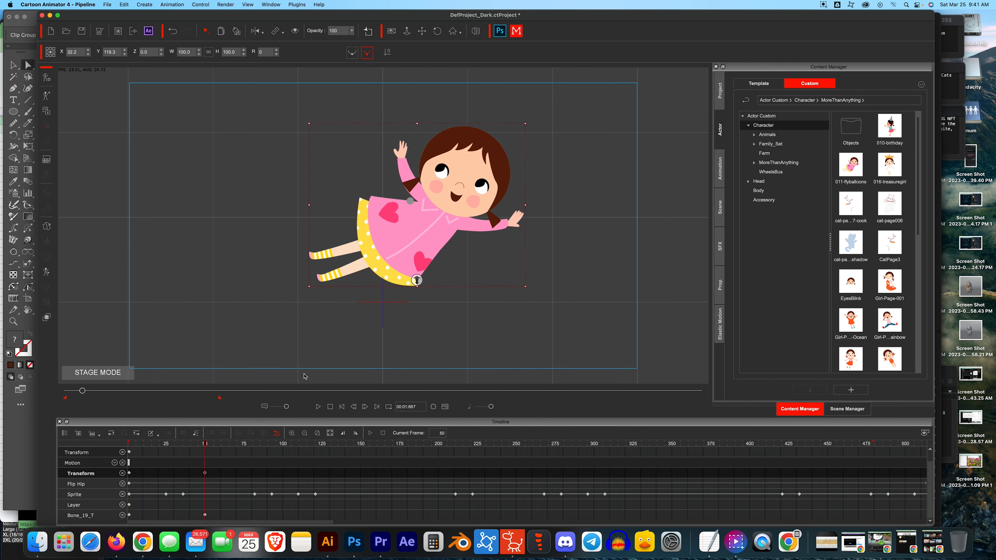
pyautogui.click(46, 271)
pyautogui.click(322, 257)
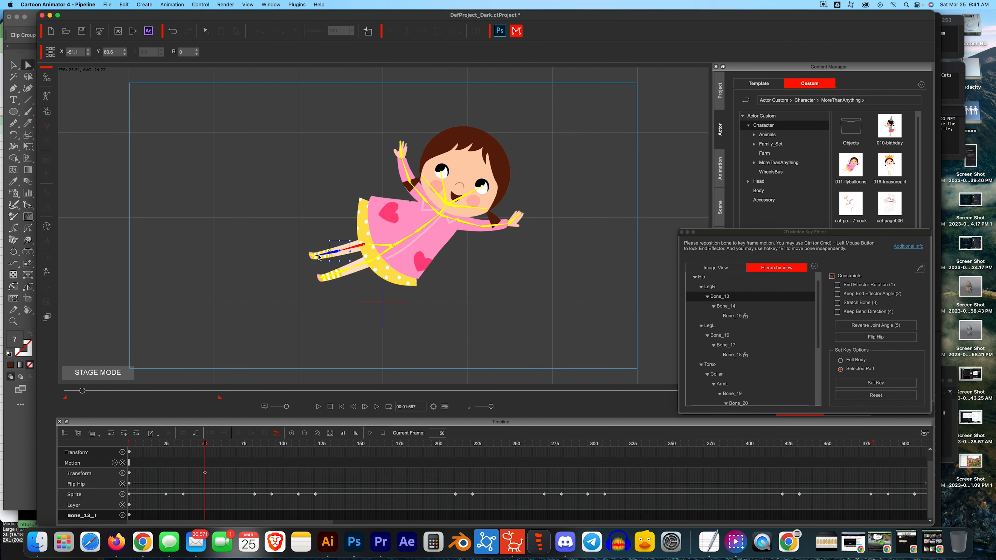
pyautogui.moveTo(340, 237); pyautogui.dragTo(345, 259)
pyautogui.click(347, 271)
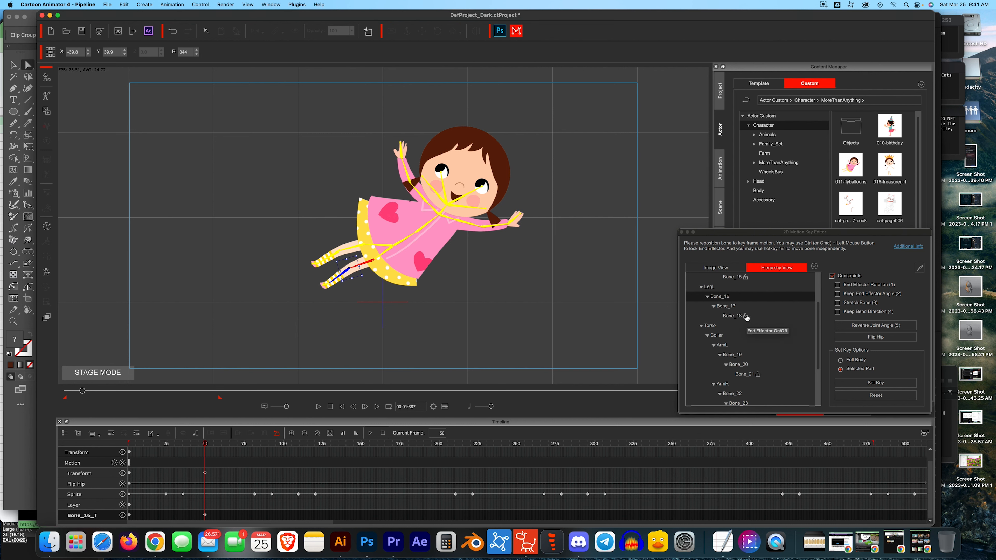
pyautogui.scroll(3, 746, 318)
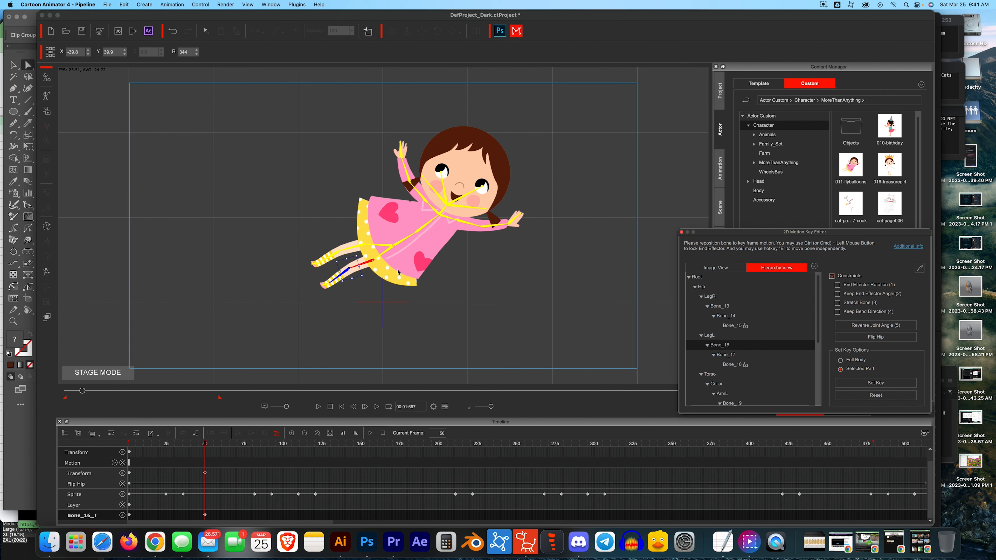
# - Shift the Bone_16 transform key from frame 50 to about frame 60
pyautogui.moveTo(200, 443)
pyautogui.mouseDown()
pyautogui.moveTo(133, 446)
pyautogui.moveTo(202, 449)
pyautogui.mouseUp()
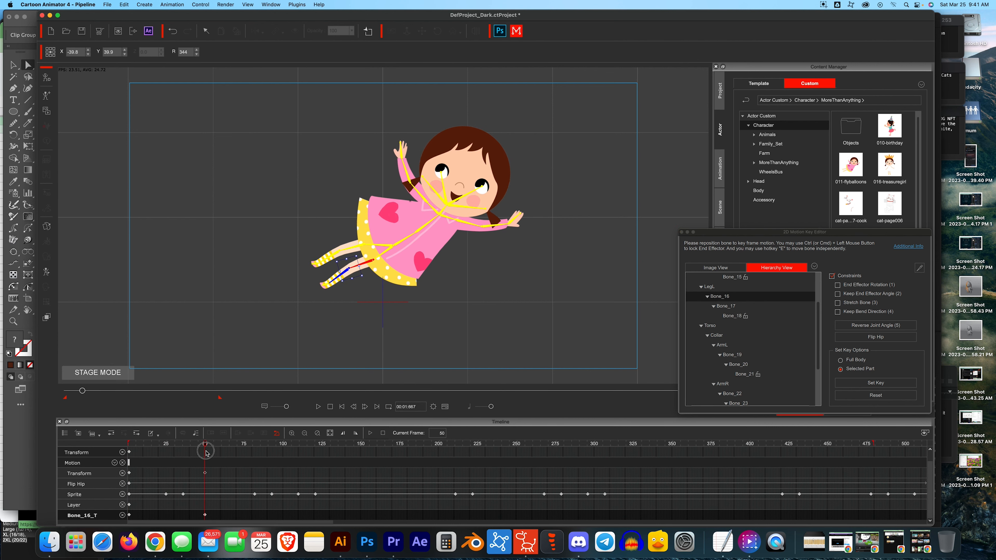
pyautogui.moveTo(214, 516); pyautogui.dragTo(220, 515)
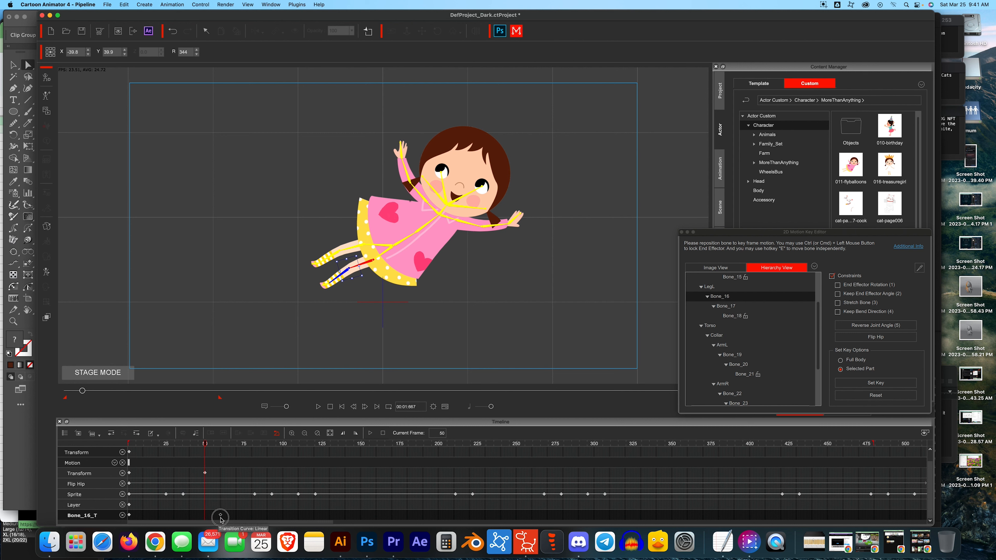
# - Shift the Bone_13 transform key from frame 50 to about frame 60 and preview the motion from the start
pyautogui.click(196, 443)
pyautogui.click(212, 443)
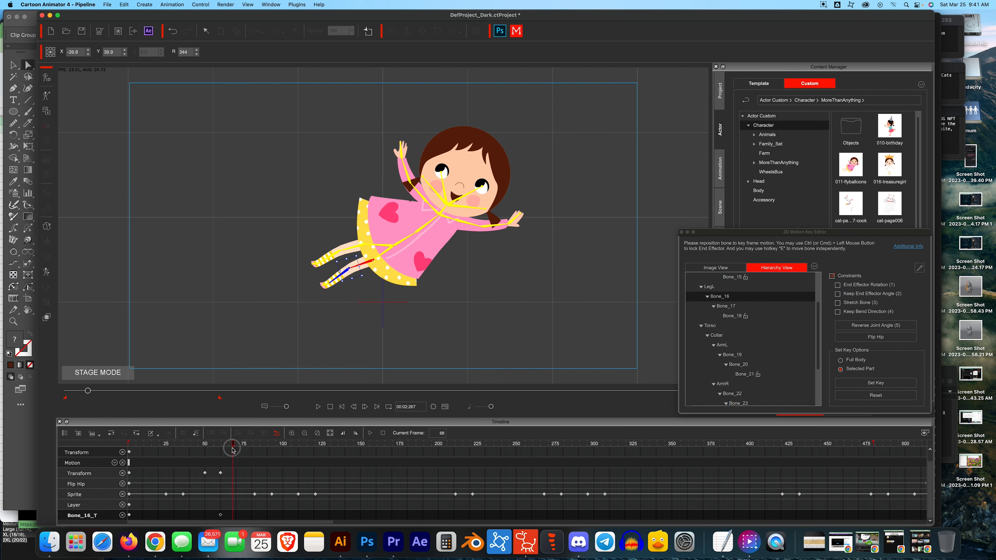
pyautogui.click(339, 254)
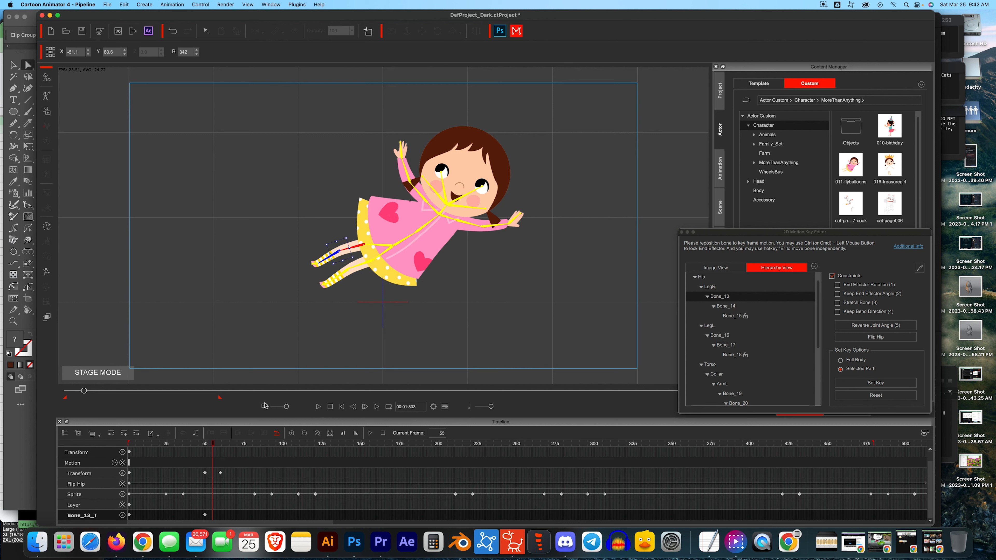
pyautogui.moveTo(204, 515); pyautogui.dragTo(221, 514)
pyautogui.click(127, 440)
pyautogui.press('space')
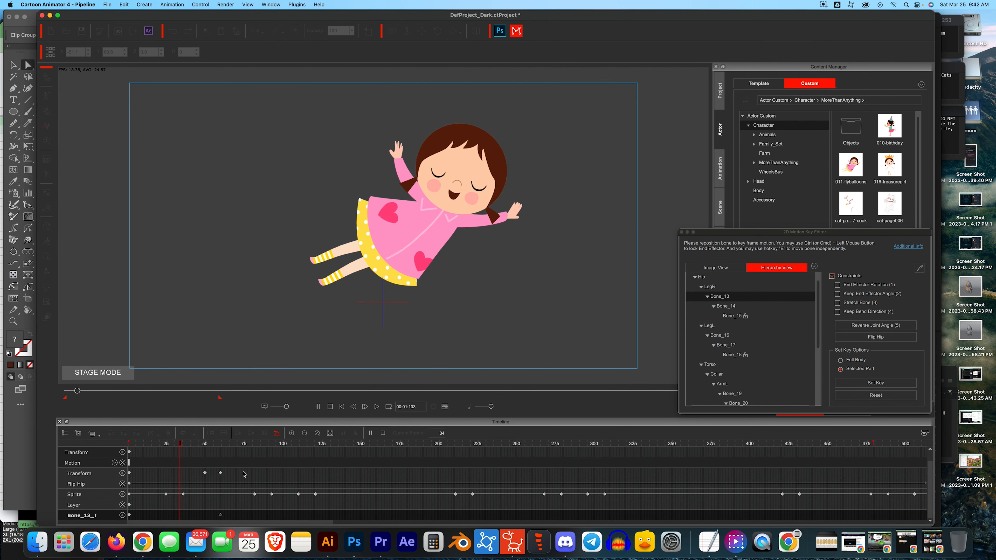
# - At frame 68, tilt the head slightly clockwise and rotate PigtailR to about 15 degrees and PigtailL to about 352 degrees
pyautogui.click(220, 446)
pyautogui.moveTo(220, 446); pyautogui.dragTo(233, 446)
pyautogui.click(447, 207)
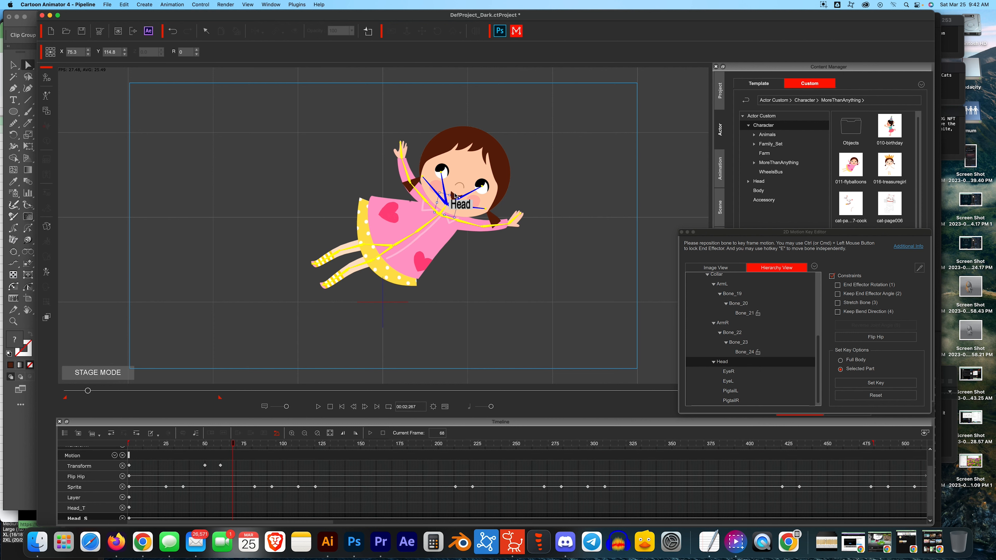
pyautogui.moveTo(451, 192); pyautogui.dragTo(453, 192)
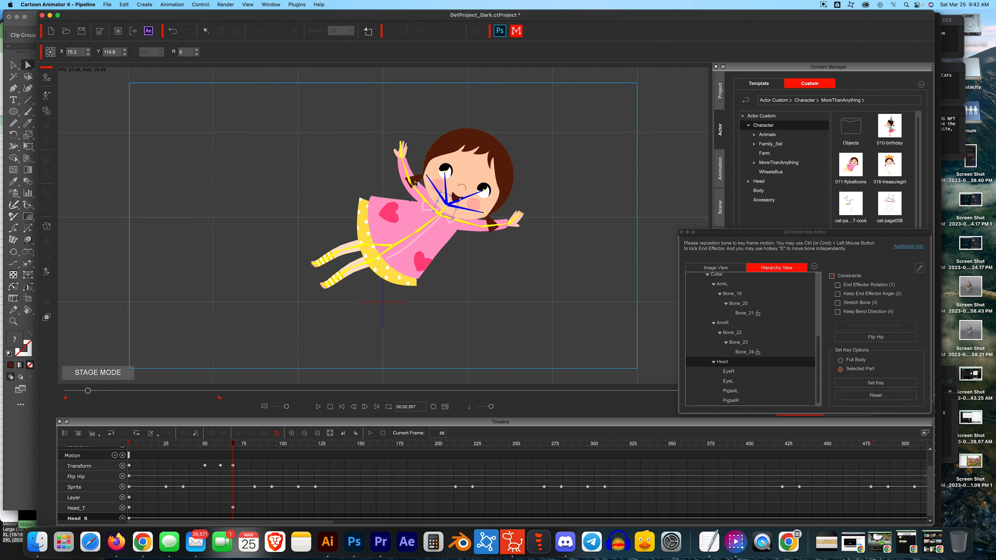
pyautogui.click(428, 175)
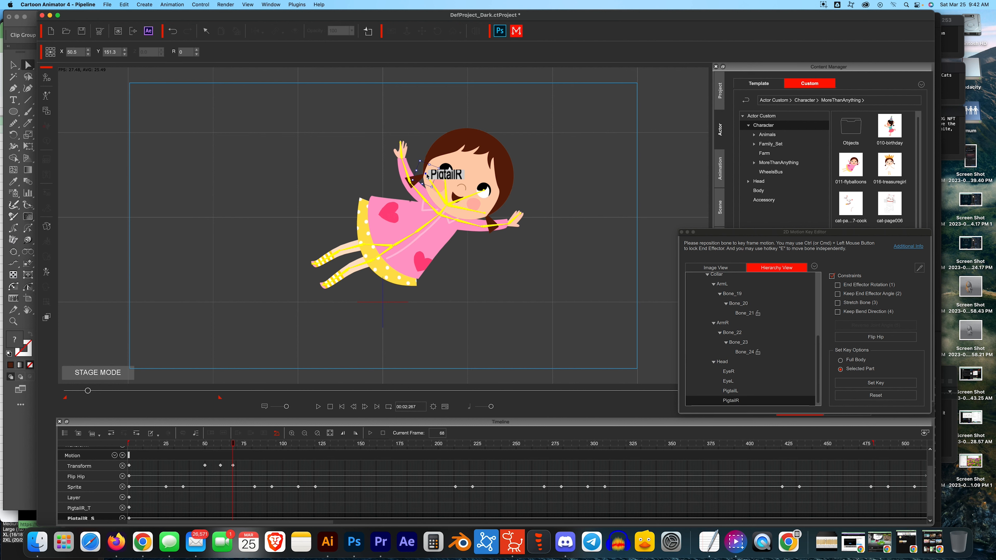
pyautogui.moveTo(431, 160); pyautogui.dragTo(435, 165)
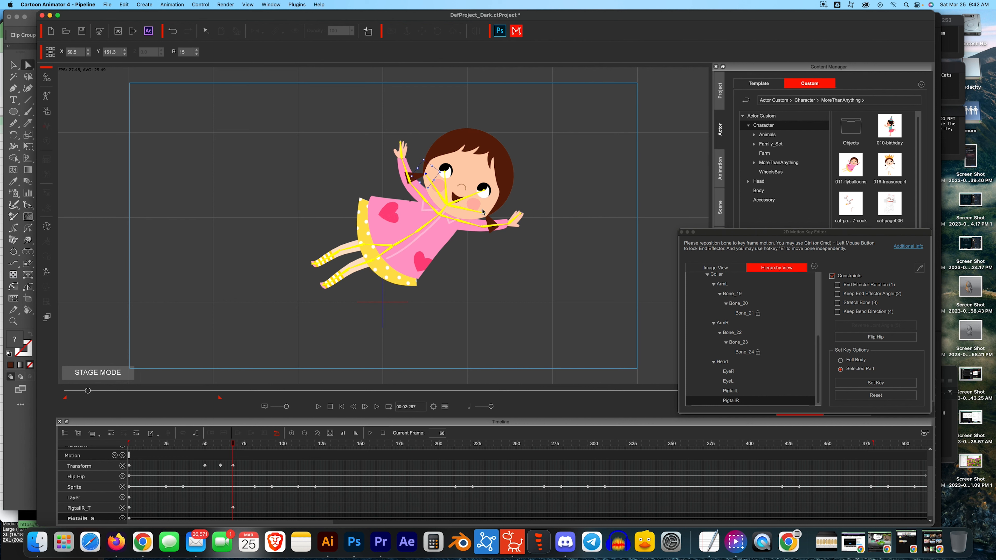
pyautogui.click(486, 215)
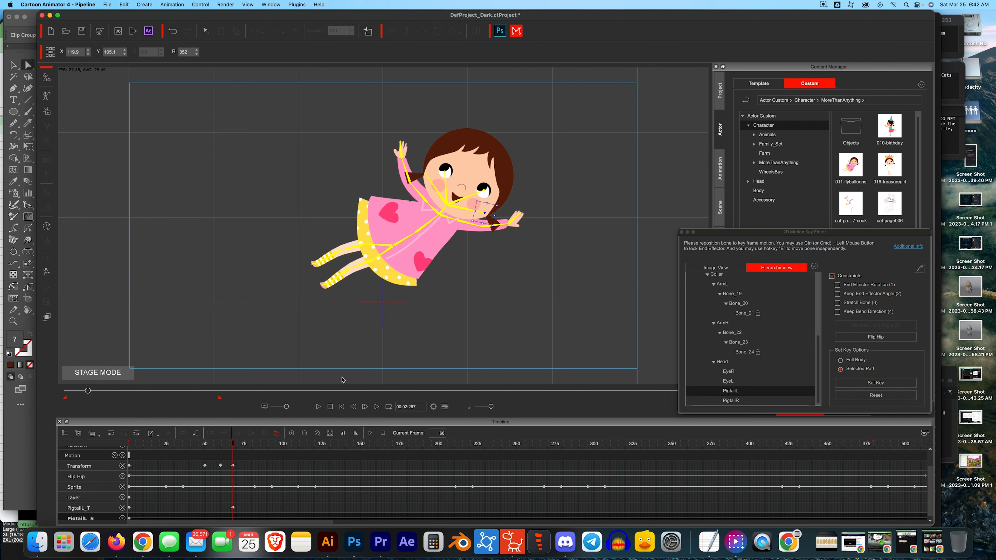
# - Save the project as 011-balloongirl in the CTA4-Projects folder
pyautogui.press('super+s')
pyautogui.write('011-bal')
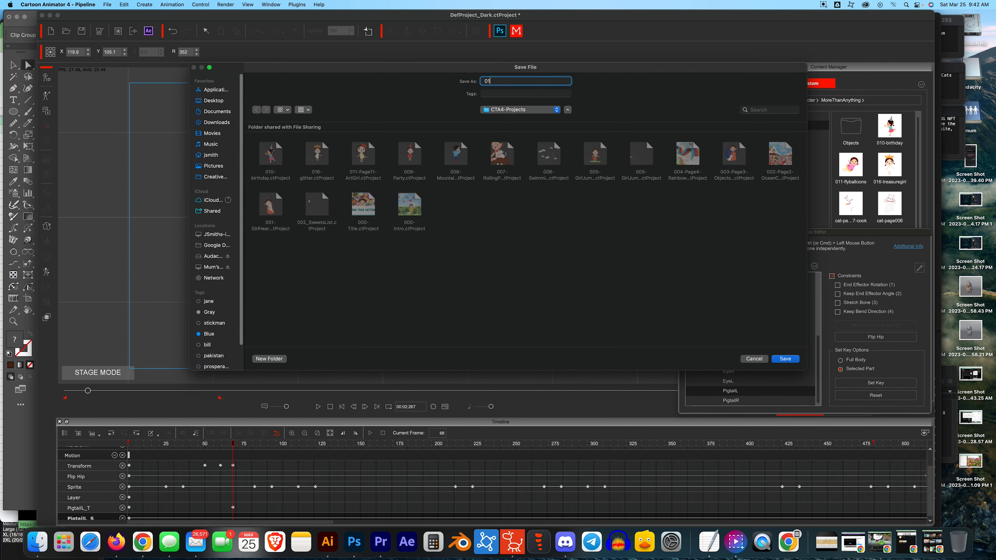
pyautogui.write('ngirl')
pyautogui.press('Return')
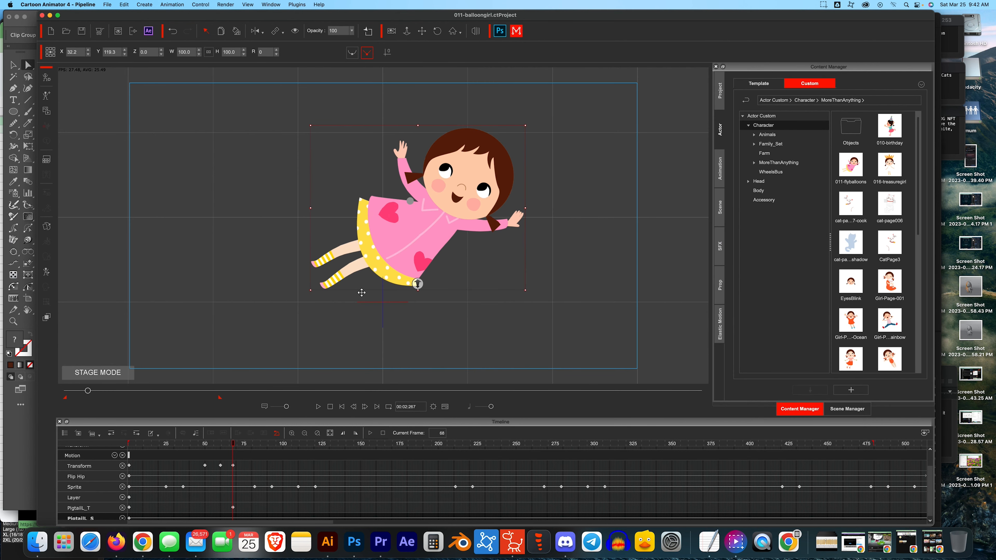
# - Play back the animation to check the head and pigtail motion, and go to frame 171
pyautogui.click(318, 407)
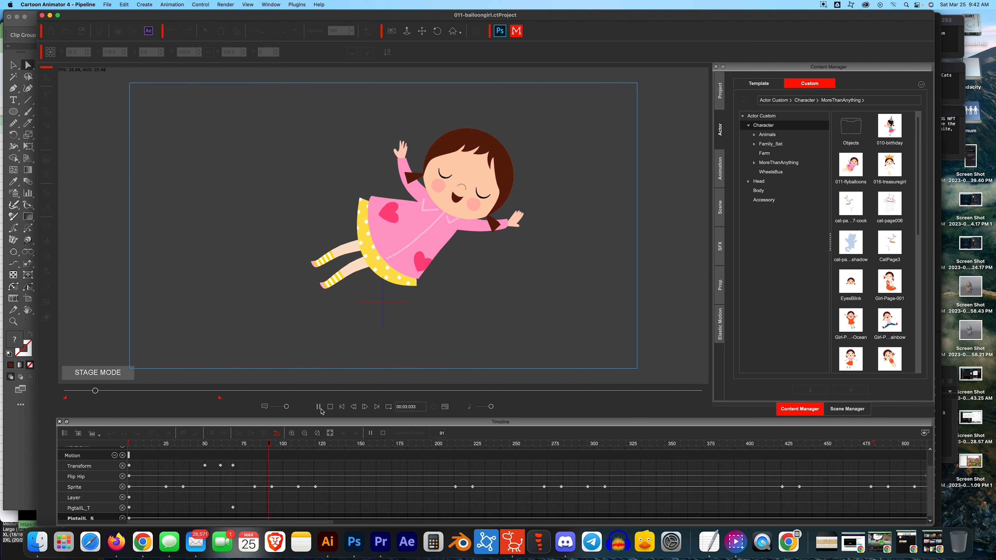
pyautogui.click(343, 409)
pyautogui.click(318, 407)
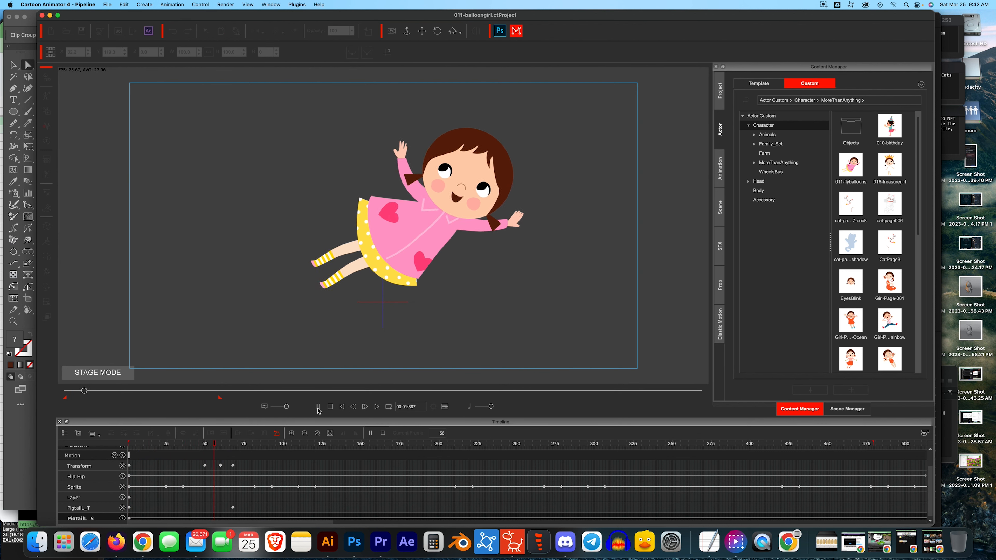
pyautogui.click(317, 407)
pyautogui.moveTo(258, 444); pyautogui.dragTo(393, 449)
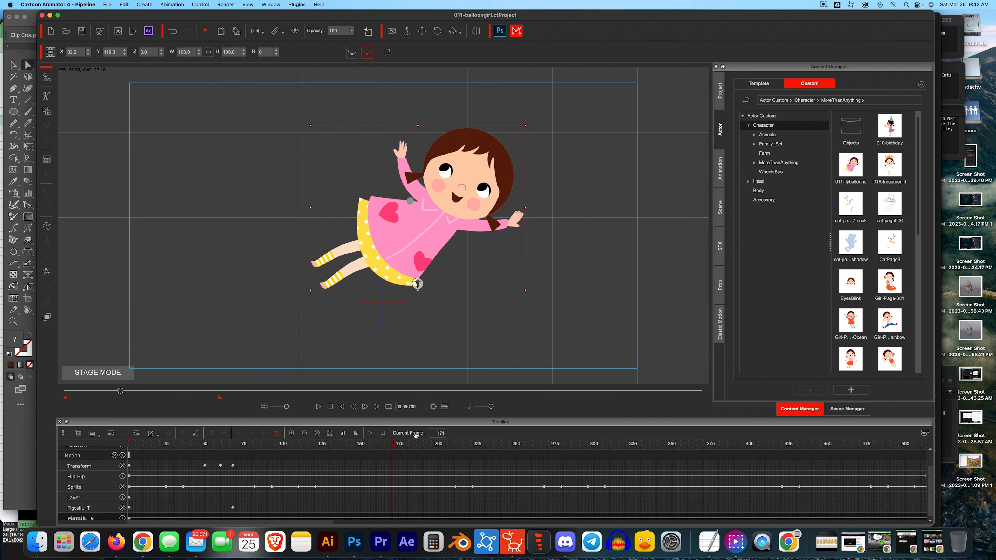
# - Try resetting the pose at frame 171 with the Hip bone selected, and undo it
pyautogui.click(46, 272)
pyautogui.click(371, 244)
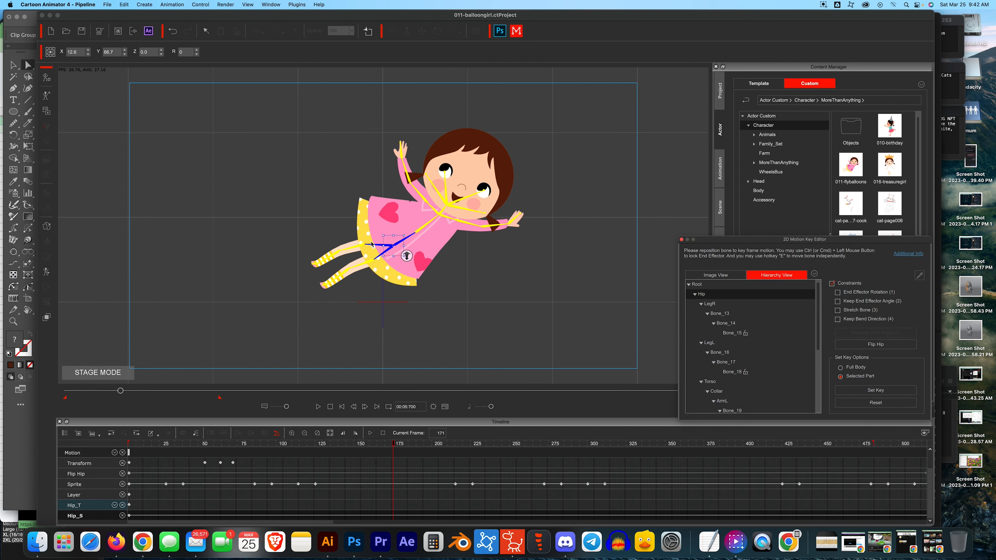
pyautogui.click(897, 403)
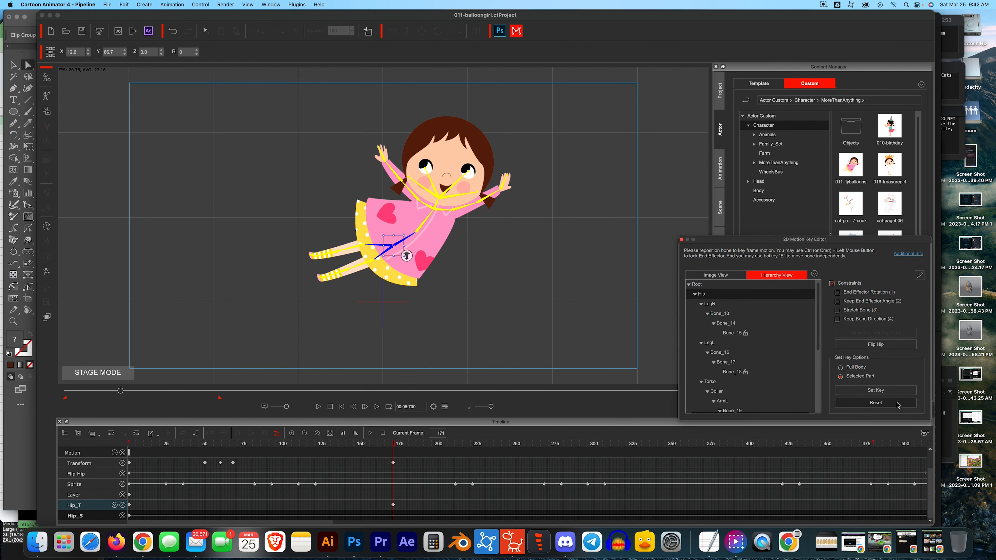
pyautogui.click(681, 240)
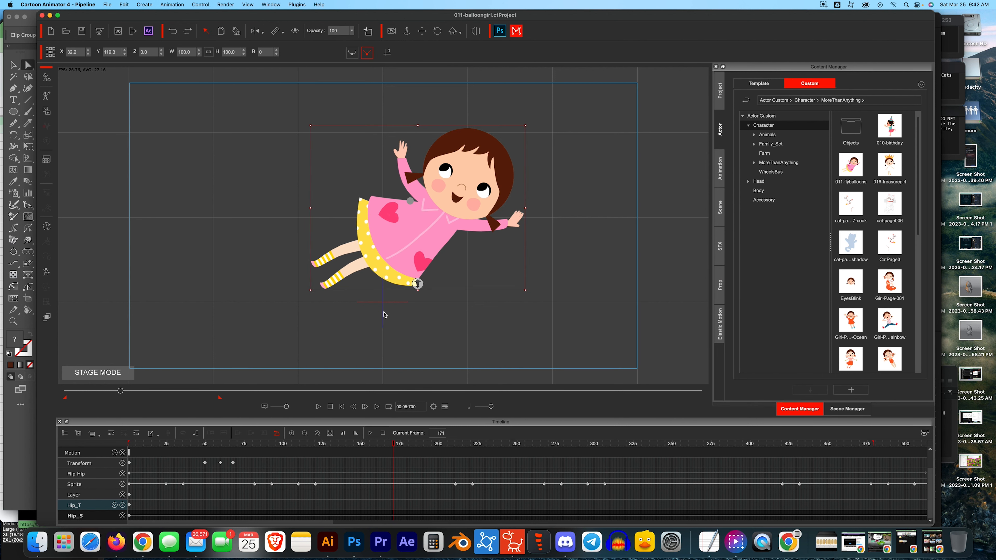
# - At frame 171, rotate the Torso bone slightly so the girl's upper body leans back upward
pyautogui.click(47, 271)
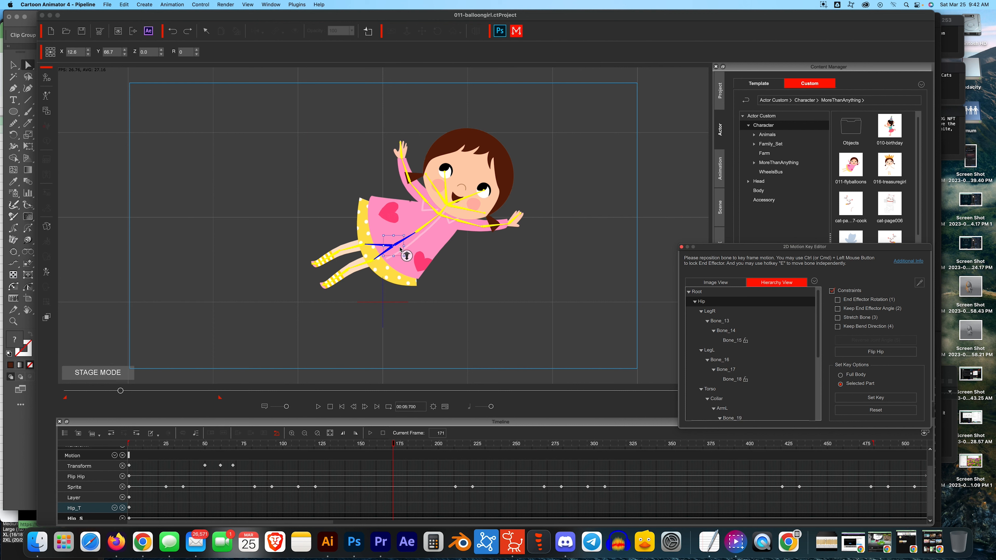
pyautogui.click(424, 226)
pyautogui.moveTo(425, 222); pyautogui.dragTo(426, 224)
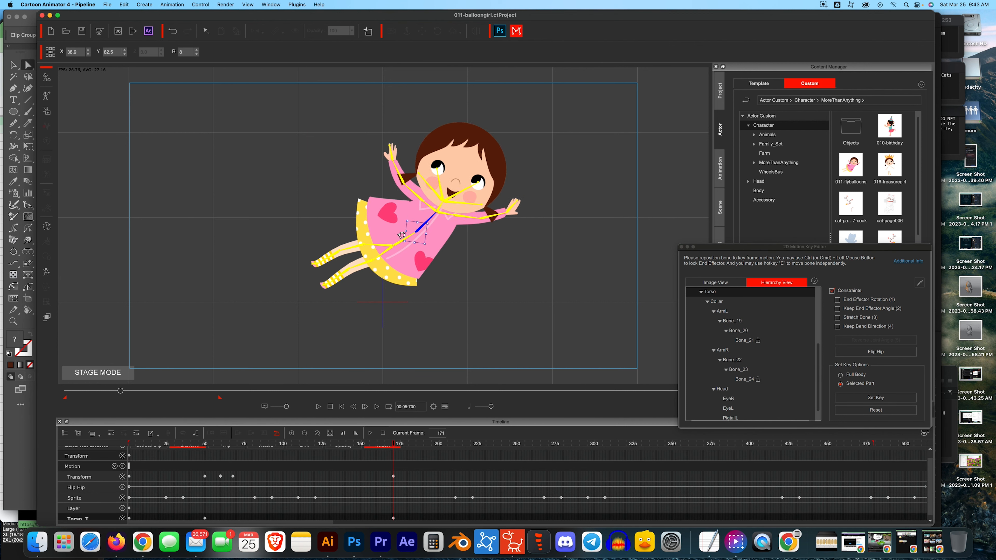
# - At frame 171, raise both legs, rotating LegR to about 11 degrees, Bone_13 upward and Bone_16 to about 14 degrees
pyautogui.click(376, 260)
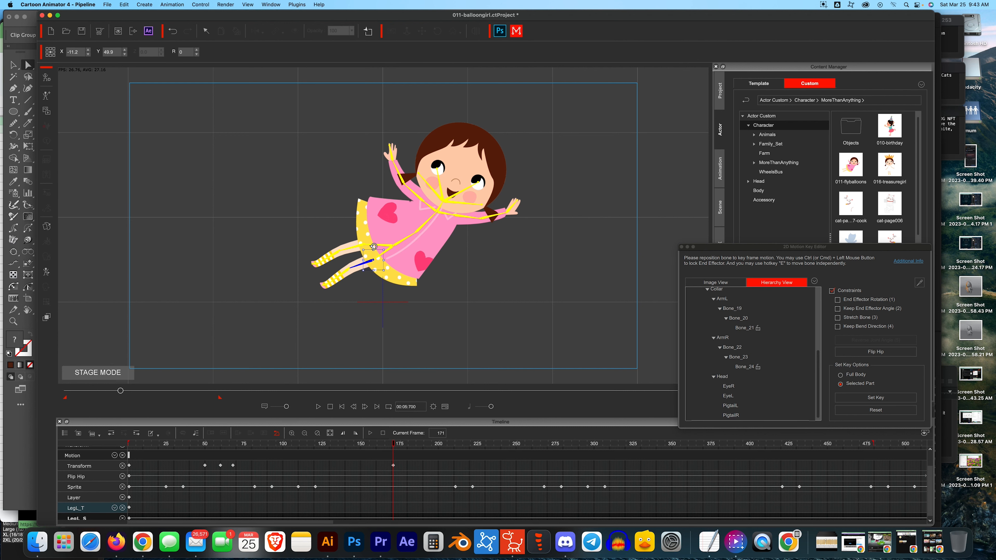
pyautogui.moveTo(373, 247); pyautogui.dragTo(366, 230)
pyautogui.click(363, 231)
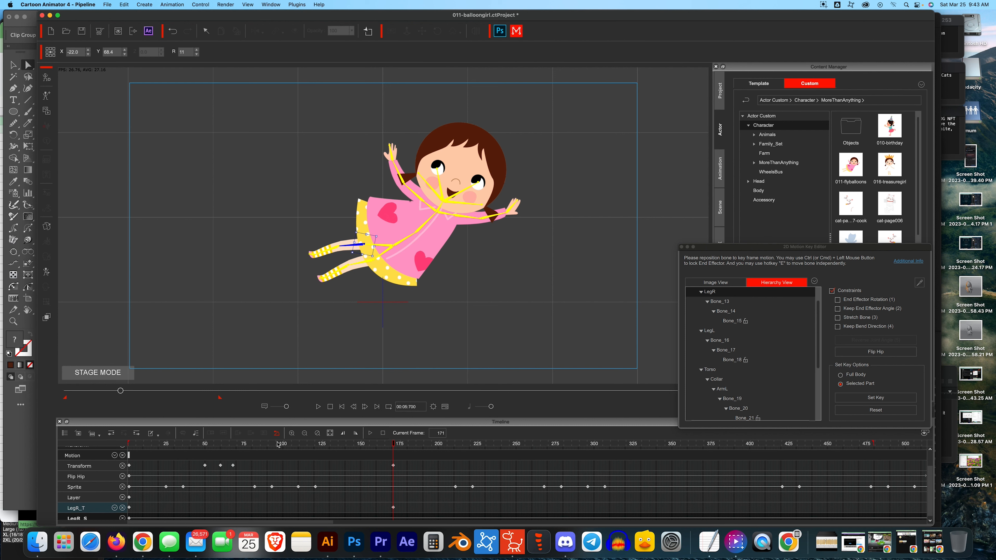
pyautogui.click(339, 253)
pyautogui.moveTo(337, 232); pyautogui.dragTo(347, 223)
pyautogui.click(348, 267)
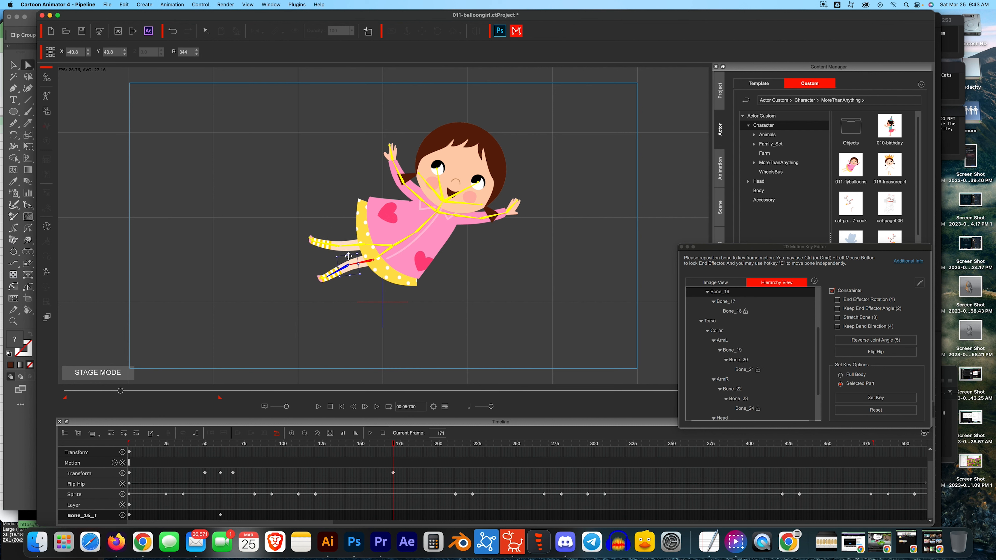
pyautogui.moveTo(347, 253); pyautogui.dragTo(358, 247)
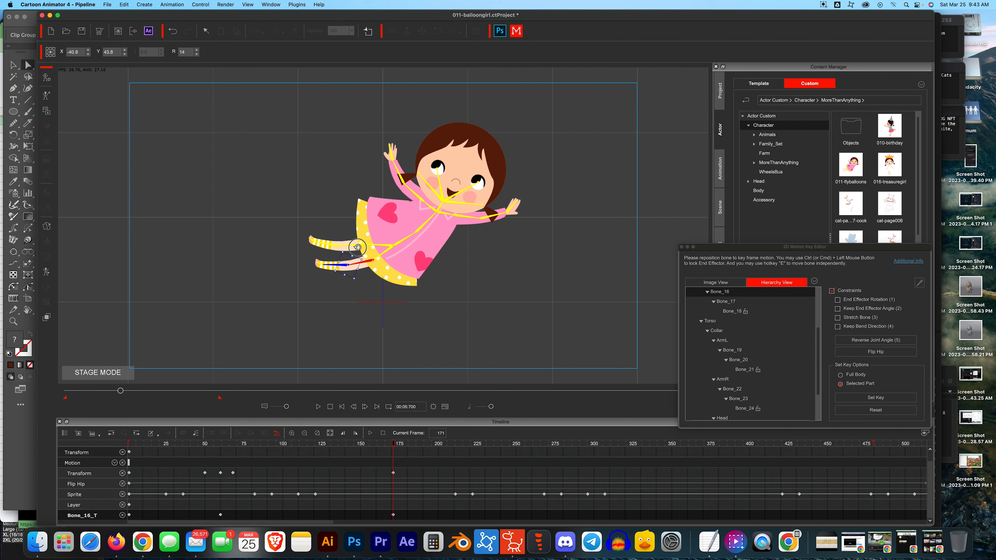
# - At frame 171, raise the ArmL forearm and swing the ArmR forearm toward the head, and preview the animation
pyautogui.click(459, 217)
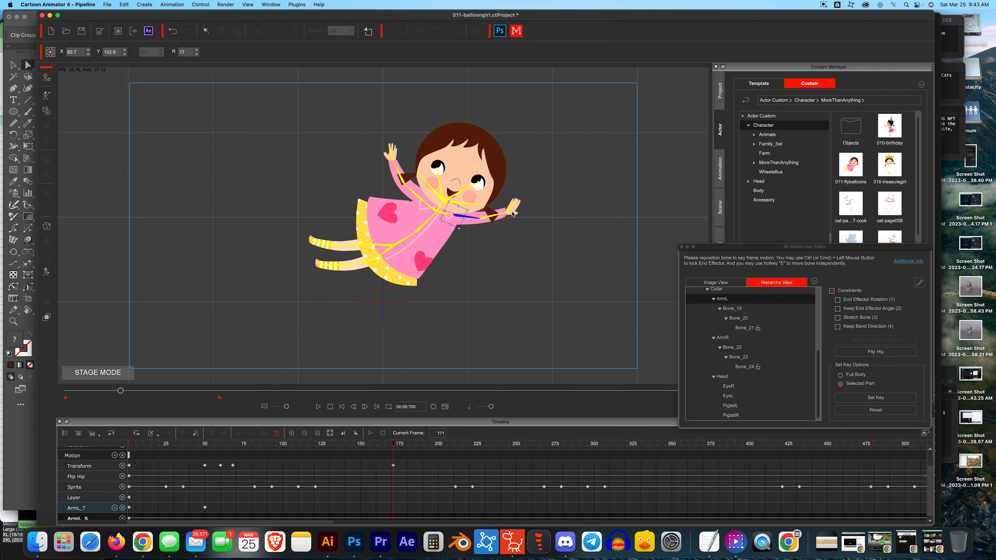
pyautogui.click(508, 211)
pyautogui.moveTo(511, 201); pyautogui.dragTo(507, 197)
pyautogui.moveTo(393, 163); pyautogui.dragTo(408, 149)
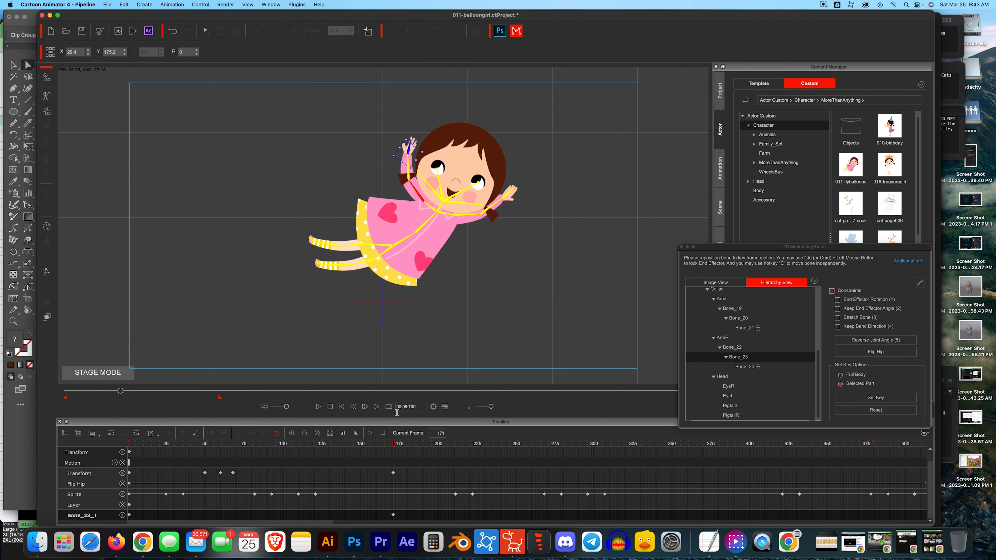
pyautogui.click(341, 406)
pyautogui.click(319, 407)
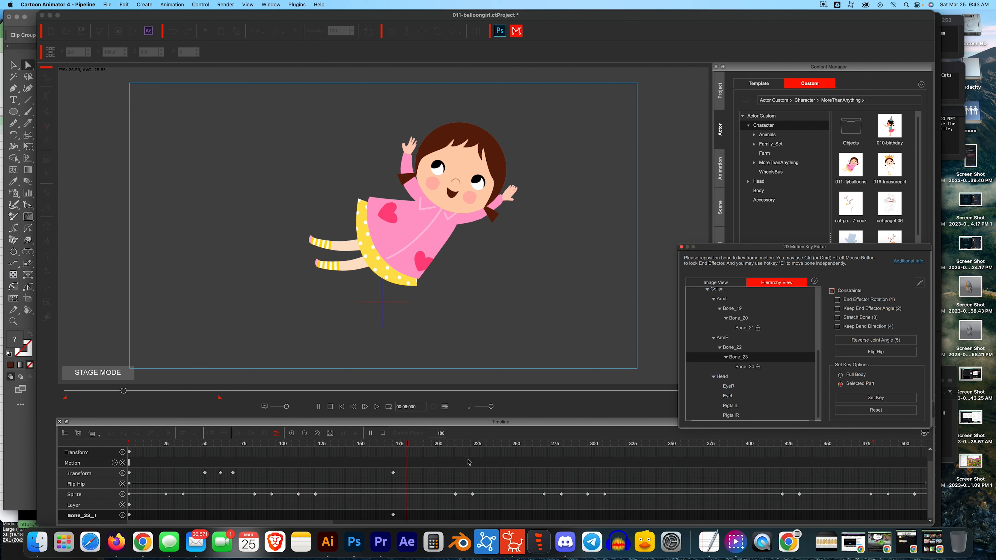
# - Shift the motion Transform key from frame 171 to frame 149 and preview the faster movement
pyautogui.click(393, 443)
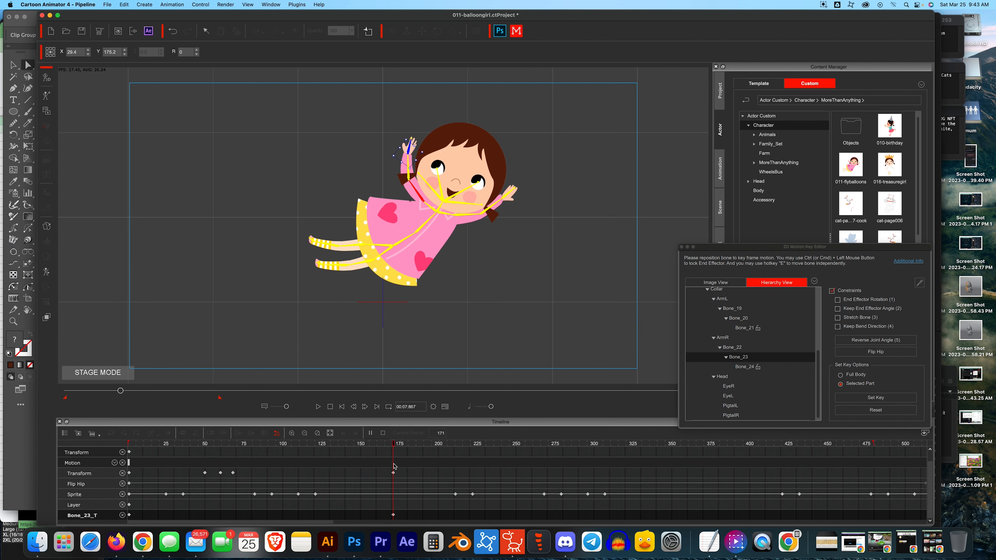
pyautogui.moveTo(393, 473); pyautogui.dragTo(359, 474)
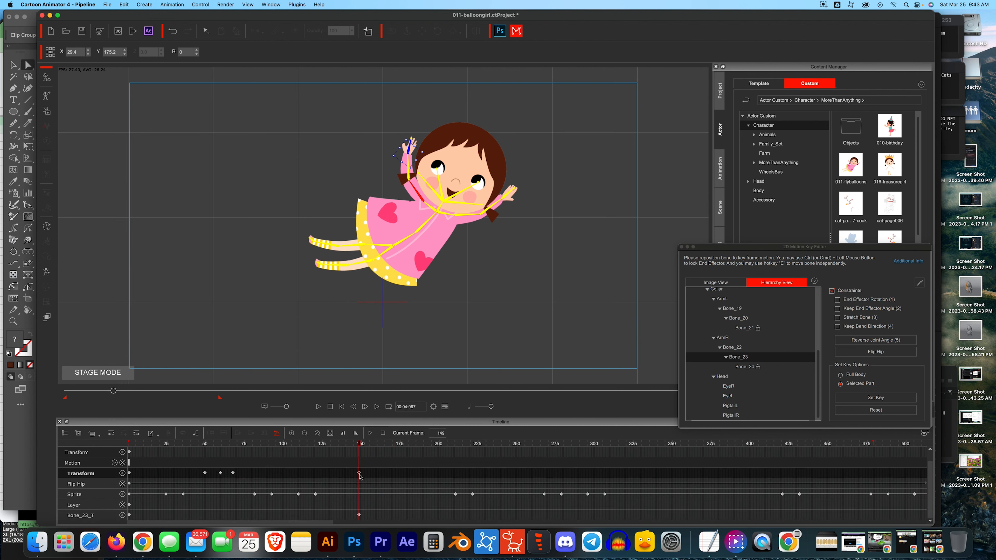
pyautogui.click(130, 443)
pyautogui.press('space')
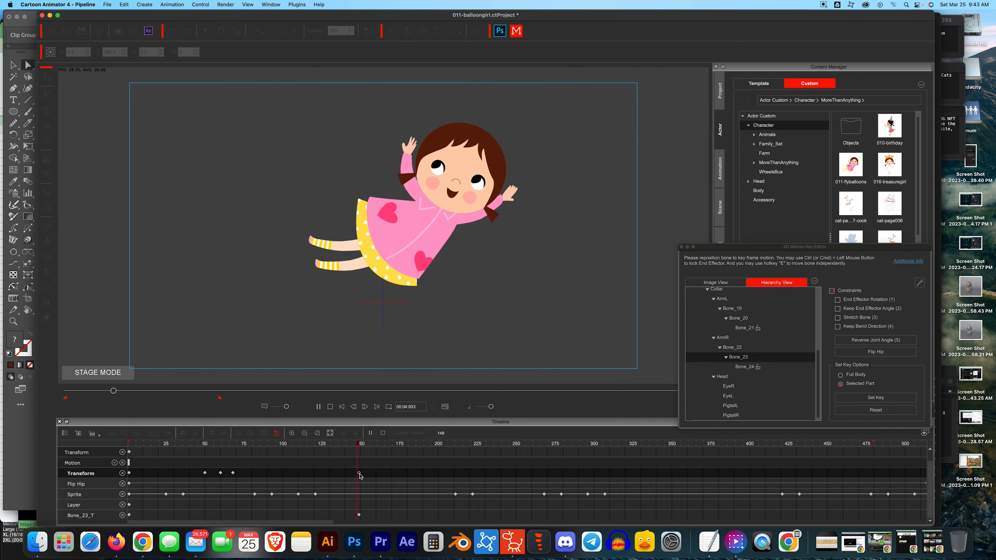
# - At frame 221, reset the girl's pose with the set key option changed to Full Body
pyautogui.moveTo(379, 444); pyautogui.dragTo(472, 447)
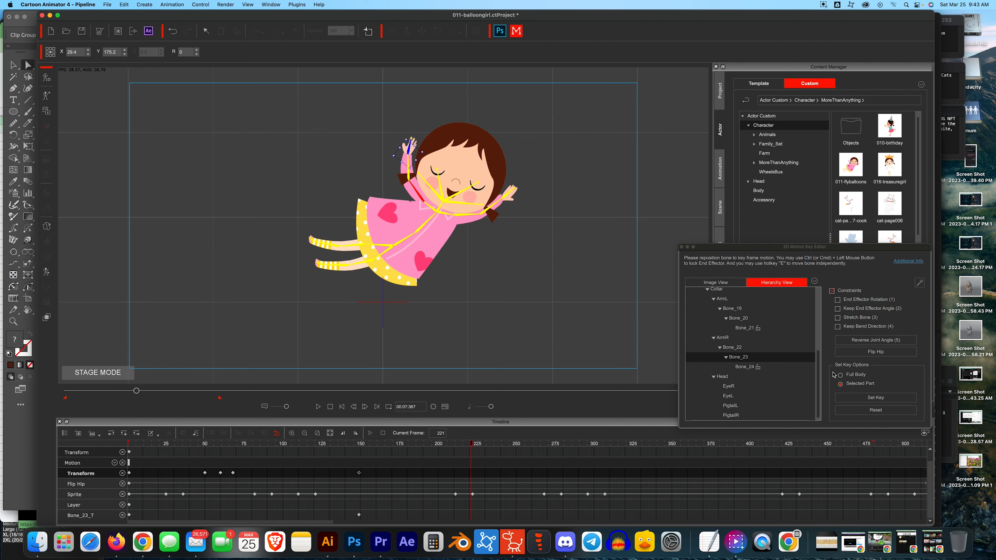
pyautogui.click(856, 374)
pyautogui.click(876, 410)
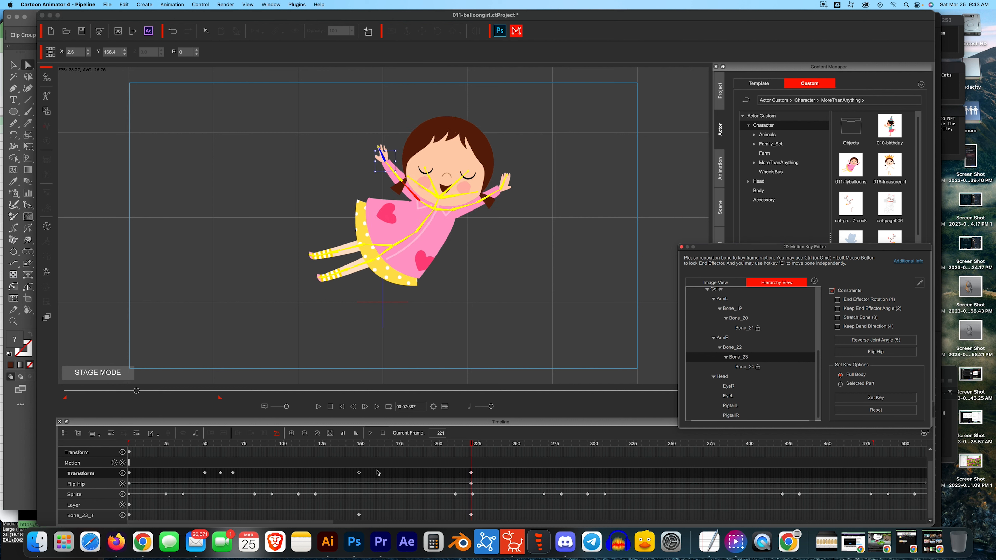
# - Copy the motion Transform keys from frame 50 through frame 149 and paste them starting at frame 274
pyautogui.moveTo(376, 473); pyautogui.dragTo(187, 476)
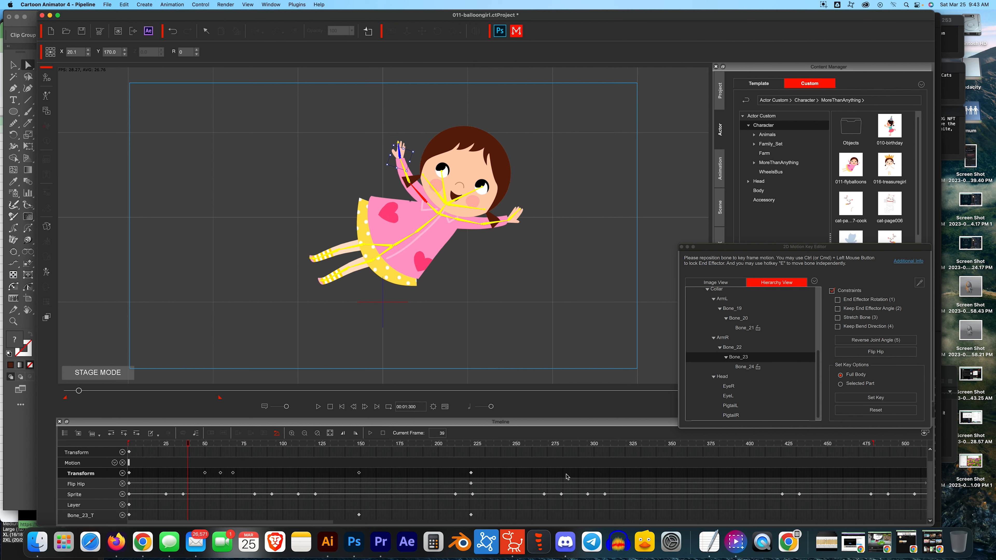
pyautogui.click(553, 478)
pyautogui.hotkey('ctrl', 'v')
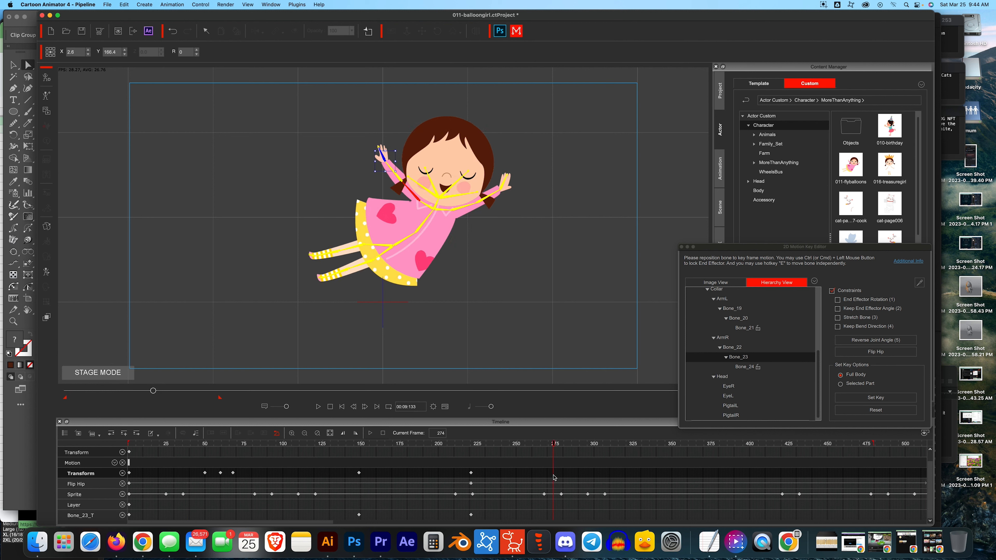
# - Save the project and play the full animation from the start
pyautogui.press('super+s')
pyautogui.click(342, 407)
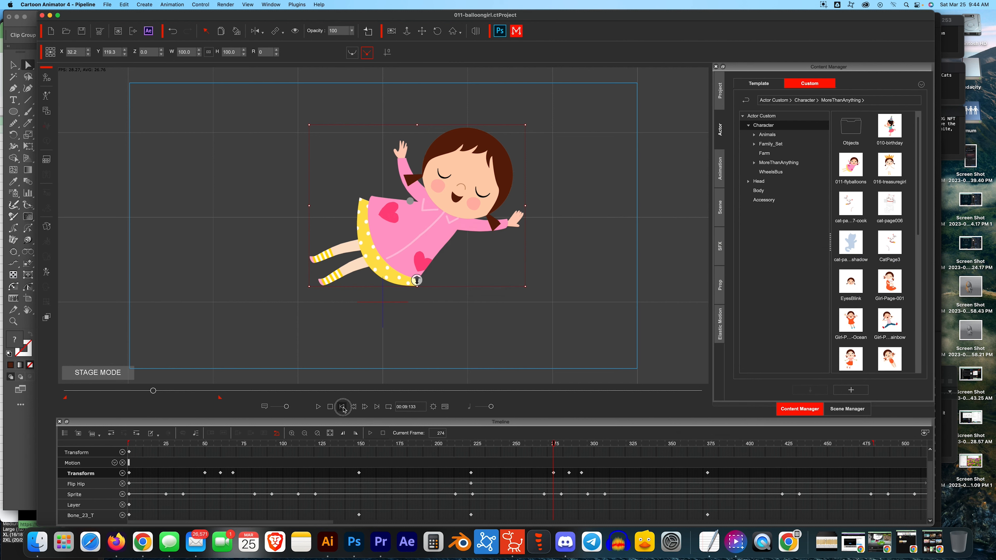
pyautogui.click(317, 408)
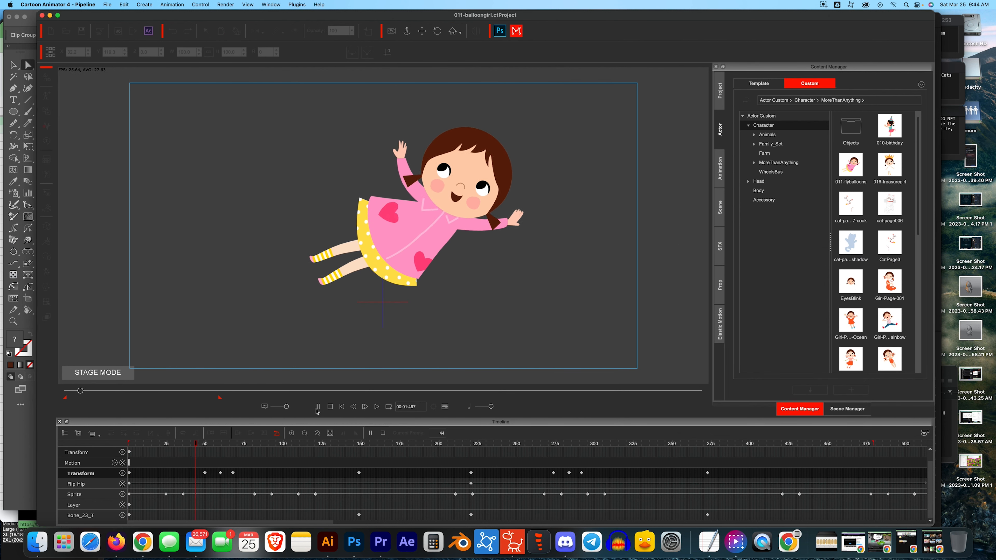
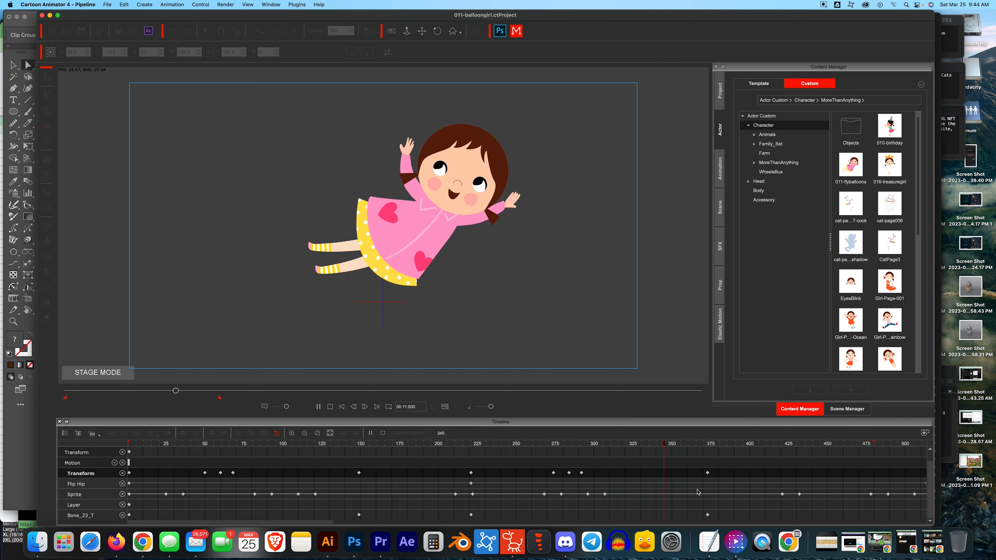
# - Copy the three motion Transform keys just after frame 270, paste them starting at frame 429, and save the project
pyautogui.press('space')
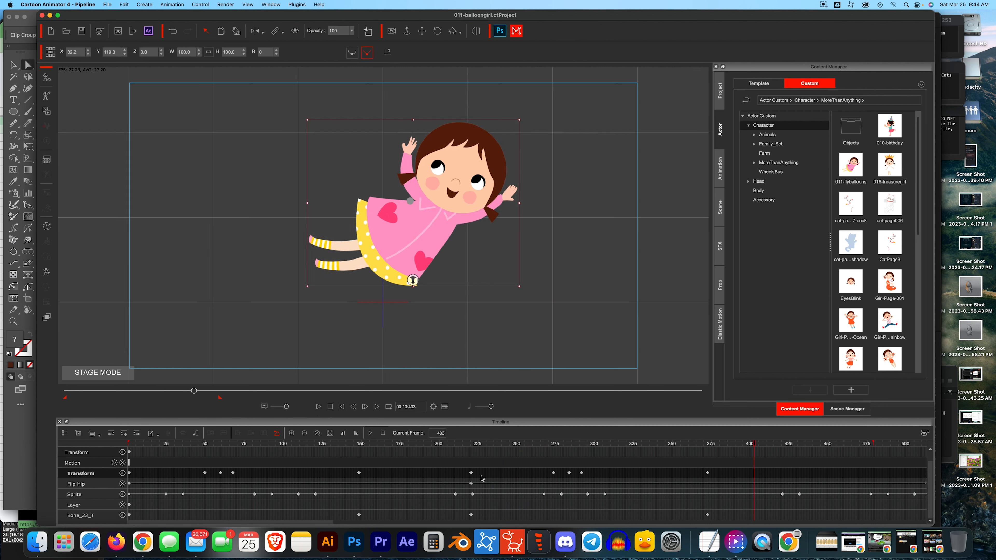
pyautogui.moveTo(610, 473); pyautogui.dragTo(542, 481)
pyautogui.press('super+c')
pyautogui.click(794, 472)
pyautogui.press('super+v')
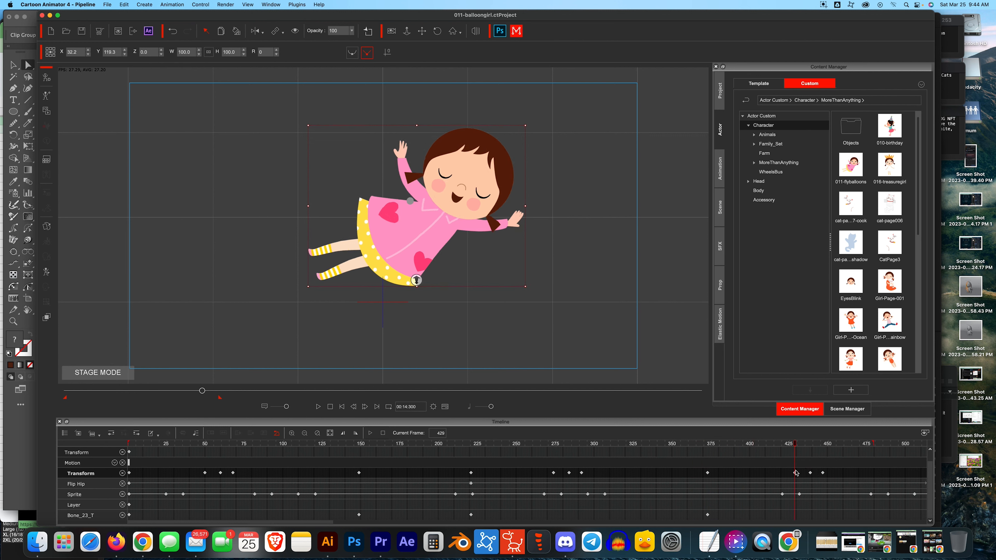
pyautogui.moveTo(765, 444); pyautogui.dragTo(274, 456)
pyautogui.press('super+s')
# - Set up a MOV video render with the Apple ProRes 4444 codec and the 4K 2016p (3840x2160) frame size
pyautogui.click(225, 4)
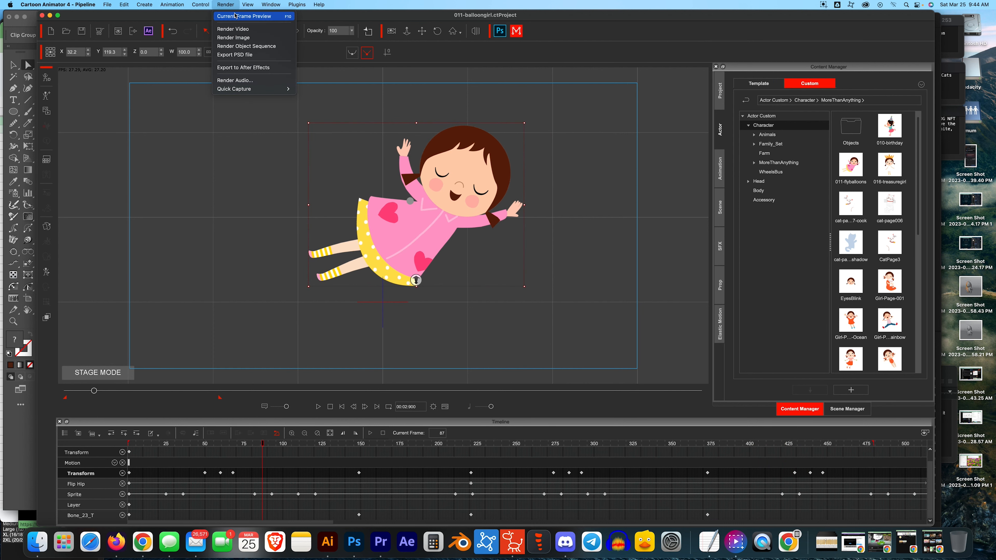
pyautogui.click(240, 29)
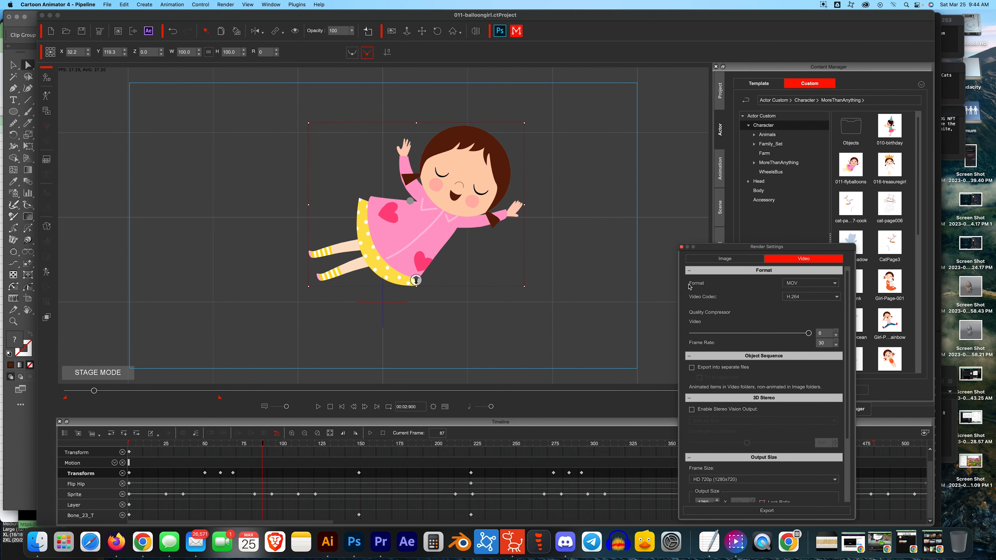
pyautogui.click(825, 298)
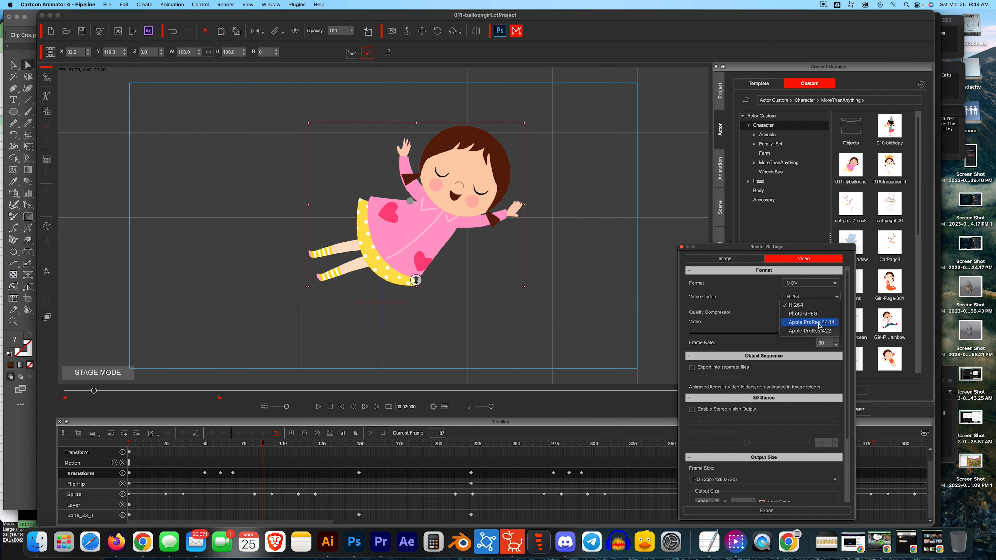
pyautogui.click(818, 324)
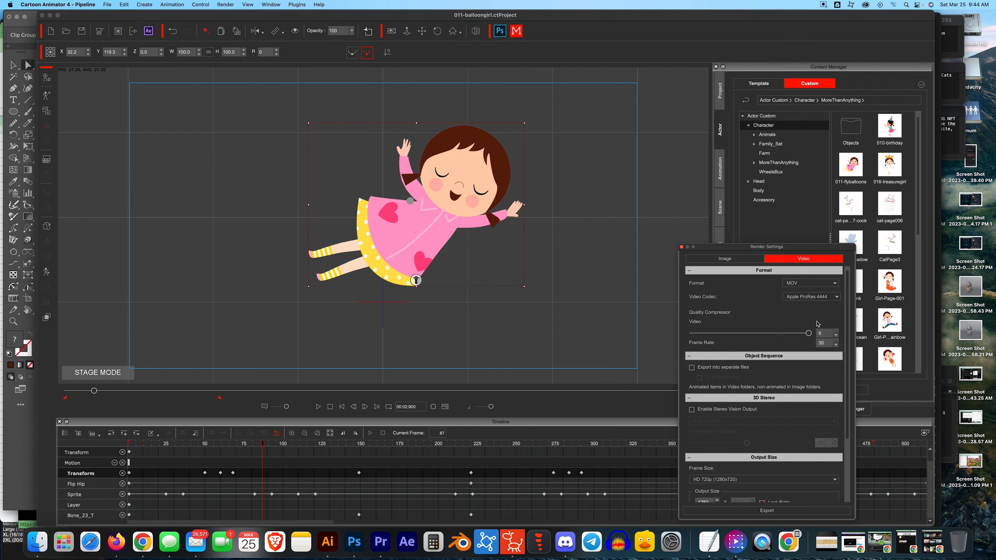
pyautogui.click(833, 480)
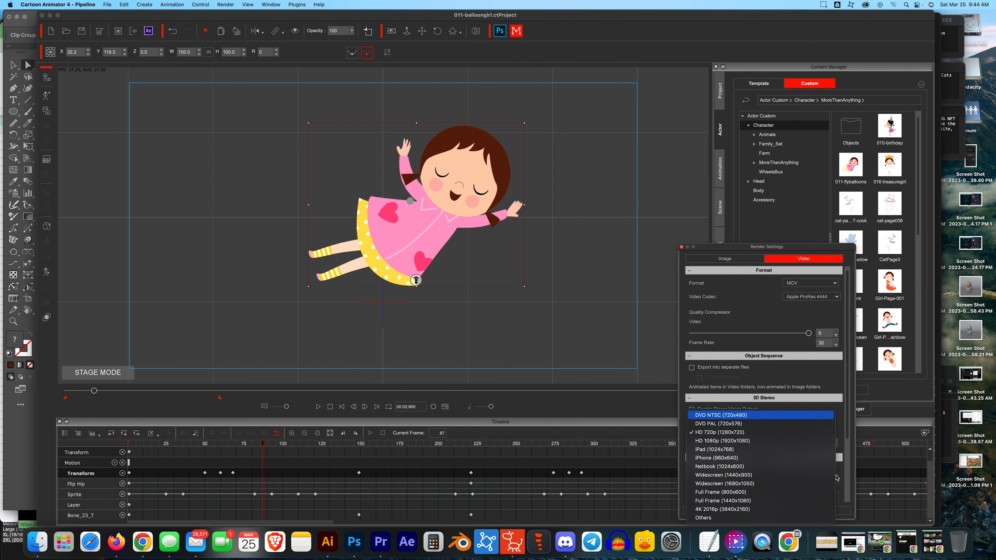
pyautogui.click(731, 510)
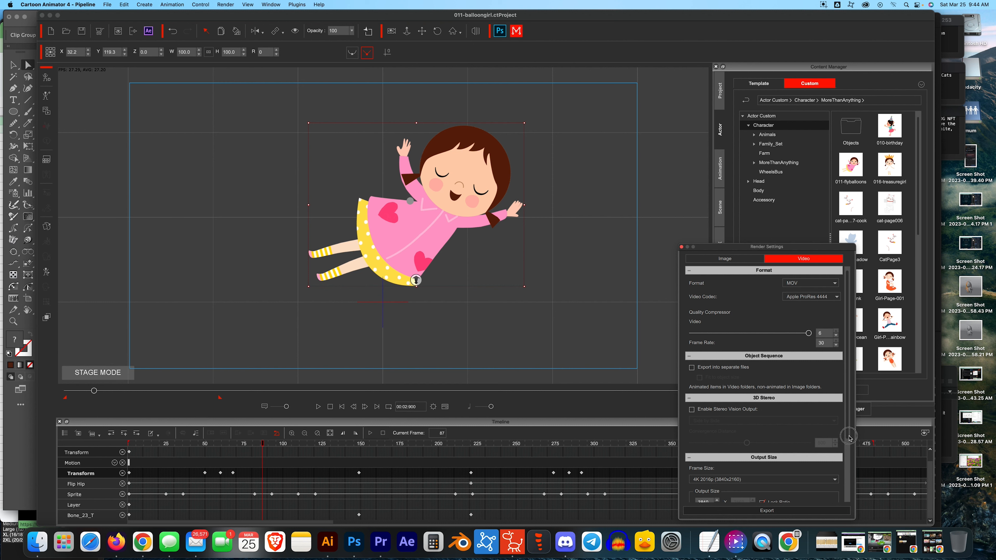
pyautogui.scroll(-5, 850, 450)
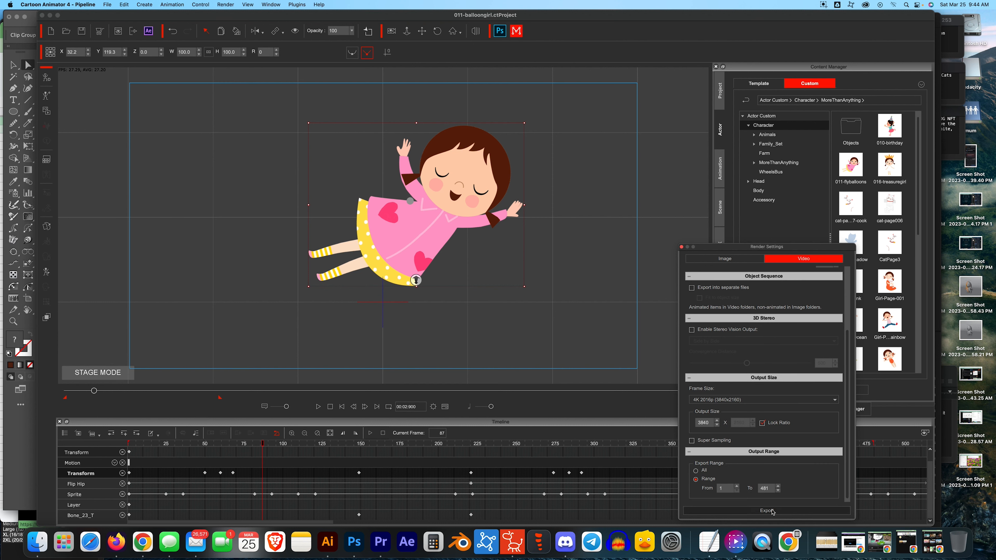
# - Export the video to the Ready folder with the file name 011-balloonGirl
pyautogui.click(759, 511)
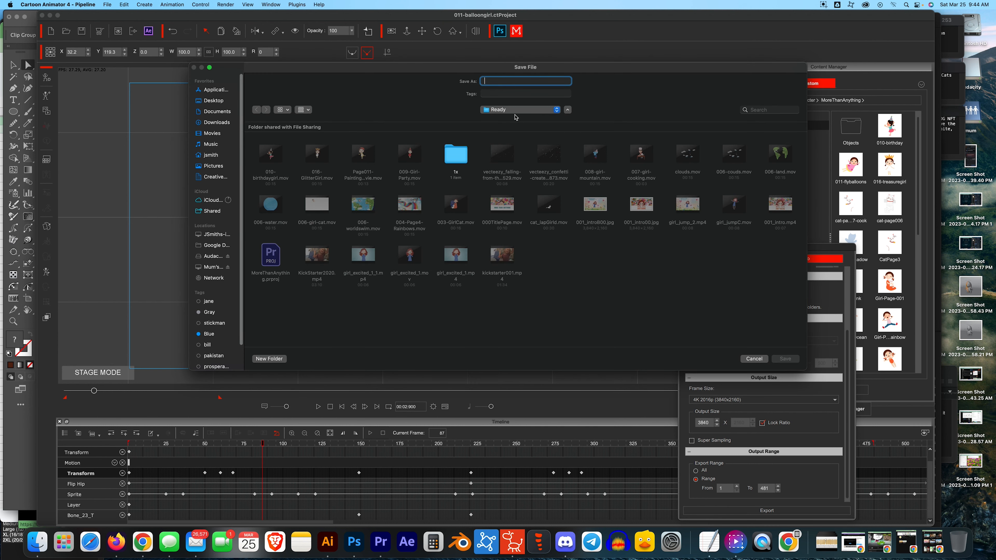
pyautogui.write('011-balloonGirl')
pyautogui.press('Return')
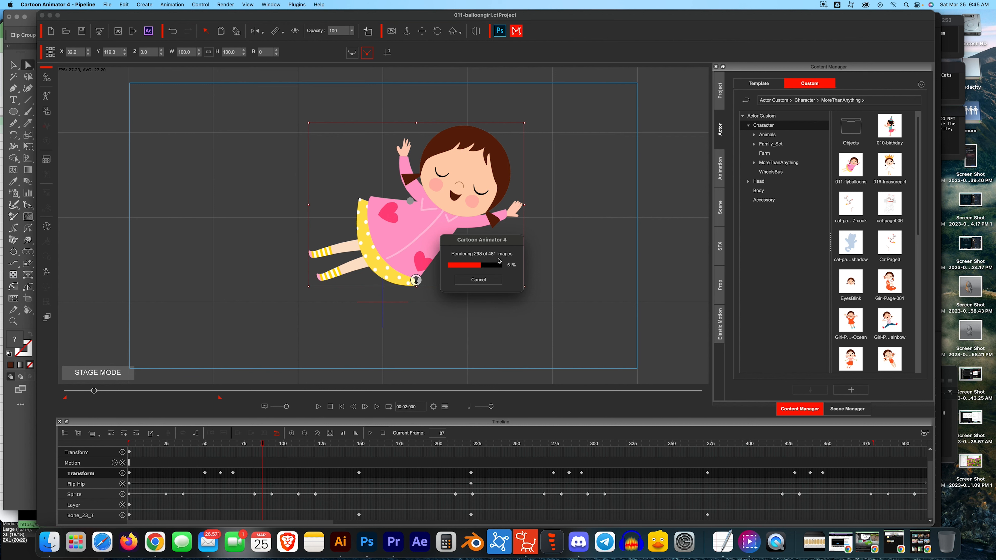
# - Switch to Illustrator, save the document, and delete the hidden Layer 1 items from MidYellow down to the last group above Layer 2
pyautogui.press('super+Tab')
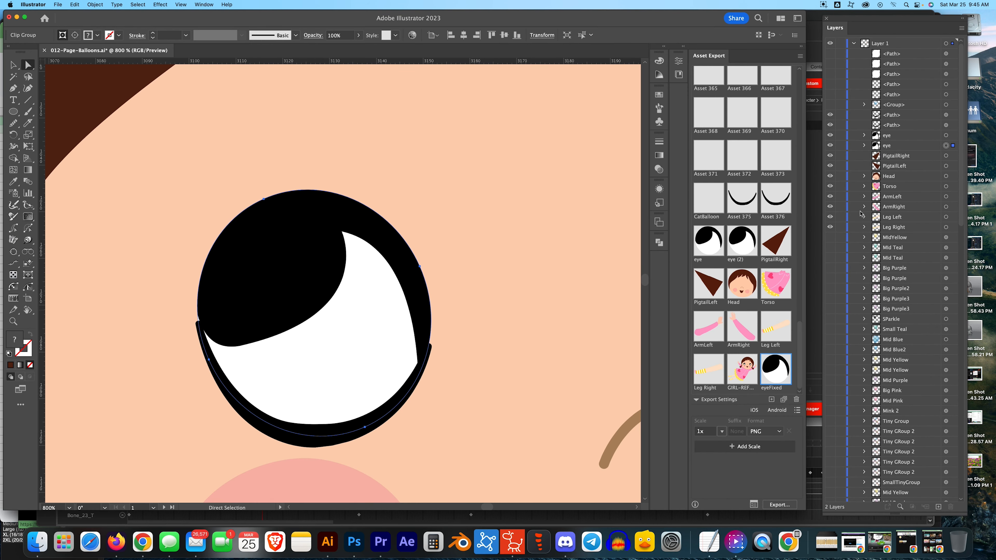
pyautogui.press('super+s')
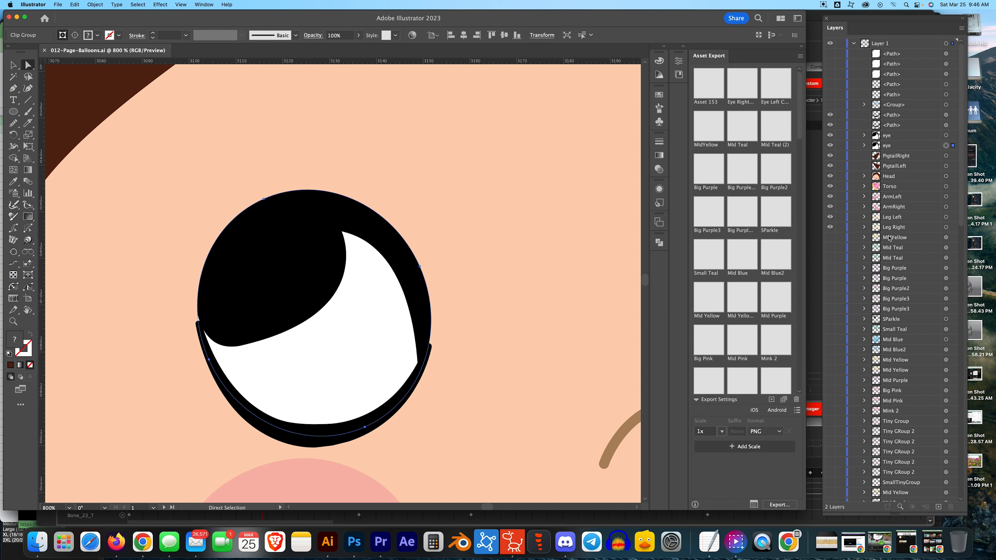
pyautogui.scroll(-15, 906, 428)
pyautogui.scroll(-2, 906, 428)
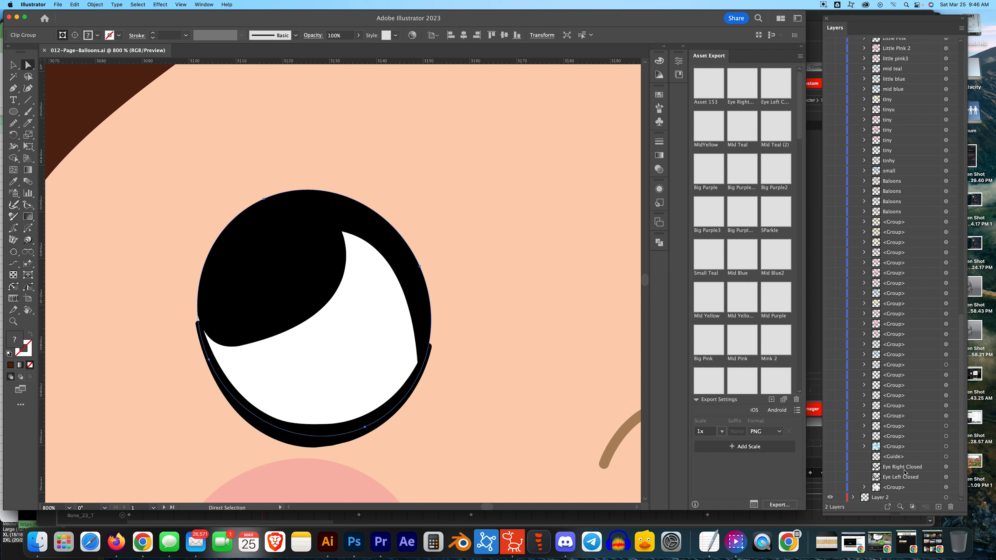
pyautogui.click(919, 497)
pyautogui.click(951, 507)
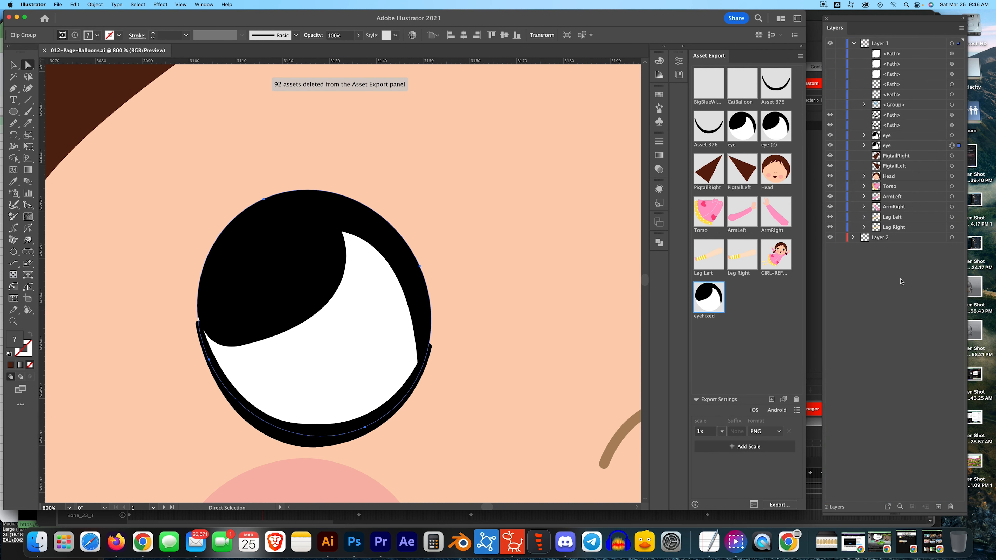
# - Delete the five hidden paths and the hidden group at the start of Layer 1, keeping the girl's parts
pyautogui.click(892, 54)
pyautogui.keyDown('shift'); pyautogui.click(895, 104); pyautogui.keyUp('shift')
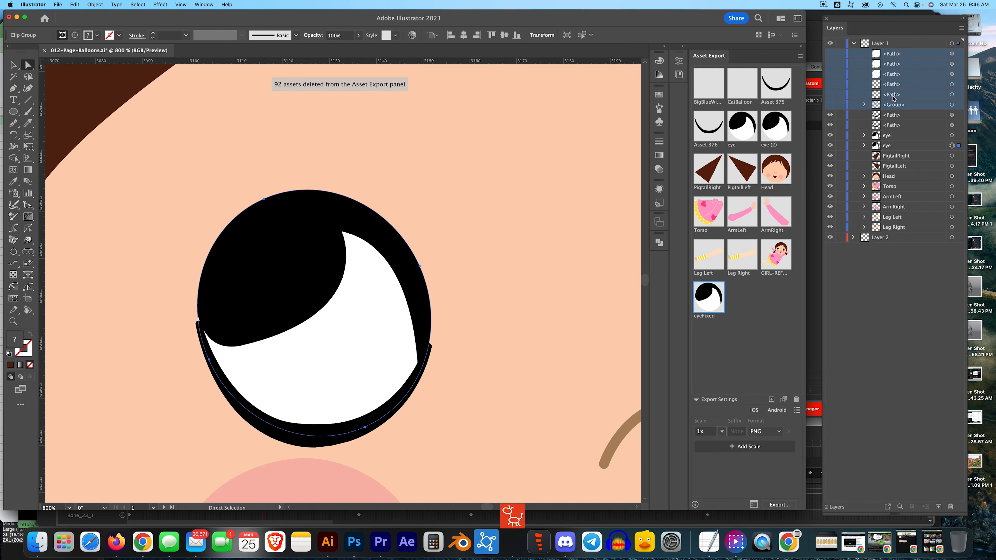
pyautogui.click(953, 510)
pyautogui.press('v')
pyautogui.press('super+minus')
pyautogui.press('super+minus')
pyautogui.press('super+minus')
pyautogui.press('super+minus')
pyautogui.press('super+minus')
pyautogui.press('super+minus')
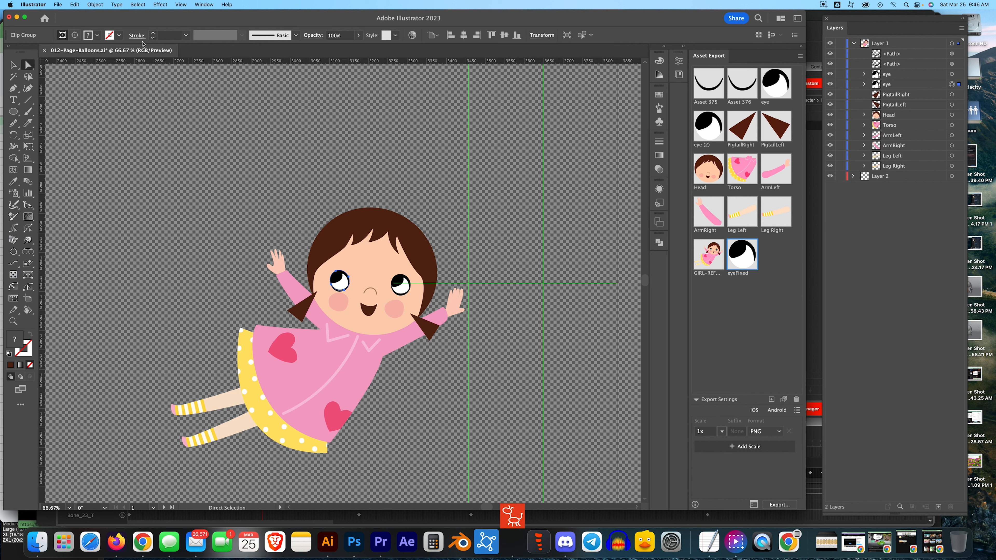
# - Save the trimmed document as 012-Page-Balloons.ai in the Downloads folder, using the Illustrator 2020 version
pyautogui.press('shift+super+s')
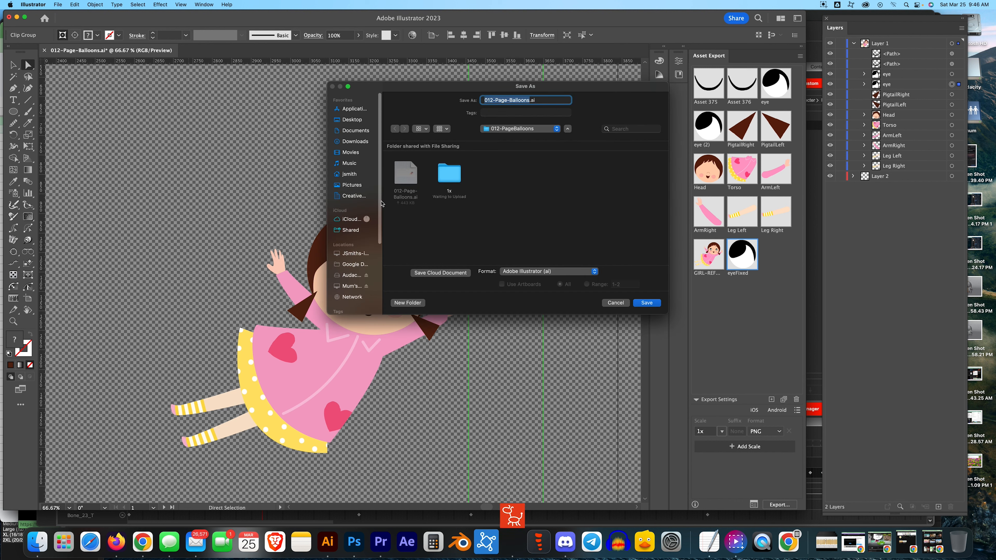
pyautogui.click(354, 141)
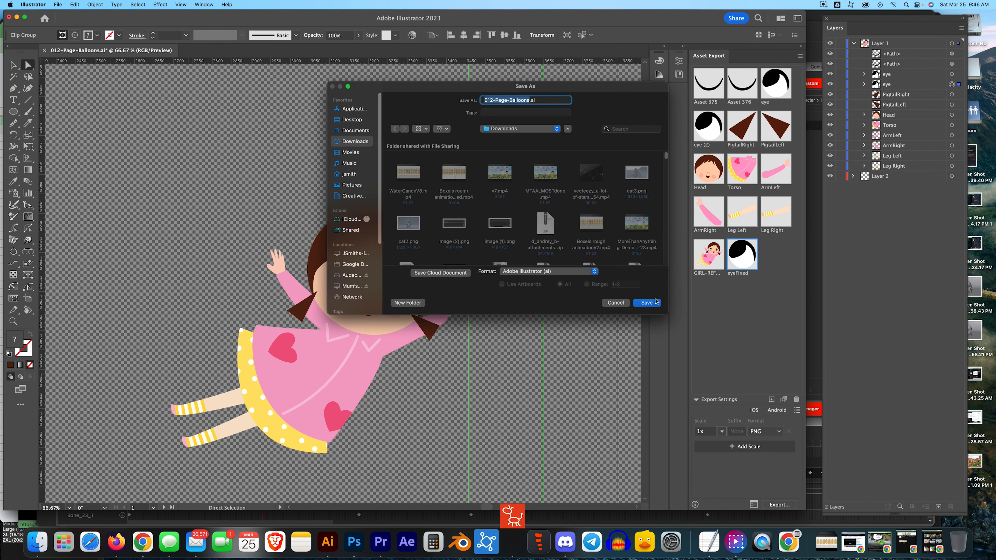
pyautogui.click(646, 303)
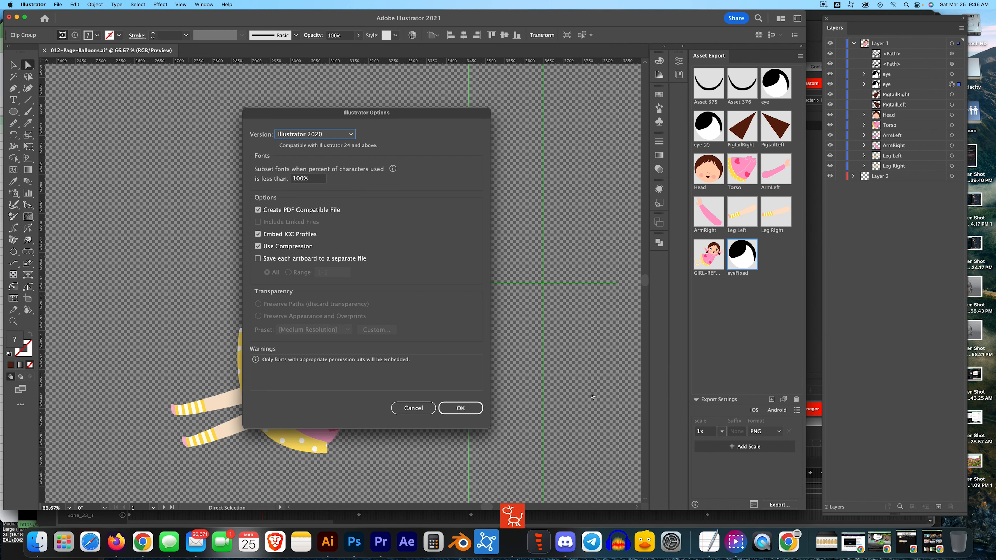
pyautogui.click(462, 410)
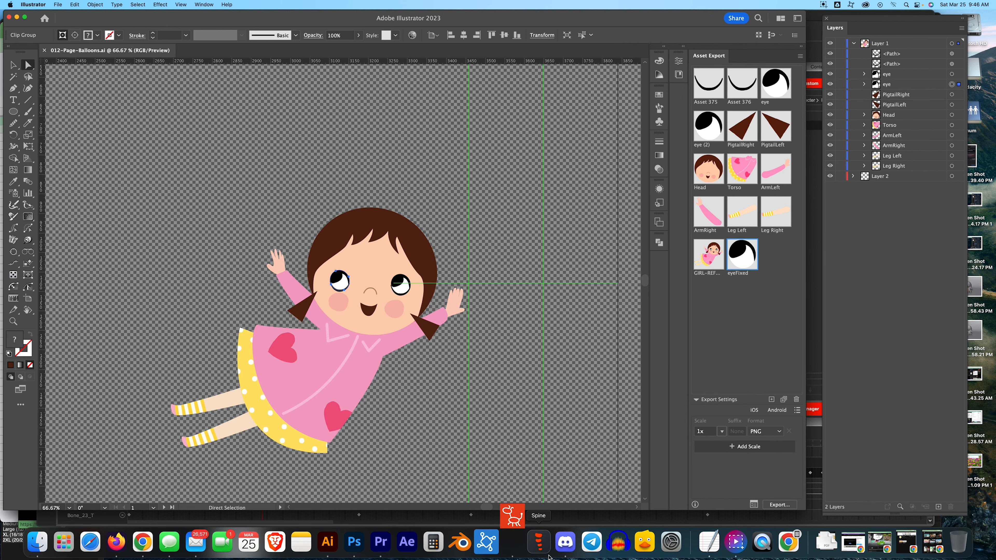
# - Decline opening the exported video in Cartoon Animator and switch to Premiere Pro
pyautogui.click(516, 543)
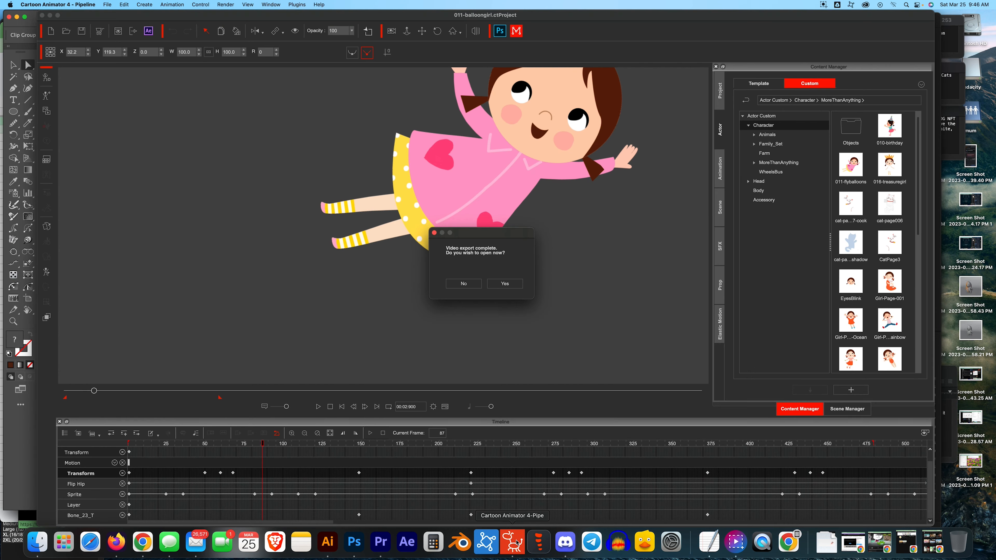
pyautogui.click(467, 285)
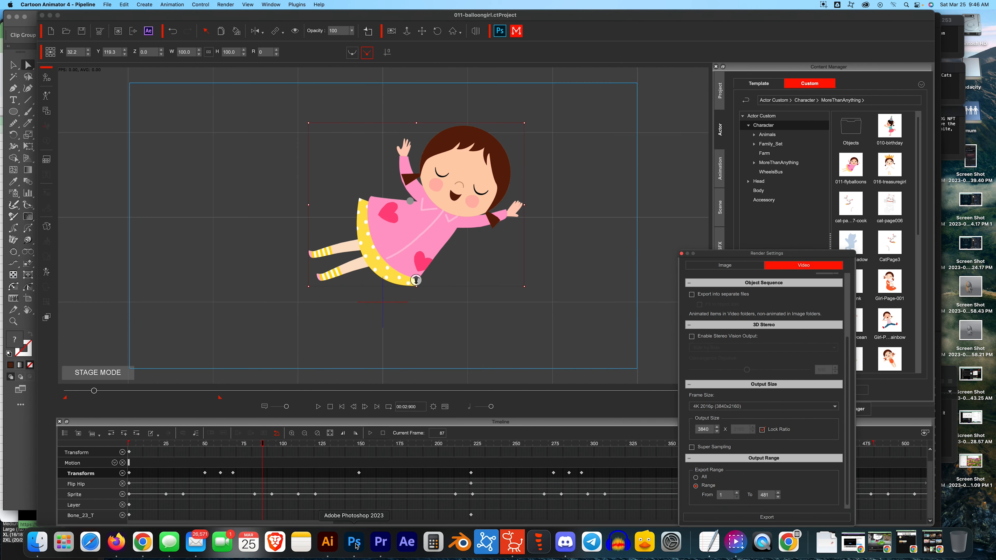
pyautogui.click(380, 542)
# - Open Finder and select 011-balloonGirl.mov in the Ready folder inside the More Than Anything Videos folder
pyautogui.click(37, 543)
pyautogui.click(582, 216)
pyautogui.click(588, 303)
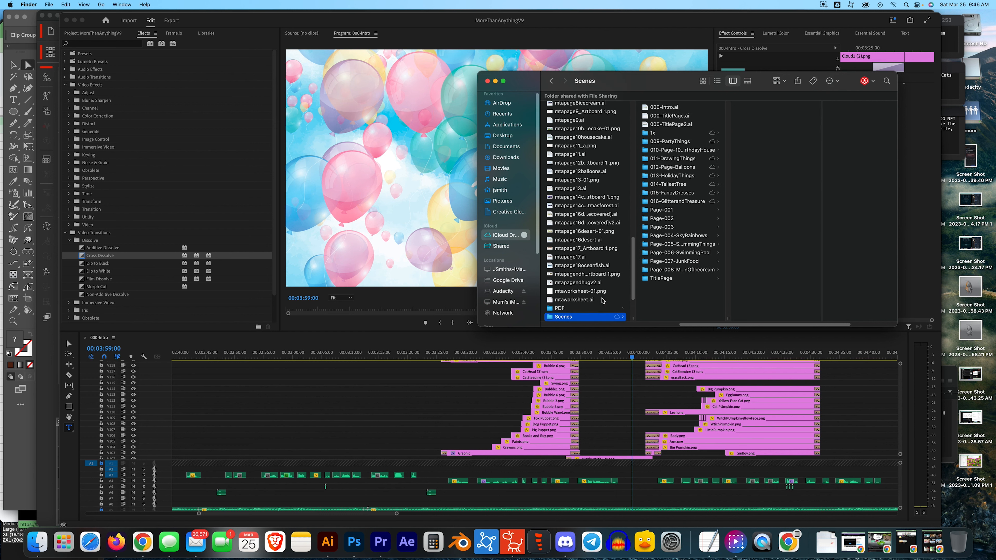
pyautogui.hscroll(-5, 671, 318)
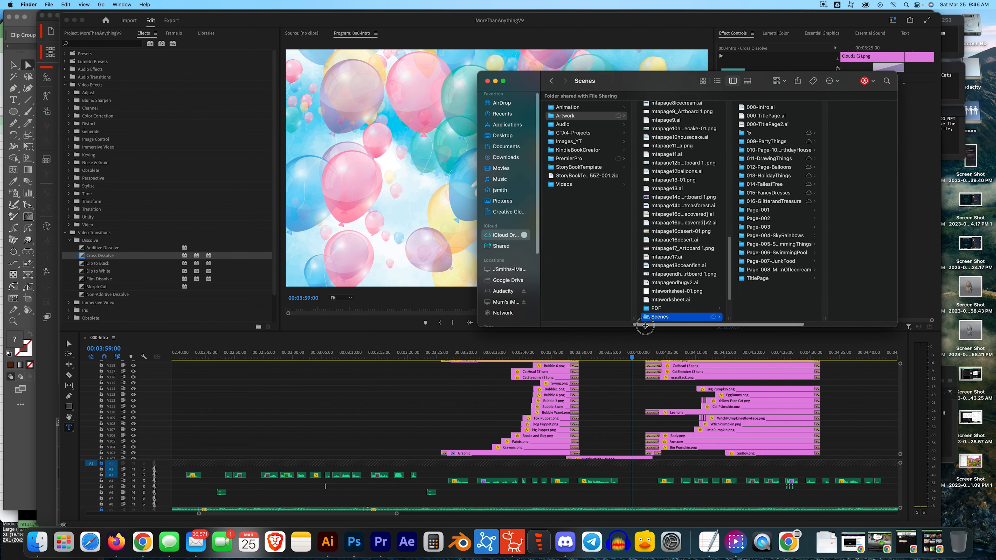
pyautogui.click(656, 184)
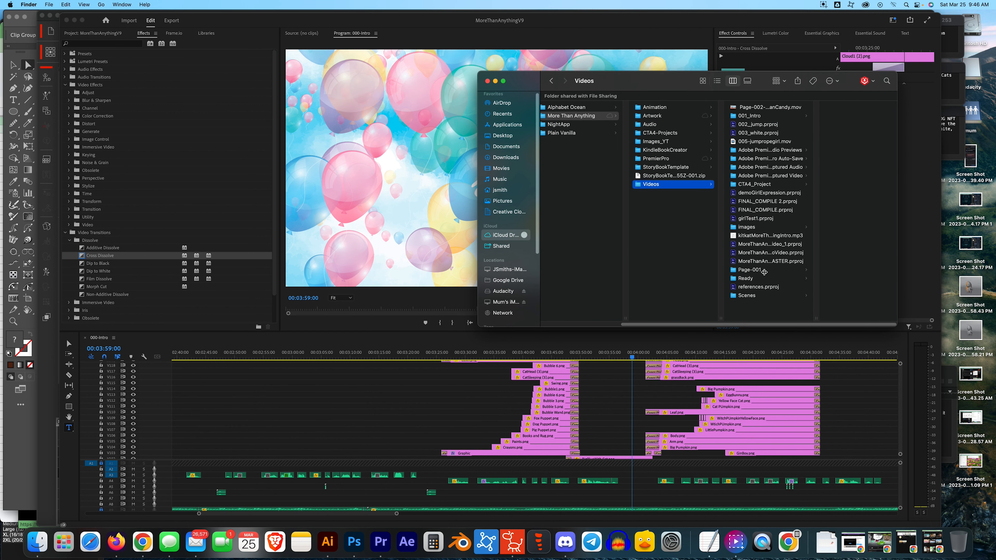
pyautogui.click(758, 278)
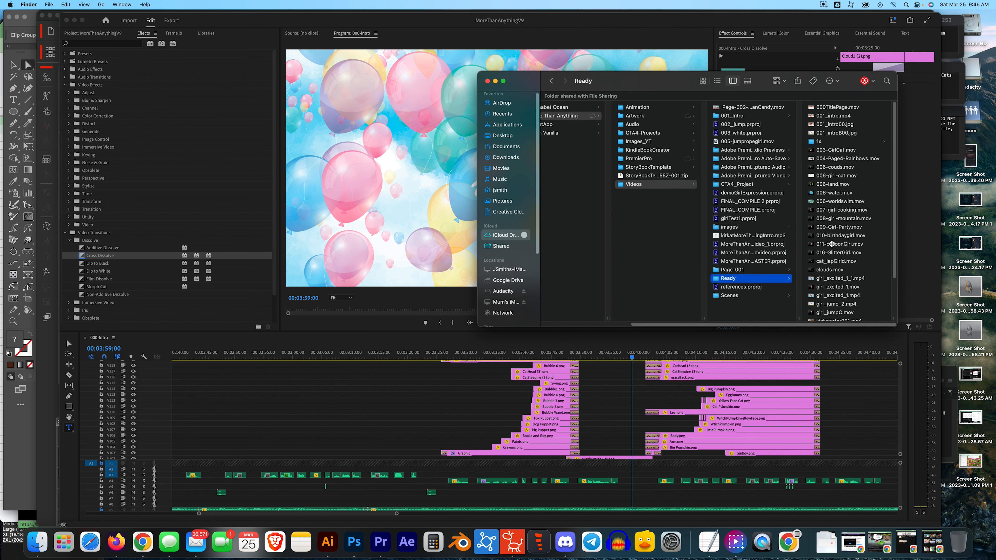
pyautogui.click(832, 244)
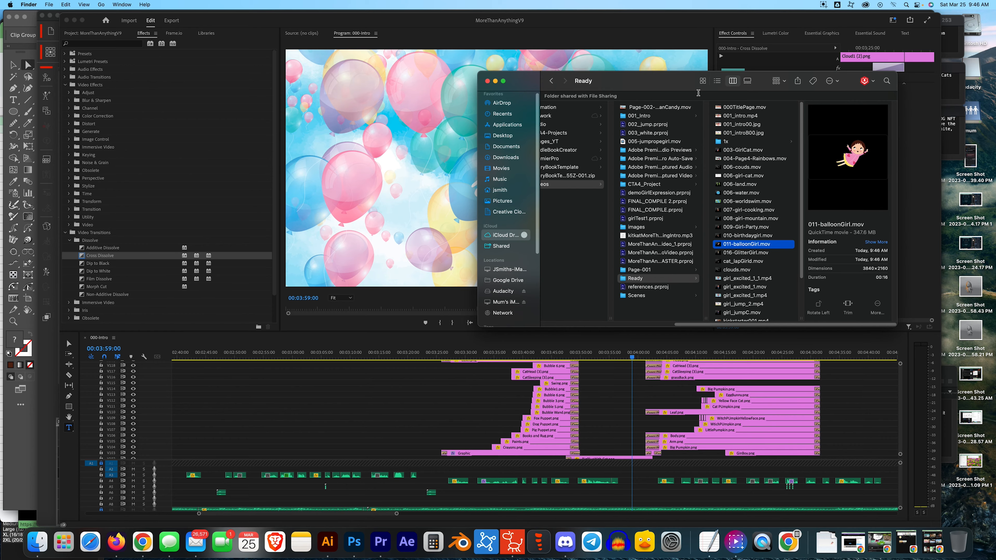
# - Import 011-balloonGirl.mov from the Finder window into the MoreThanAnythingV9 project in Premiere Pro
pyautogui.moveTo(698, 93); pyautogui.dragTo(758, 123)
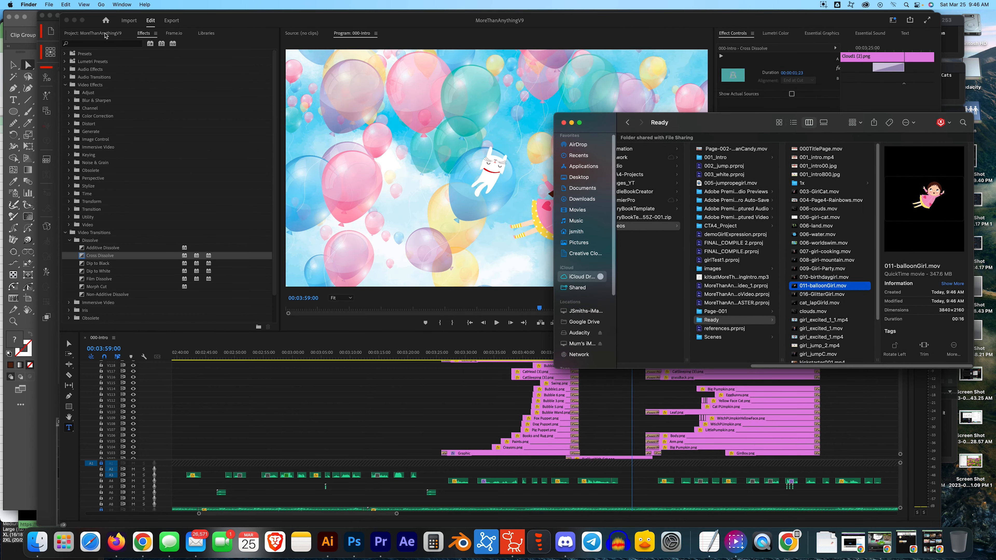
pyautogui.click(111, 36)
pyautogui.click(113, 37)
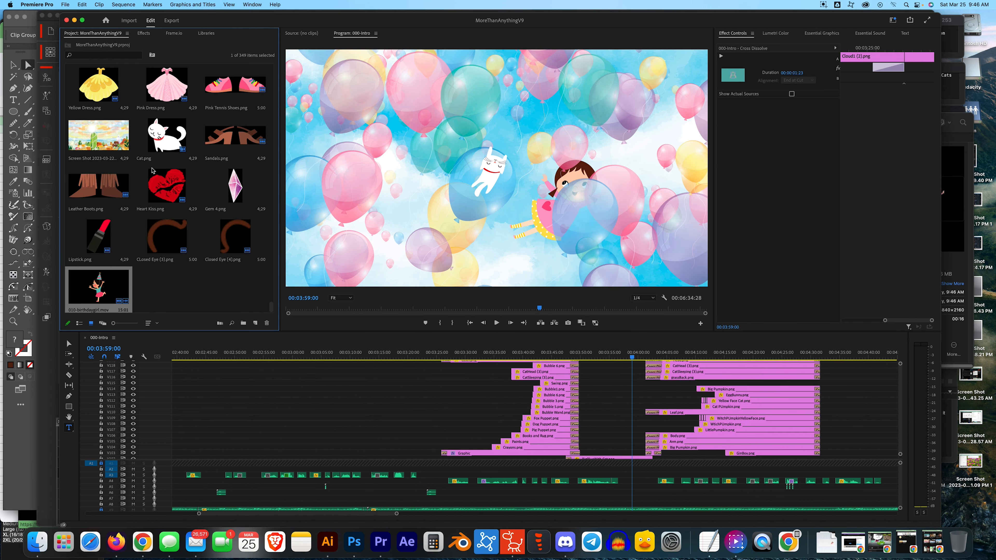
pyautogui.click(959, 144)
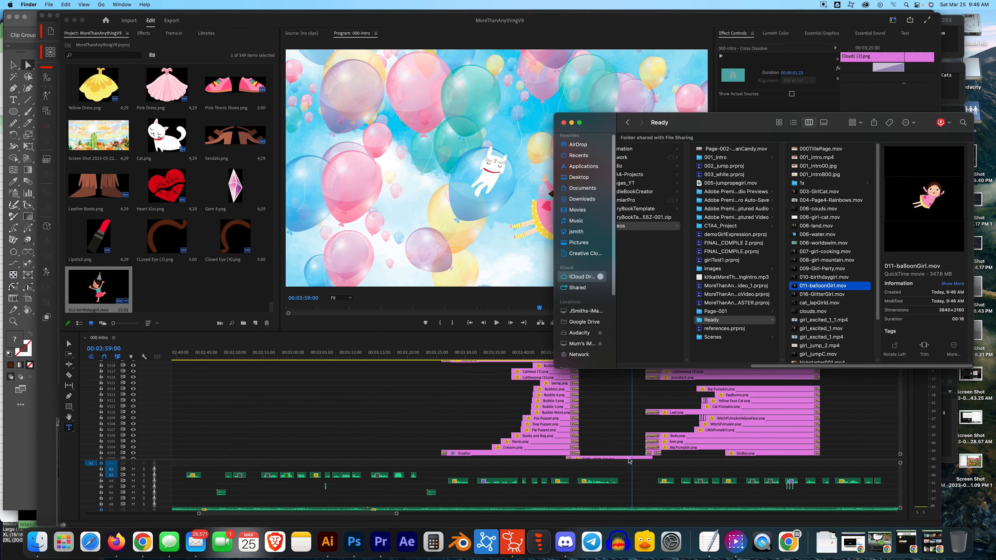
pyautogui.moveTo(822, 289); pyautogui.dragTo(131, 290)
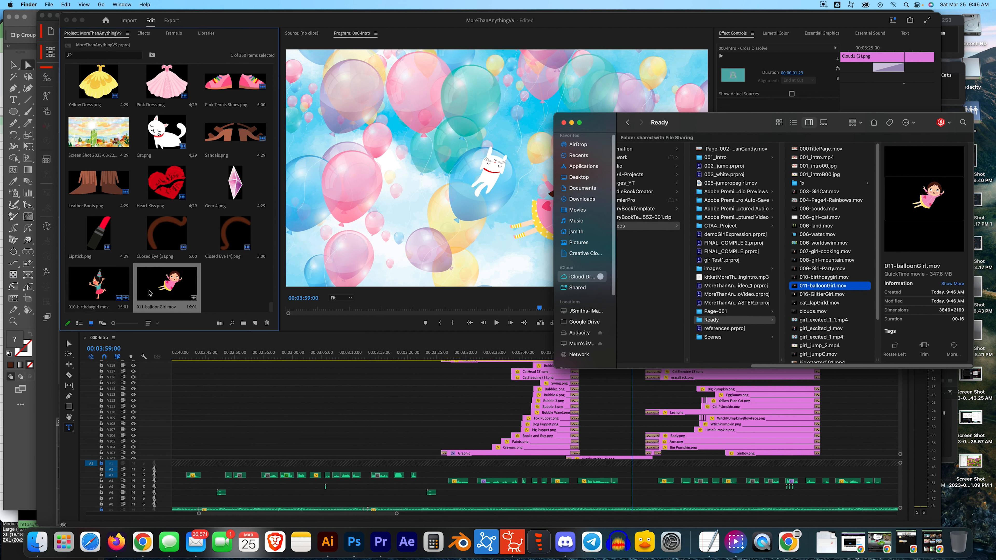
pyautogui.click(218, 281)
# - Look through the stacked video tracks of the balloon scene around 00:03:52:02 for the girl's image layer
pyautogui.scroll(-8, 639, 426)
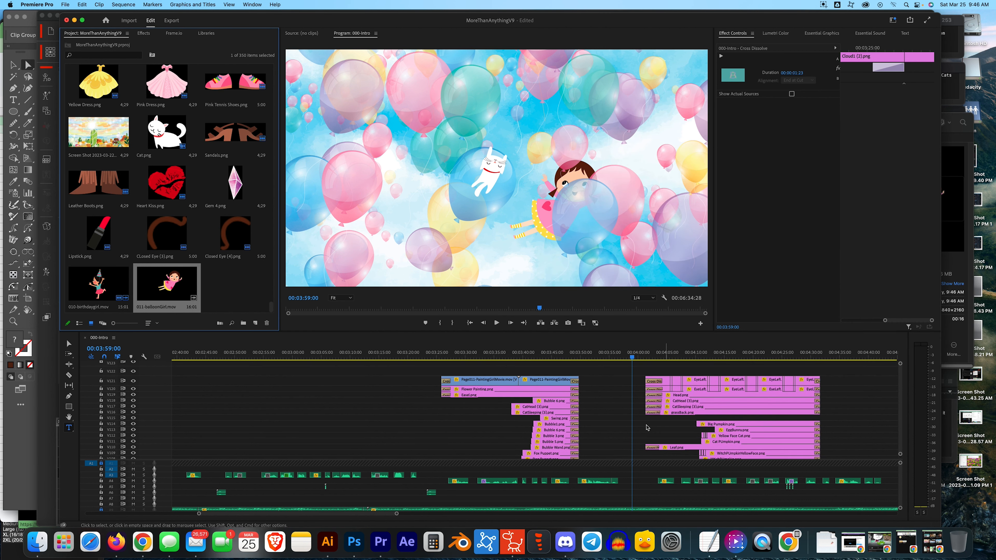
pyautogui.scroll(-20, 640, 427)
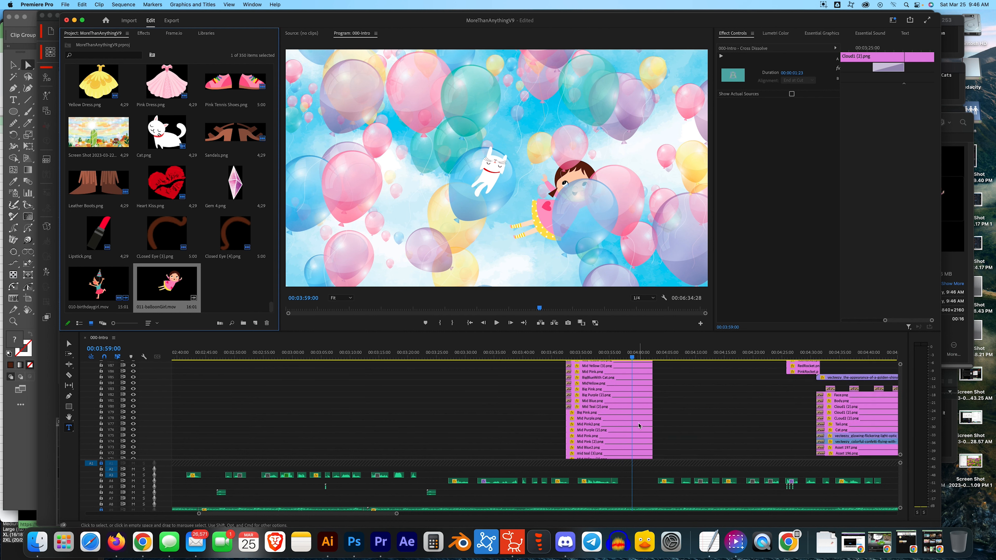
pyautogui.scroll(12, 638, 425)
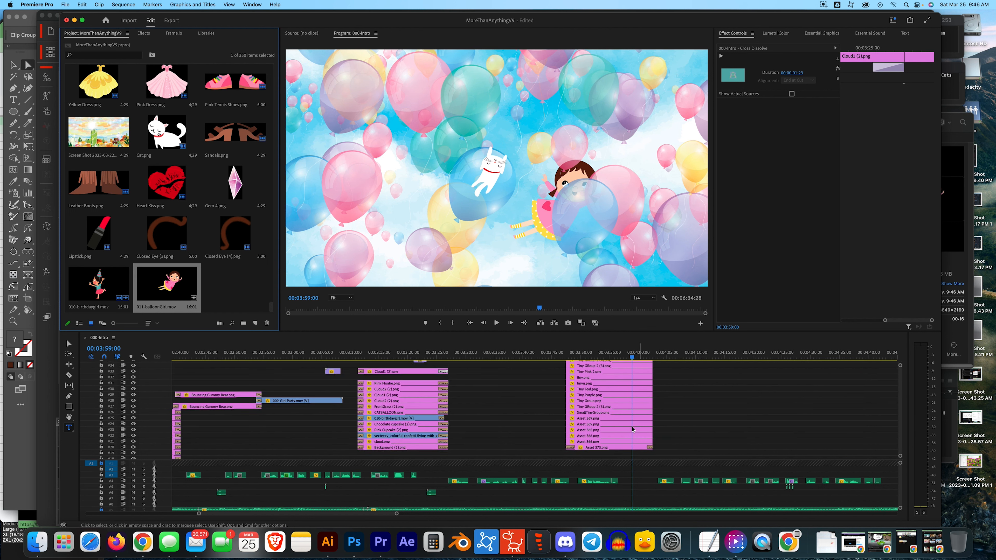
pyautogui.scroll(14, 630, 430)
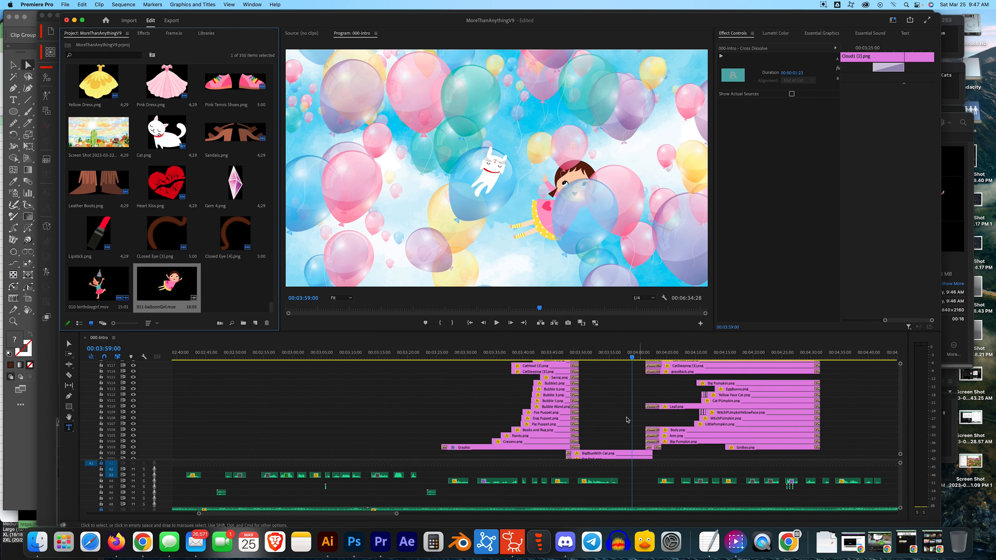
pyautogui.moveTo(632, 359); pyautogui.dragTo(592, 368)
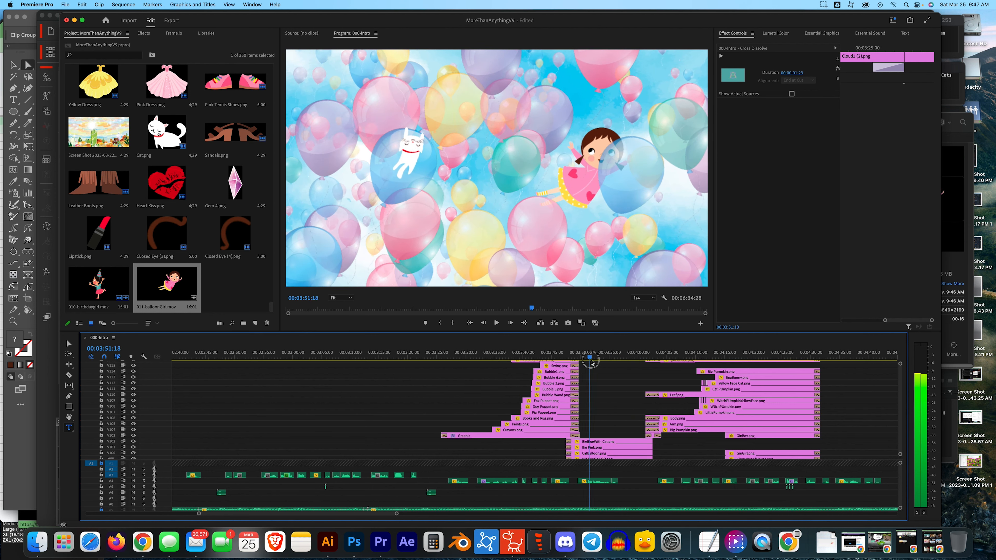
pyautogui.scroll(-1, 601, 412)
pyautogui.scroll(-10, 601, 412)
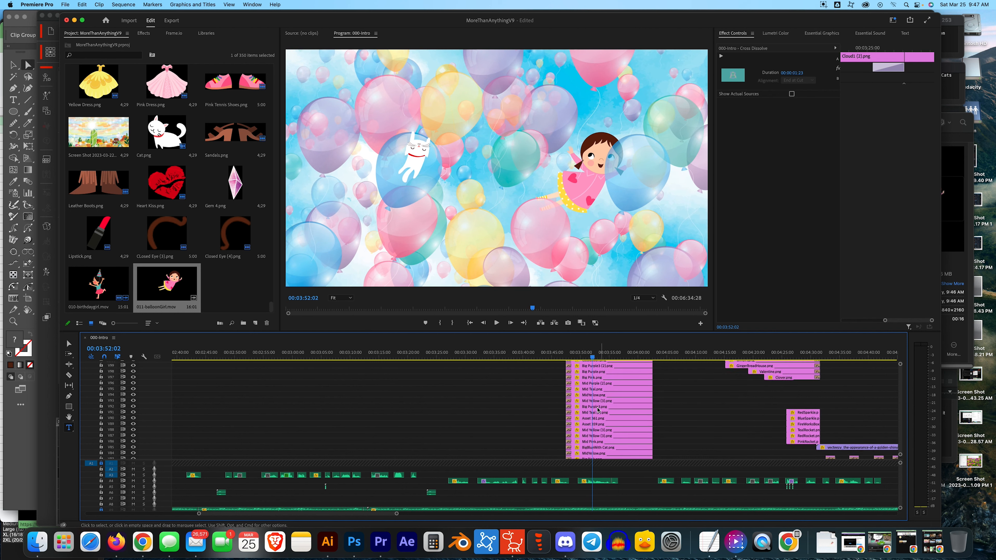
pyautogui.scroll(-10, 596, 409)
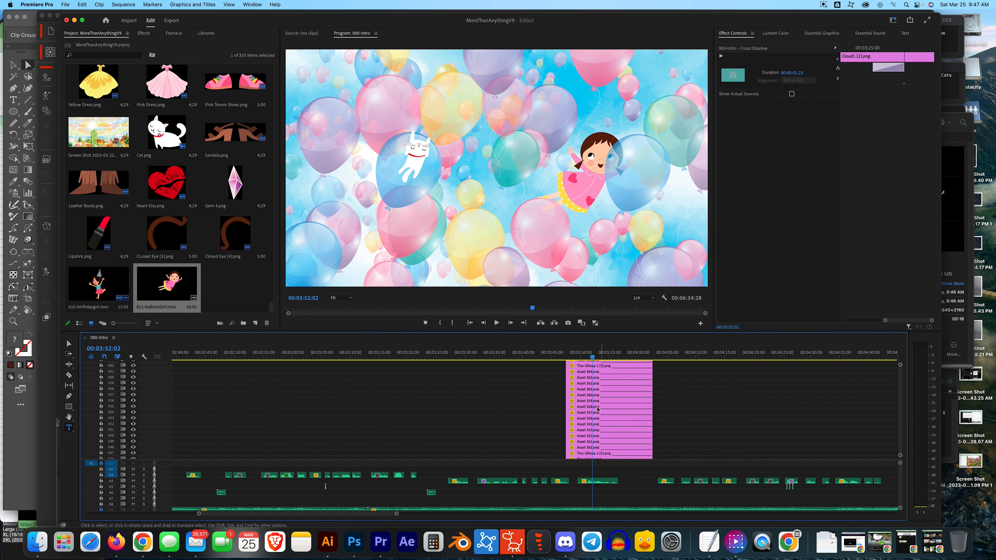
pyautogui.scroll(-3, 597, 409)
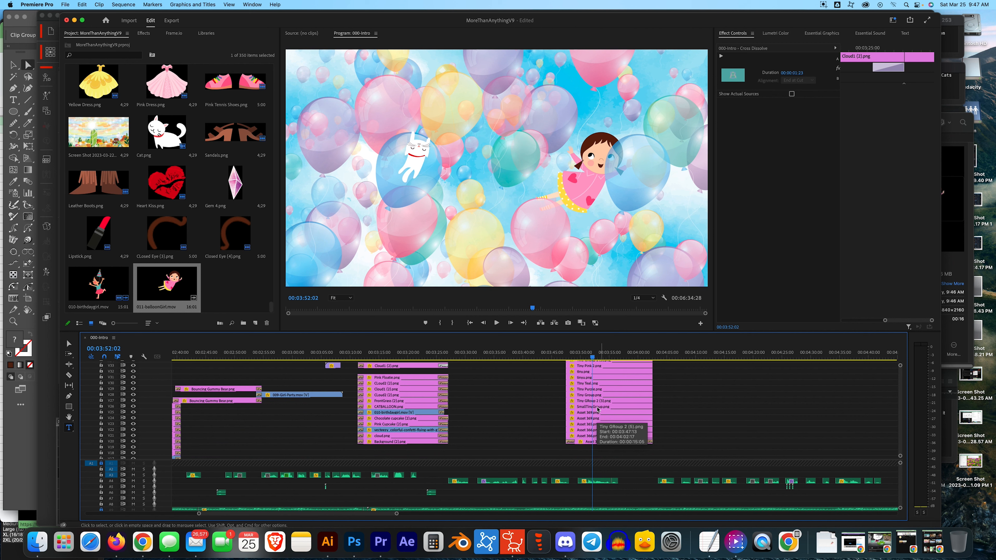
pyautogui.scroll(8, 597, 410)
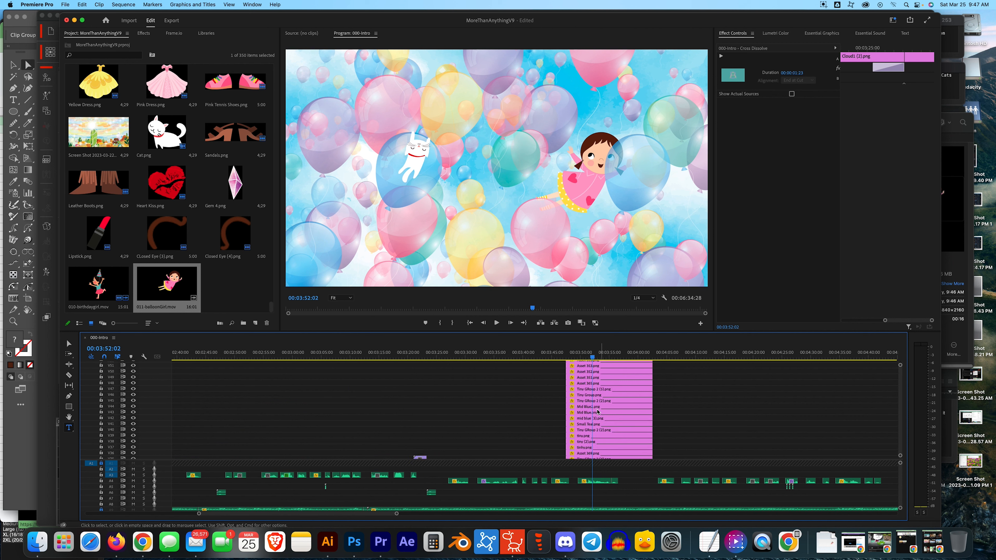
pyautogui.scroll(3, 598, 413)
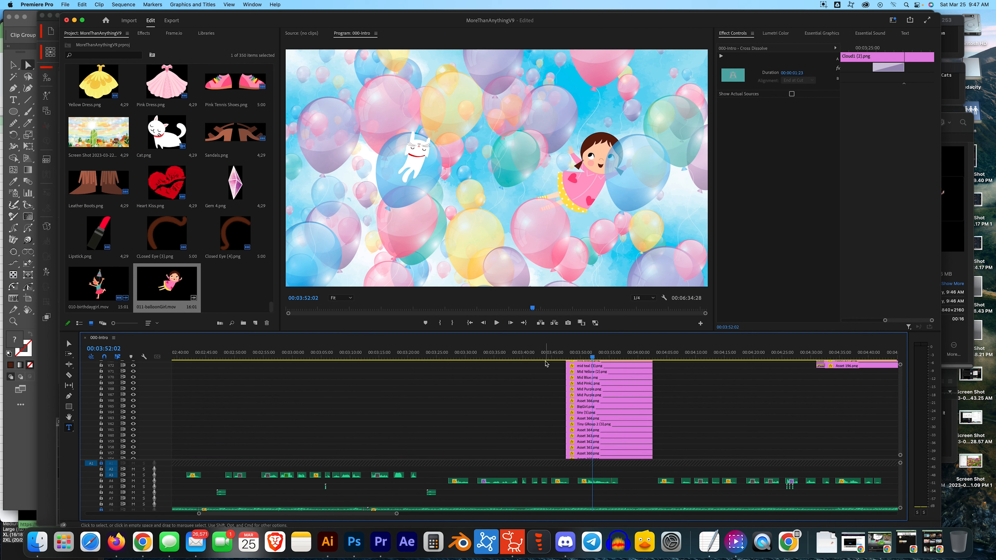
pyautogui.scroll(-6, 420, 413)
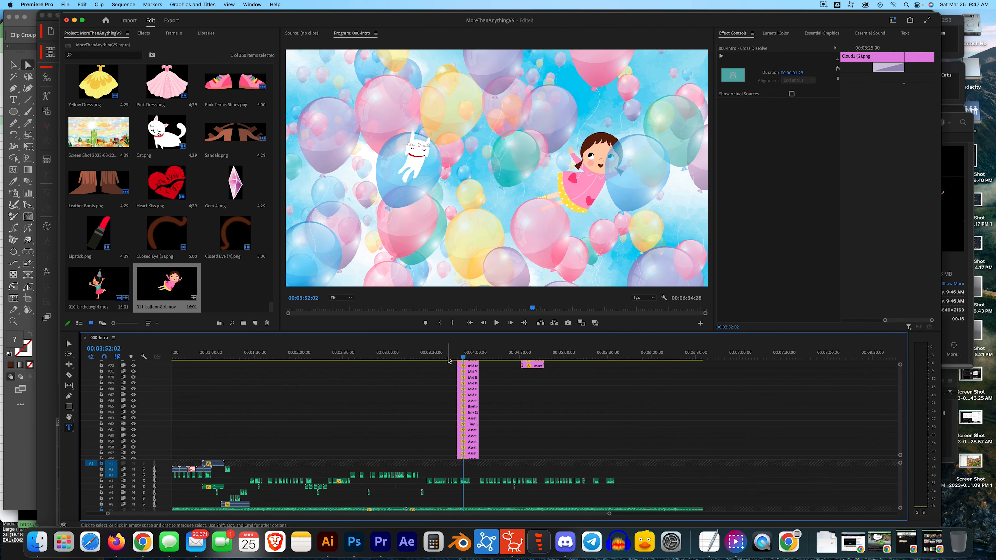
# - Return to the sequence start, go to 00:00:21:13, and inspect the 000-Intro.mov clip's effect settings
pyautogui.click(472, 322)
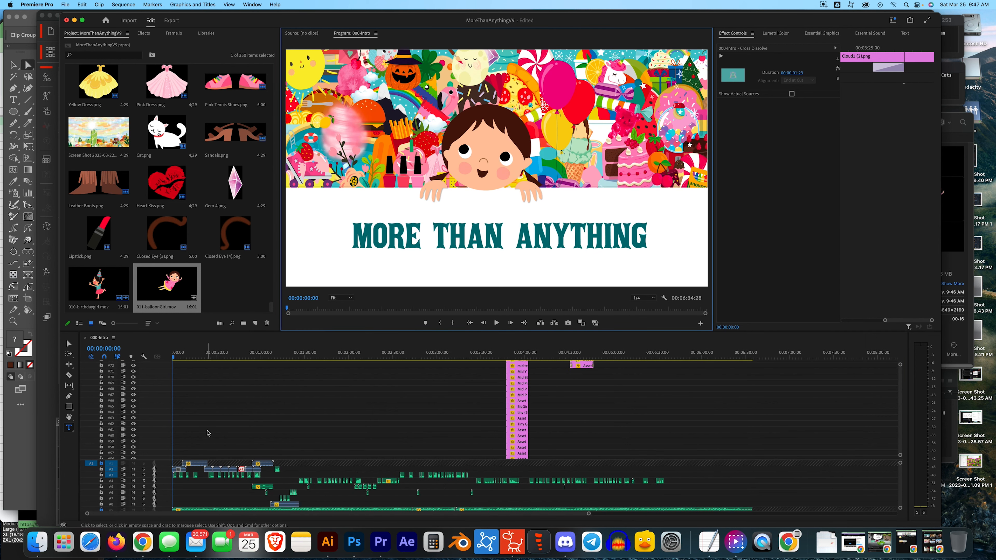
pyautogui.moveTo(184, 358); pyautogui.dragTo(204, 364)
pyautogui.scroll(-10, 206, 437)
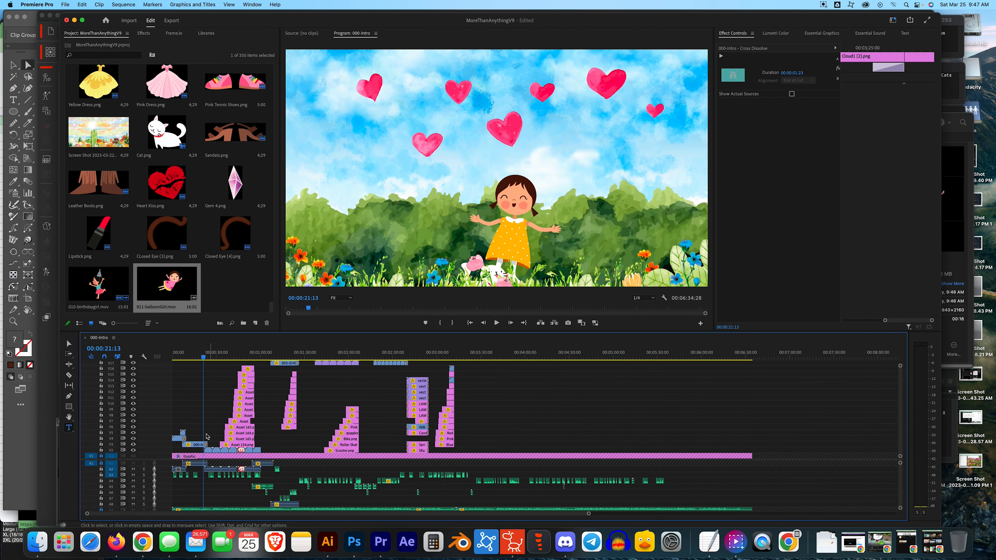
pyautogui.click(189, 446)
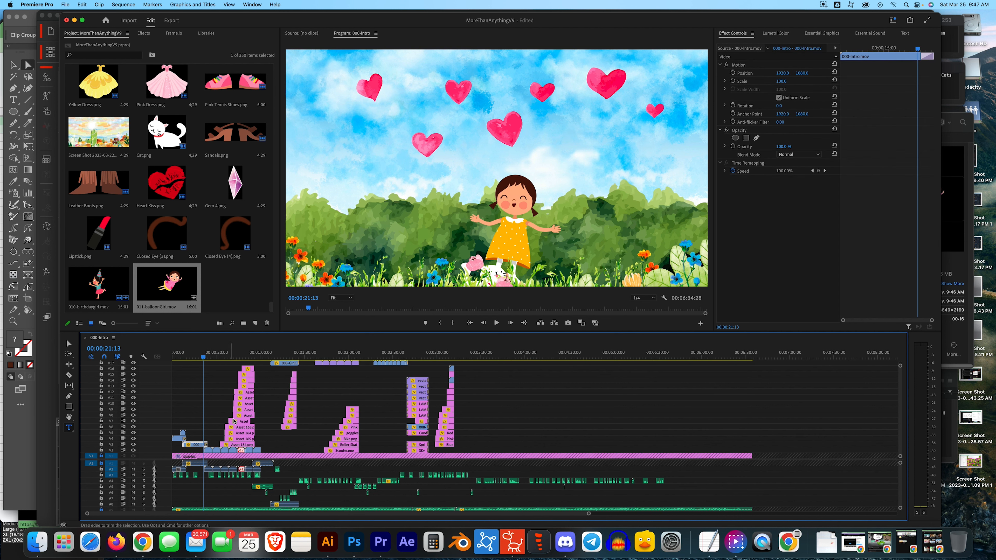
pyautogui.scroll(7, 235, 396)
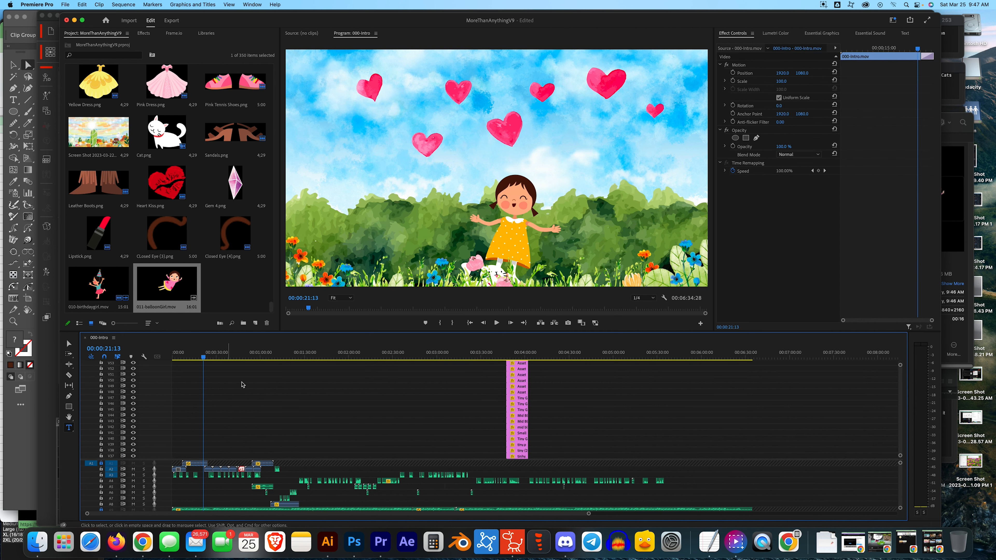
# - Go back to the balloon scene at 00:03:51:01 and check whether Asset 366.png is the girl's layer
pyautogui.moveTo(386, 353)
pyautogui.mouseDown()
pyautogui.moveTo(672, 361)
pyautogui.moveTo(503, 358)
pyautogui.moveTo(511, 358)
pyautogui.mouseUp()
pyautogui.scroll(5, 530, 399)
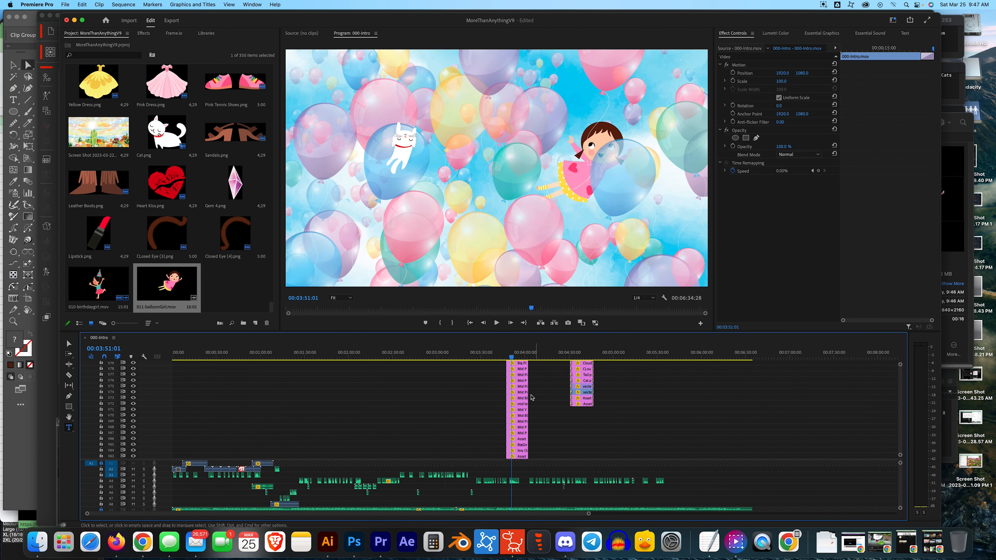
pyautogui.scroll(5, 529, 399)
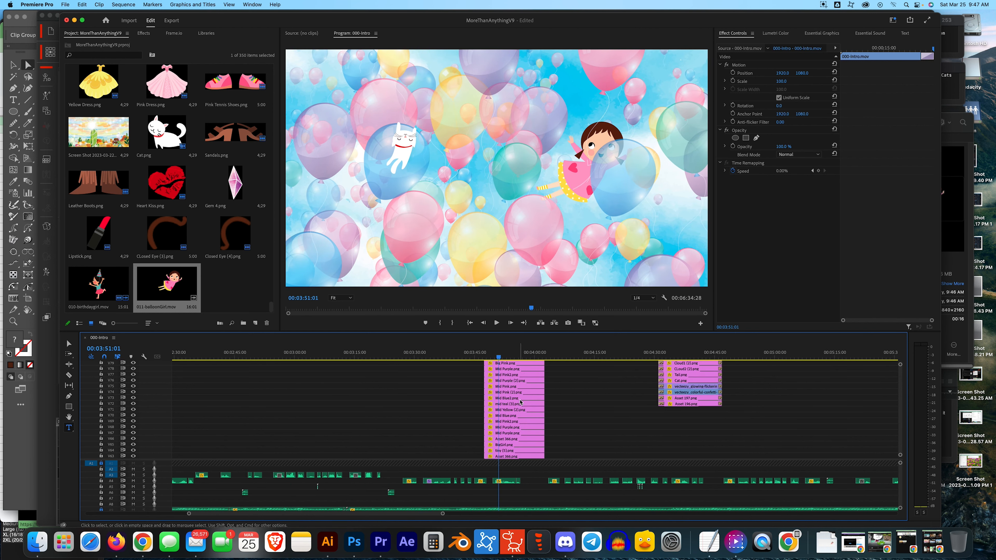
pyautogui.scroll(3, 520, 402)
pyautogui.scroll(3, 518, 408)
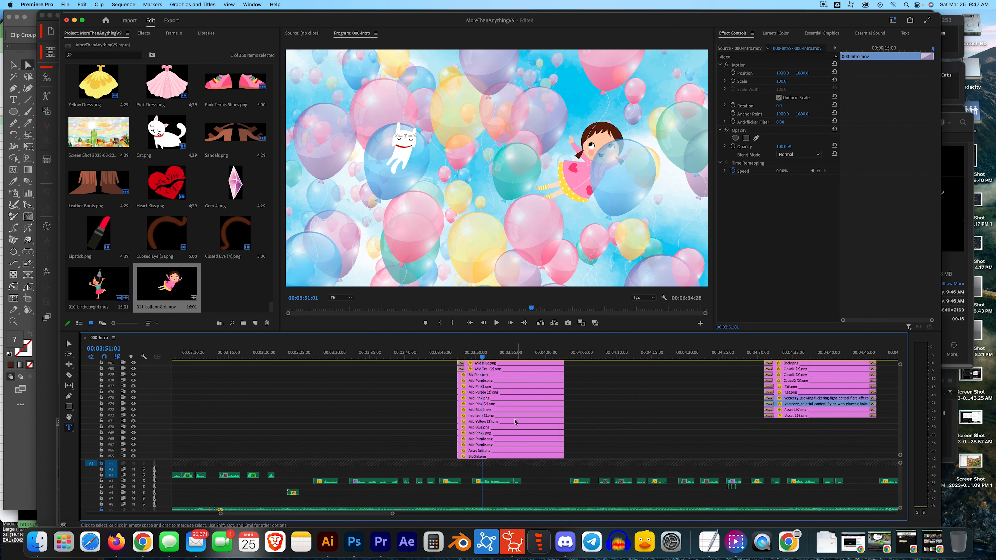
pyautogui.scroll(-4, 509, 410)
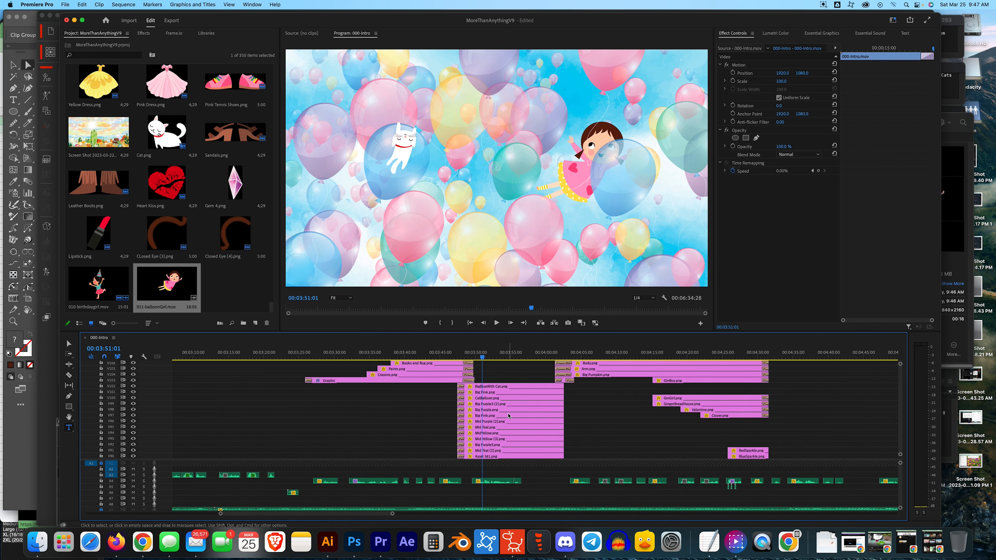
pyautogui.scroll(-3, 508, 416)
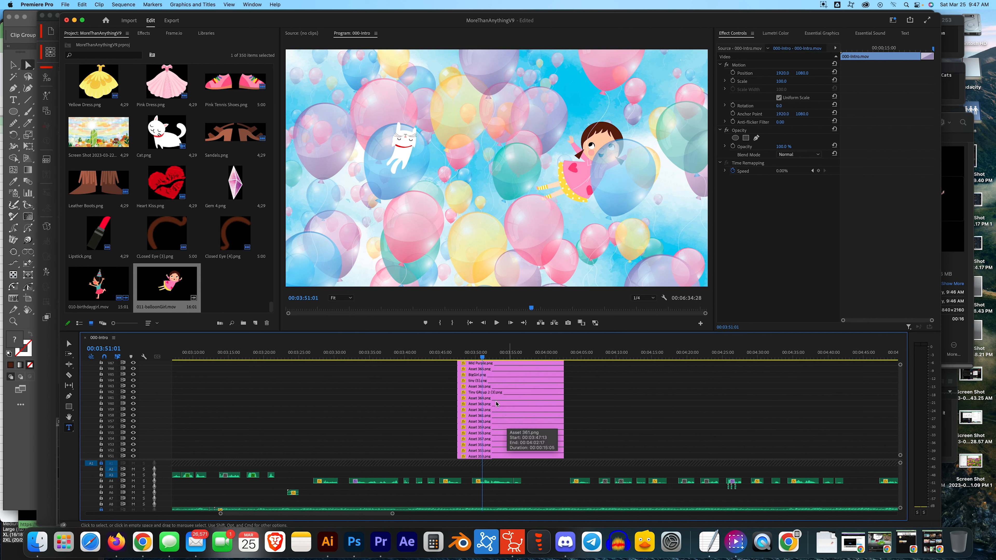
pyautogui.click(481, 387)
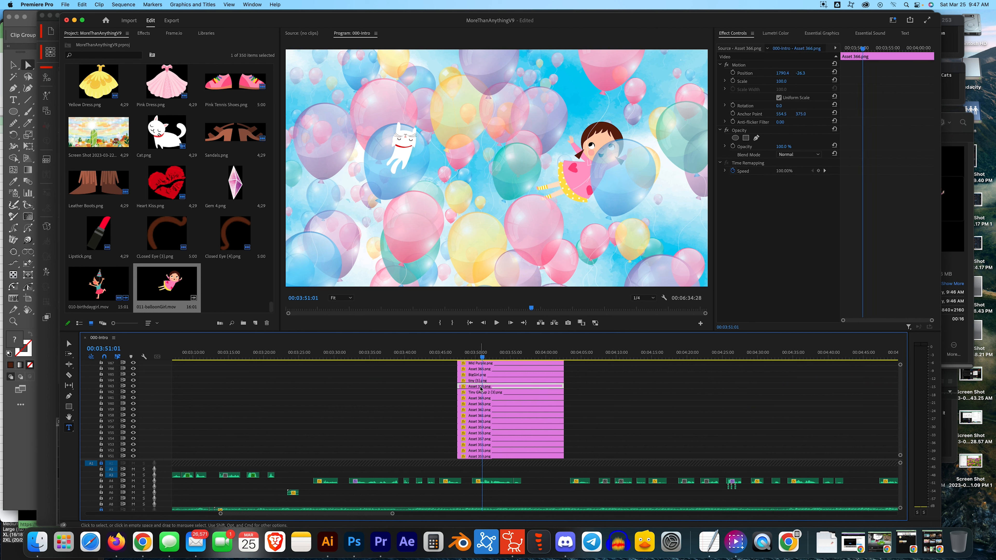
pyautogui.click(134, 386)
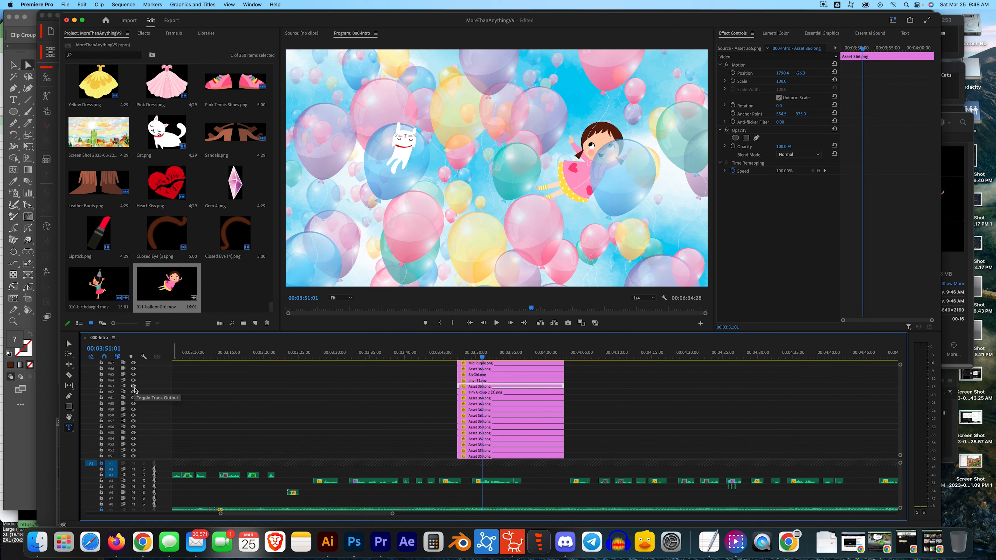
# - Find the static BigGirl.png clip in the balloon scene, check its track's visibility, and delete the clip
pyautogui.scroll(-1, 505, 399)
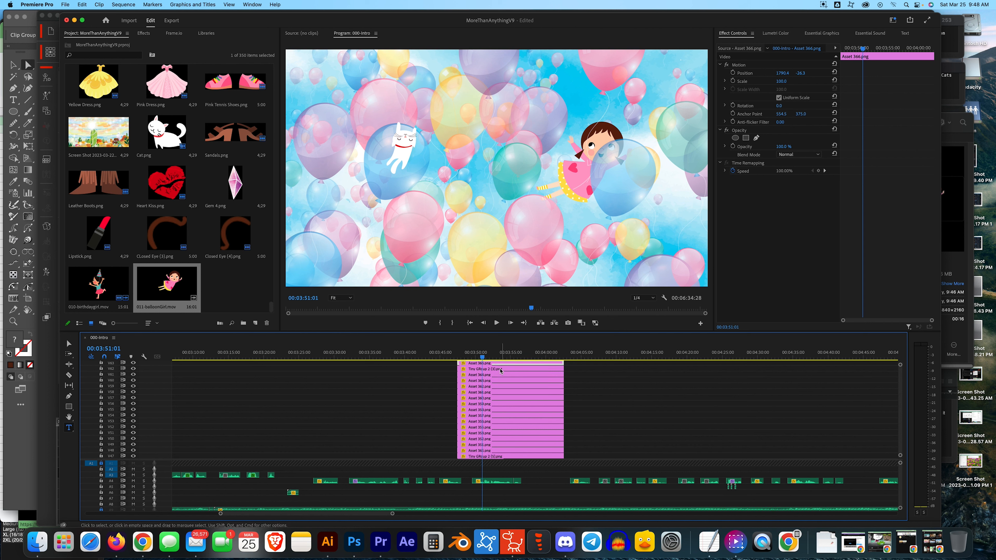
pyautogui.scroll(-3, 491, 421)
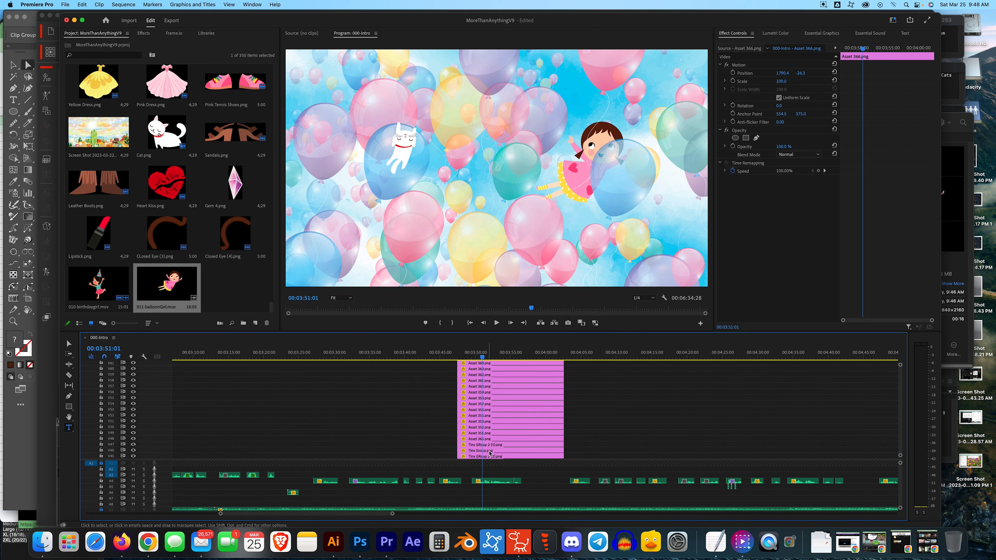
pyautogui.scroll(-3, 491, 451)
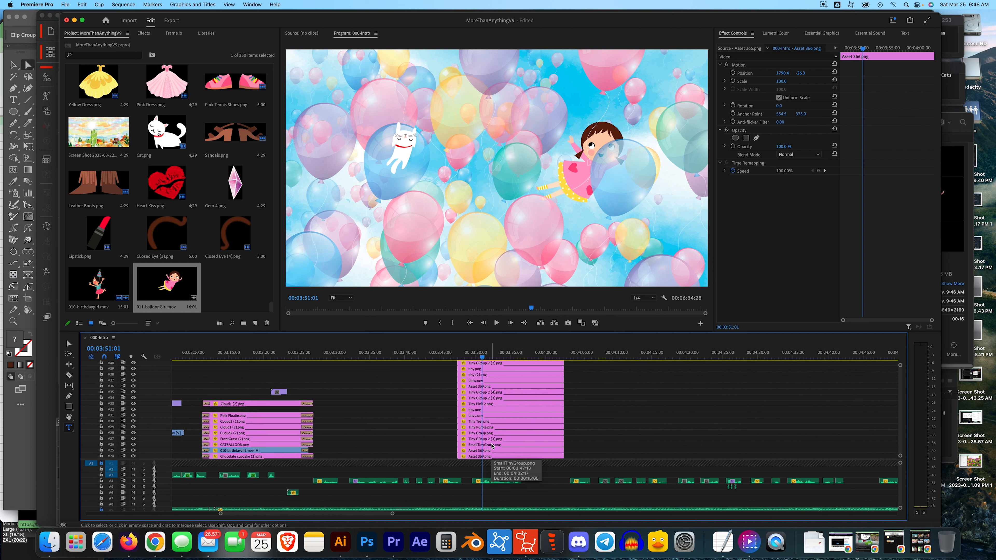
pyautogui.scroll(-1, 491, 445)
pyautogui.scroll(6, 491, 445)
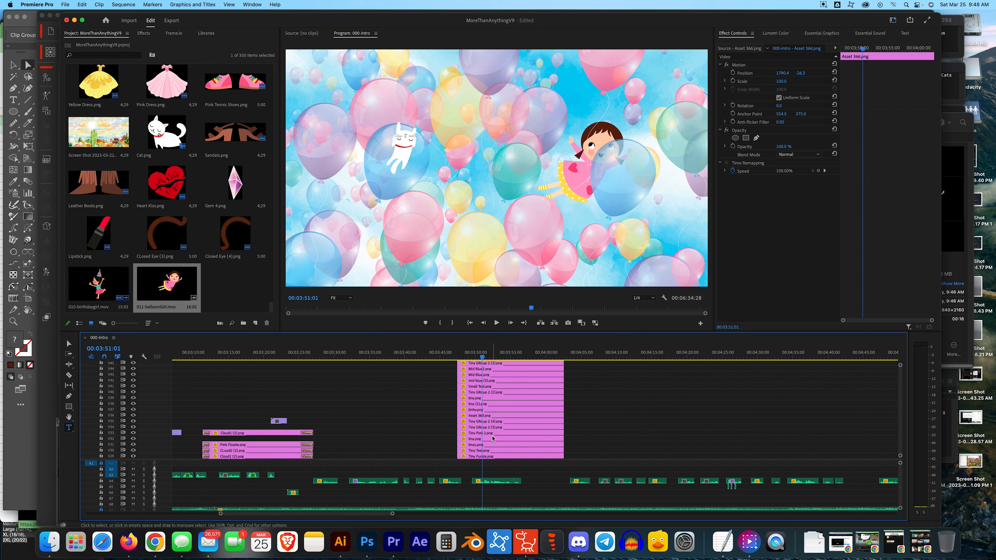
pyautogui.scroll(1, 493, 436)
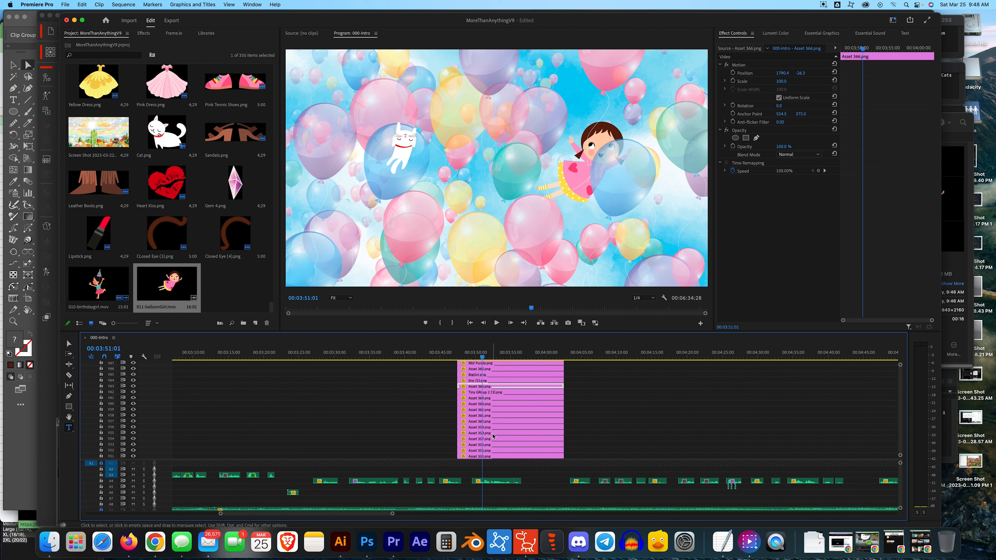
pyautogui.click(476, 375)
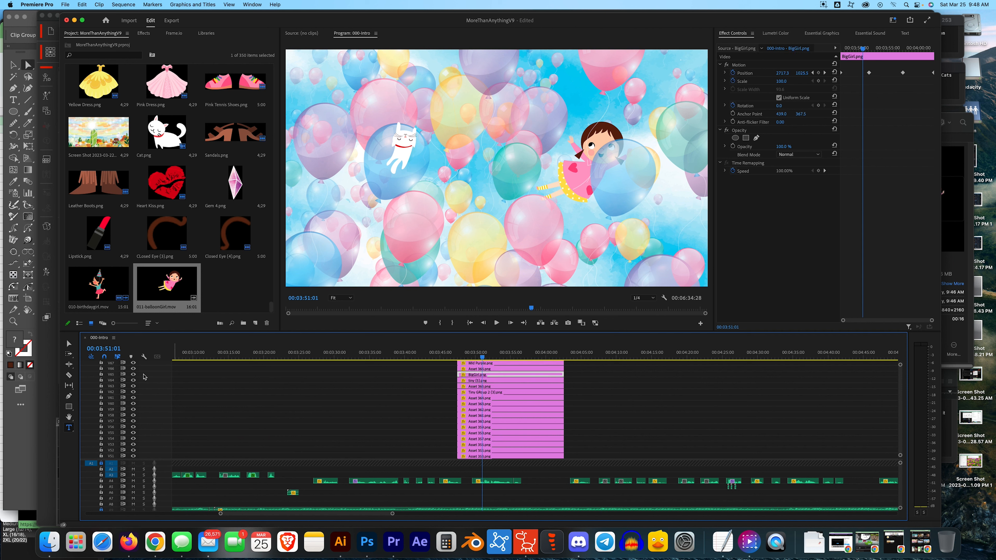
pyautogui.click(134, 375)
pyautogui.click(133, 374)
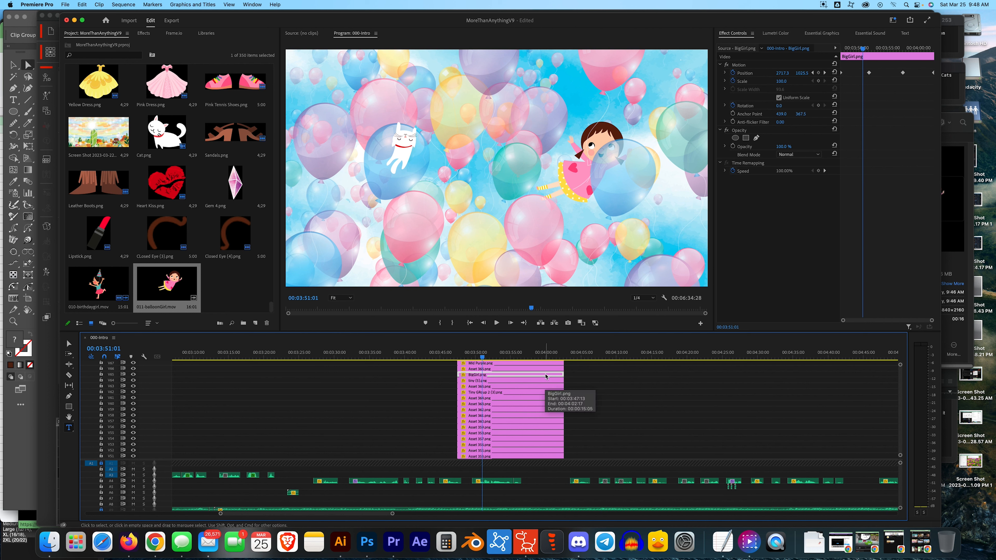
pyautogui.press('Delete')
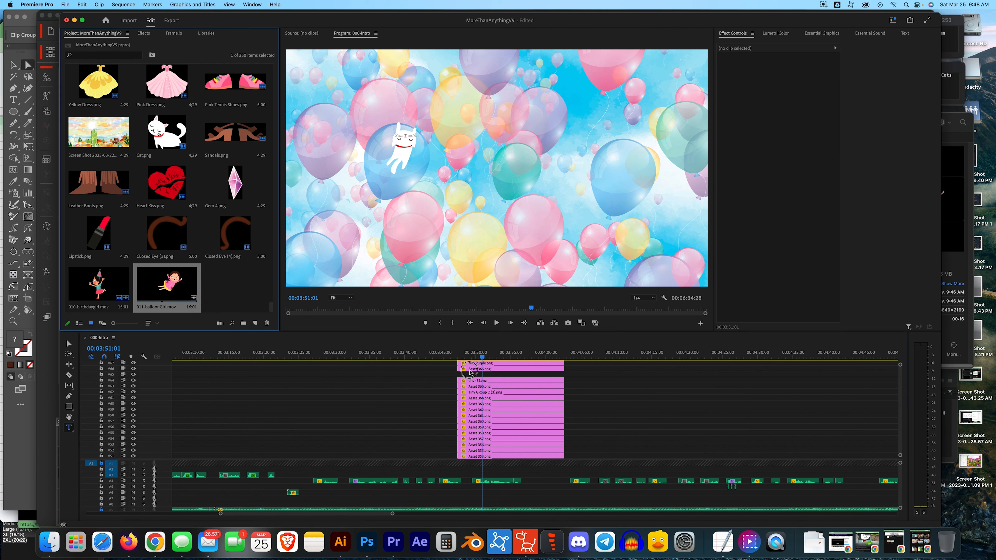
# - Place 011-balloonGirl.mov on the emptied track at the start of the balloon scene, replacing the deleted girl image
pyautogui.moveTo(167, 283); pyautogui.dragTo(460, 376)
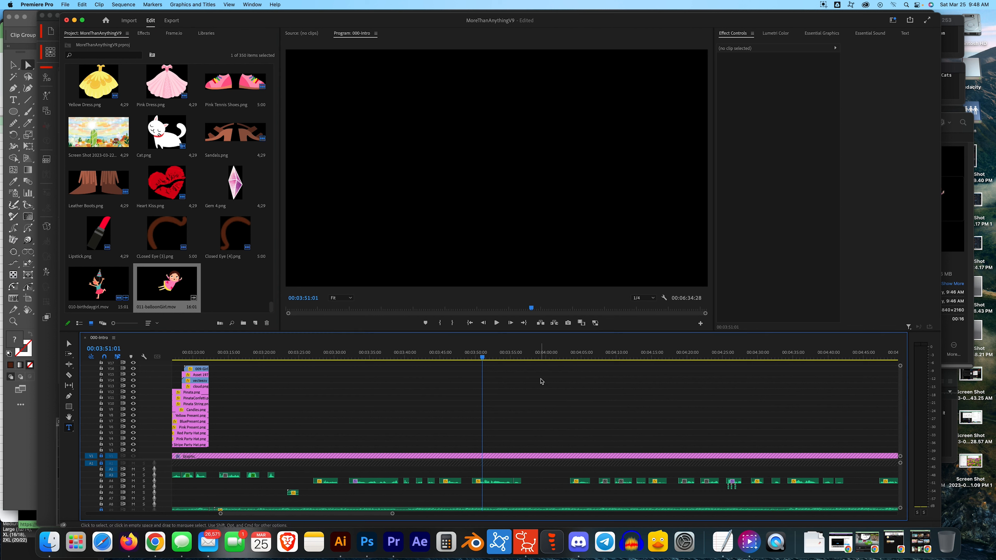
pyautogui.scroll(10, 487, 402)
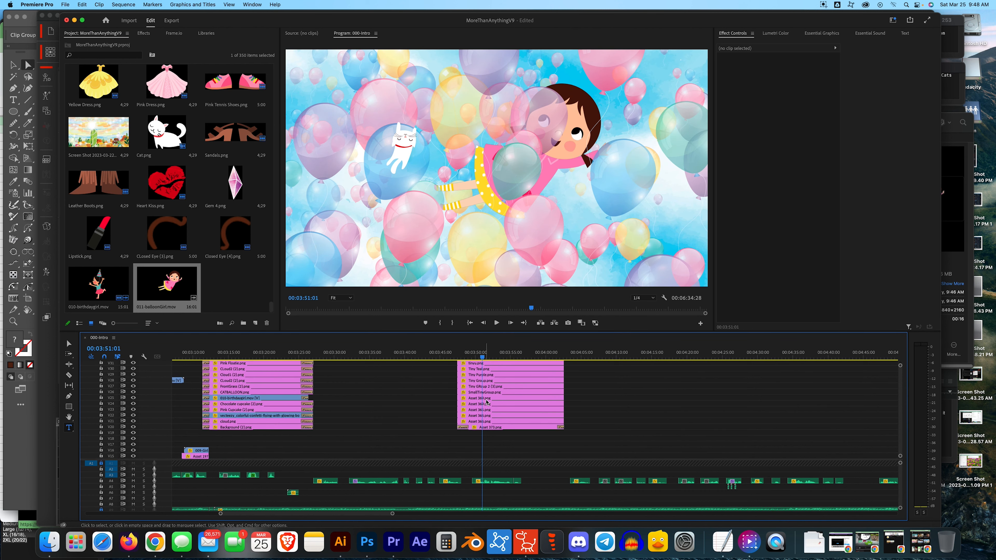
pyautogui.scroll(1, 487, 400)
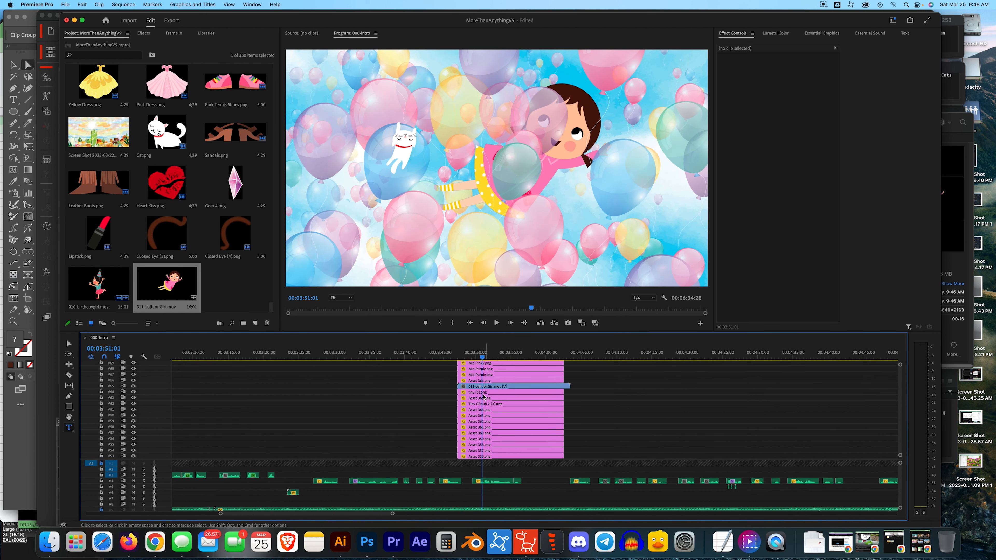
# - Scale the 011-balloonGirl.mov clip to 68 and reposition it to about 2387, 1147 beside the large blue balloon
pyautogui.click(480, 387)
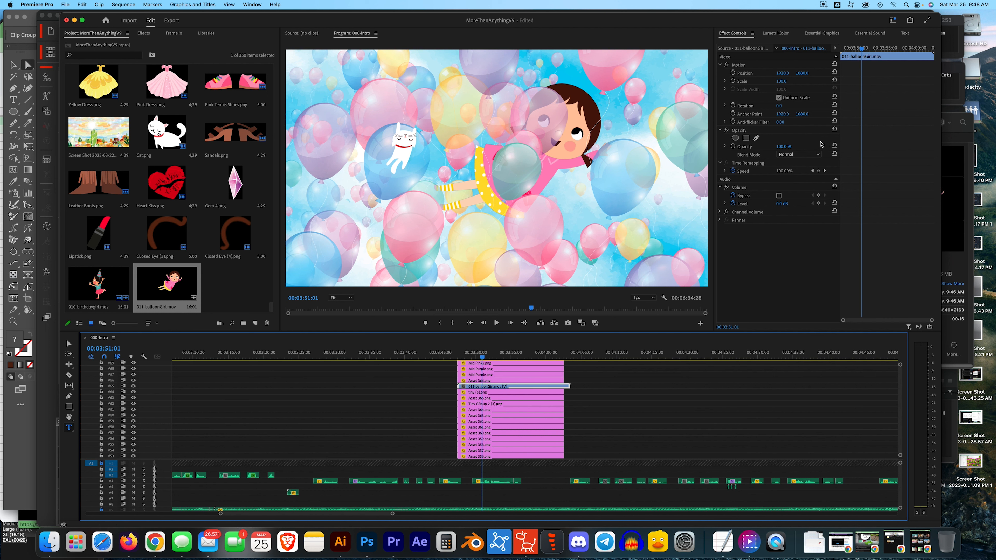
pyautogui.moveTo(780, 82)
pyautogui.mouseDown()
pyautogui.moveTo(771, 82)
pyautogui.moveTo(805, 81)
pyautogui.moveTo(777, 81)
pyautogui.mouseUp()
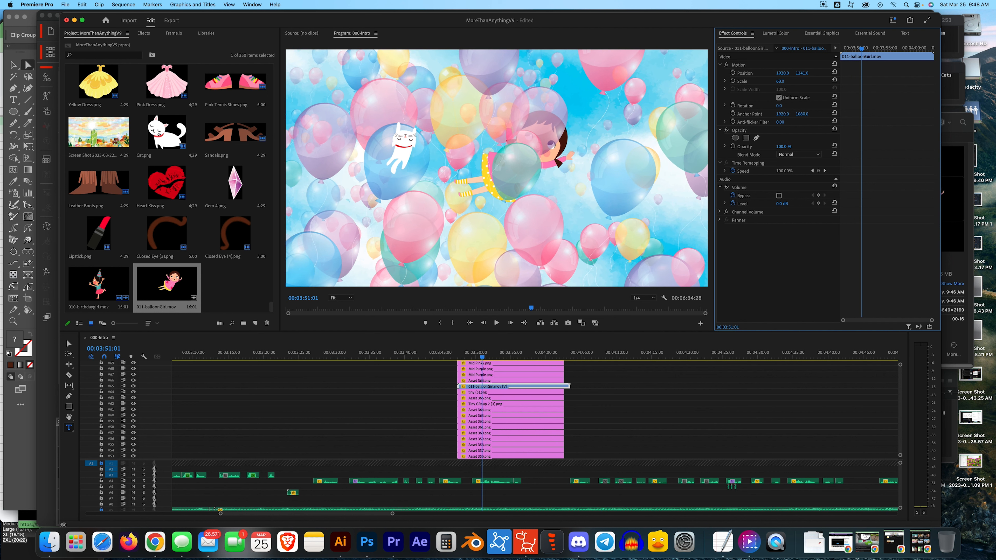
pyautogui.moveTo(802, 72); pyautogui.dragTo(806, 72)
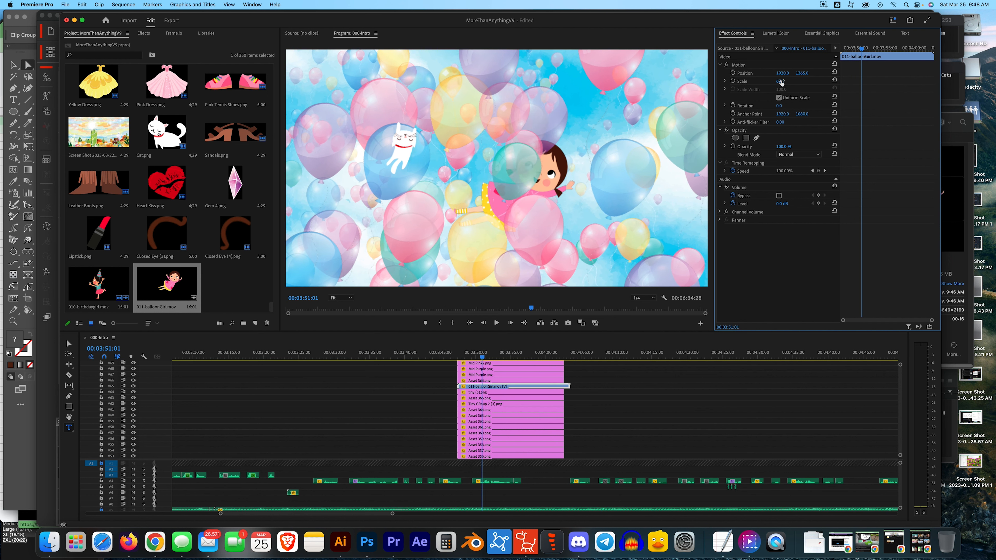
pyautogui.moveTo(782, 73); pyautogui.dragTo(793, 72)
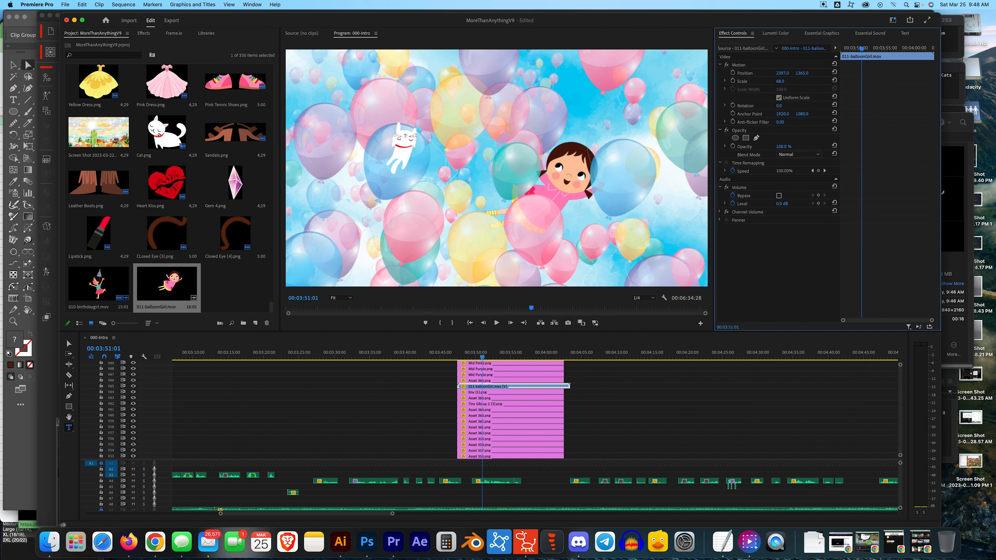
pyautogui.moveTo(809, 77); pyautogui.dragTo(801, 76)
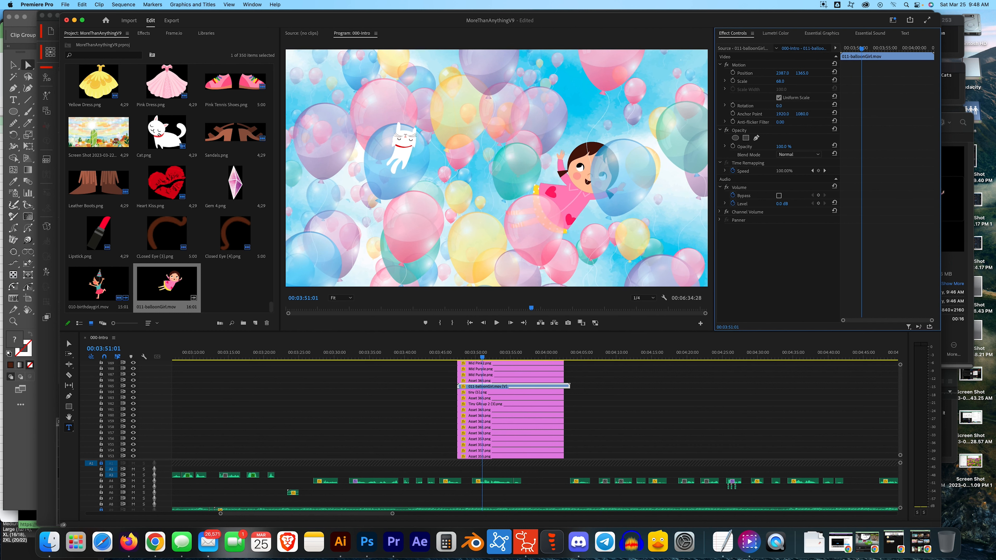
pyautogui.moveTo(802, 73); pyautogui.dragTo(806, 73)
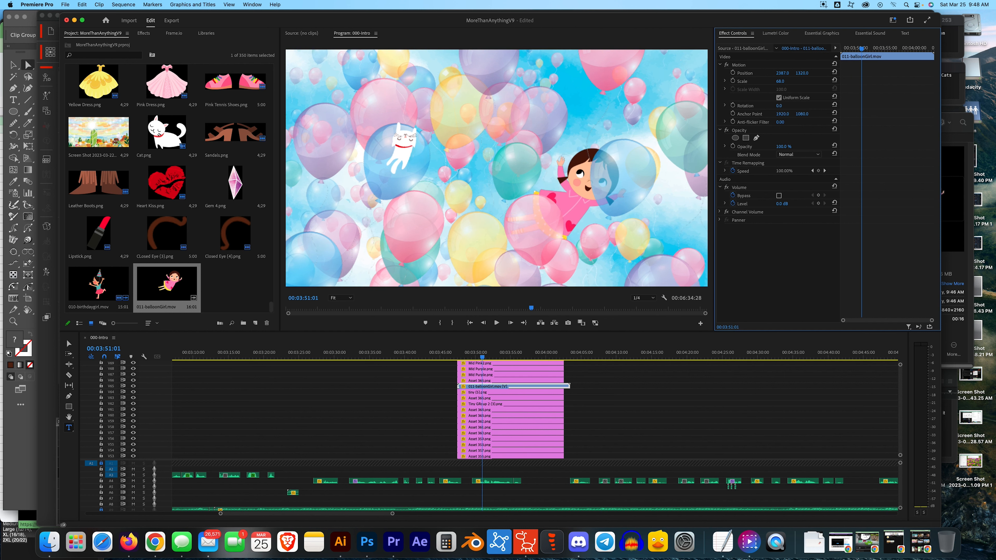
pyautogui.moveTo(802, 73); pyautogui.dragTo(781, 76)
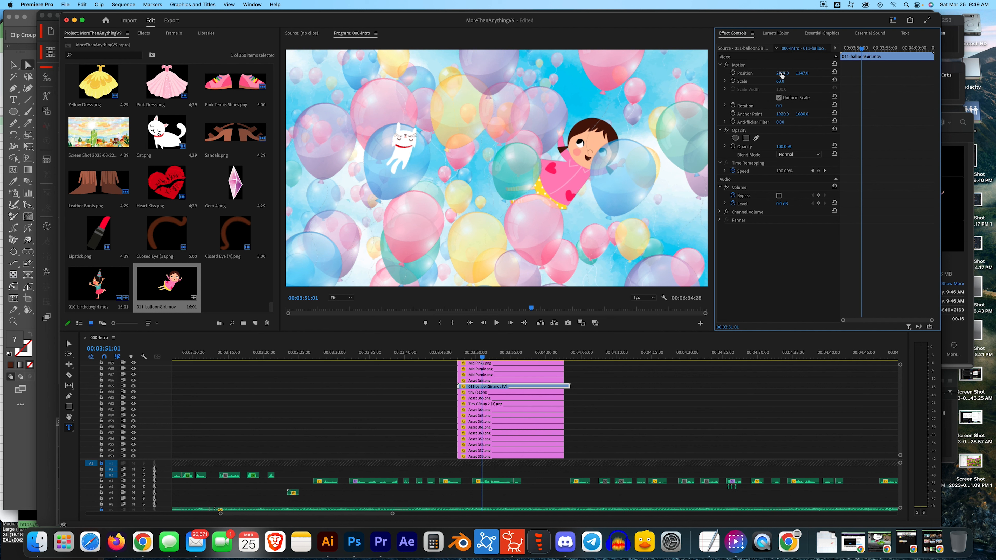